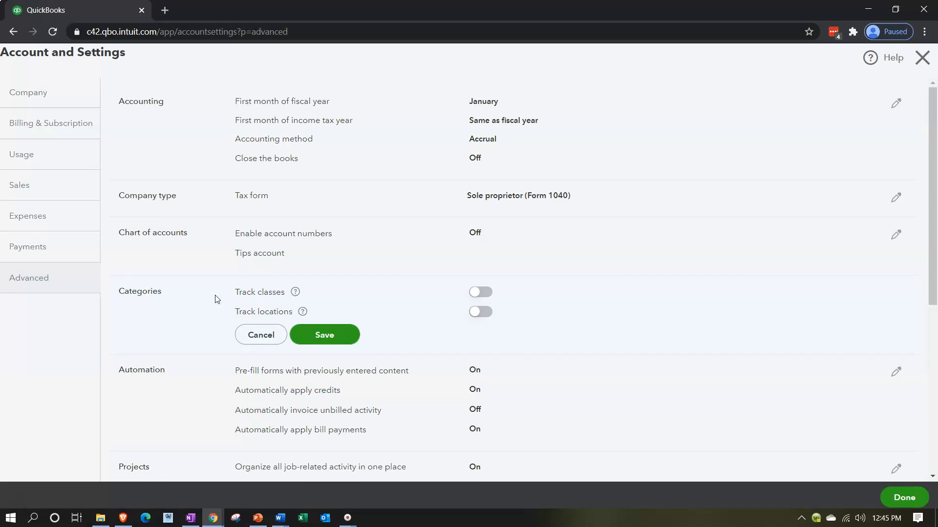
Step: Turn on class tracking with a warning for unassigned transactions and one class to each row, save, and close the account settings
{"action": "left_click", "coordinate": [478, 295]}
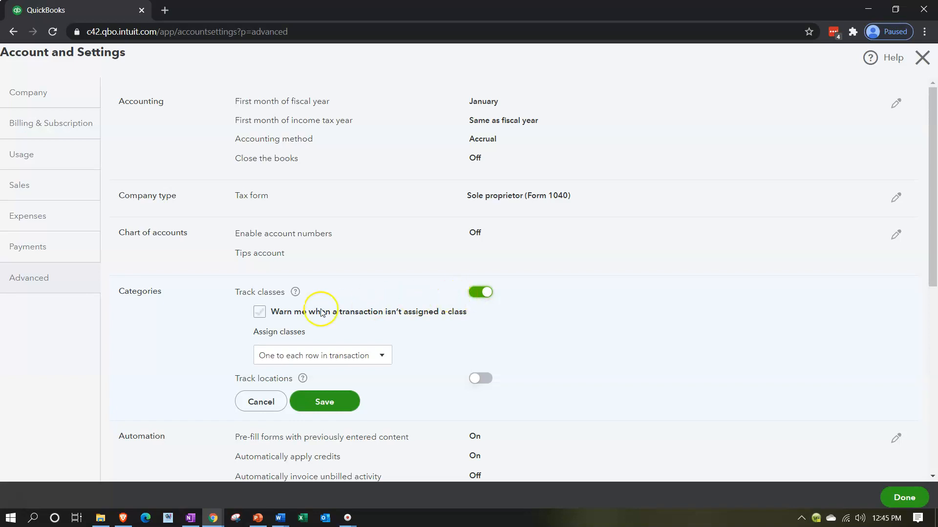
{"action": "left_click", "coordinate": [259, 313]}
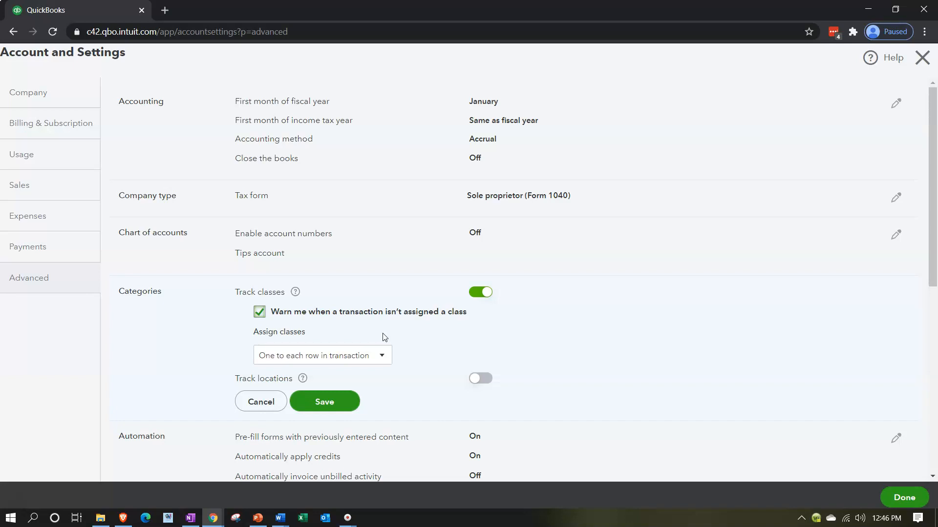
{"action": "left_click", "coordinate": [386, 346]}
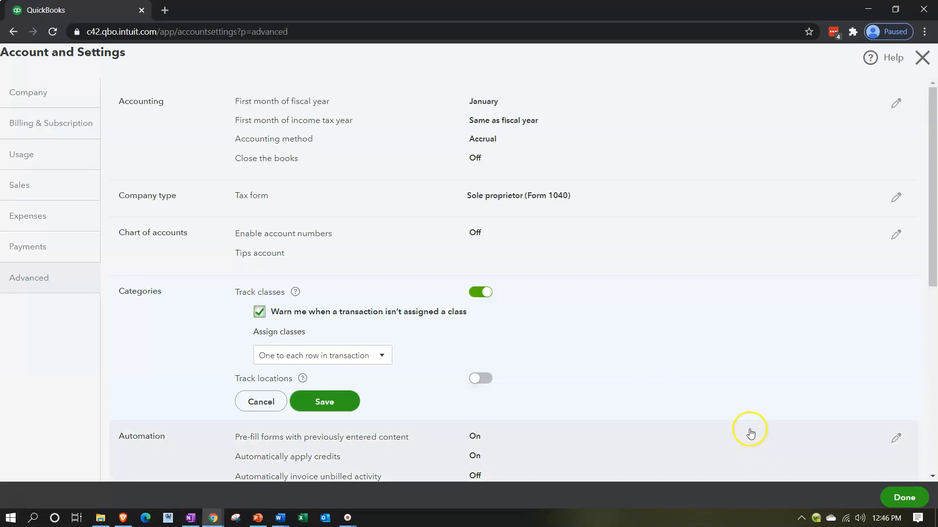
{"action": "left_click", "coordinate": [901, 497]}
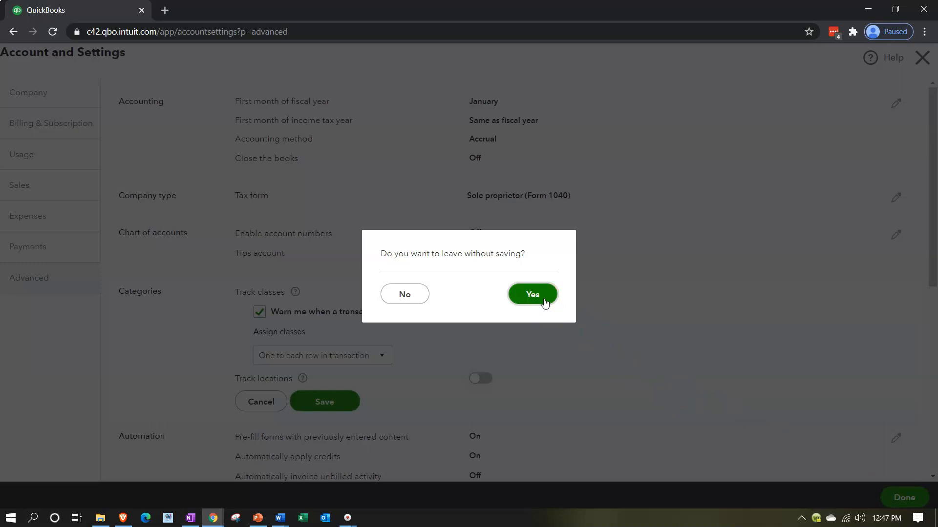
{"action": "left_click", "coordinate": [416, 295]}
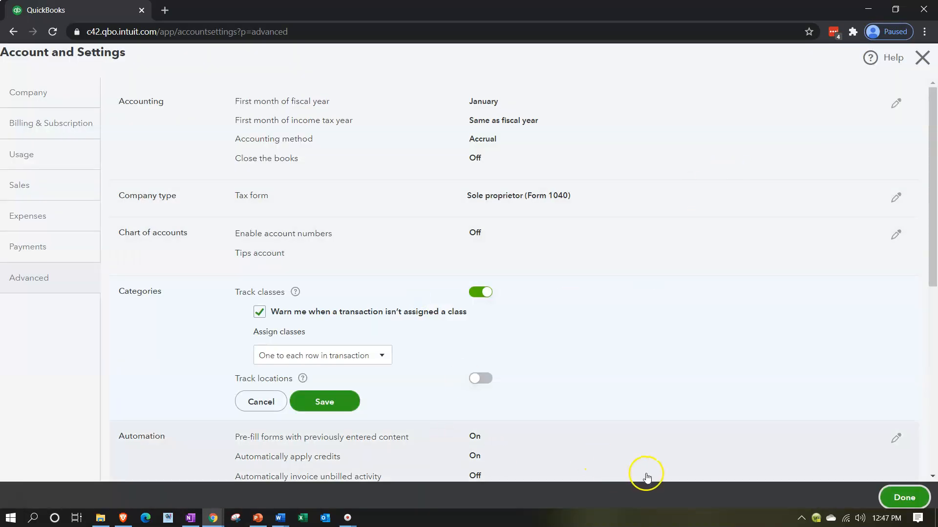
{"action": "left_click", "coordinate": [324, 401]}
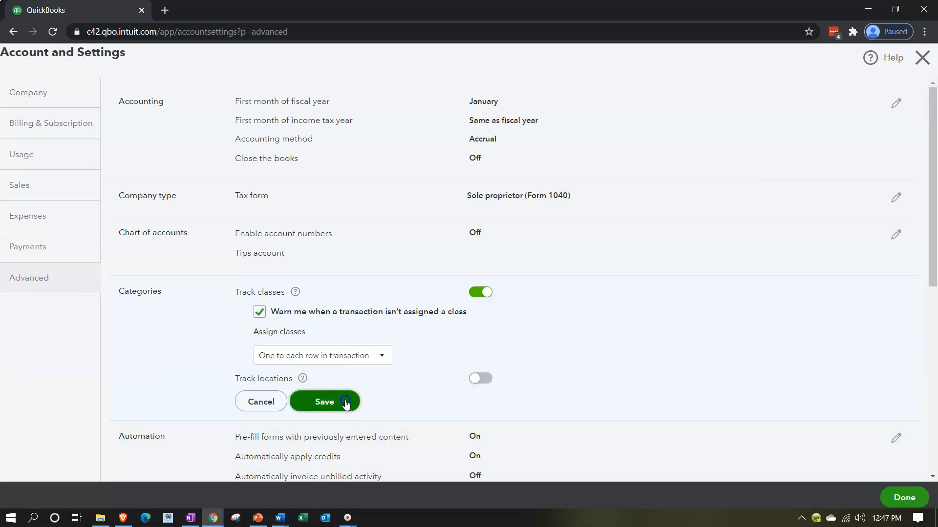
{"action": "left_click", "coordinate": [894, 498]}
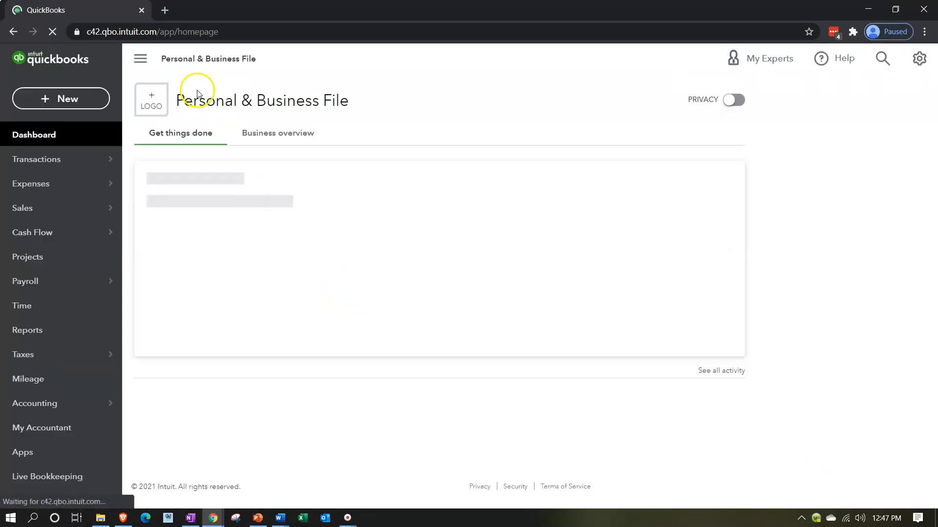
Step: Duplicate the QuickBooks browser tab three times to have four tabs open
{"action": "right_click", "coordinate": [103, 12]}
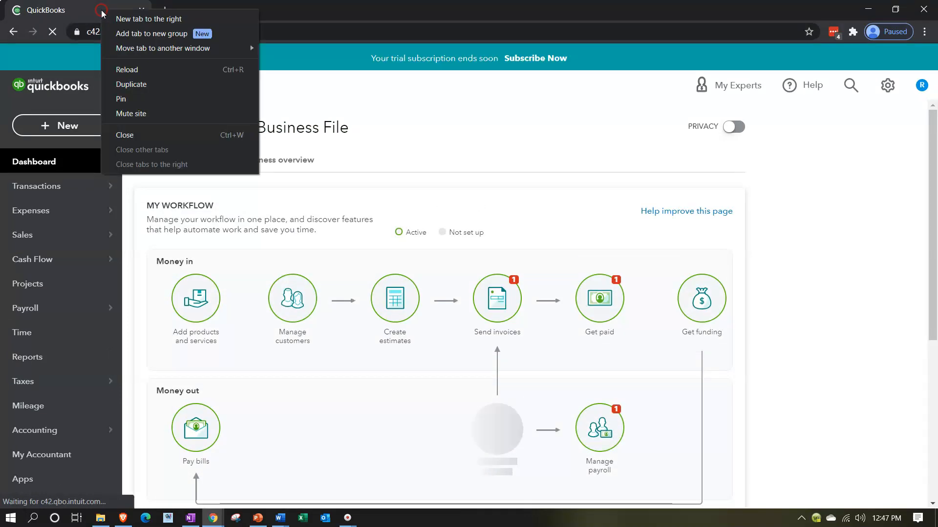
{"action": "left_click", "coordinate": [122, 82]}
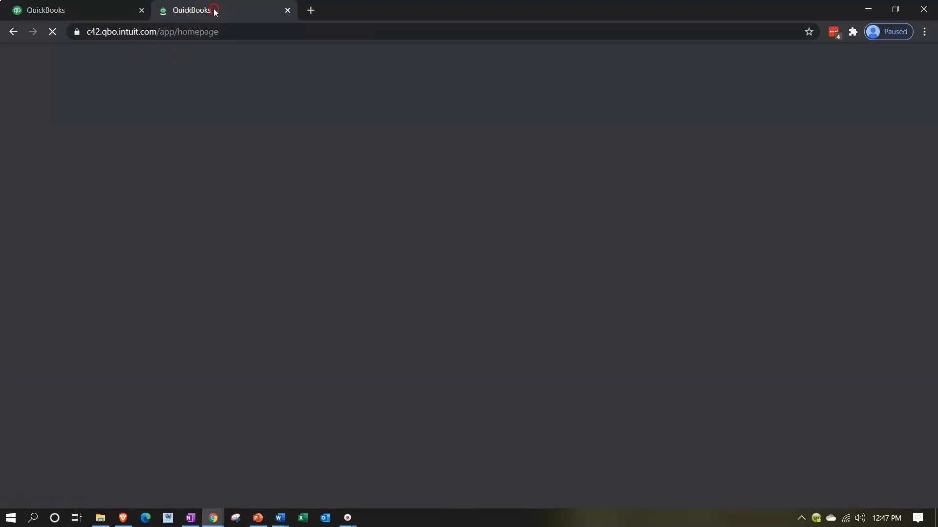
{"action": "right_click", "coordinate": [215, 11]}
{"action": "left_click", "coordinate": [239, 80]}
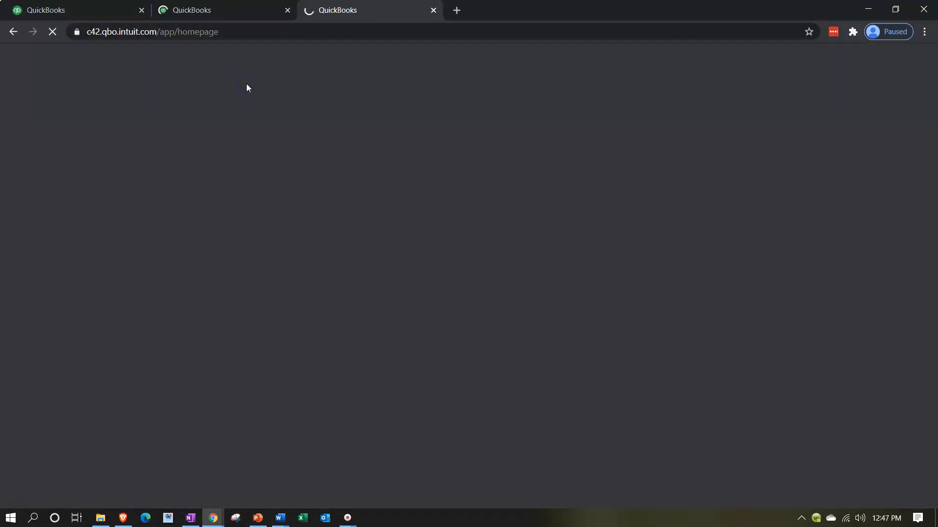
{"action": "right_click", "coordinate": [352, 10]}
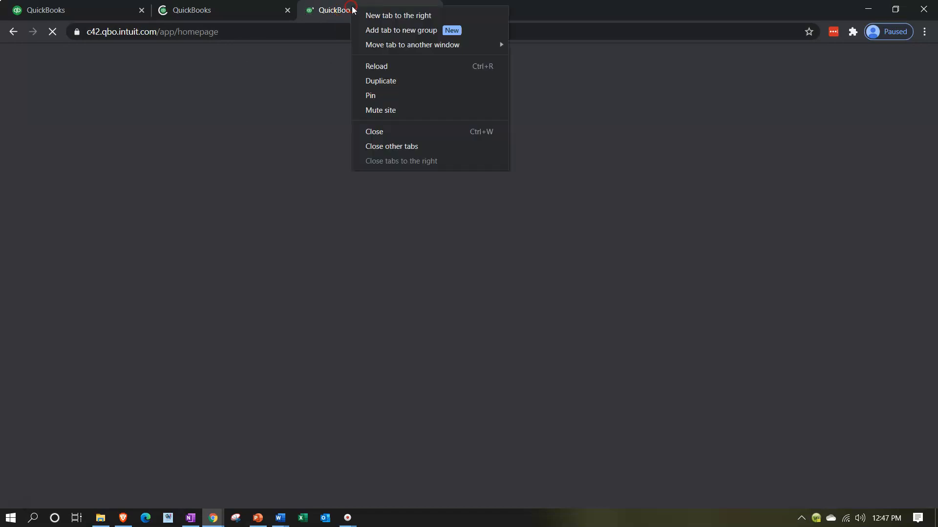
{"action": "left_click", "coordinate": [388, 78]}
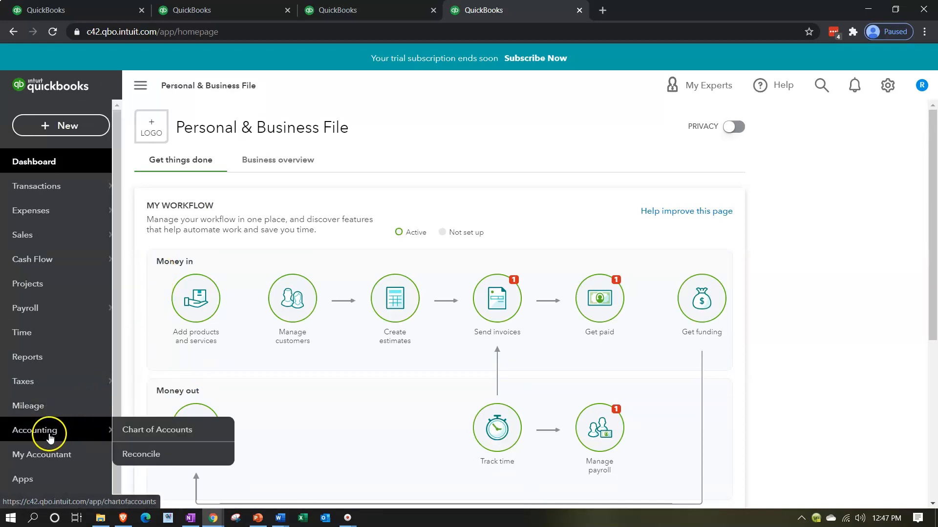
Step: Search the reports for "class" and open the Profit and Loss by Class report in the fourth tab
{"action": "left_click", "coordinate": [35, 364]}
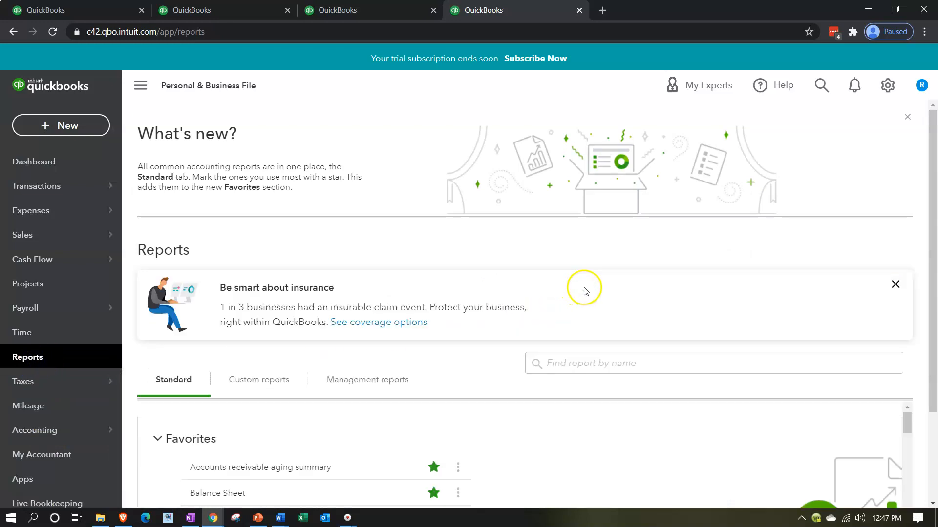
{"action": "left_click", "coordinate": [606, 369]}
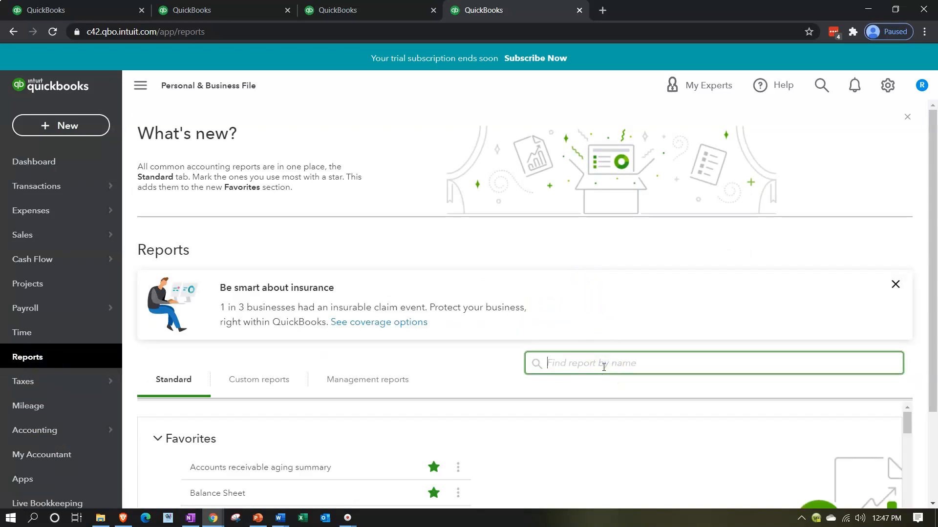
{"action": "type", "text": "class"}
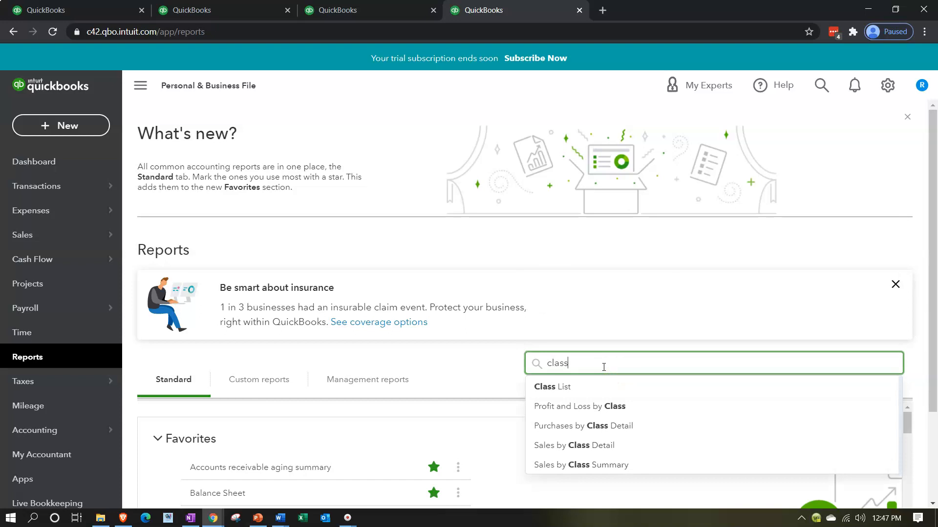
{"action": "left_click", "coordinate": [643, 411]}
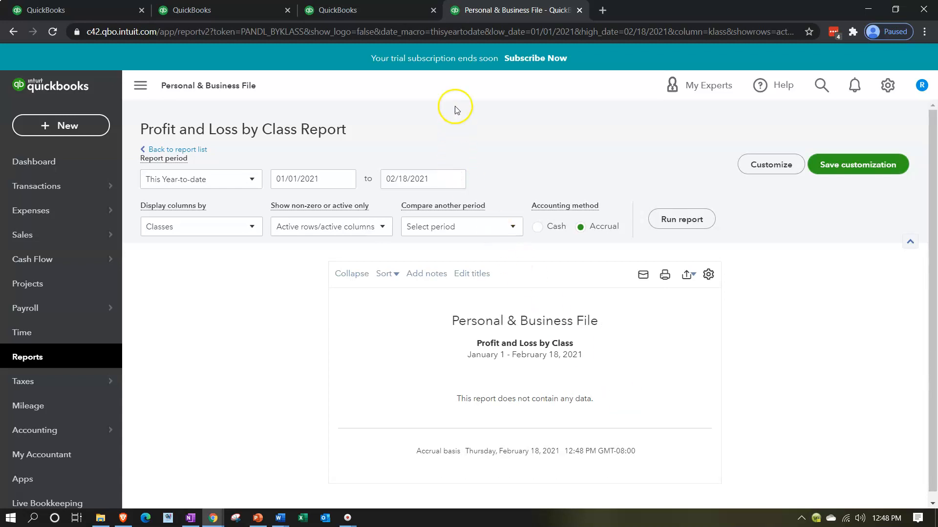
Step: Open the Profit and Loss report in the third tab and check its column display options without changing them
{"action": "left_click", "coordinate": [378, 9]}
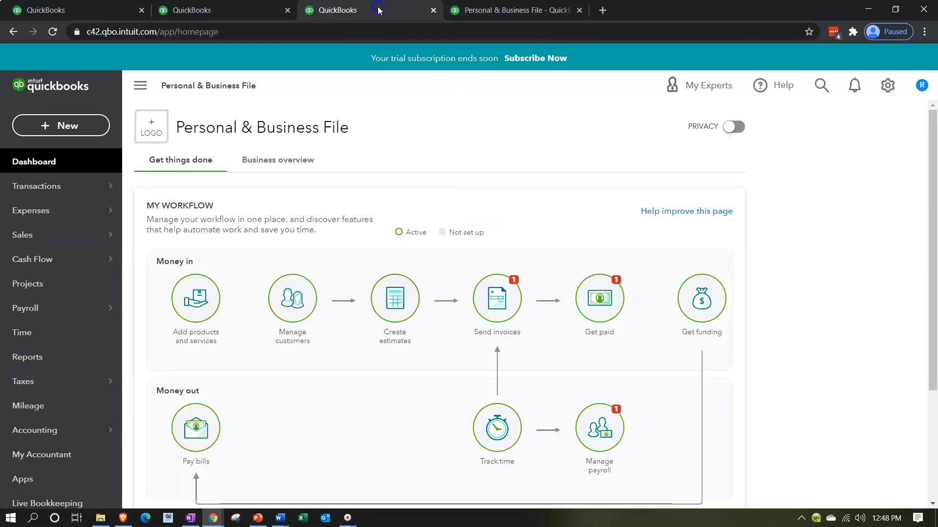
{"action": "left_click", "coordinate": [40, 359]}
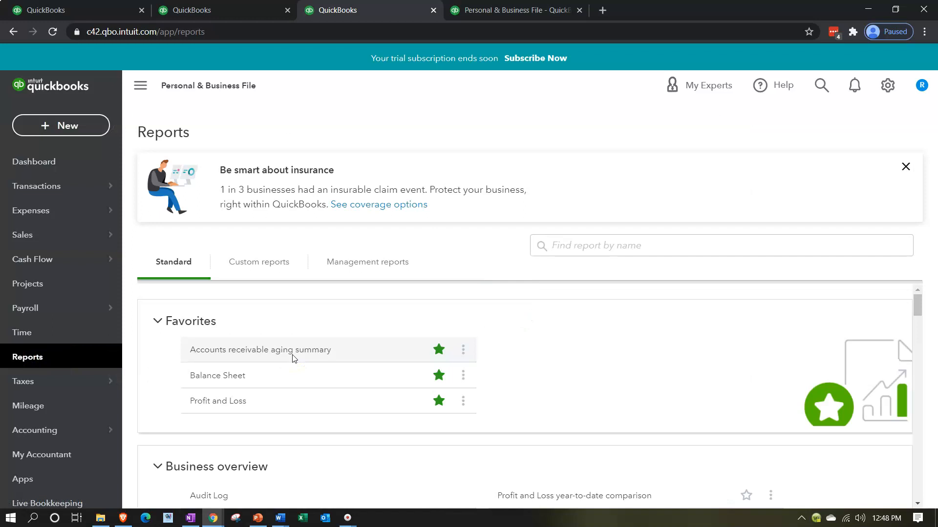
{"action": "scroll", "coordinate": [293, 358], "scroll_direction": "down", "scroll_amount": 1}
{"action": "left_click", "coordinate": [237, 342]}
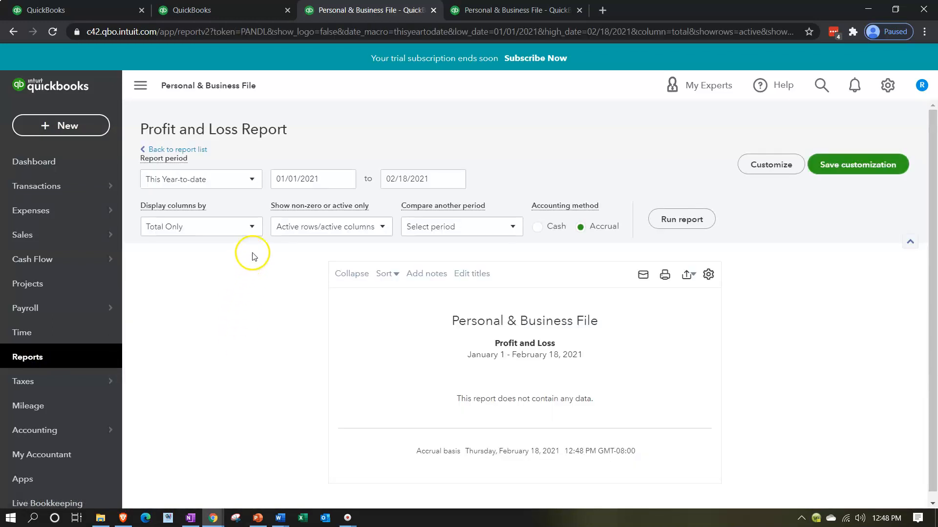
{"action": "left_click", "coordinate": [253, 226]}
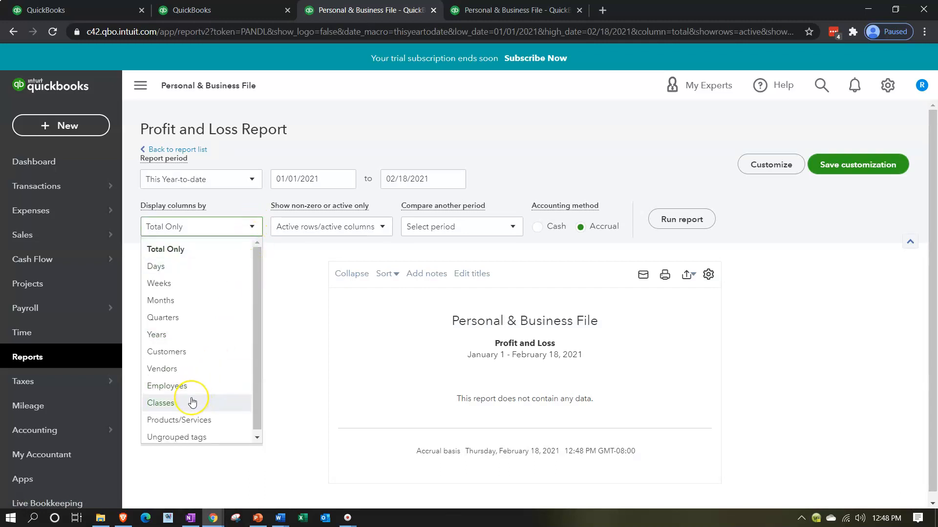
{"action": "left_click", "coordinate": [287, 356]}
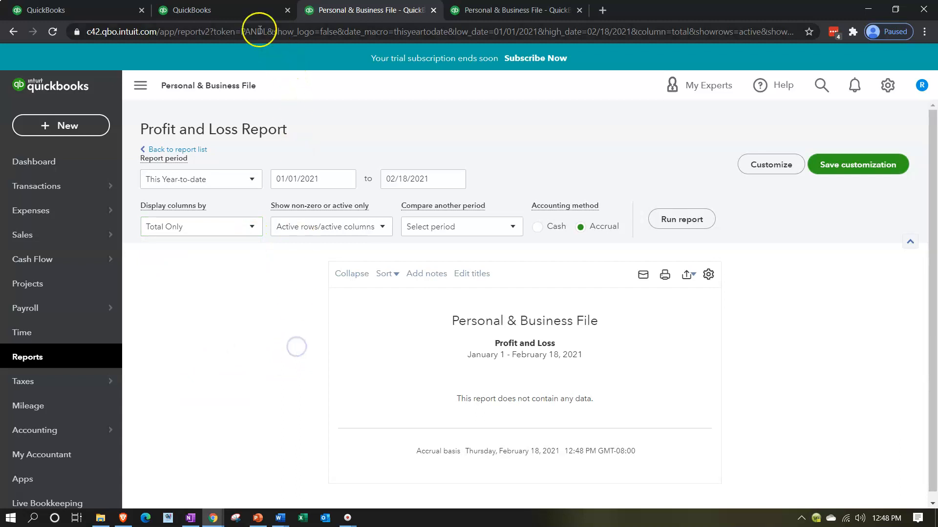
Step: Open the Balance Sheet report in the second tab and return to the Profit and Loss by Class report
{"action": "left_click", "coordinate": [243, 12]}
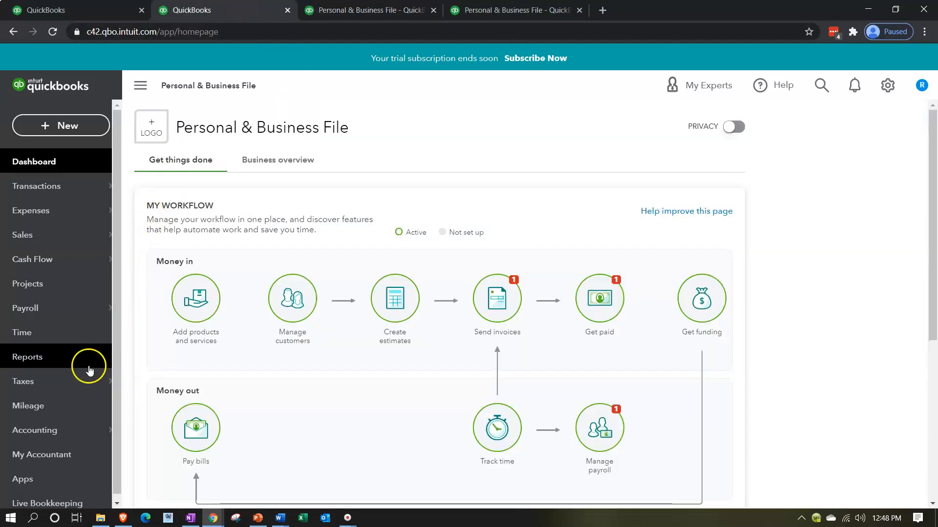
{"action": "left_click", "coordinate": [50, 364]}
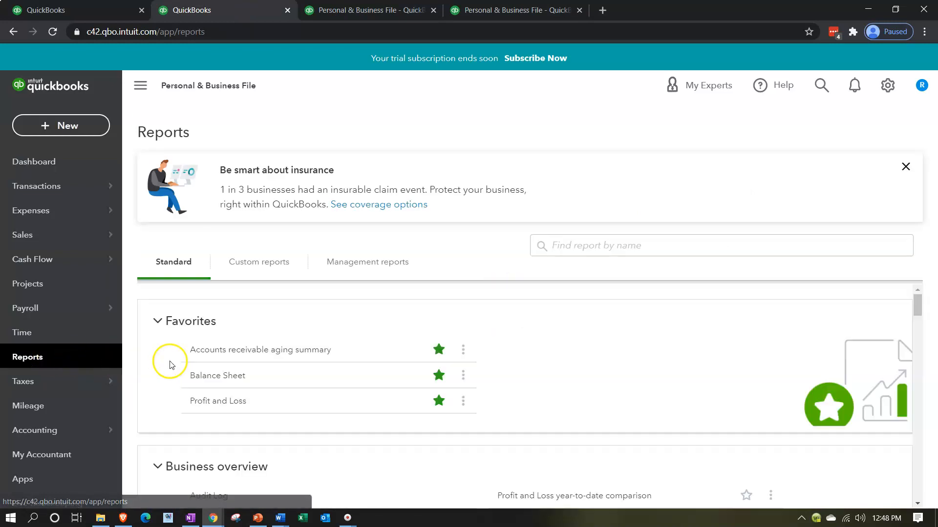
{"action": "left_click", "coordinate": [188, 376]}
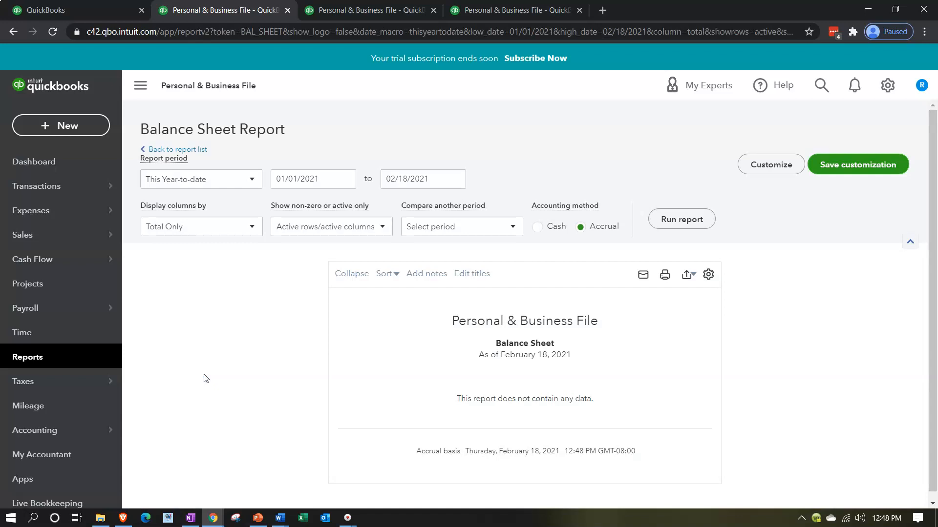
{"action": "left_click", "coordinate": [478, 13]}
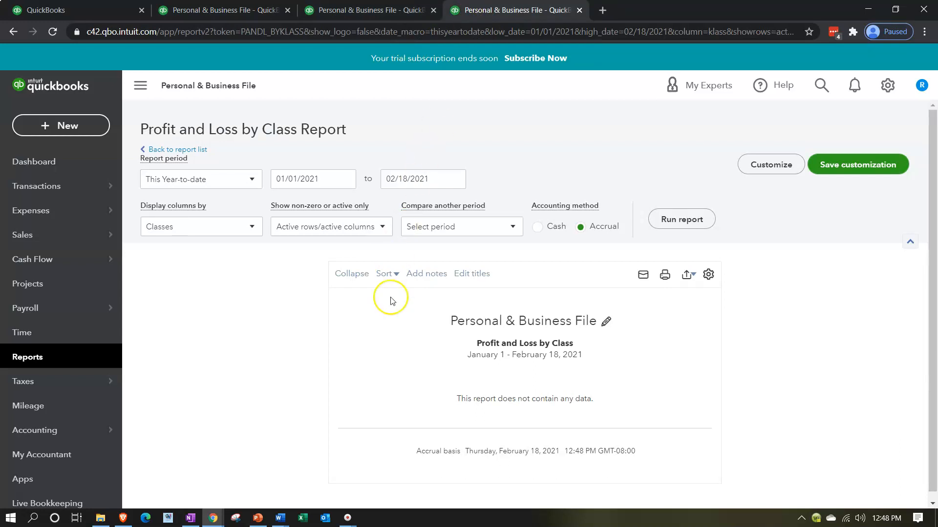
{"action": "scroll", "coordinate": [390, 303], "scroll_direction": "down", "scroll_amount": 1}
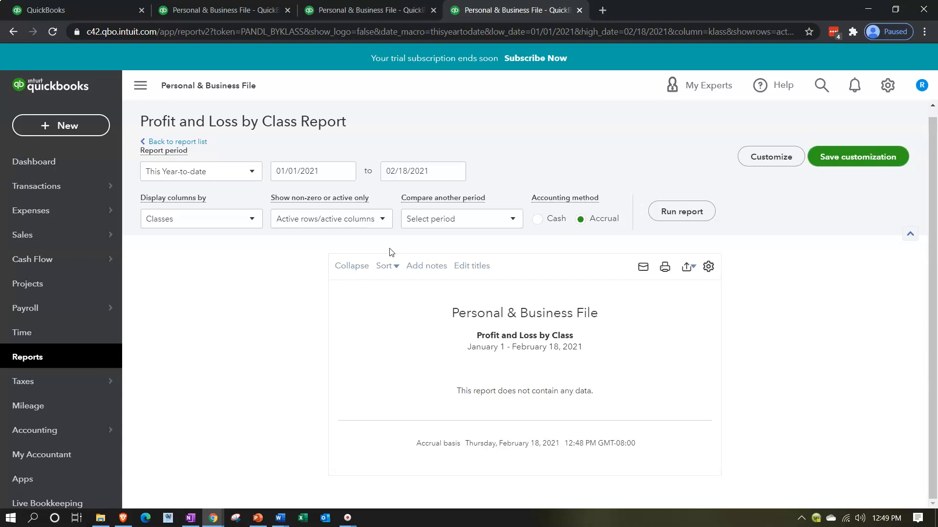
Step: Open the chart of accounts in the first tab, collapse the navigation, and examine the income and expense accounts
{"action": "left_click", "coordinate": [81, 13]}
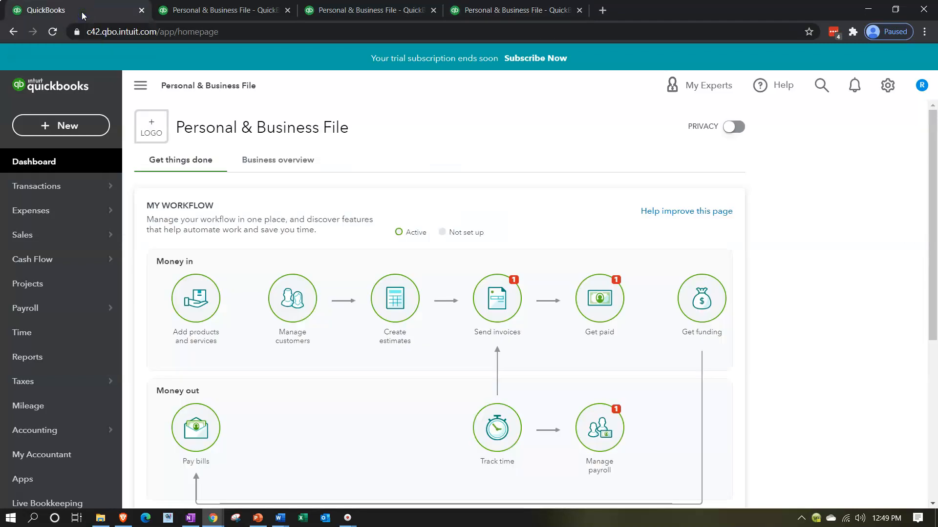
{"action": "left_click", "coordinate": [51, 438]}
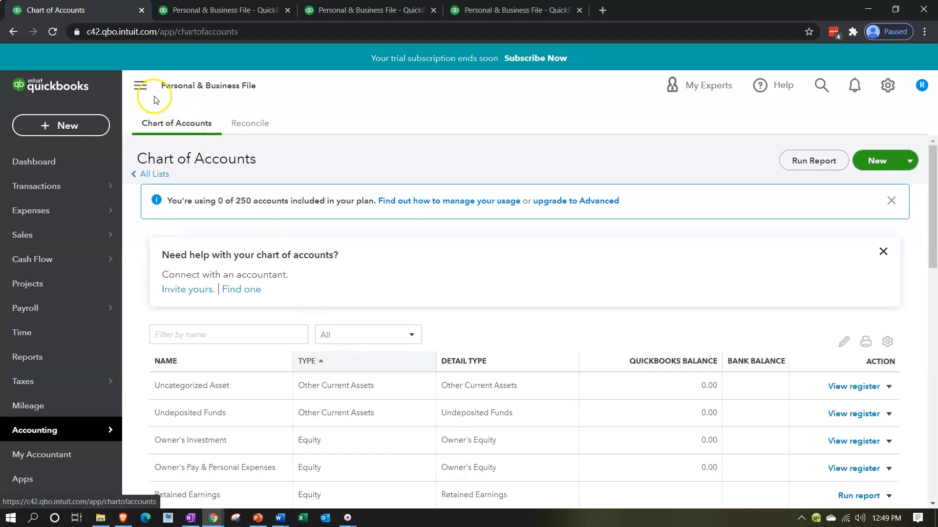
{"action": "left_click", "coordinate": [141, 86]}
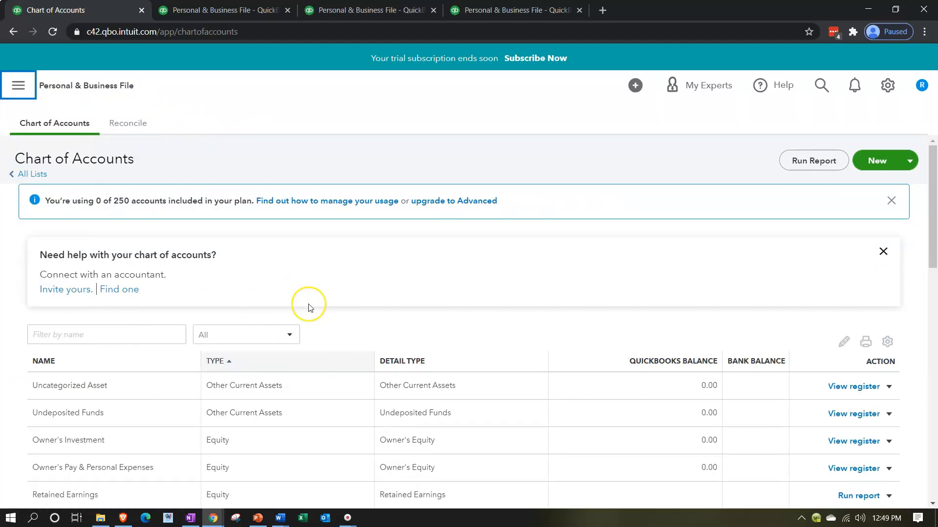
{"action": "scroll", "coordinate": [308, 307], "scroll_direction": "down", "scroll_amount": 8}
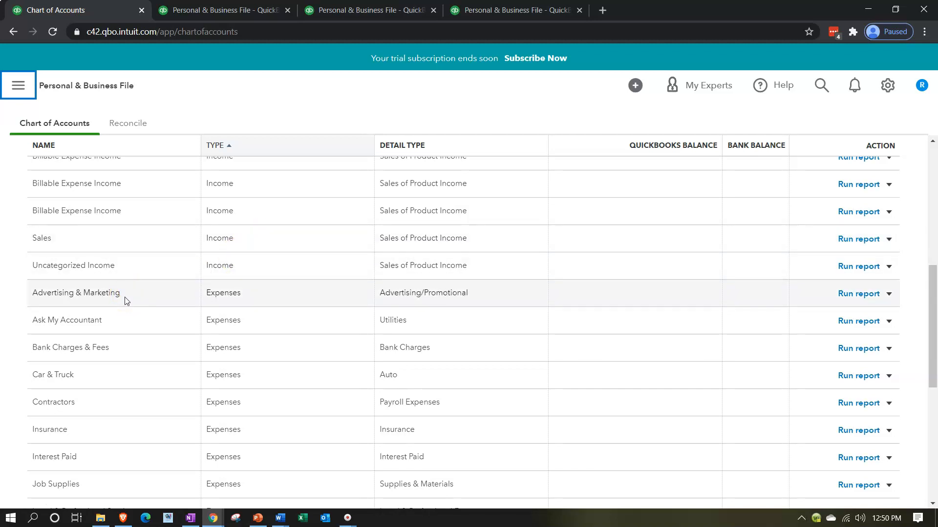
{"action": "scroll", "coordinate": [126, 298], "scroll_direction": "down", "scroll_amount": 1}
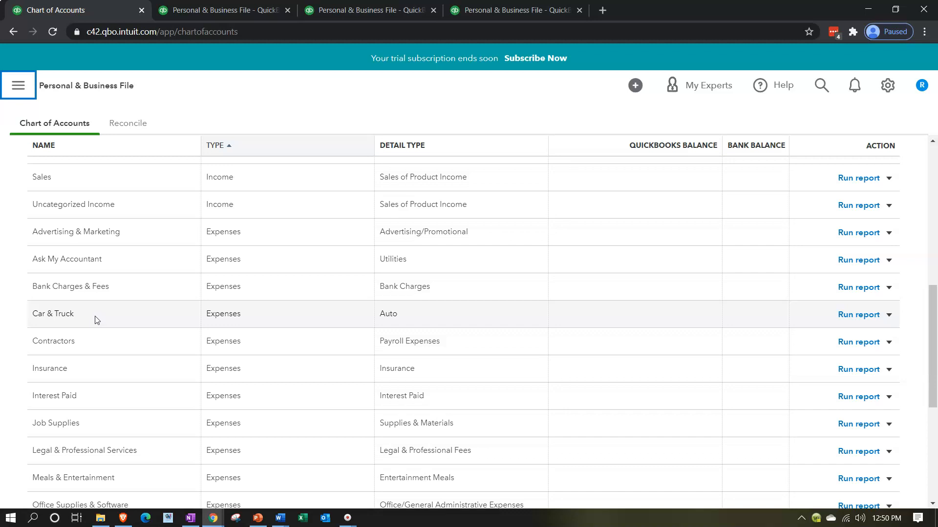
{"action": "left_click", "coordinate": [38, 320]}
{"action": "left_click", "coordinate": [32, 313]}
{"action": "scroll", "coordinate": [306, 243], "scroll_direction": "up", "scroll_amount": 4}
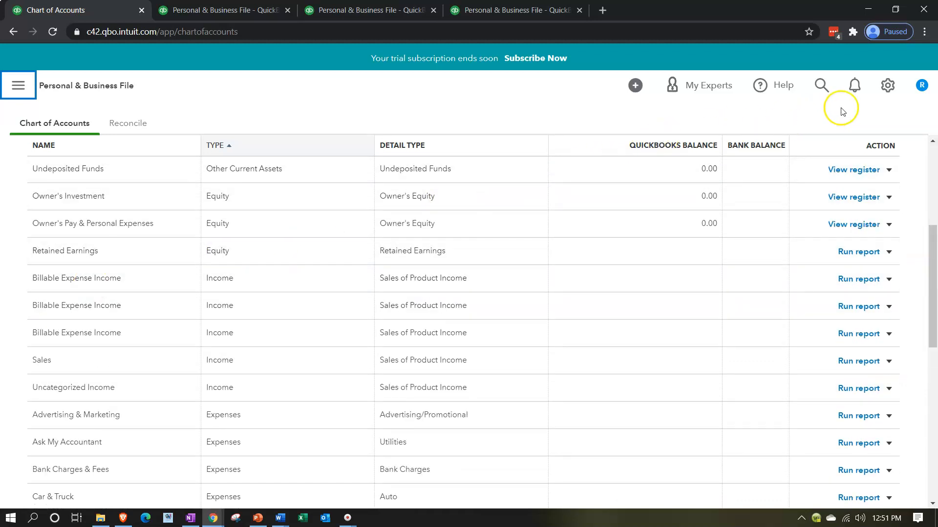
Step: Open the Classes list from the overview of all lists
{"action": "left_click", "coordinate": [888, 87]}
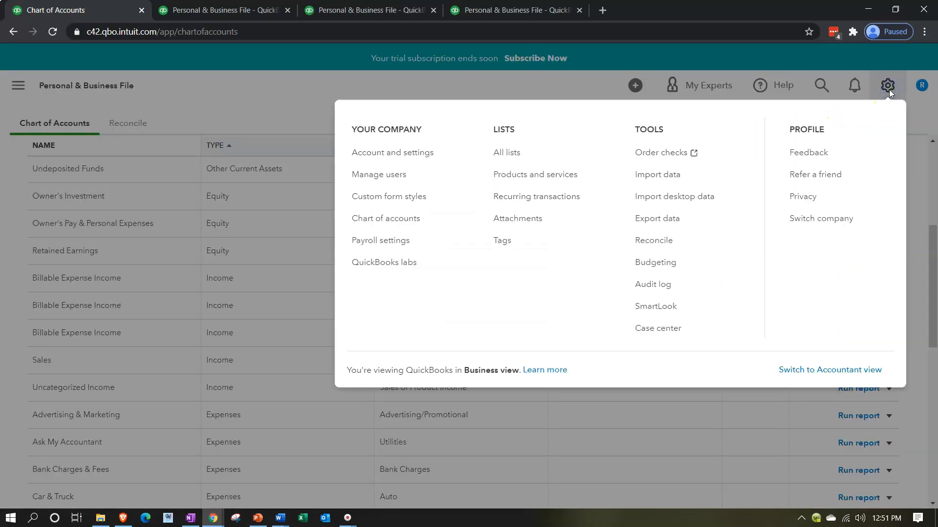
{"action": "left_click", "coordinate": [507, 163]}
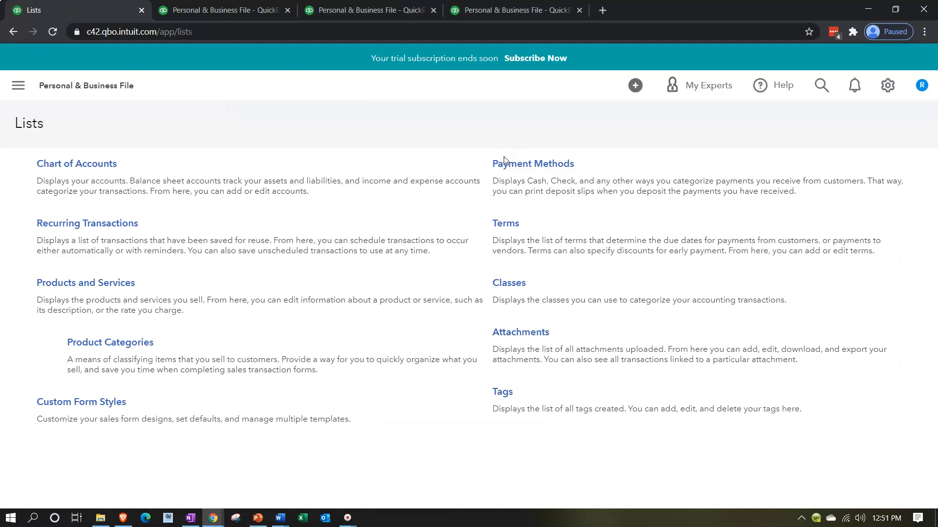
{"action": "left_click", "coordinate": [518, 285]}
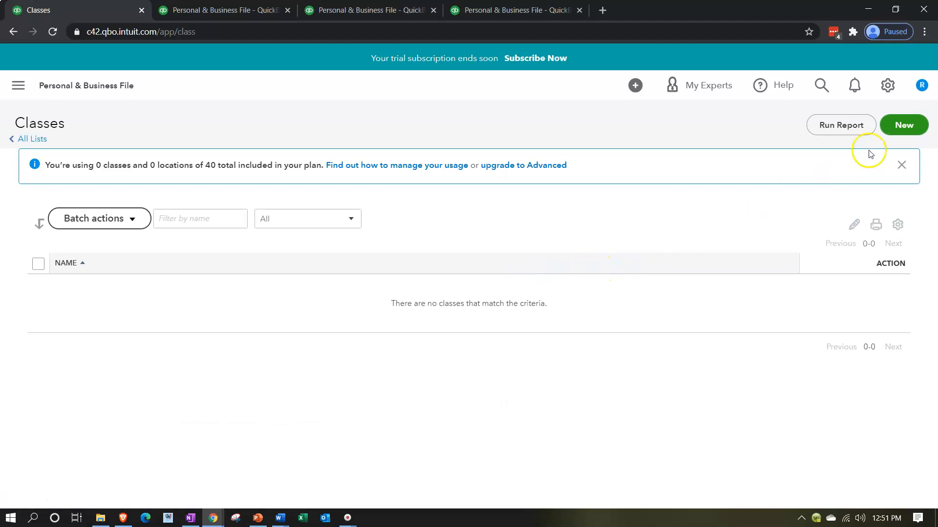
Step: Create a new class named B and save it to the Classes list
{"action": "left_click", "coordinate": [896, 128]}
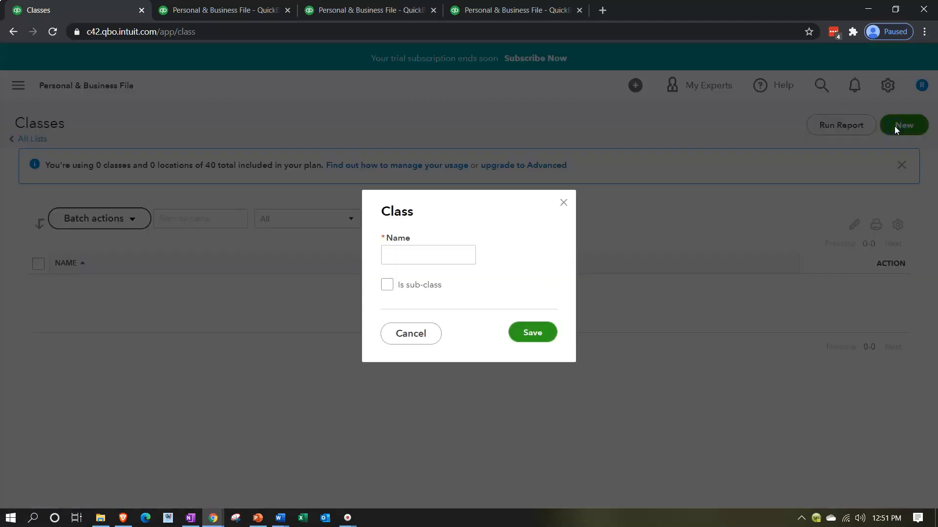
{"action": "left_click", "coordinate": [407, 261]}
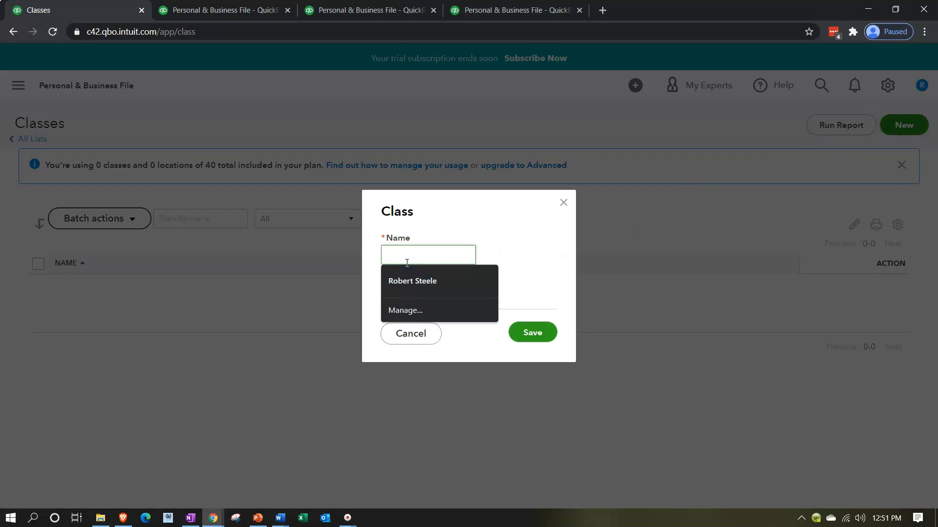
{"action": "left_click", "coordinate": [510, 223]}
{"action": "left_click", "coordinate": [444, 251]}
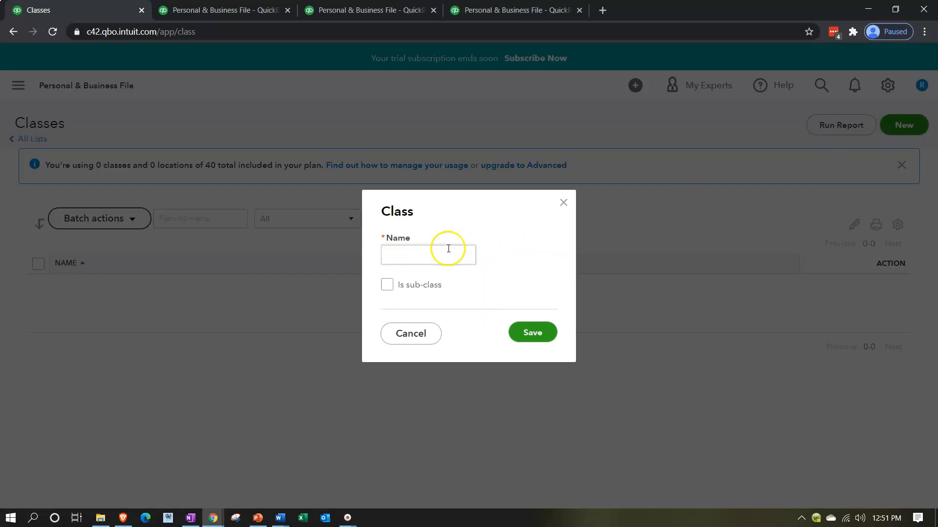
{"action": "type", "text": "B"}
{"action": "left_click", "coordinate": [522, 334]}
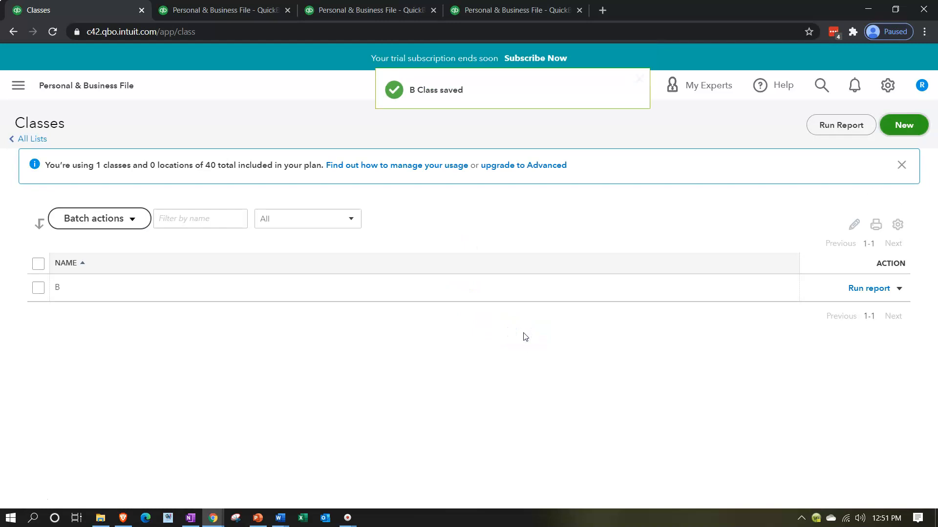
{"action": "left_click", "coordinate": [524, 324]}
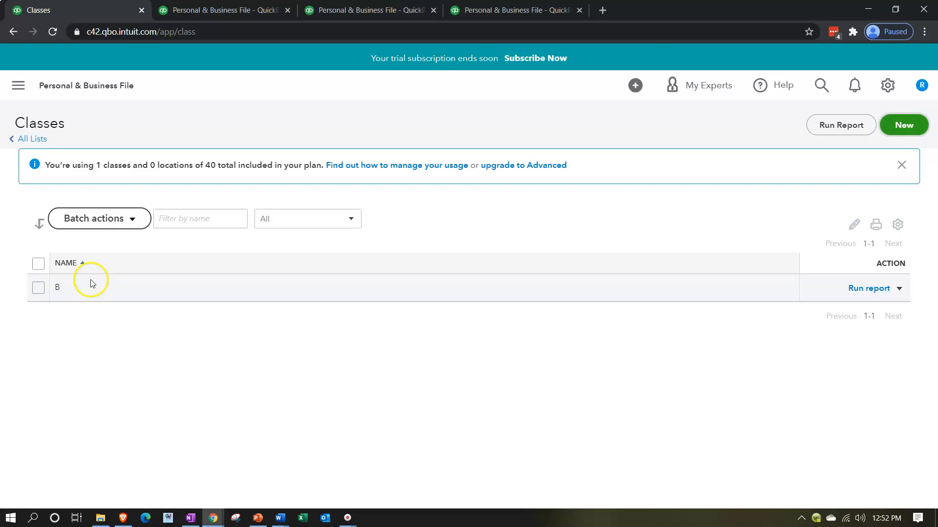
Step: Open the chart of accounts, collapse the navigation, and examine the asset, equity and income accounts
{"action": "left_click", "coordinate": [17, 93]}
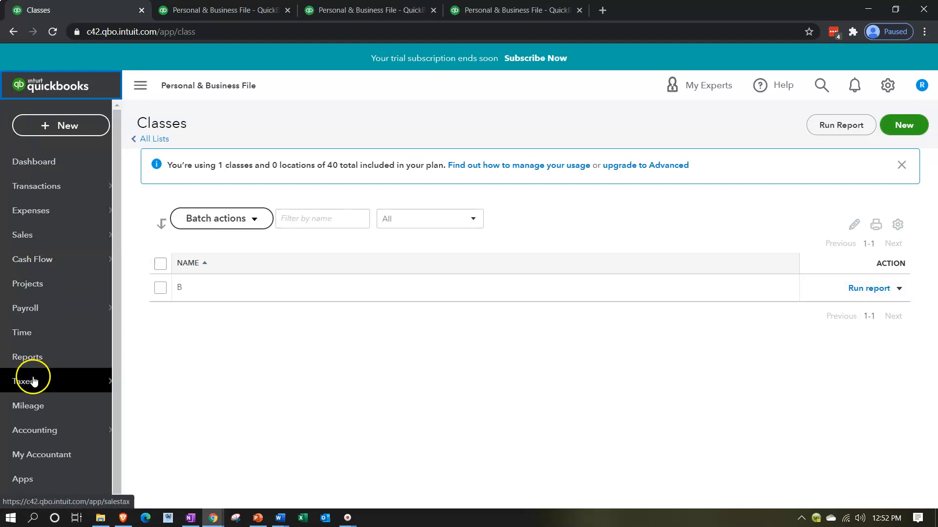
{"action": "left_click", "coordinate": [42, 429]}
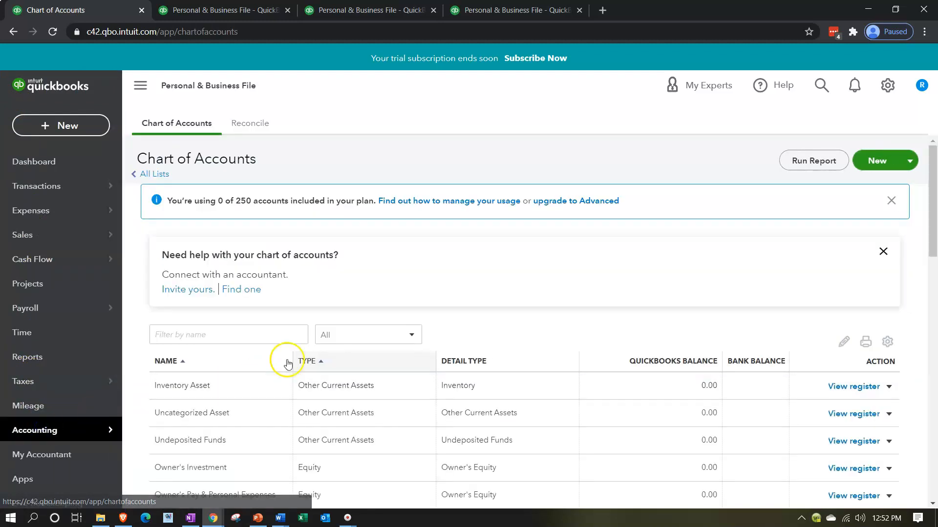
{"action": "left_click", "coordinate": [140, 86]}
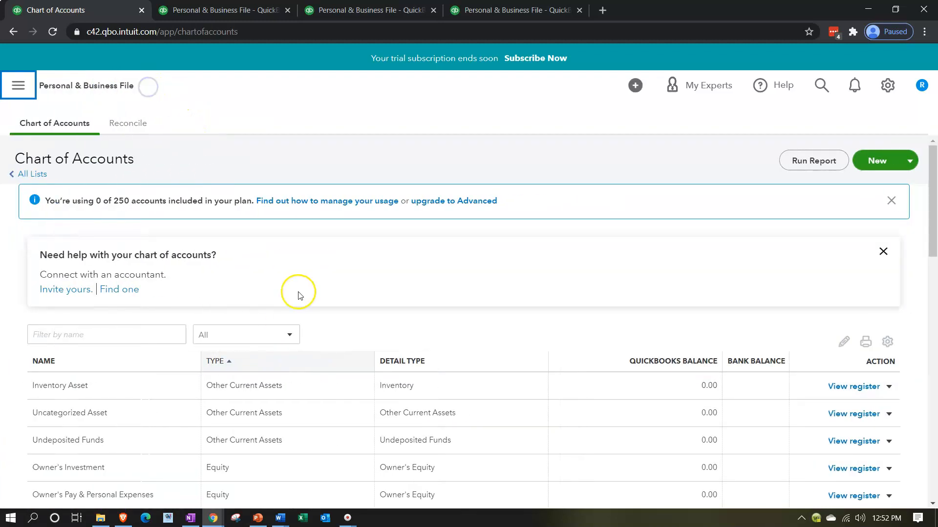
{"action": "scroll", "coordinate": [313, 309], "scroll_direction": "down", "scroll_amount": 1}
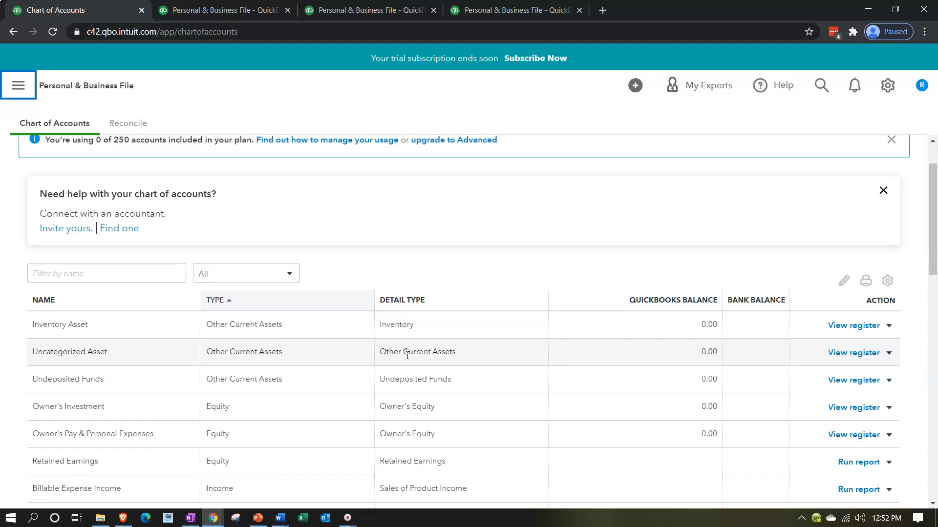
{"action": "scroll", "coordinate": [558, 375], "scroll_direction": "down", "scroll_amount": 1}
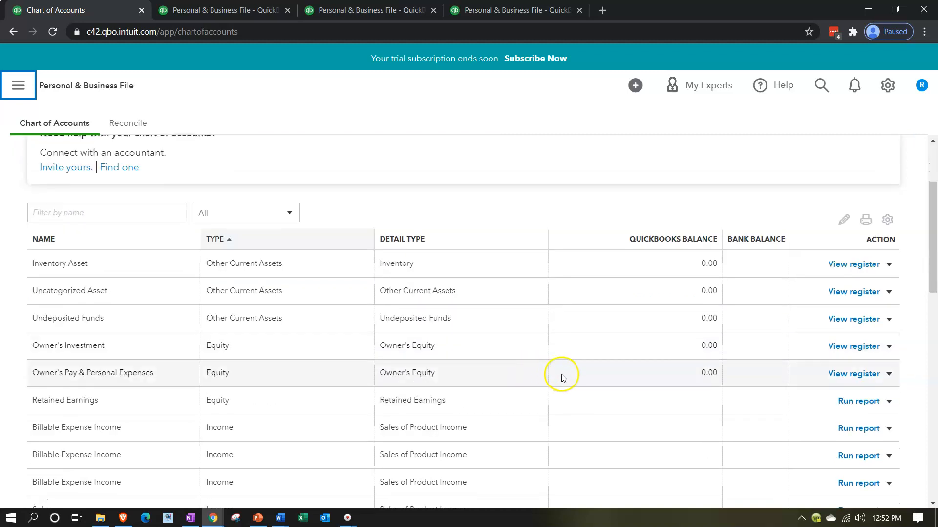
{"action": "scroll", "coordinate": [564, 378], "scroll_direction": "down", "scroll_amount": 1}
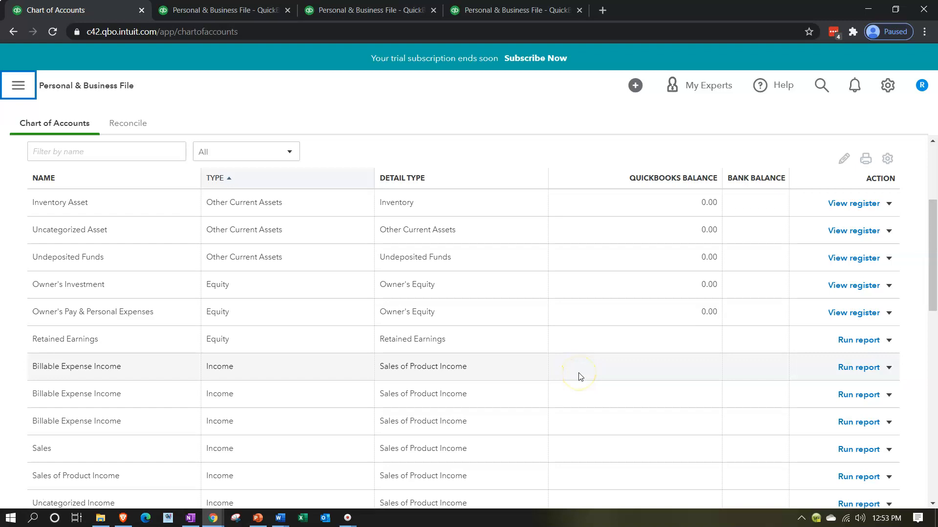
Step: Create a new Bank account with the detail type Checking, keep the name Checking, and save it
{"action": "scroll", "coordinate": [580, 377], "scroll_direction": "up", "scroll_amount": 4}
{"action": "left_click", "coordinate": [864, 163]}
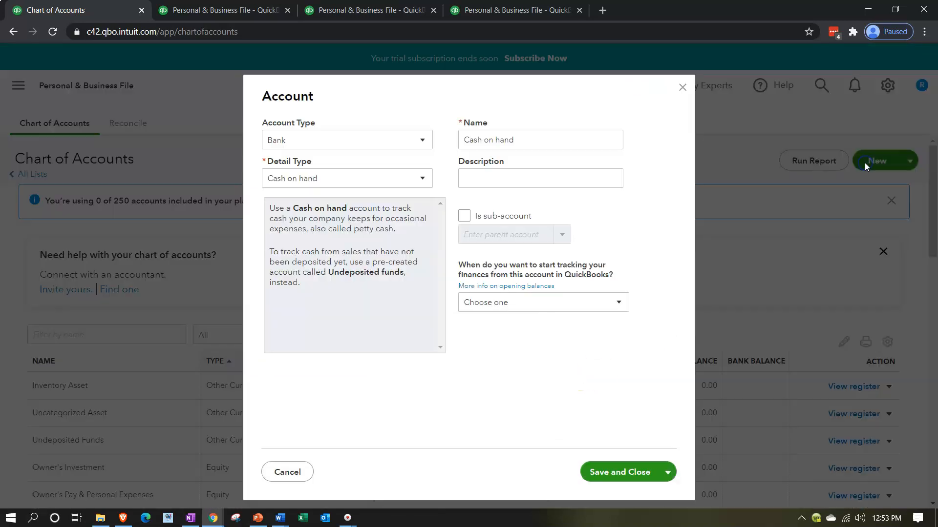
{"action": "left_click", "coordinate": [404, 179]}
{"action": "left_click", "coordinate": [333, 216]}
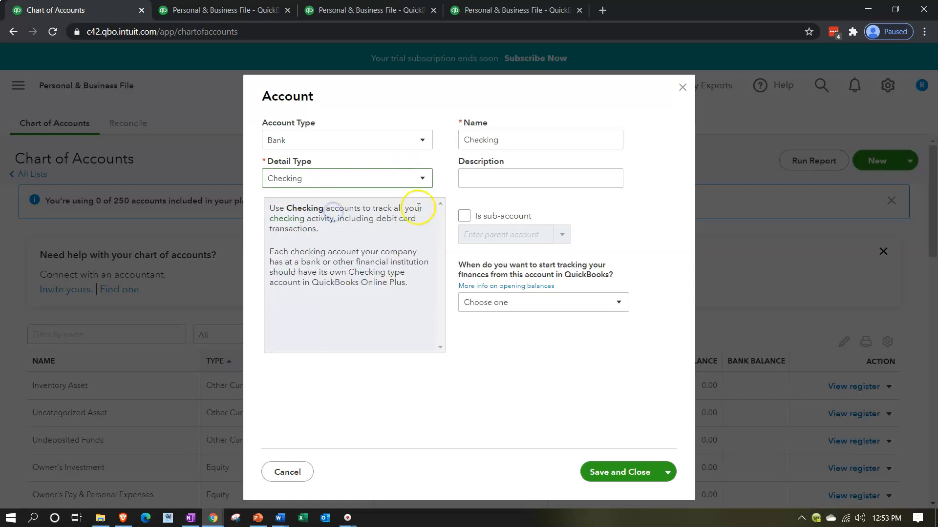
{"action": "left_click", "coordinate": [632, 476]}
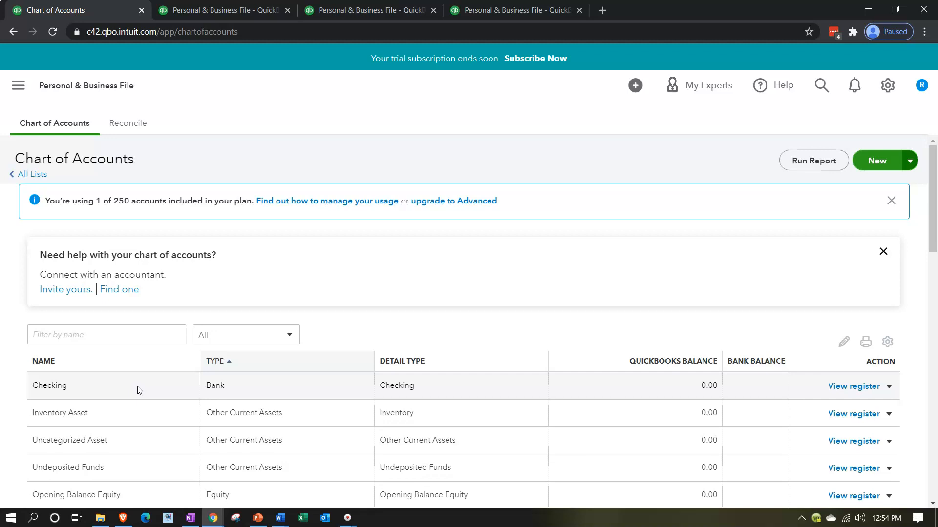
{"action": "left_click", "coordinate": [136, 389]}
{"action": "left_click", "coordinate": [196, 313]}
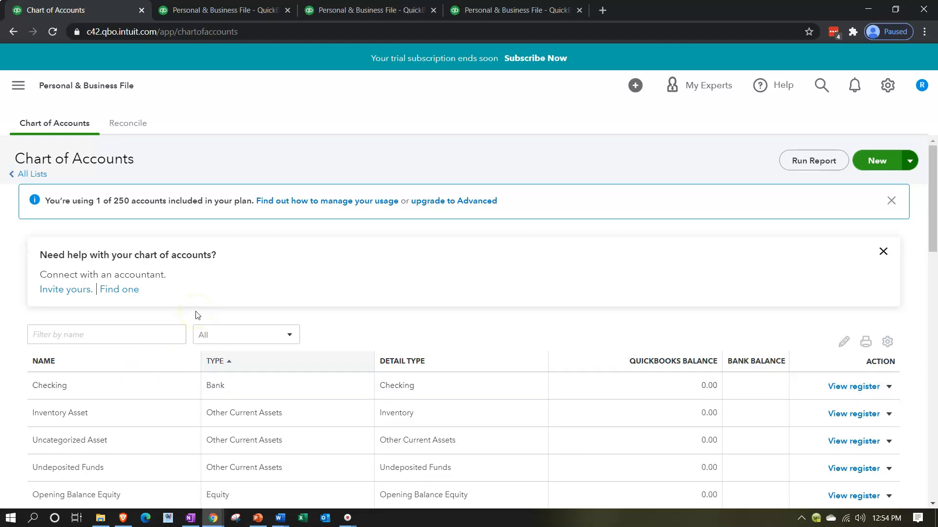
Step: Start a new invoice, dismiss the guided tour, and add Customer 1 as the new customer
{"action": "left_click", "coordinate": [21, 93]}
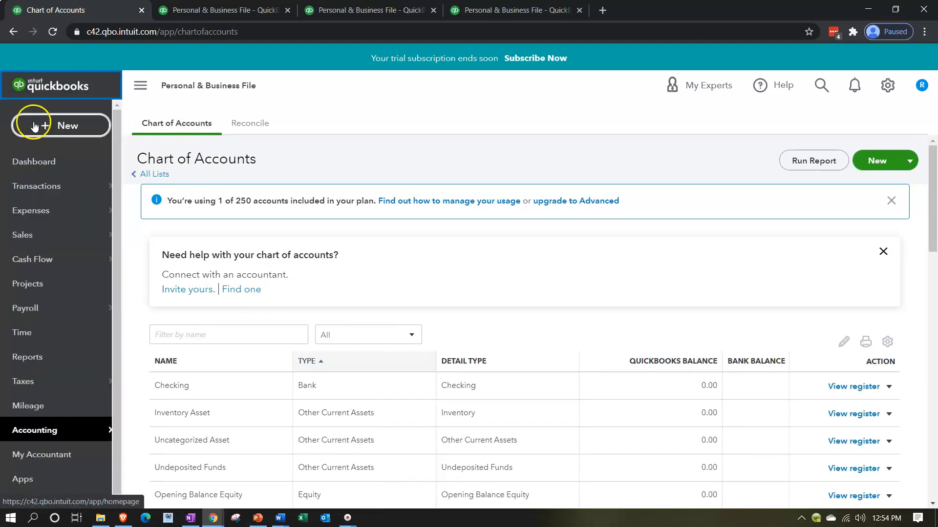
{"action": "left_click", "coordinate": [42, 129]}
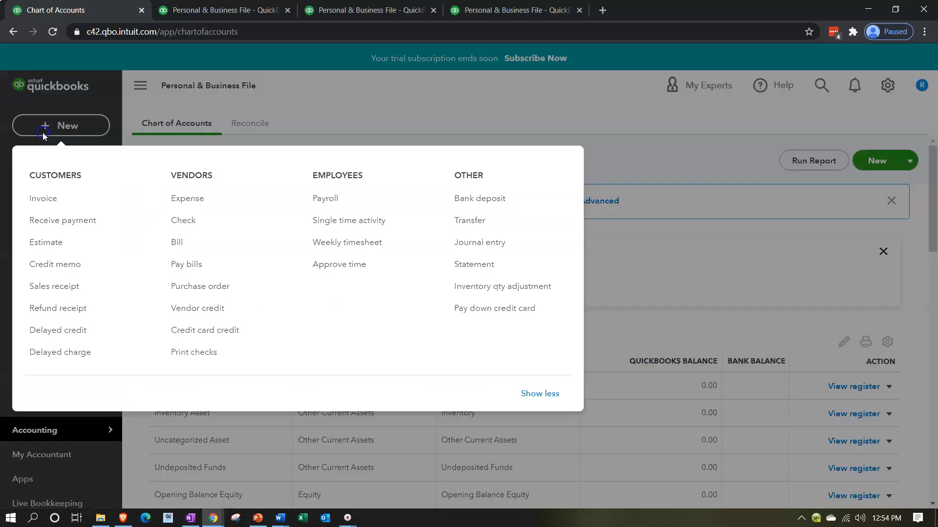
{"action": "left_click", "coordinate": [48, 207]}
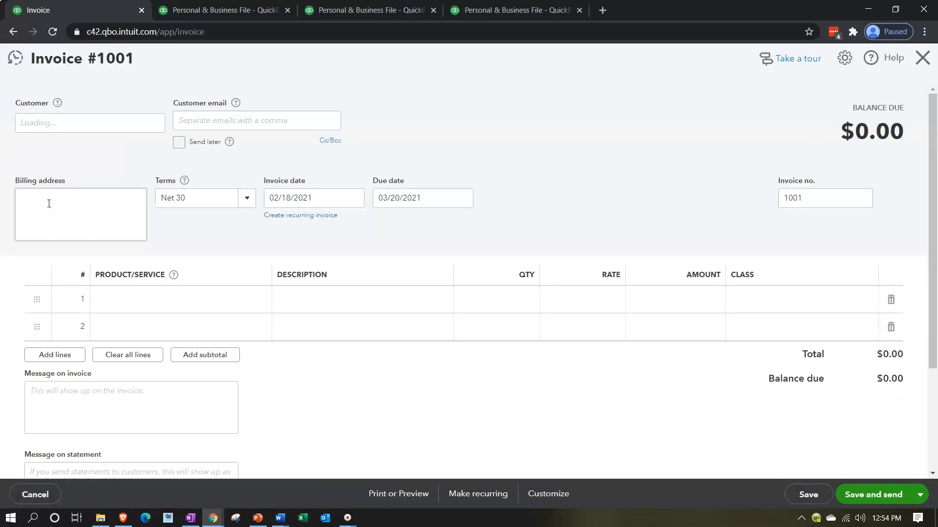
{"action": "left_click", "coordinate": [65, 122]}
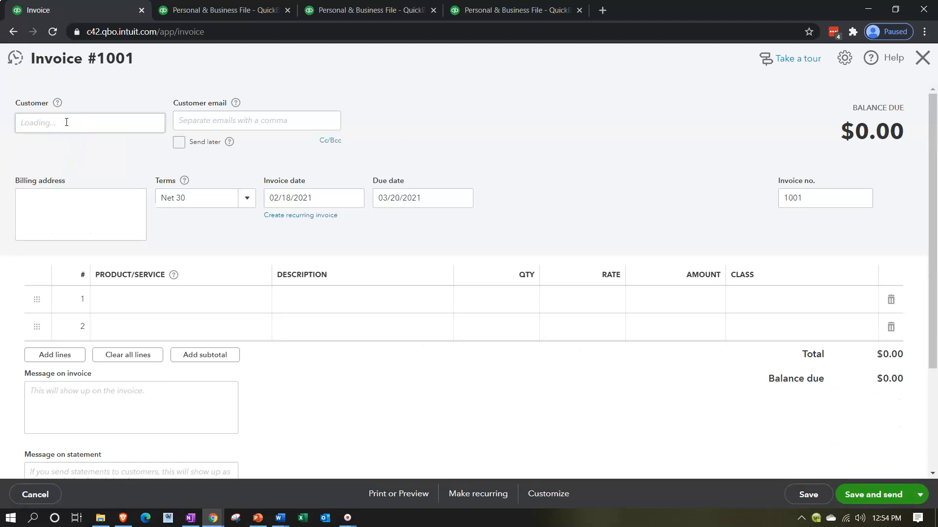
{"action": "type", "text": "C"}
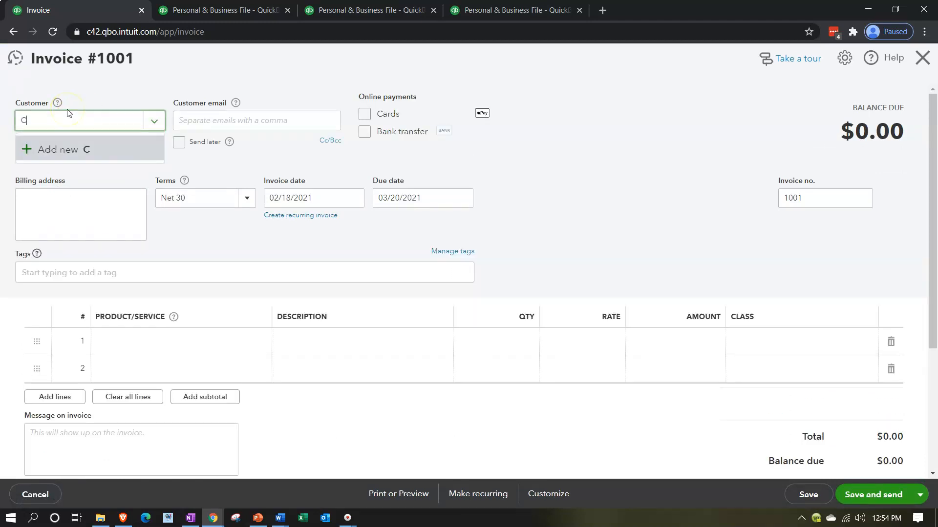
{"action": "type", "text": "ustomer"}
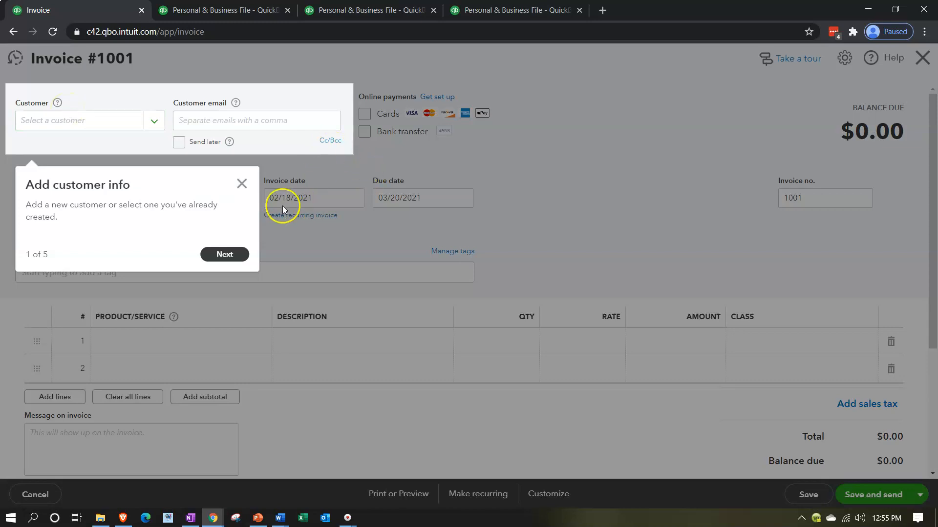
{"action": "left_click", "coordinate": [241, 183]}
{"action": "left_click", "coordinate": [104, 122]}
{"action": "type", "text": "Customer 1"}
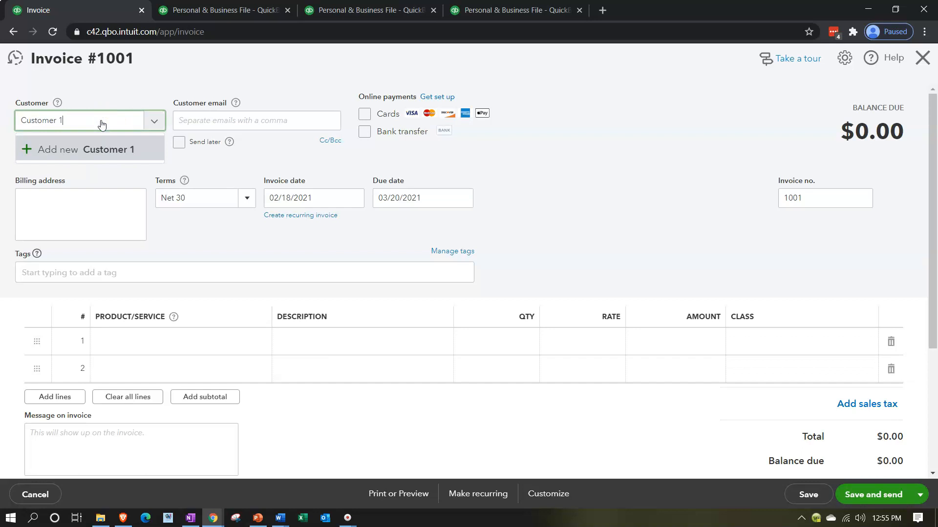
{"action": "key", "text": "Tab"}
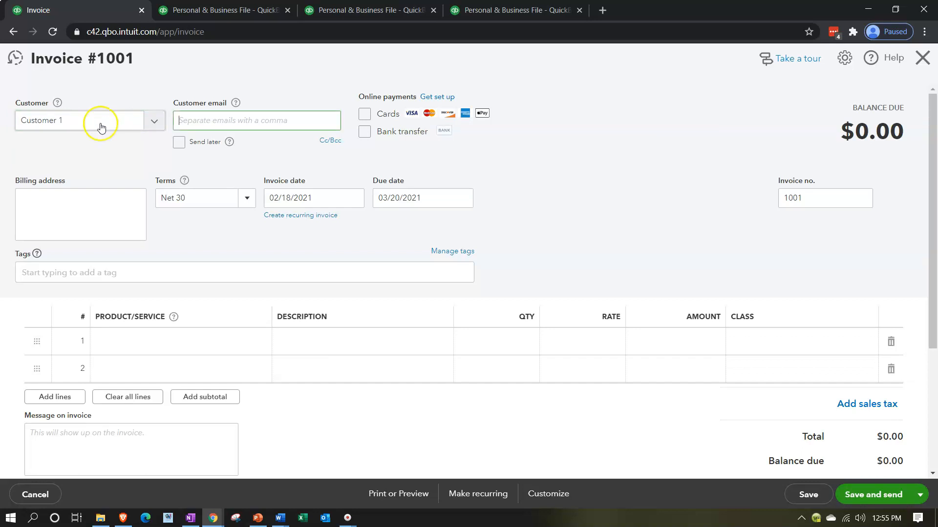
{"action": "left_click", "coordinate": [209, 230]}
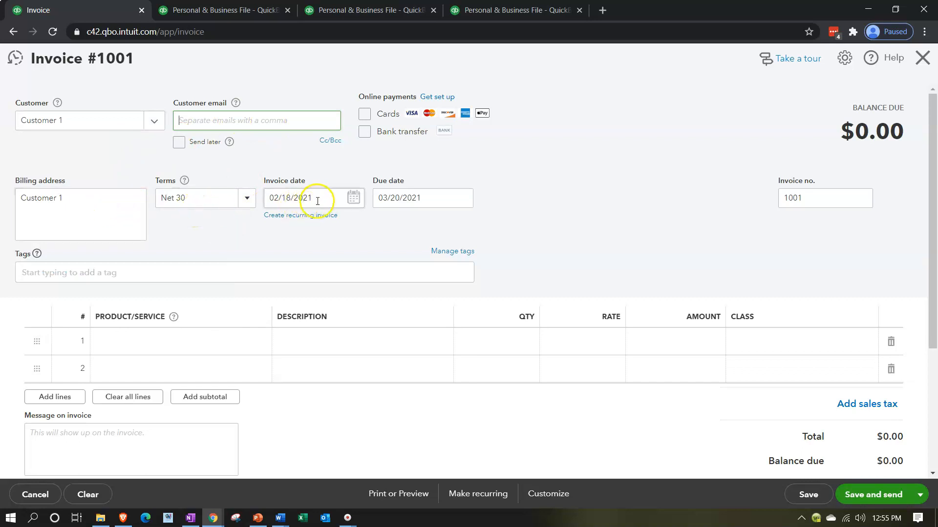
Step: Set the invoice date to 01/05/2021
{"action": "left_click_drag", "start_coordinate": [328, 197], "coordinate": [233, 189]}
{"action": "type", "text": "01"}
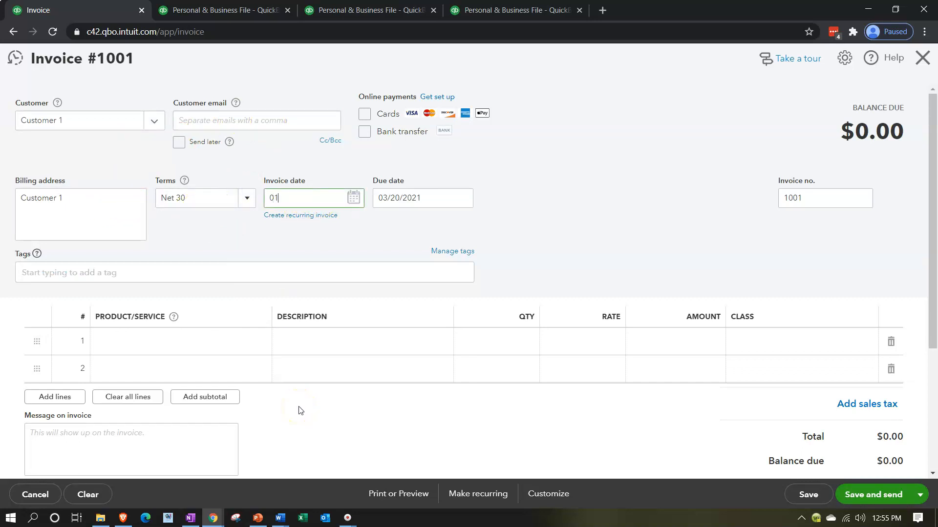
{"action": "type", "text": "/05/2021"}
{"action": "key", "text": "Tab"}
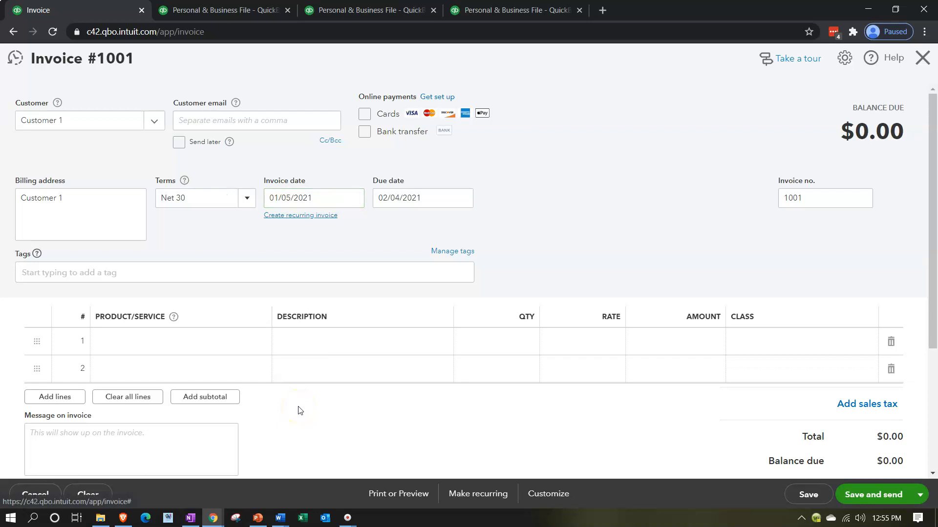
Step: Add a new product named Item 1 on the first invoice line and choose Service as its type
{"action": "left_click", "coordinate": [148, 341]}
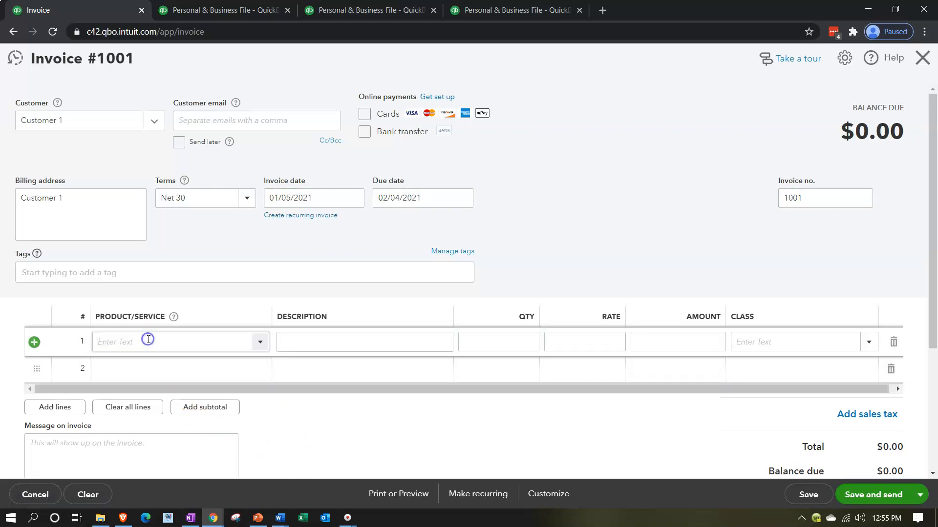
{"action": "type", "text": "Ulte"}
{"action": "key", "text": "BackSpace"}
{"action": "key", "text": "BackSpace"}
{"action": "key", "text": "BackSpace"}
{"action": "key", "text": "BackSpace"}
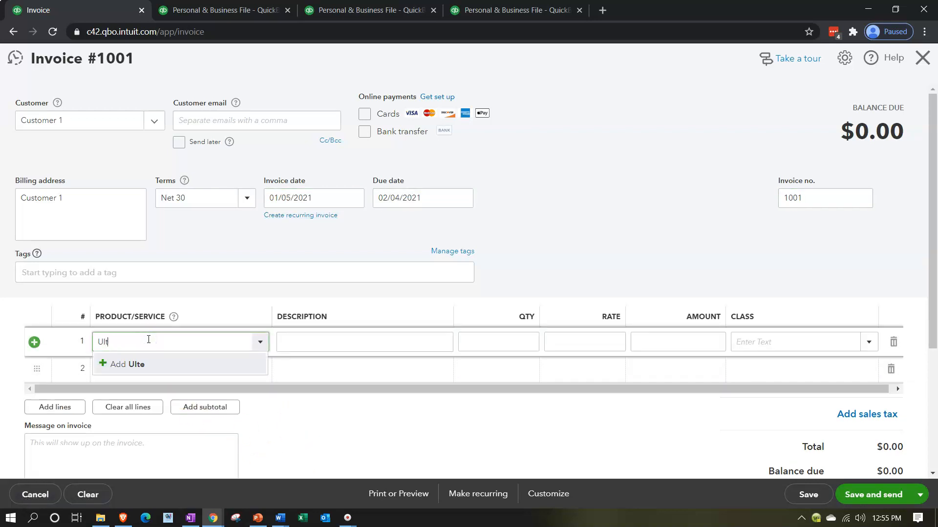
{"action": "type", "text": "Item 1"}
{"action": "key", "text": "Return"}
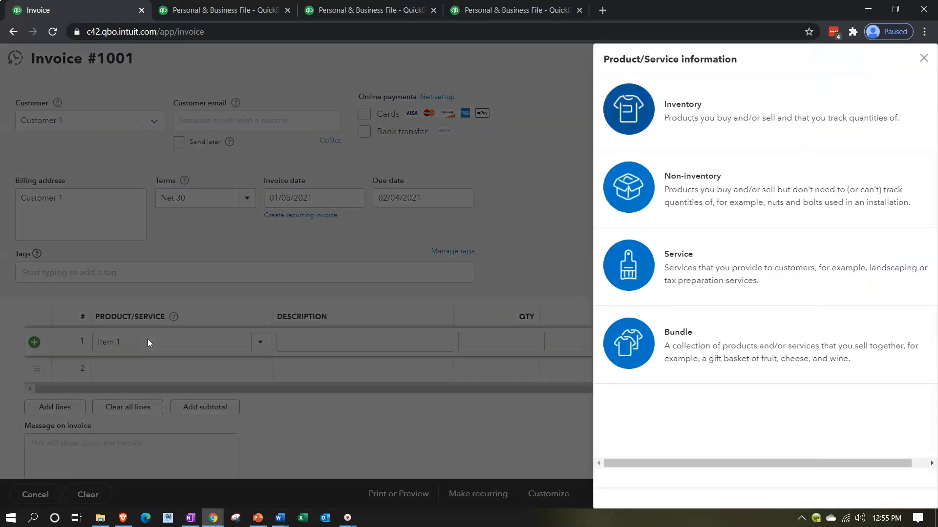
{"action": "left_click", "coordinate": [685, 261]}
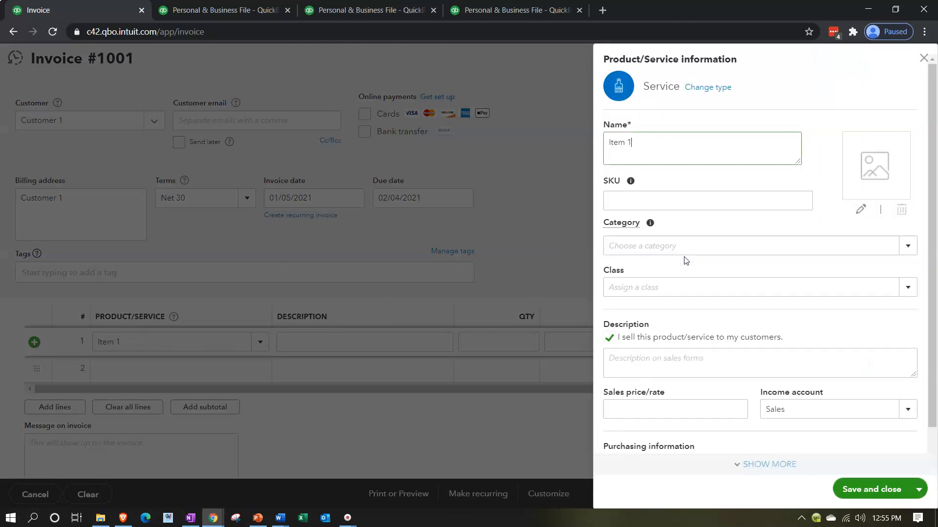
Step: Copy the service's name Item 1 into its sales description and save the new service
{"action": "left_click", "coordinate": [653, 143]}
{"action": "left_click_drag", "start_coordinate": [653, 144], "coordinate": [557, 145]}
{"action": "key", "text": "ctrl+c"}
{"action": "left_click", "coordinate": [675, 355]}
{"action": "key", "text": "ctrl+v"}
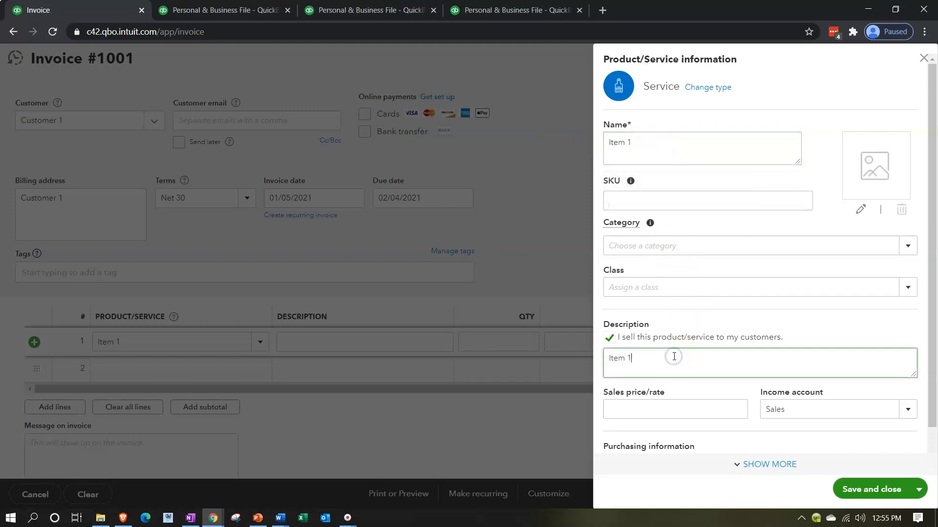
{"action": "scroll", "coordinate": [676, 320], "scroll_direction": "down", "scroll_amount": 1}
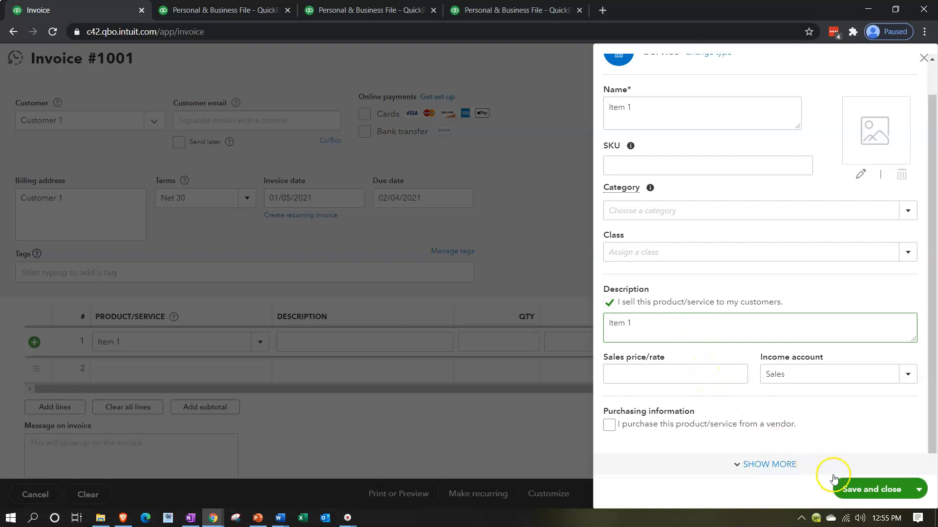
{"action": "left_click", "coordinate": [843, 487]}
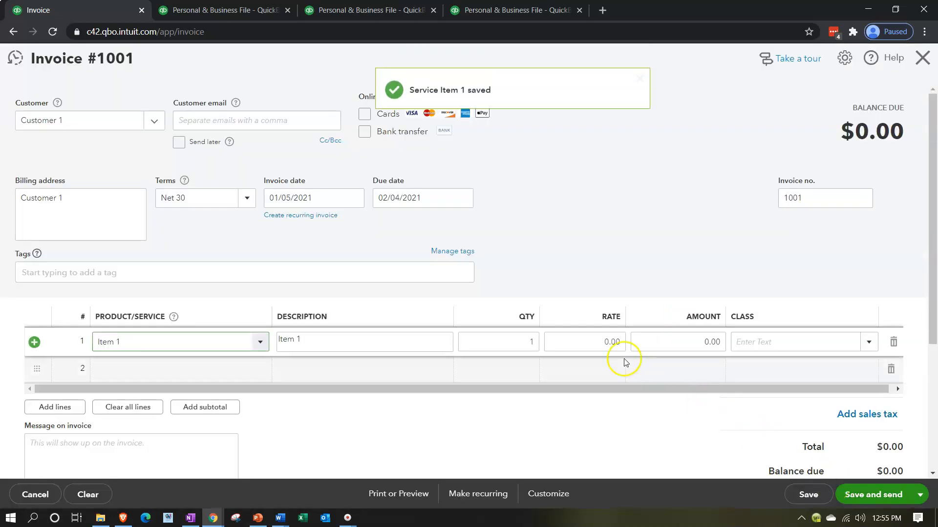
Step: Set the rate of the Item 1 invoice line to 10,000
{"action": "left_click", "coordinate": [592, 341]}
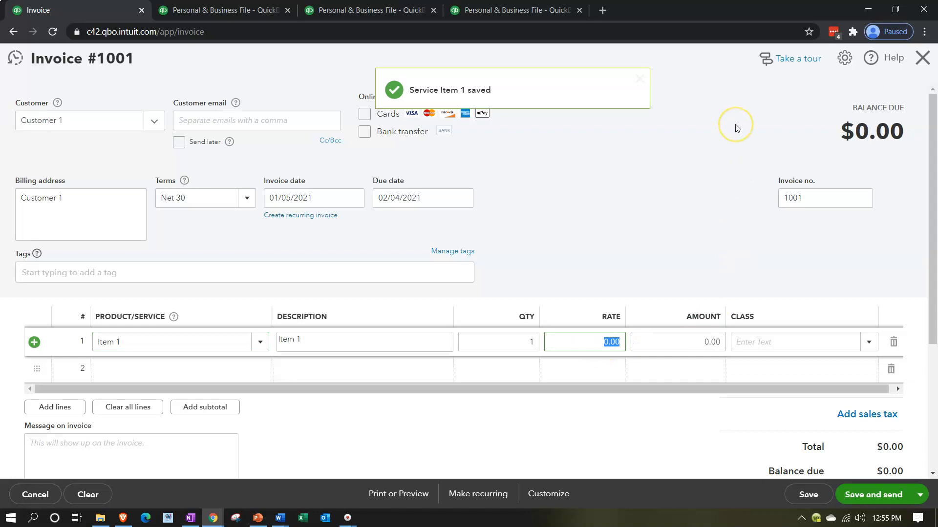
{"action": "type", "text": "1"}
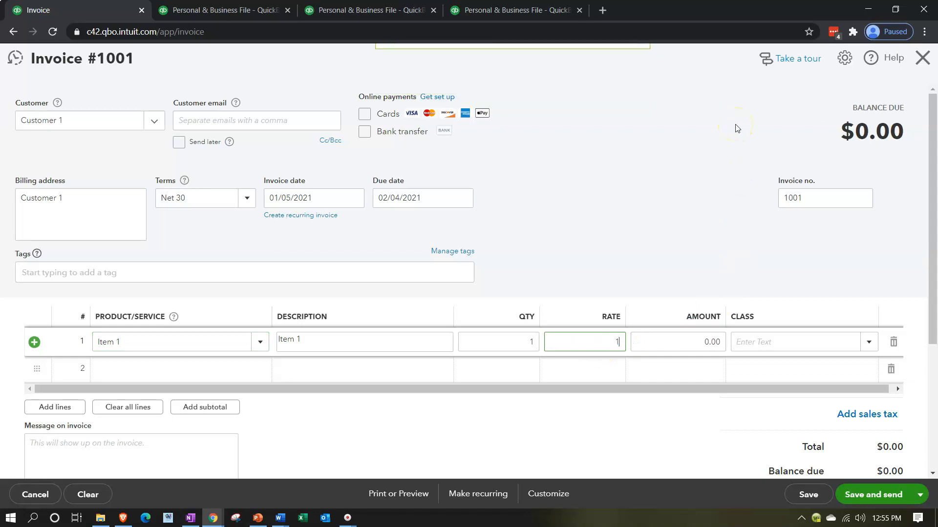
{"action": "type", "text": "0,0000"}
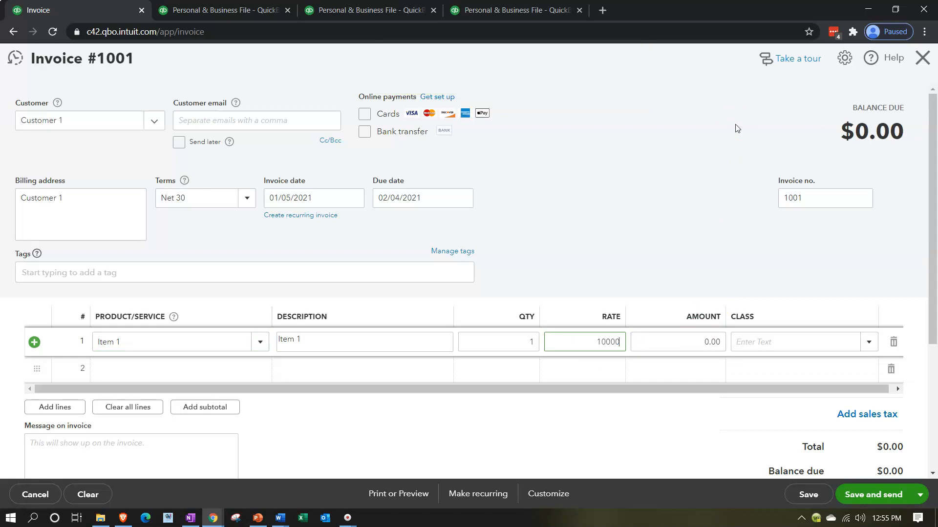
{"action": "key", "text": "Tab"}
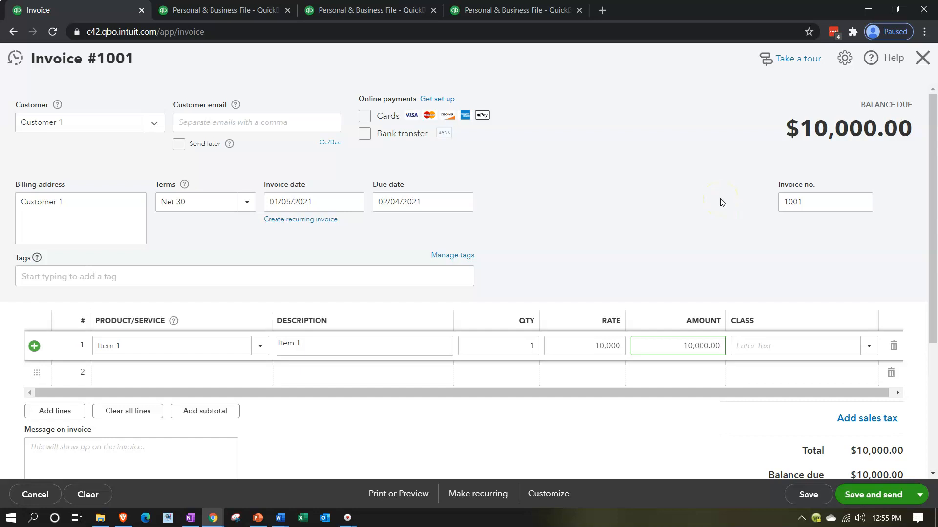
Step: Leave the Item 1 line's class blank and save and close the invoice, accepting the missing class
{"action": "left_click", "coordinate": [757, 344]}
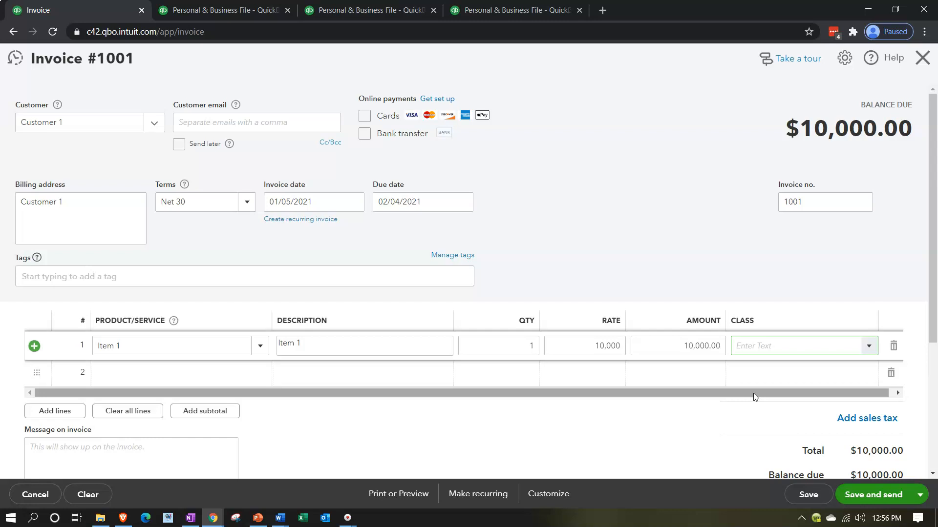
{"action": "left_click", "coordinate": [691, 422]}
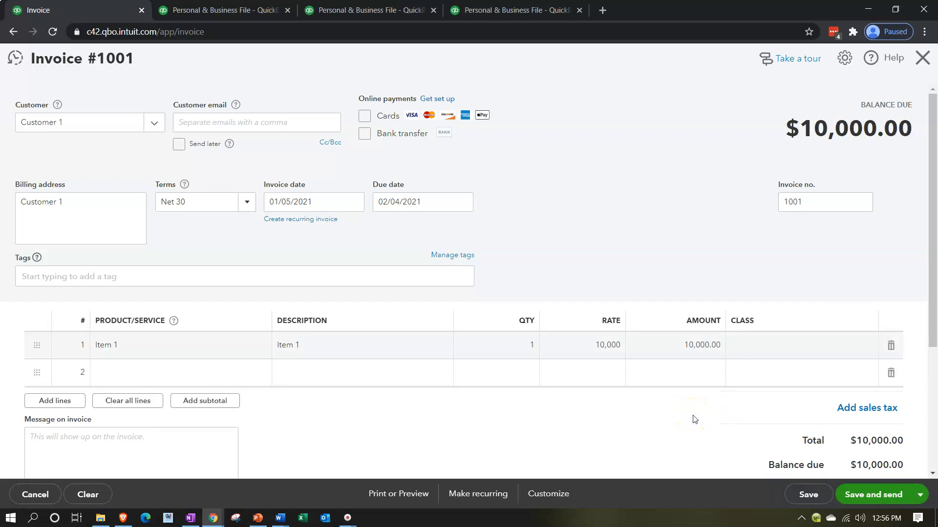
{"action": "left_click", "coordinate": [747, 358]}
{"action": "left_click", "coordinate": [918, 495]}
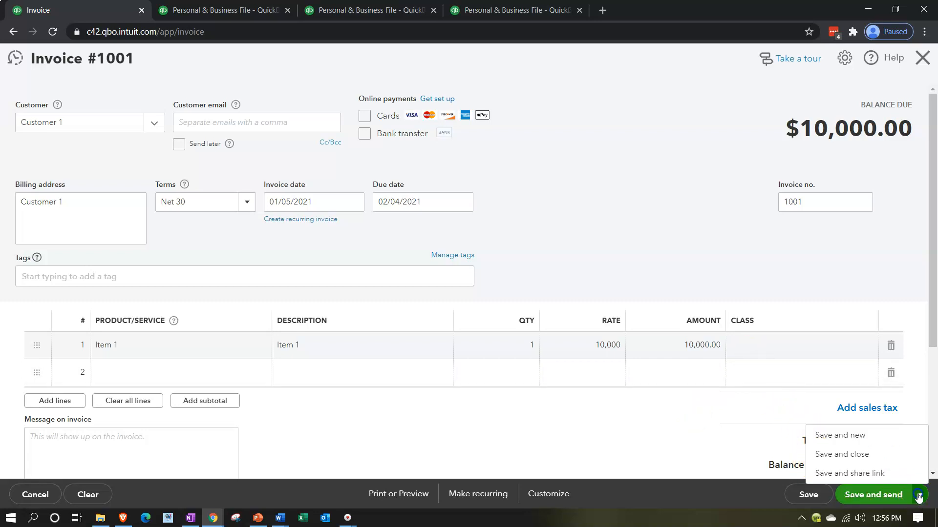
{"action": "left_click", "coordinate": [852, 456]}
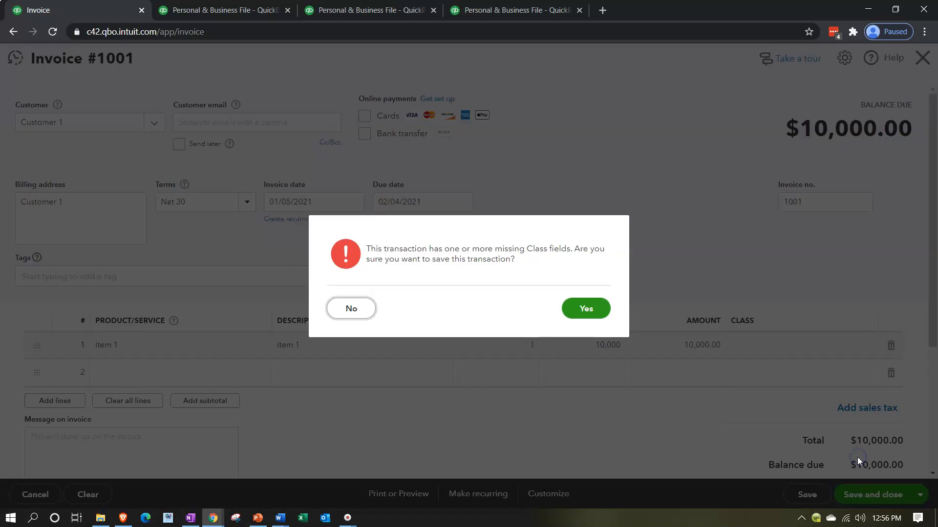
{"action": "left_click", "coordinate": [587, 308]}
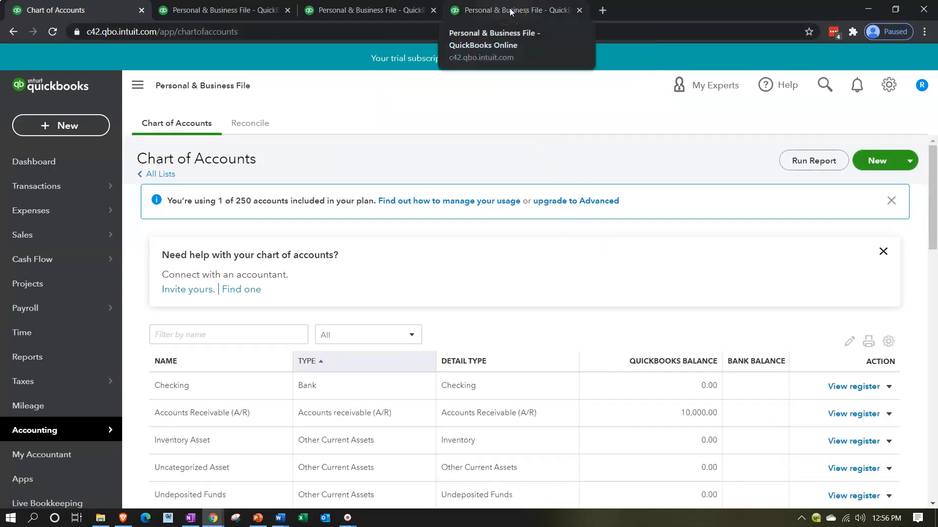
Step: Rerun the Profit and Loss by Class report and drill down from its unspecified-class Sales amount to the Customer 1 invoice
{"action": "left_click", "coordinate": [510, 11]}
{"action": "left_click", "coordinate": [663, 209]}
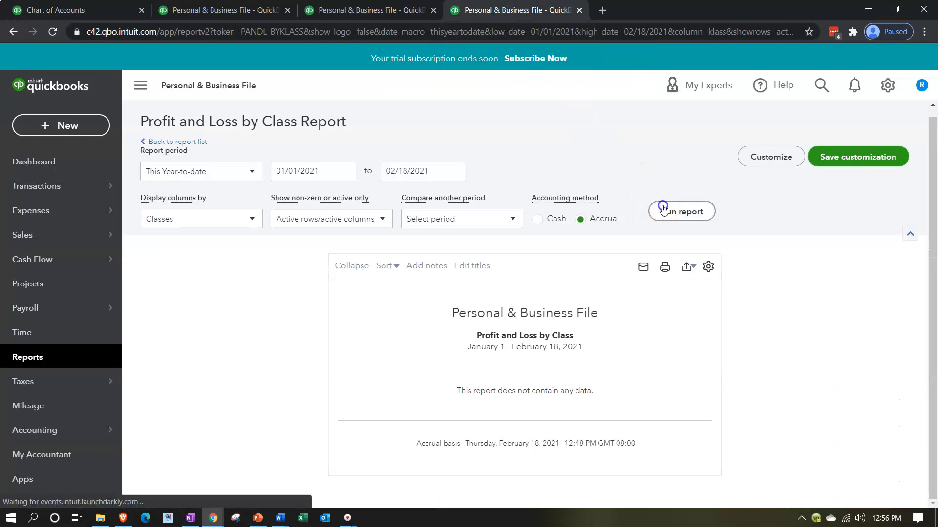
{"action": "scroll", "coordinate": [666, 235], "scroll_direction": "down", "scroll_amount": 2}
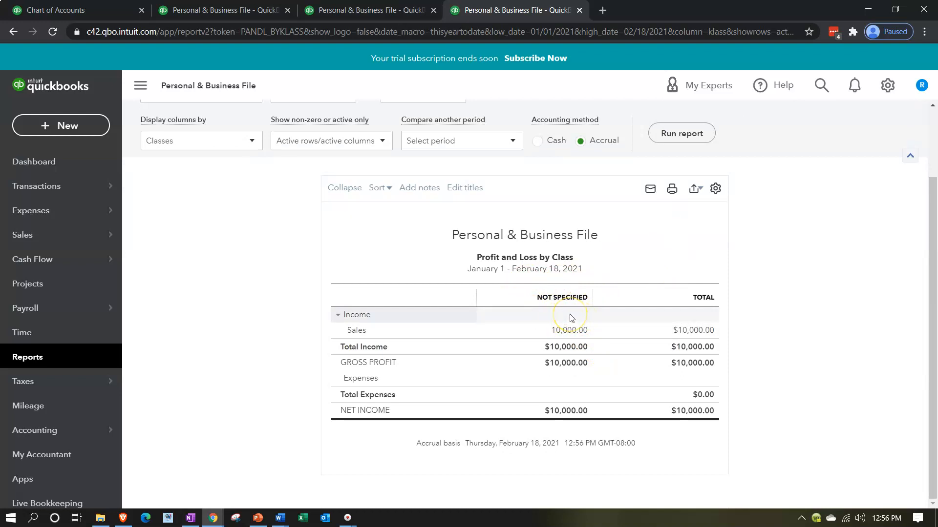
{"action": "left_click", "coordinate": [570, 331]}
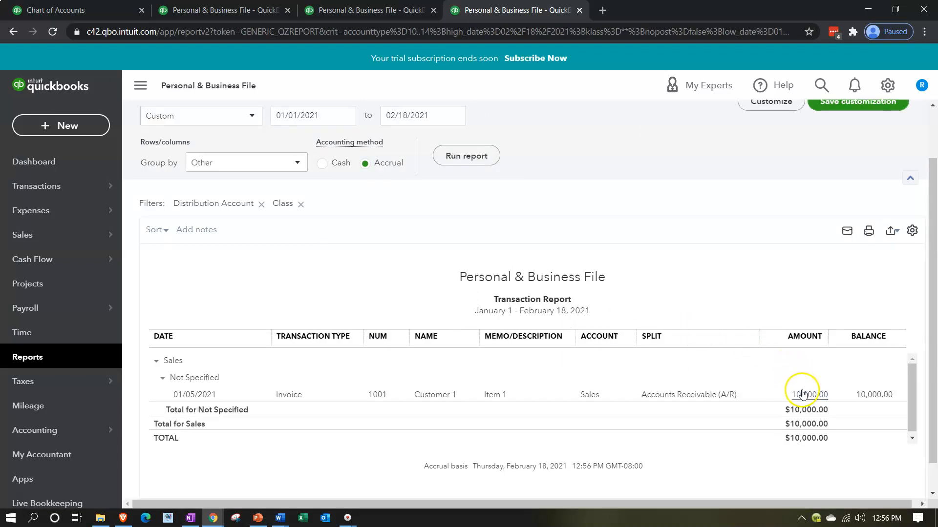
{"action": "left_click", "coordinate": [803, 393]}
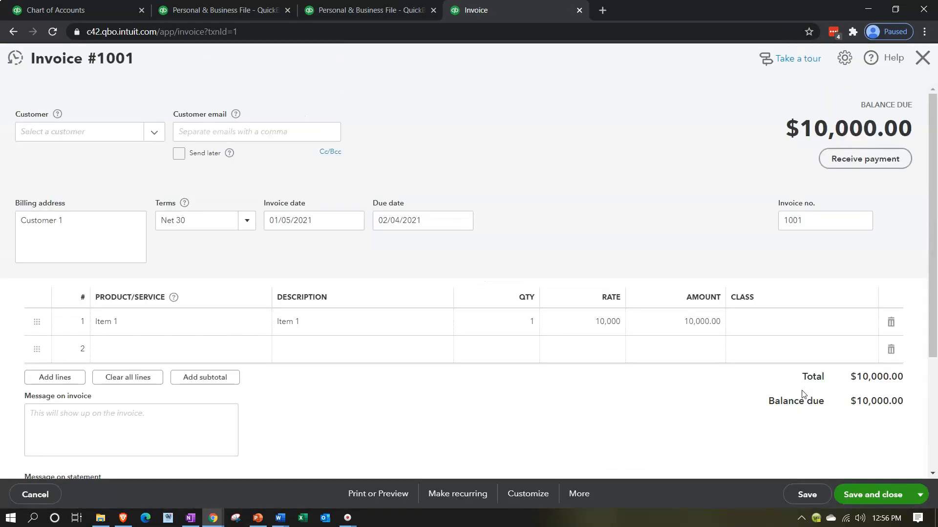
Step: Assign class B to the Item 1 line and save and close the invoice
{"action": "left_click", "coordinate": [764, 320]}
{"action": "type", "text": "B"}
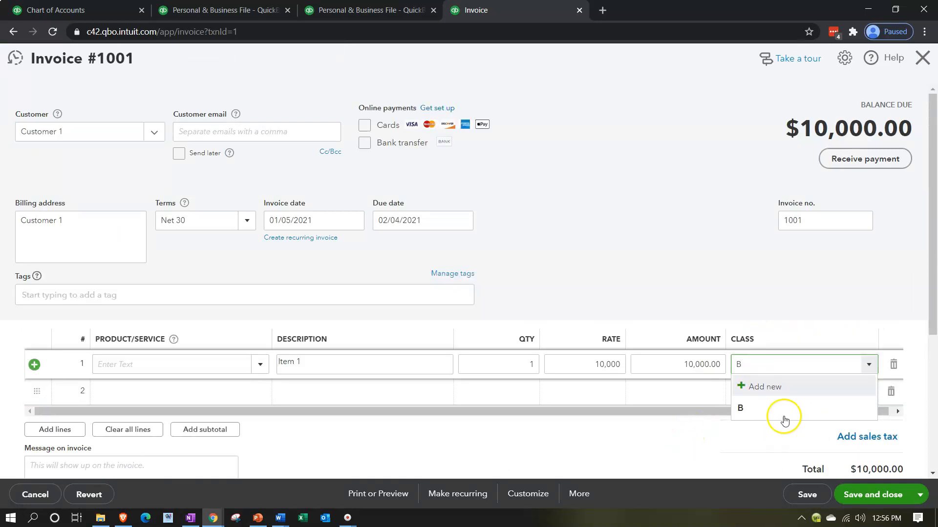
{"action": "left_click", "coordinate": [759, 413]}
{"action": "left_click", "coordinate": [864, 495]}
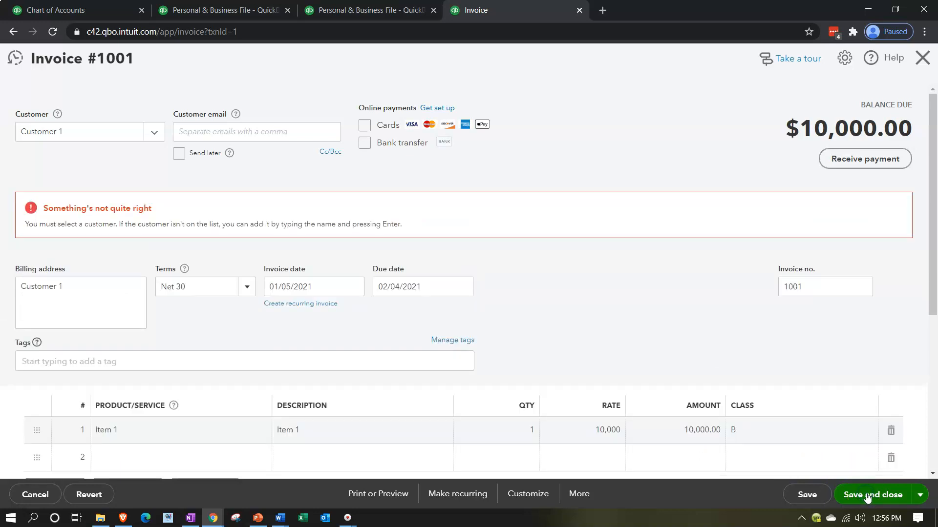
{"action": "scroll", "coordinate": [508, 379], "scroll_direction": "down", "scroll_amount": 1}
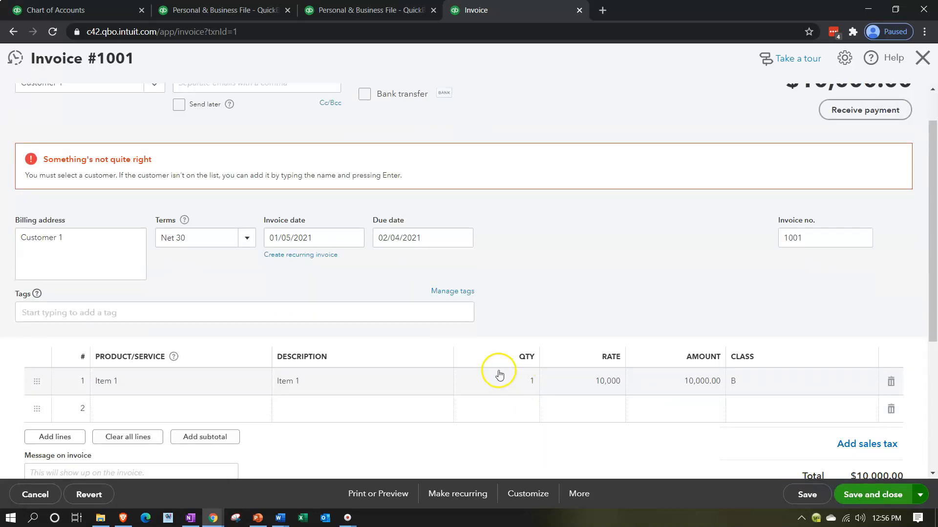
{"action": "scroll", "coordinate": [157, 263], "scroll_direction": "up", "scroll_amount": 1}
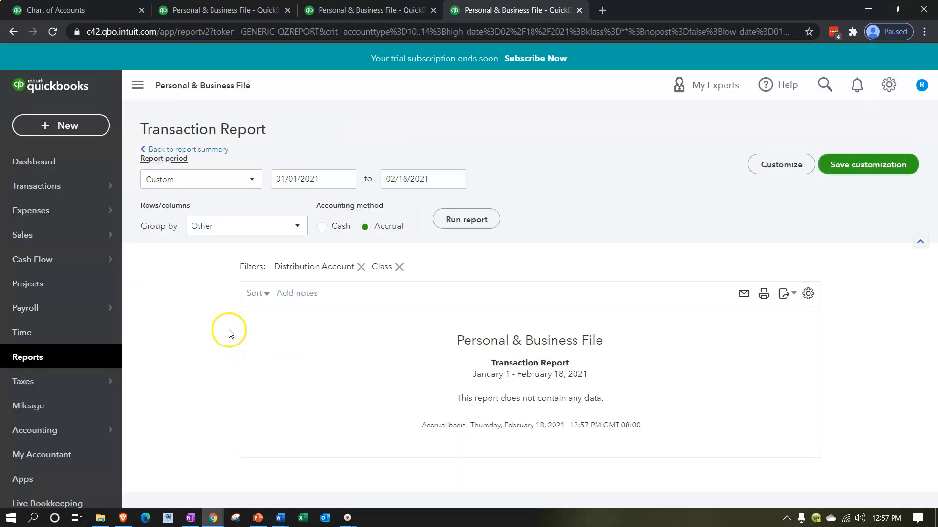
Step: Return to the Profit and Loss by Class summary, review the sales by class, and collapse the navigation menu
{"action": "left_click", "coordinate": [212, 147]}
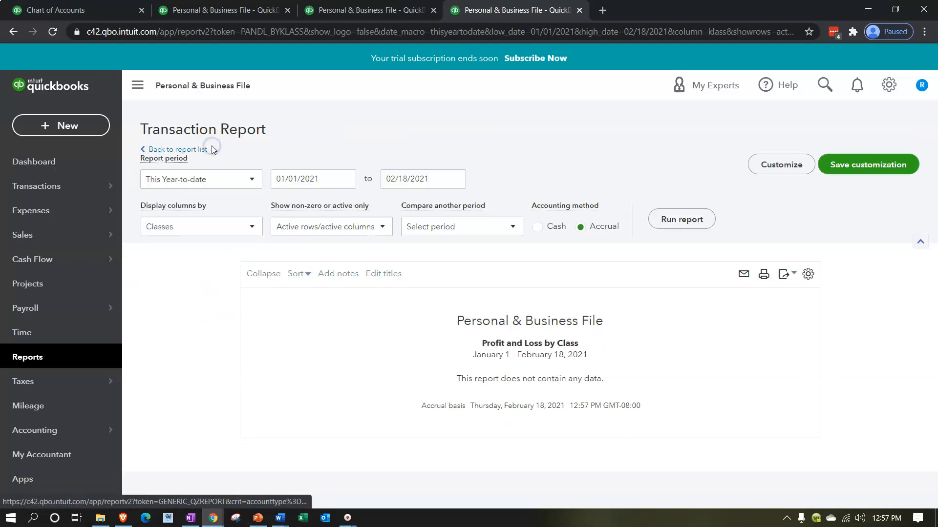
{"action": "scroll", "coordinate": [209, 146], "scroll_direction": "down", "scroll_amount": 2}
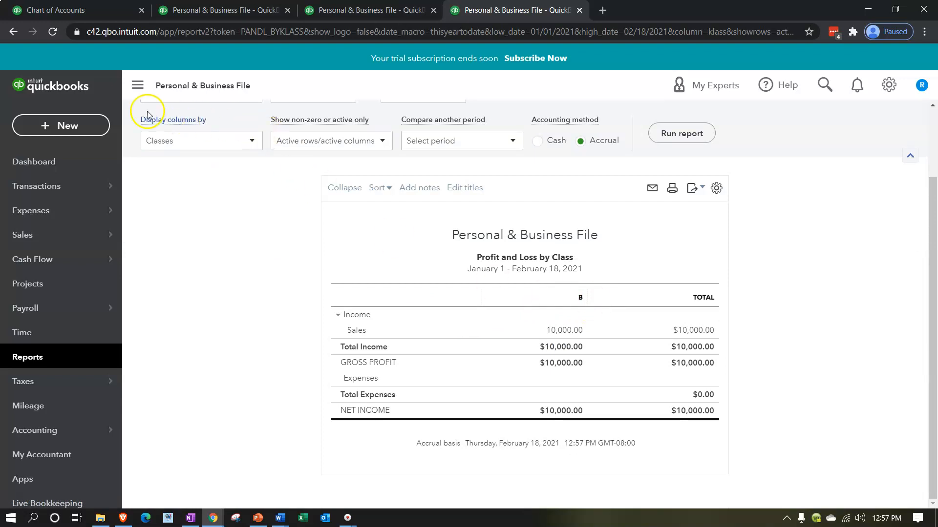
{"action": "left_click", "coordinate": [137, 84]}
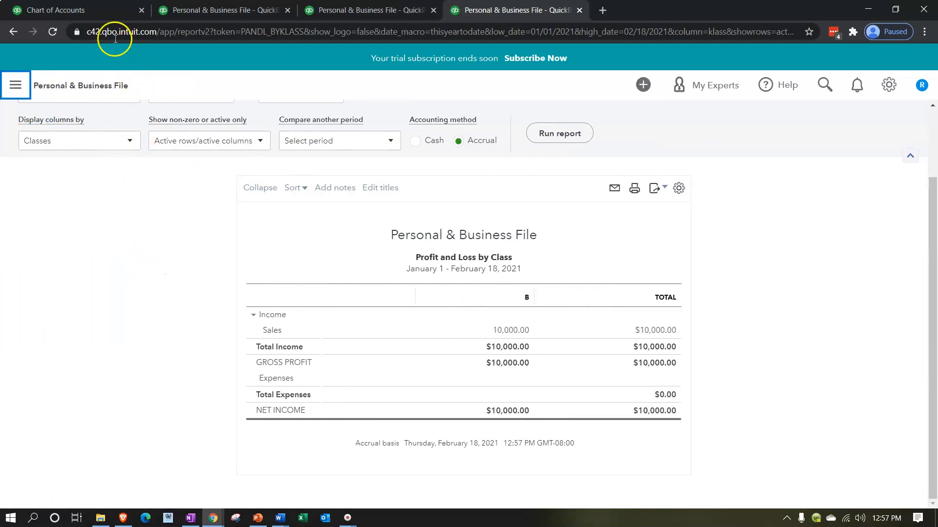
Step: Open the Checking account's register from the Chart of Accounts and dismiss the register basics tour
{"action": "left_click", "coordinate": [91, 10]}
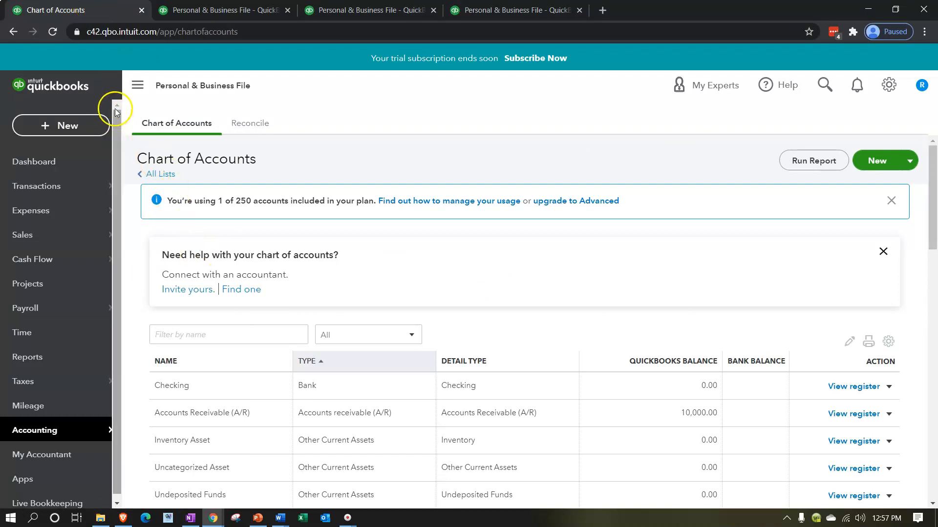
{"action": "left_click", "coordinate": [137, 84]}
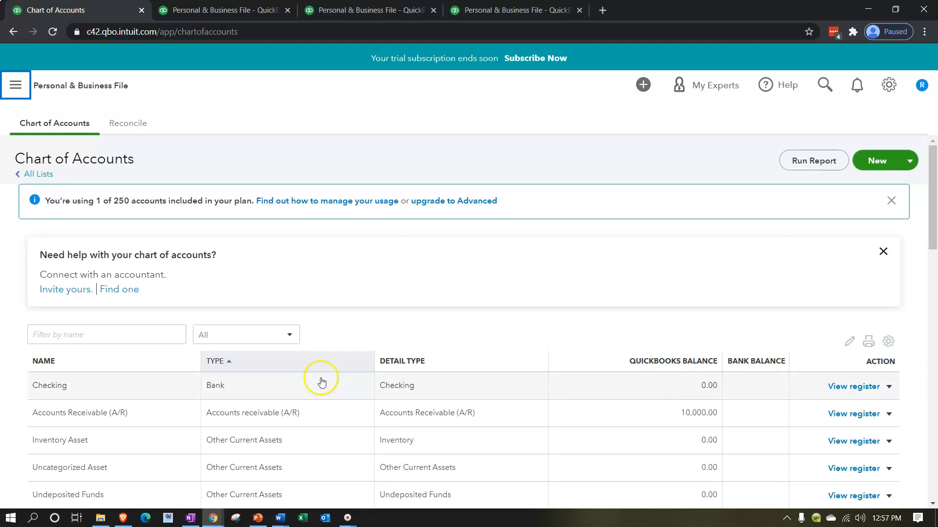
{"action": "left_click", "coordinate": [838, 390]}
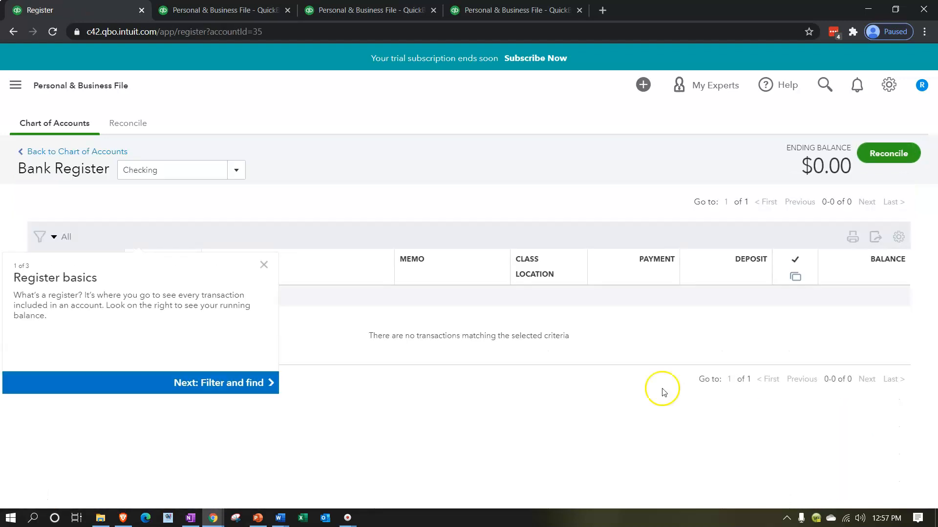
{"action": "left_click", "coordinate": [264, 265]}
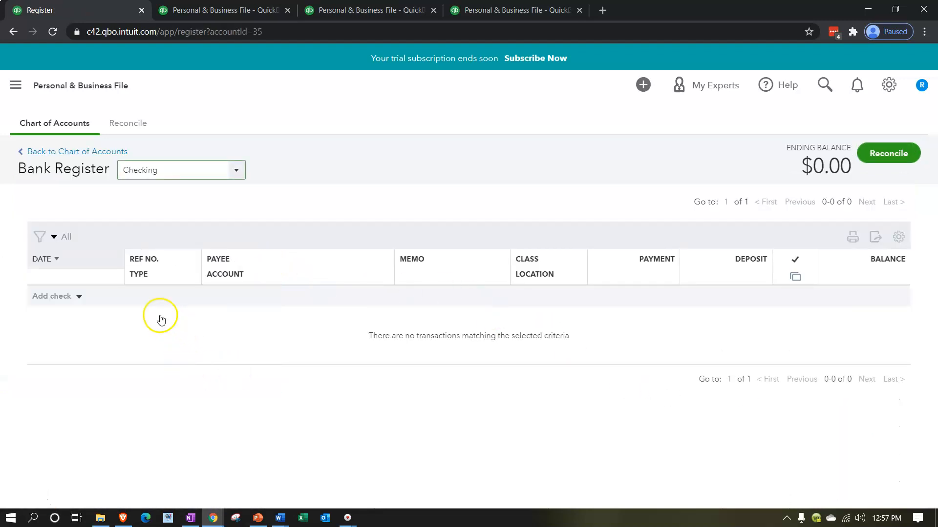
Step: Start a new deposit entry in the Checking register dated 01/05/2021
{"action": "left_click", "coordinate": [68, 296]}
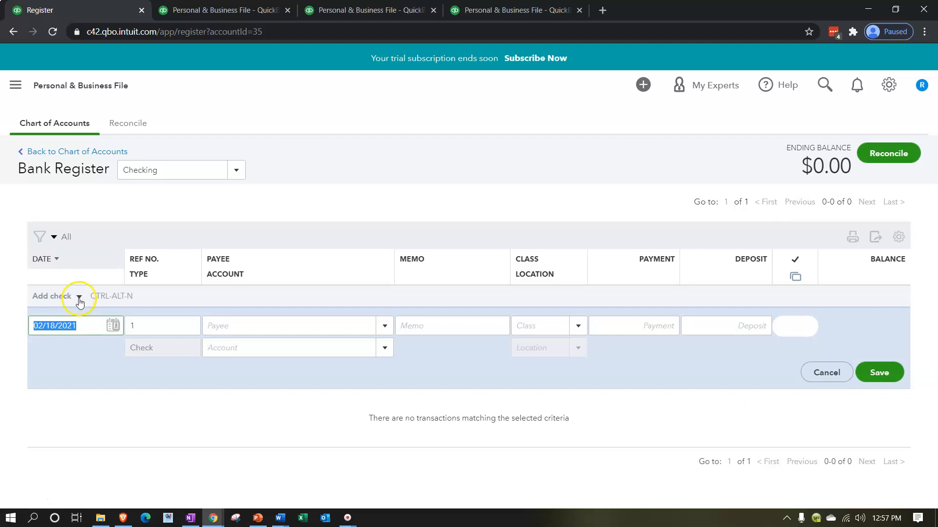
{"action": "left_click", "coordinate": [81, 297]}
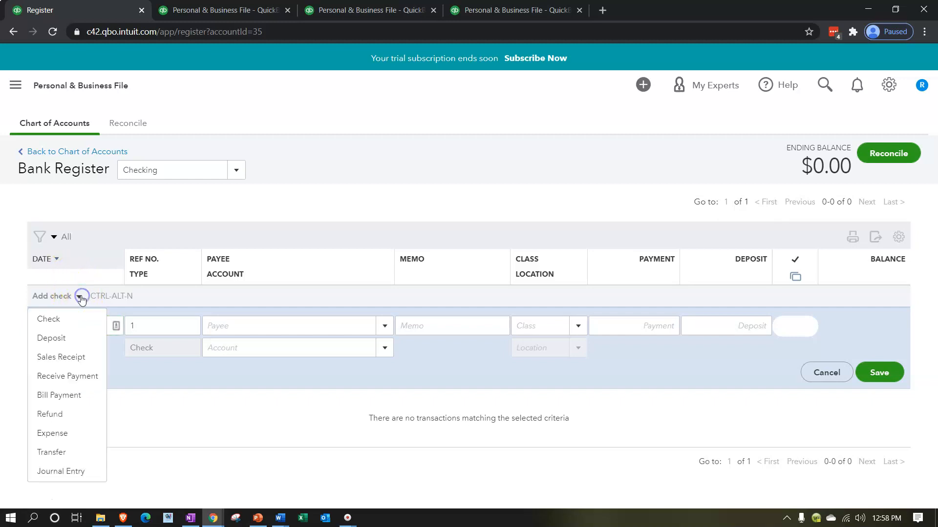
{"action": "left_click", "coordinate": [57, 336]}
{"action": "type", "text": "01052"}
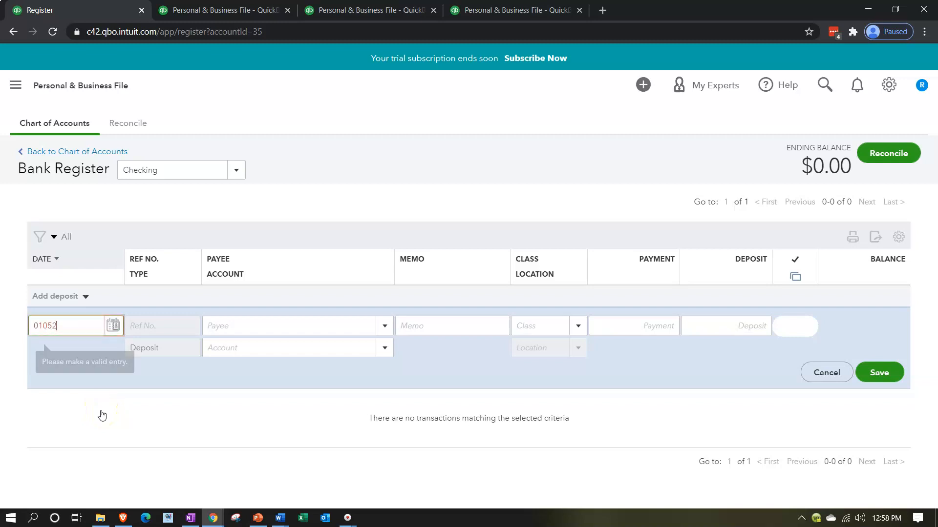
{"action": "key", "text": "Tab"}
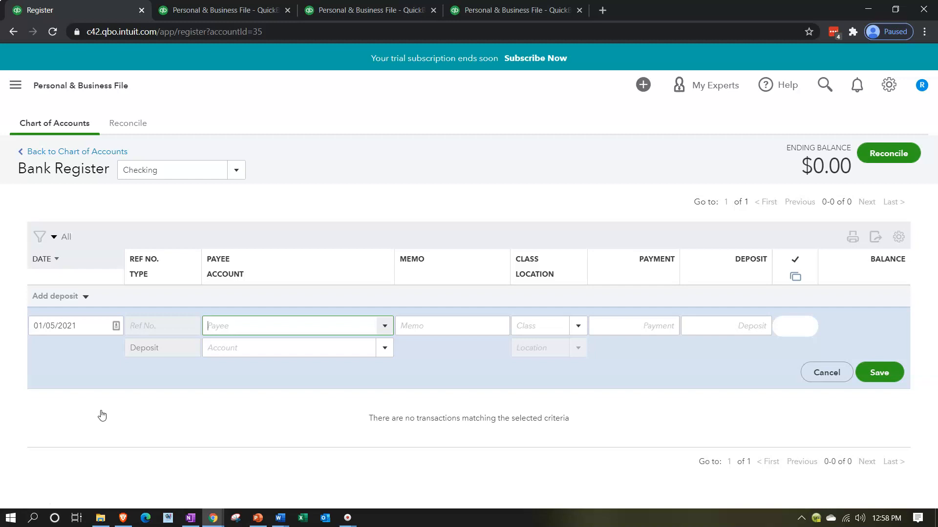
Step: Enter a deposit amount of 5,000, leaving the payee, memo and class blank
{"action": "key", "text": "Tab"}
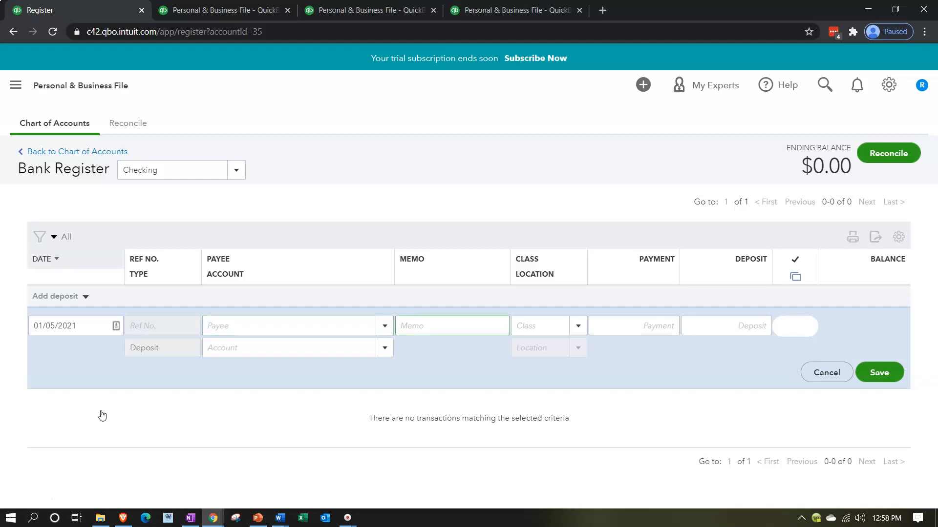
{"action": "key", "text": "Tab"}
{"action": "key", "text": "Tab"}
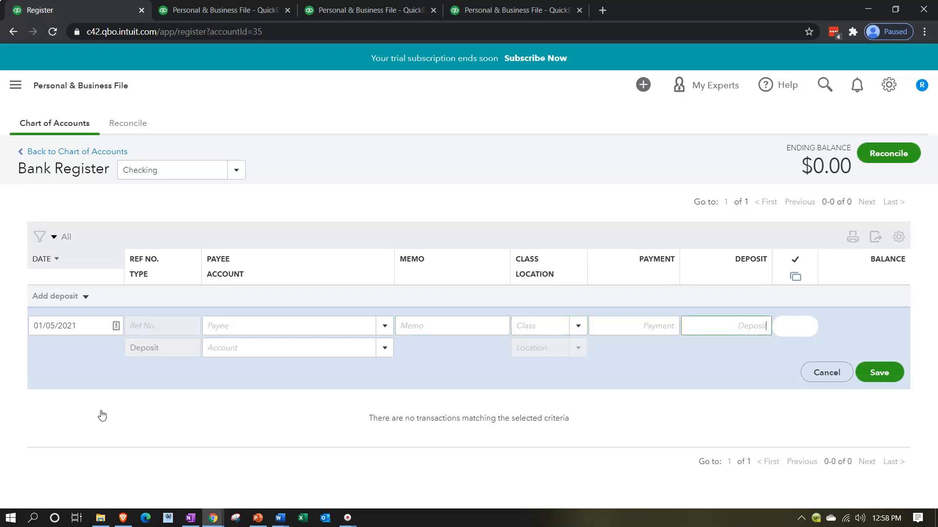
{"action": "type", "text": "5000"}
{"action": "key", "text": "Tab"}
{"action": "key", "text": "Tab"}
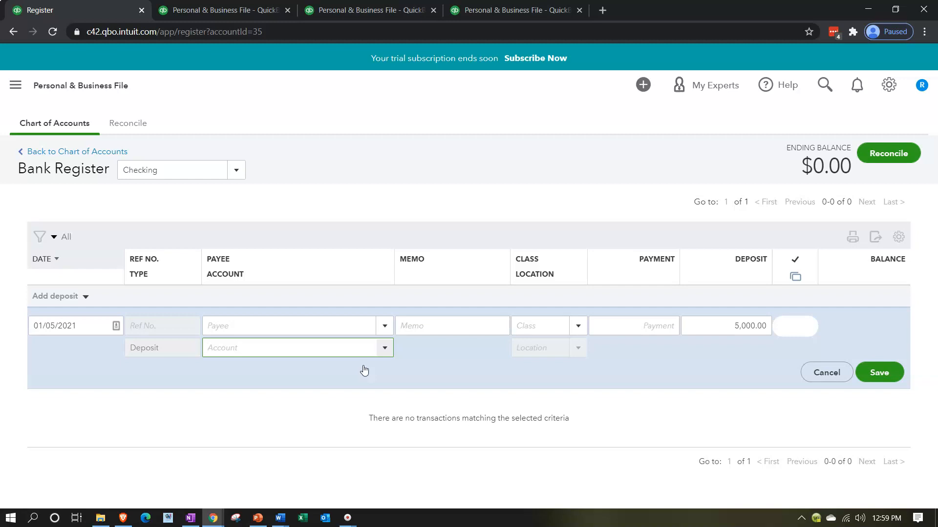
Step: Create a new account named W-2 Income with account type Income and assign it to the deposit
{"action": "left_click", "coordinate": [276, 351]}
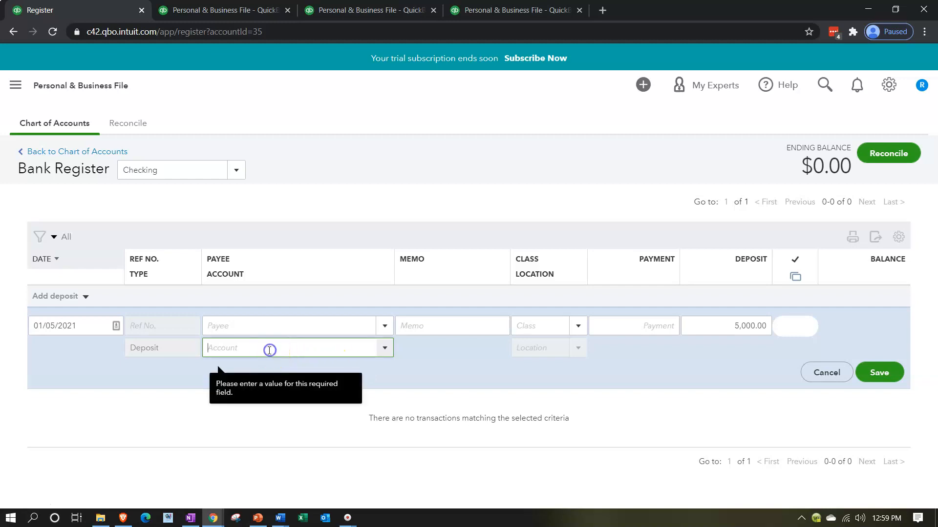
{"action": "type", "text": "W"}
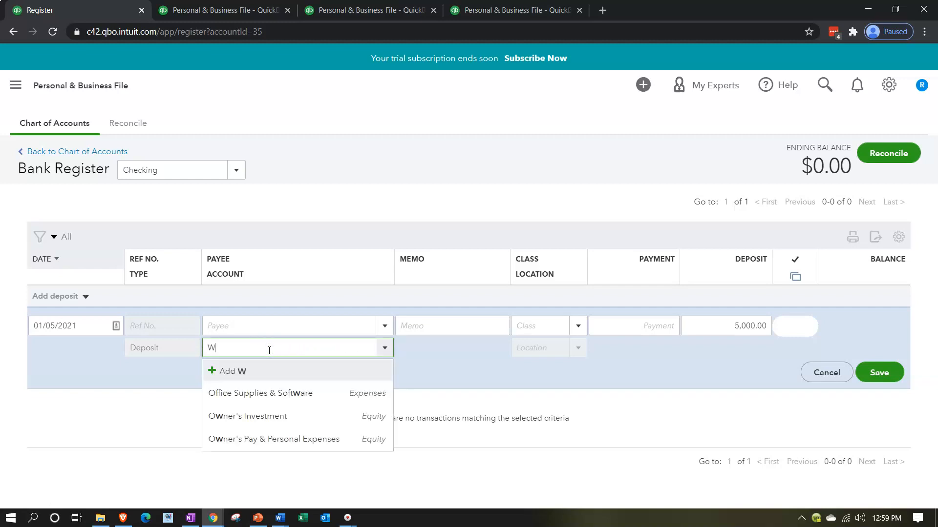
{"action": "type", "text": "2"}
{"action": "key", "text": "BackSpace"}
{"action": "type", "text": "-2 Income"}
{"action": "key", "text": "Return"}
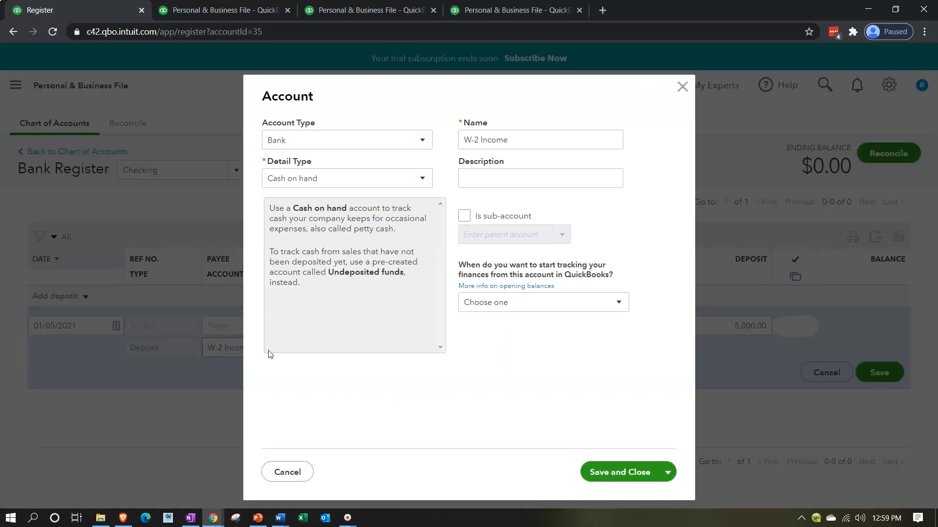
{"action": "left_click", "coordinate": [420, 141]}
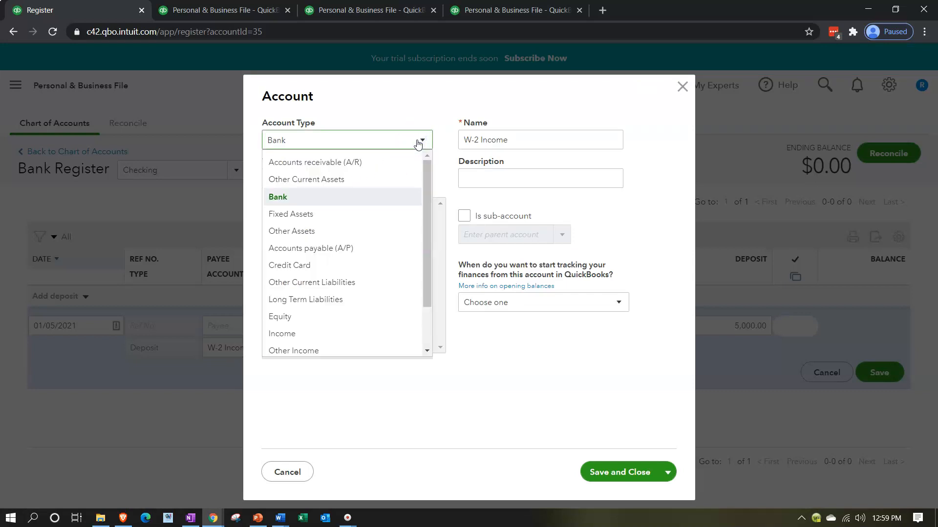
{"action": "scroll", "coordinate": [351, 229], "scroll_direction": "down", "scroll_amount": 2}
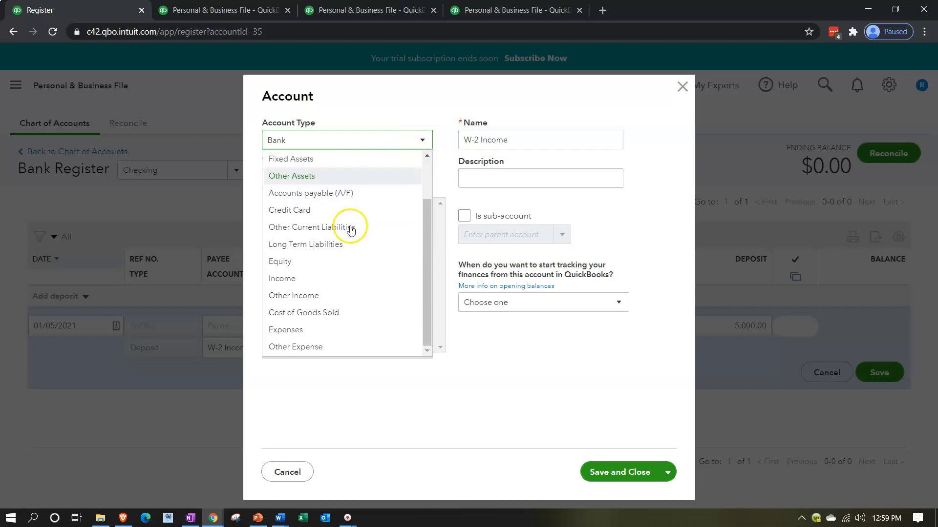
{"action": "left_click", "coordinate": [309, 278]}
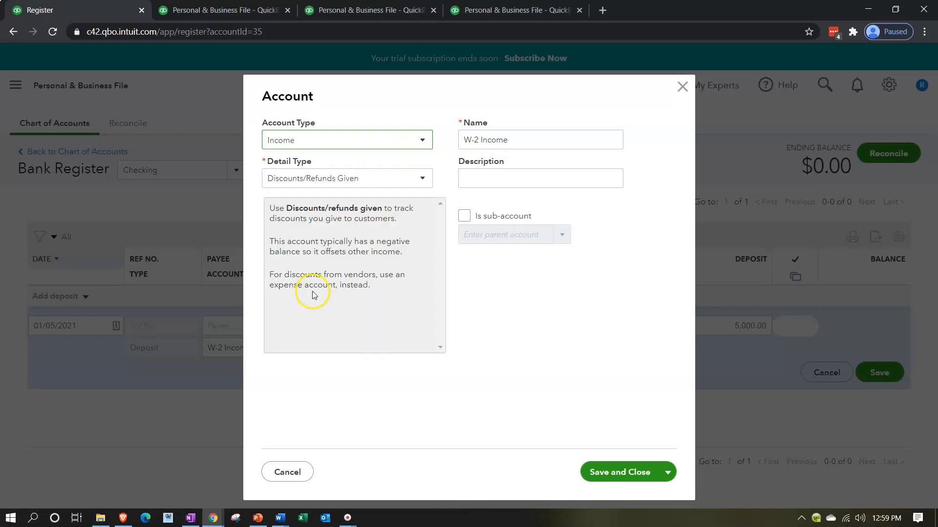
{"action": "left_click", "coordinate": [616, 476]}
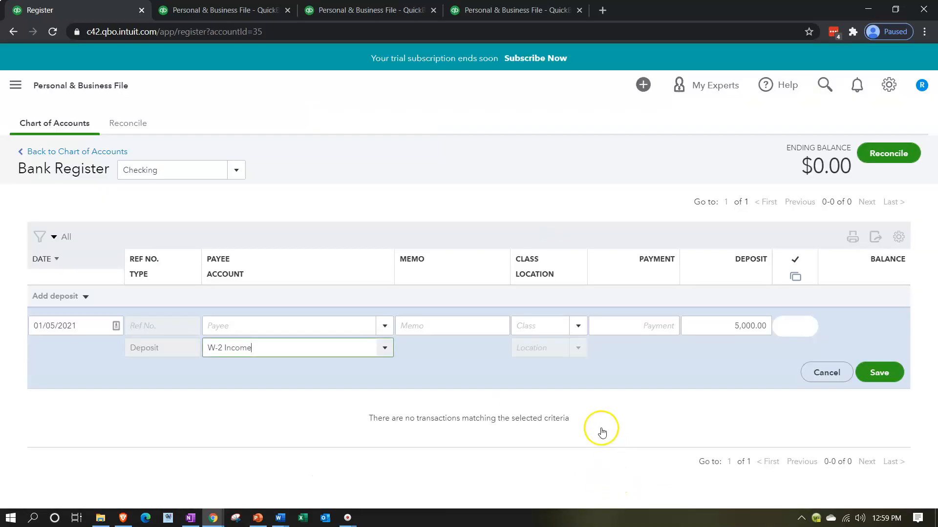
Step: Save the deposit without a class and rerun the Profit and Loss by Class report
{"action": "left_click", "coordinate": [872, 373]}
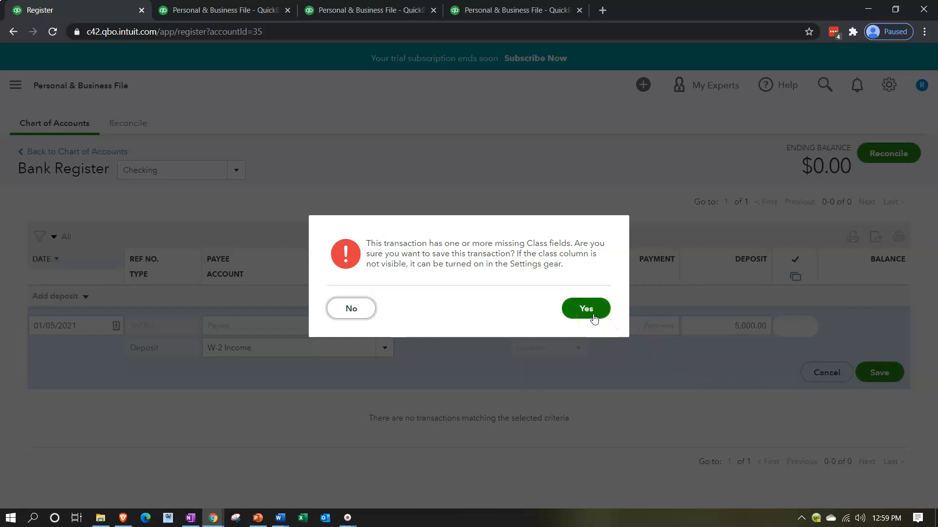
{"action": "left_click", "coordinate": [588, 312]}
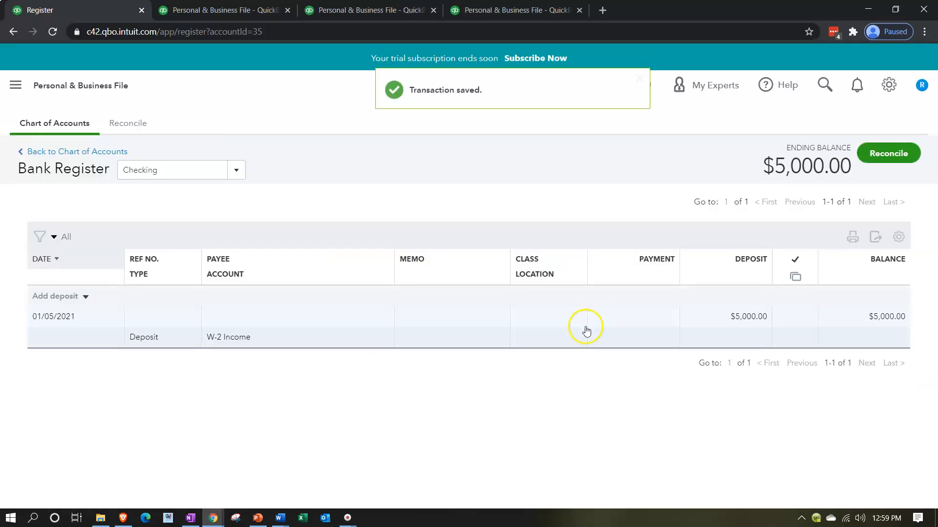
{"action": "left_click", "coordinate": [483, 14]}
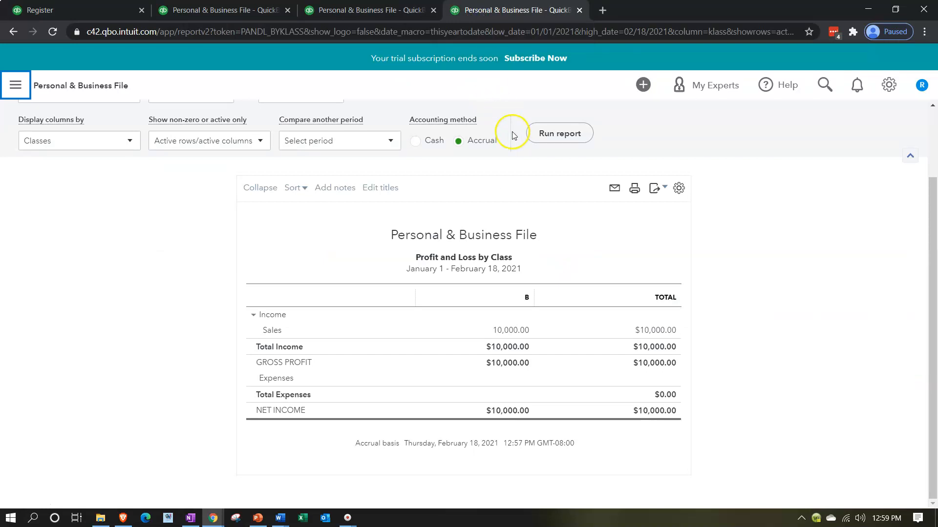
{"action": "left_click", "coordinate": [540, 134]}
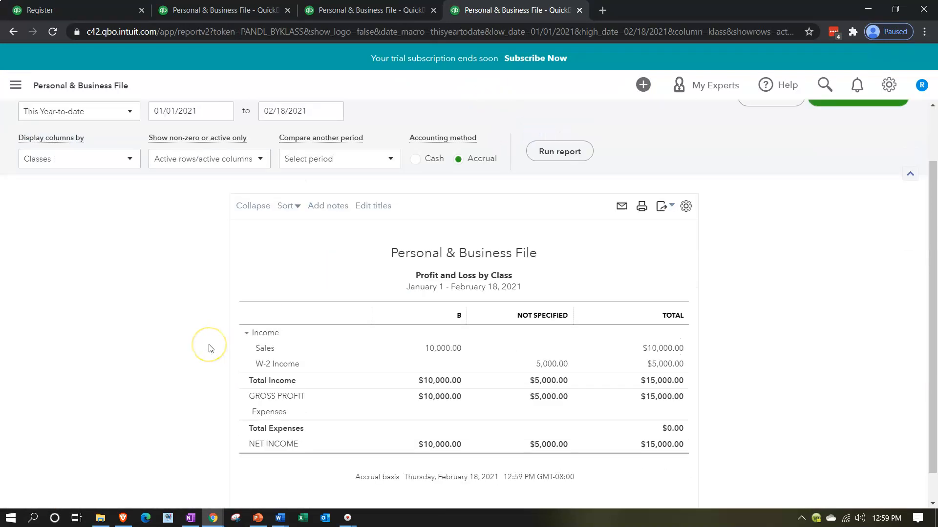
{"action": "key", "text": "ctrl+plus"}
{"action": "scroll", "coordinate": [390, 337], "scroll_direction": "down", "scroll_amount": 1}
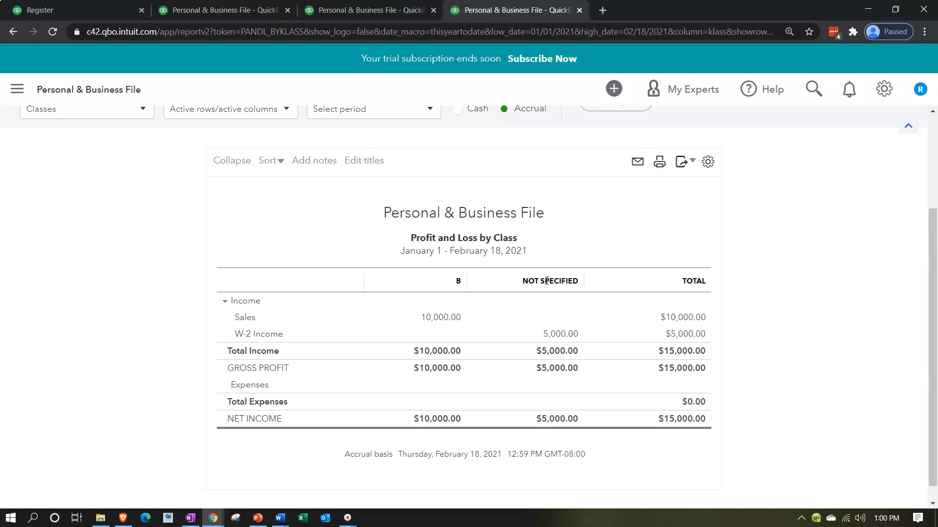
Step: Open the W-2 Income deposit from the report's Not Specified column and assign a newly created class P to its line
{"action": "left_click", "coordinate": [570, 333]}
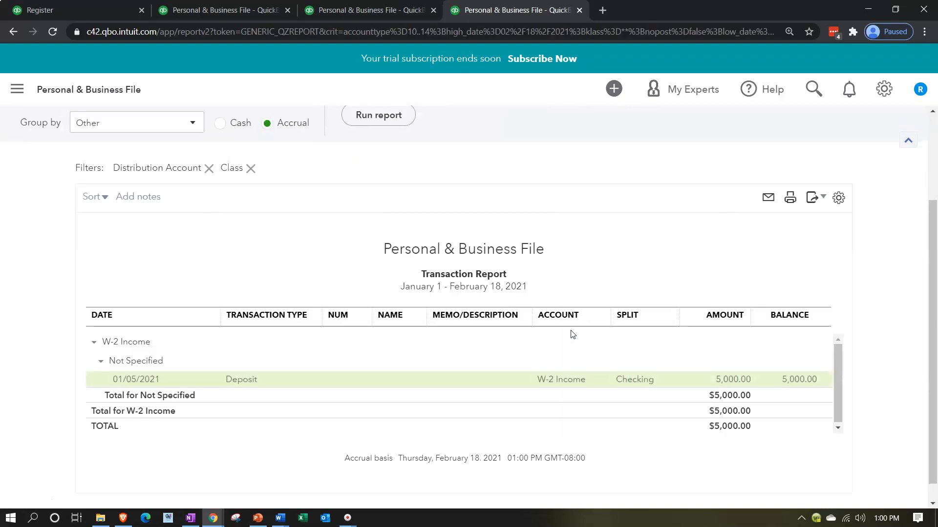
{"action": "left_click", "coordinate": [728, 378]}
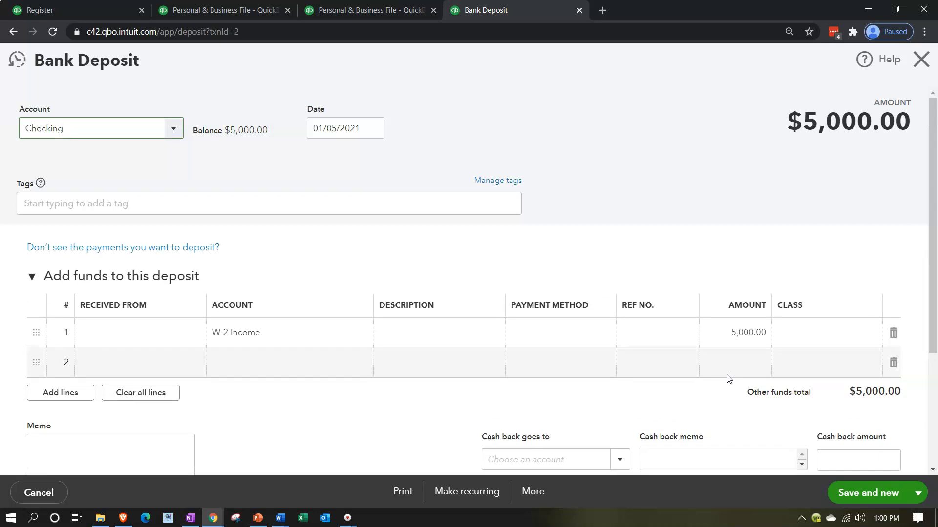
{"action": "left_click", "coordinate": [812, 330]}
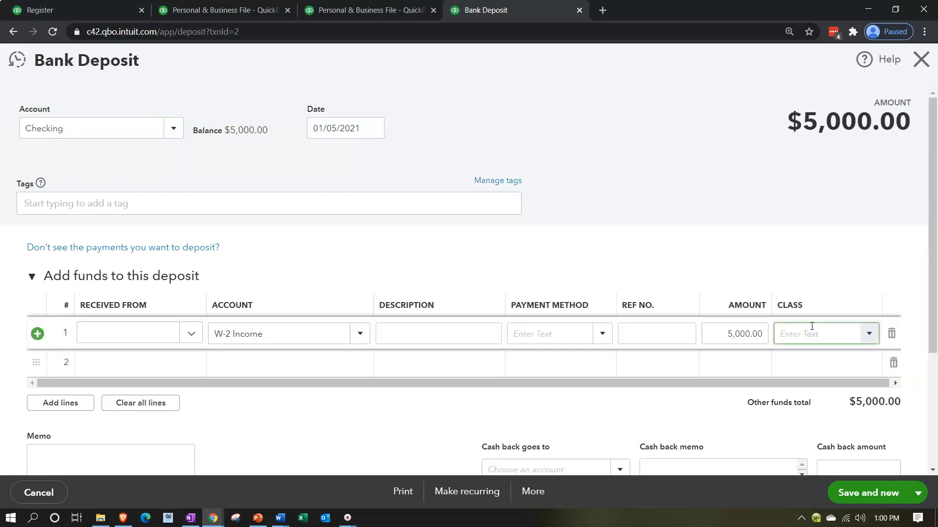
{"action": "type", "text": "P"}
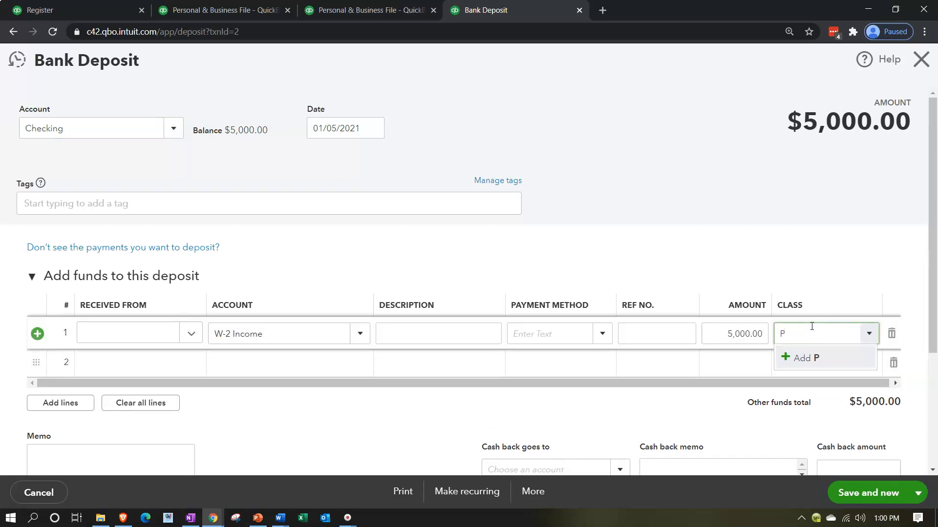
{"action": "key", "text": "Return"}
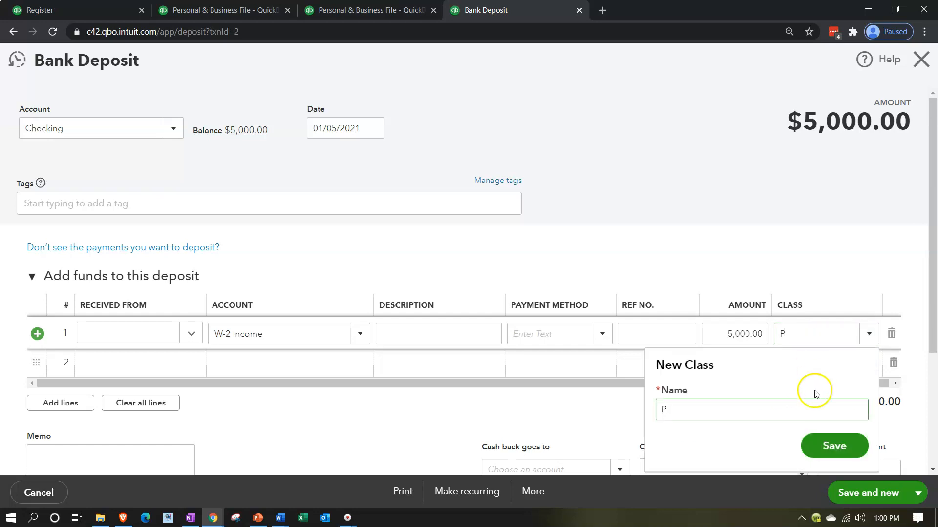
{"action": "left_click", "coordinate": [833, 447]}
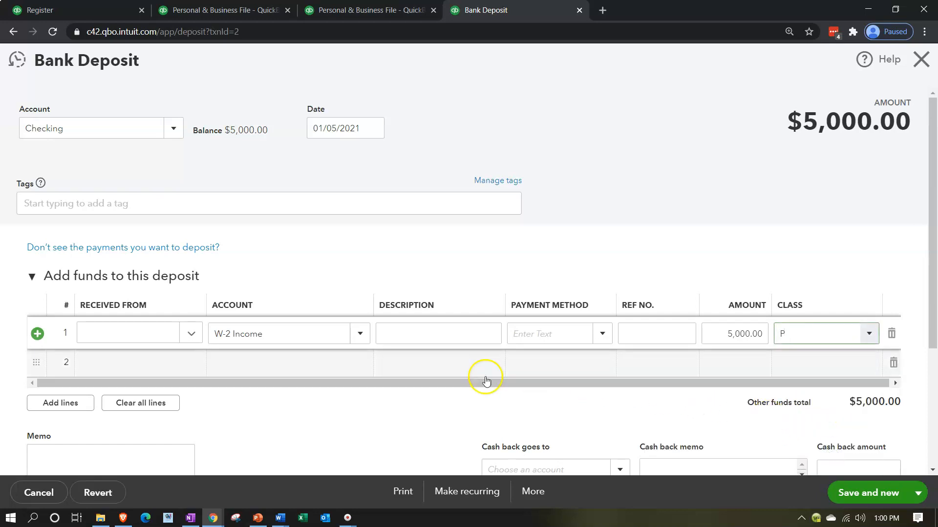
Step: Save and close the reclassed deposit and return to the Profit and Loss by Class summary
{"action": "key", "text": "Tab"}
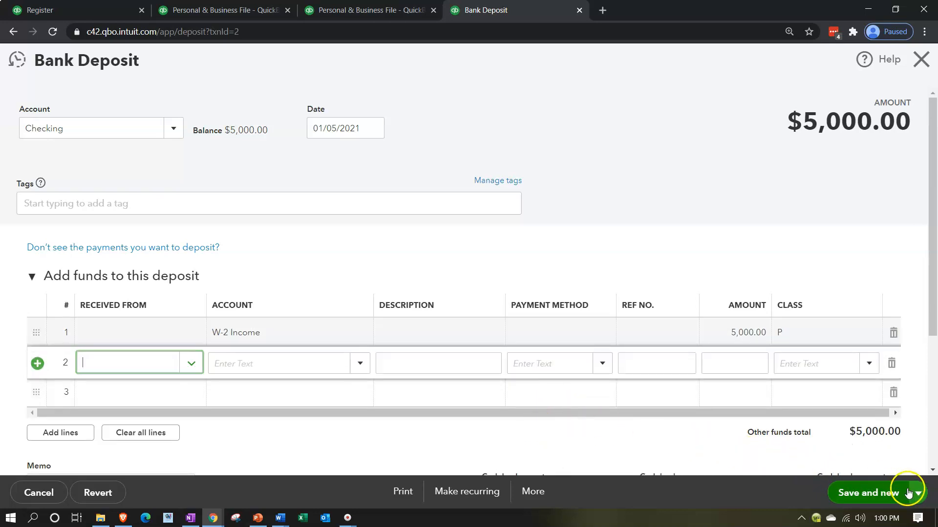
{"action": "left_click", "coordinate": [916, 493]}
{"action": "left_click", "coordinate": [849, 470]}
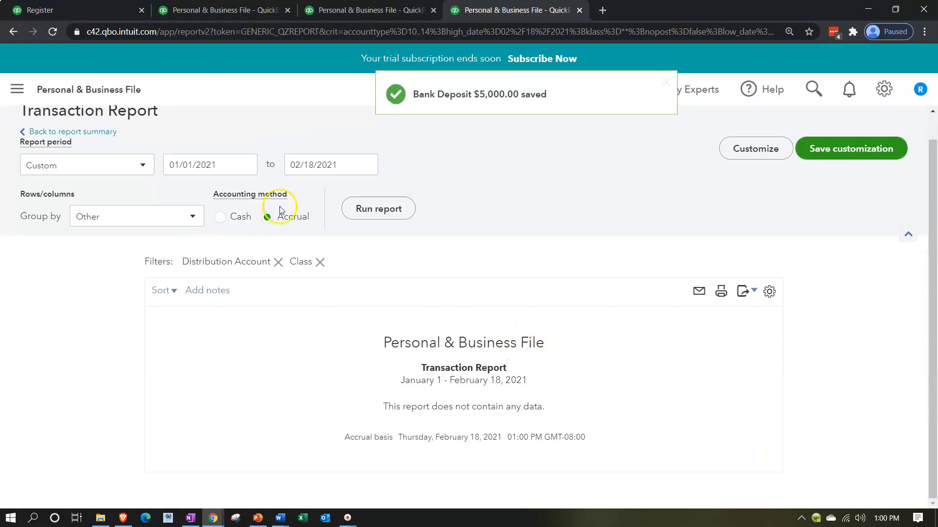
{"action": "scroll", "coordinate": [71, 237], "scroll_direction": "up", "scroll_amount": 1}
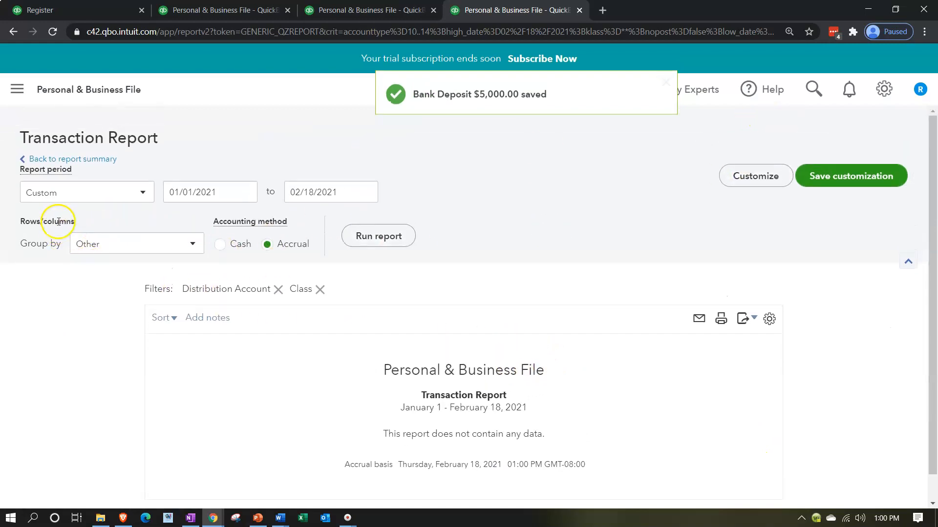
{"action": "left_click", "coordinate": [95, 159]}
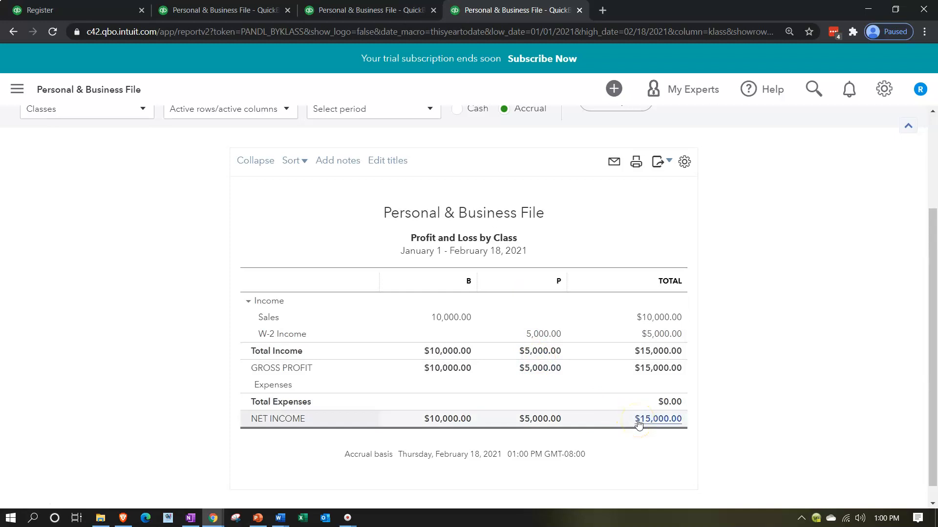
Step: Rerun the Balance Sheet report and review its assets, liabilities and equity down to net income
{"action": "left_click", "coordinate": [226, 10]}
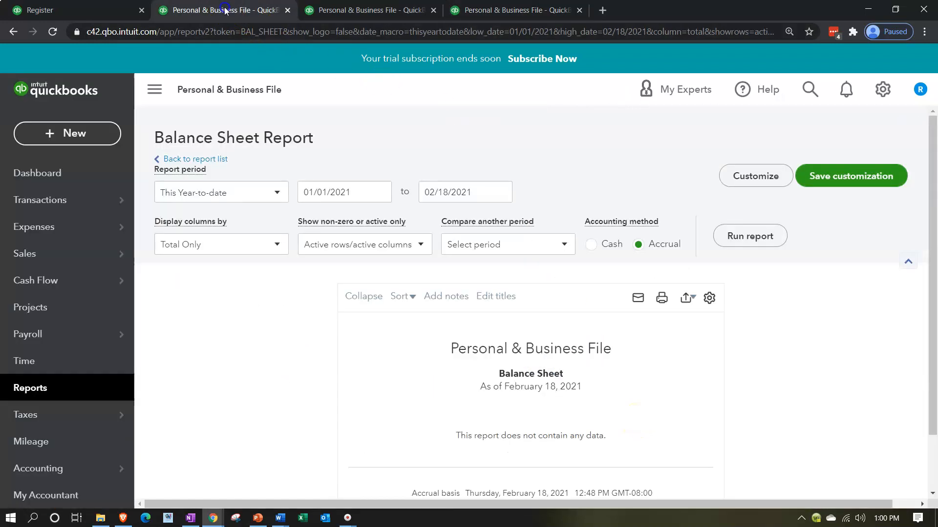
{"action": "left_click", "coordinate": [732, 236]}
{"action": "scroll", "coordinate": [465, 245], "scroll_direction": "down", "scroll_amount": 3}
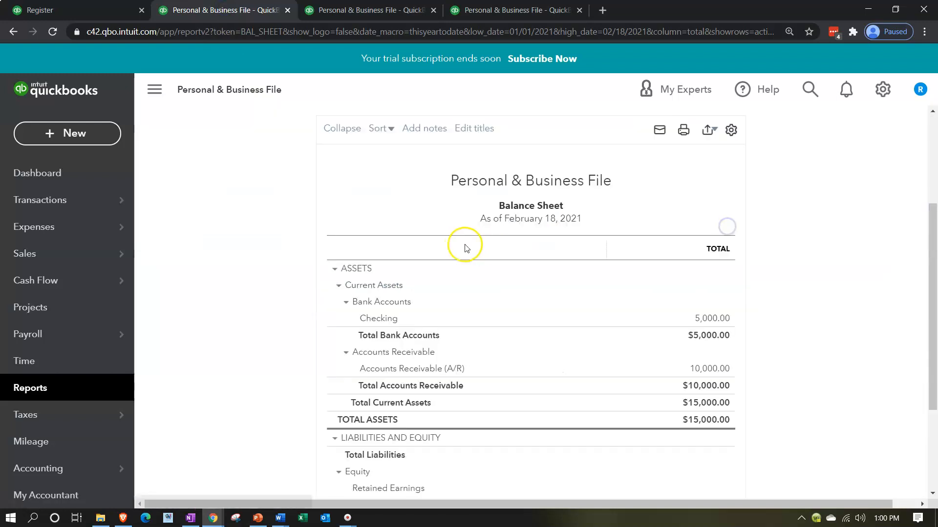
{"action": "scroll", "coordinate": [538, 317], "scroll_direction": "down", "scroll_amount": 3}
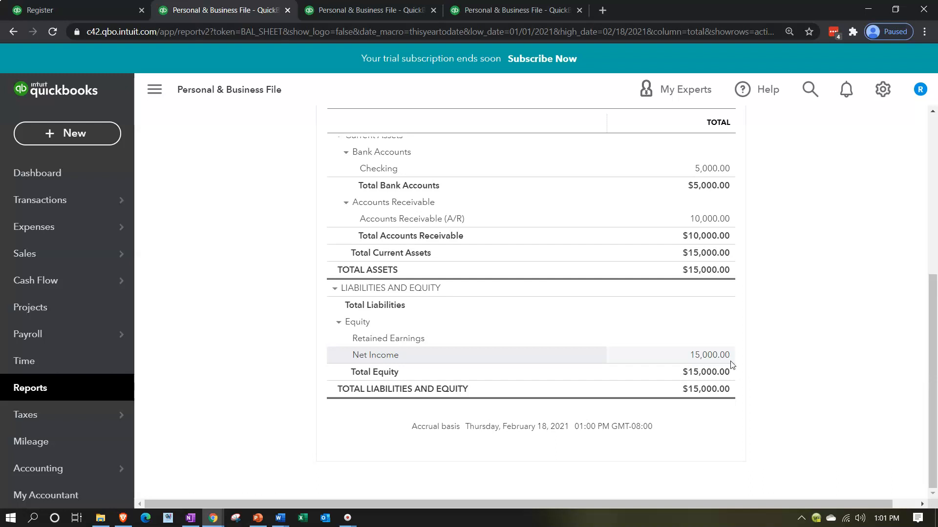
{"action": "left_click", "coordinate": [275, 357]}
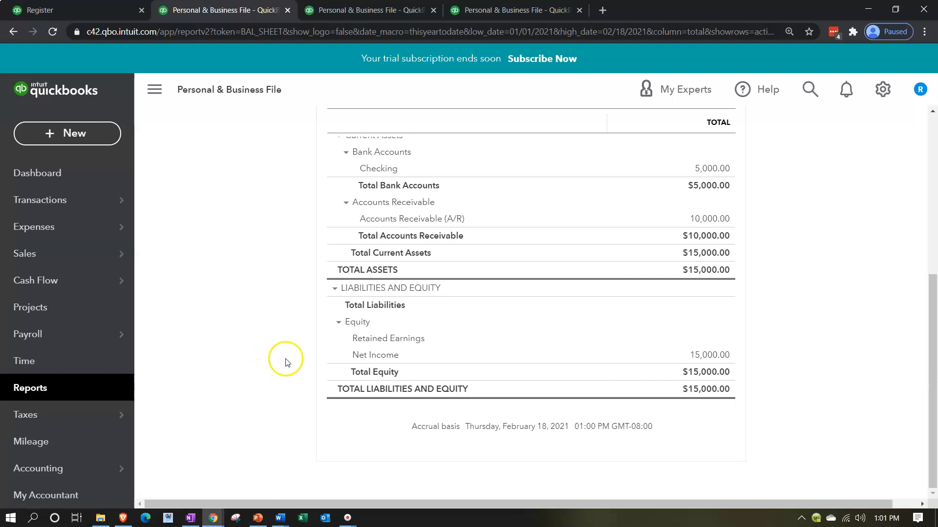
Step: Return to the Checking register and start a new expense entry
{"action": "left_click", "coordinate": [88, 11]}
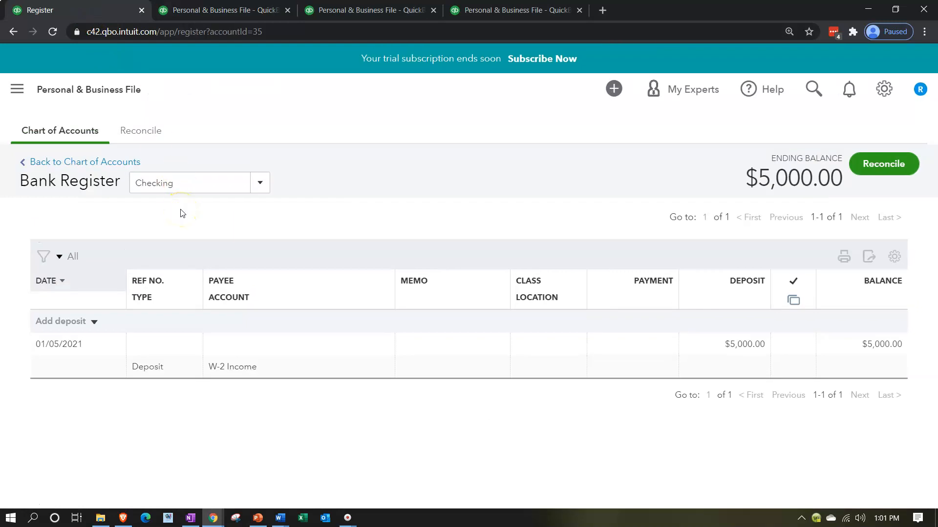
{"action": "left_click", "coordinate": [95, 321]}
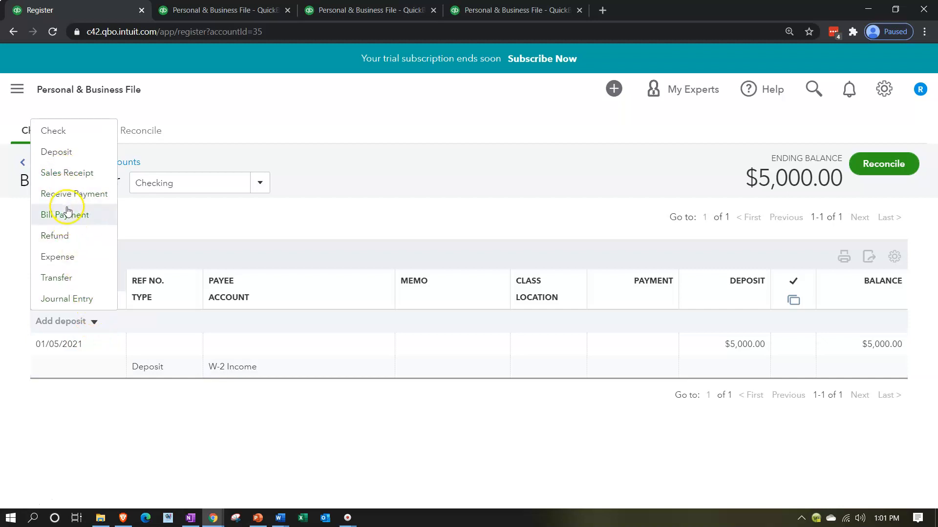
{"action": "left_click", "coordinate": [58, 257]}
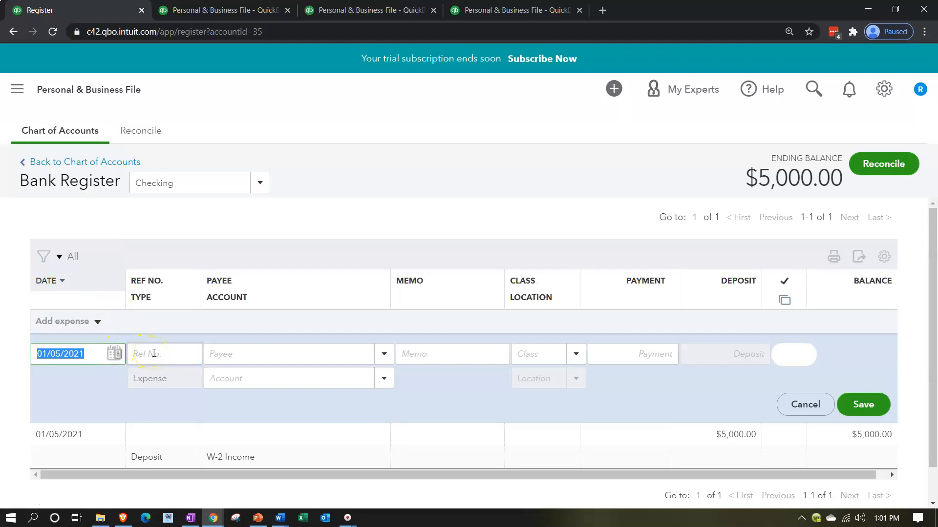
Step: Assign the expense to the Advertising & Marketing account with a payment of 150, leaving the payee blank
{"action": "left_click", "coordinate": [252, 353]}
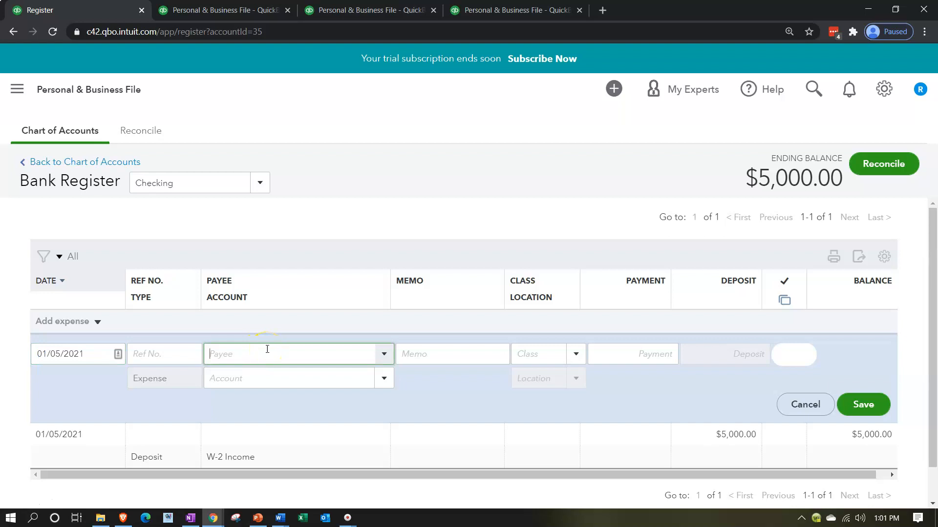
{"action": "left_click", "coordinate": [274, 380]}
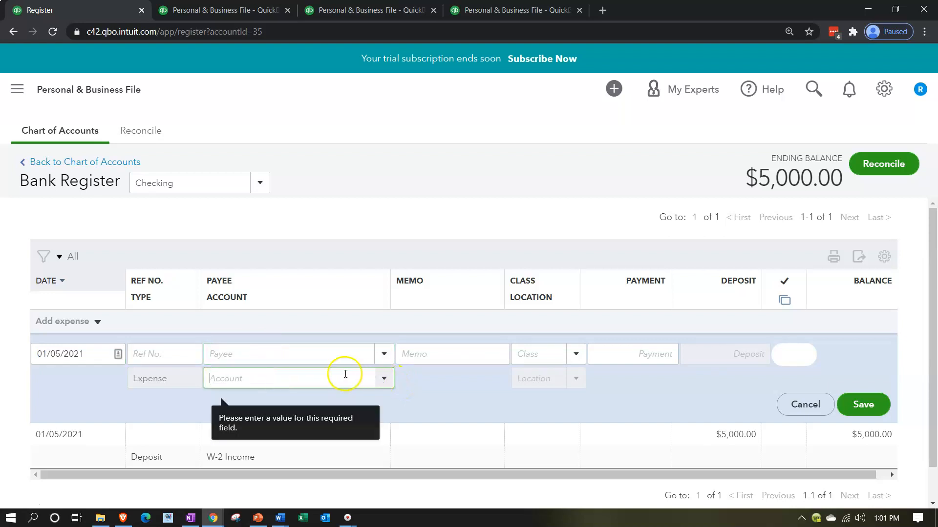
{"action": "type", "text": "Advertising & Marketing"}
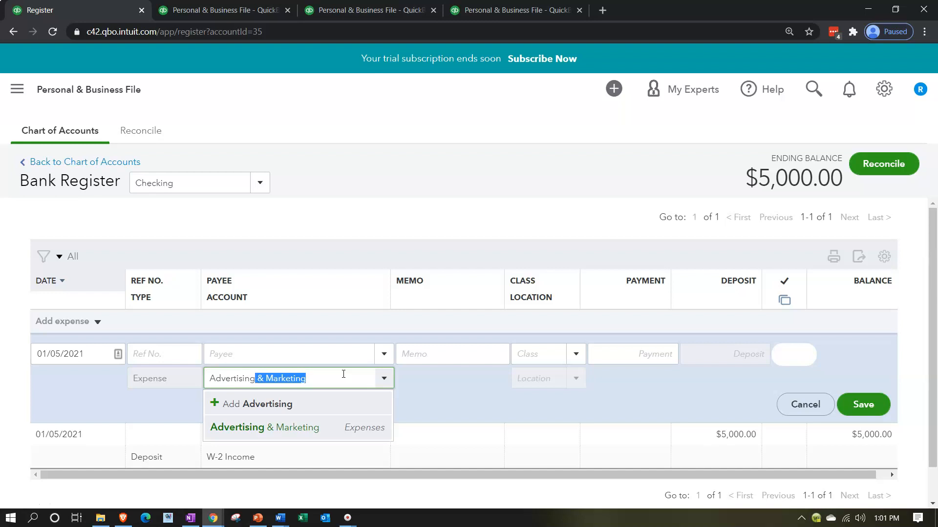
{"action": "key", "text": "Tab"}
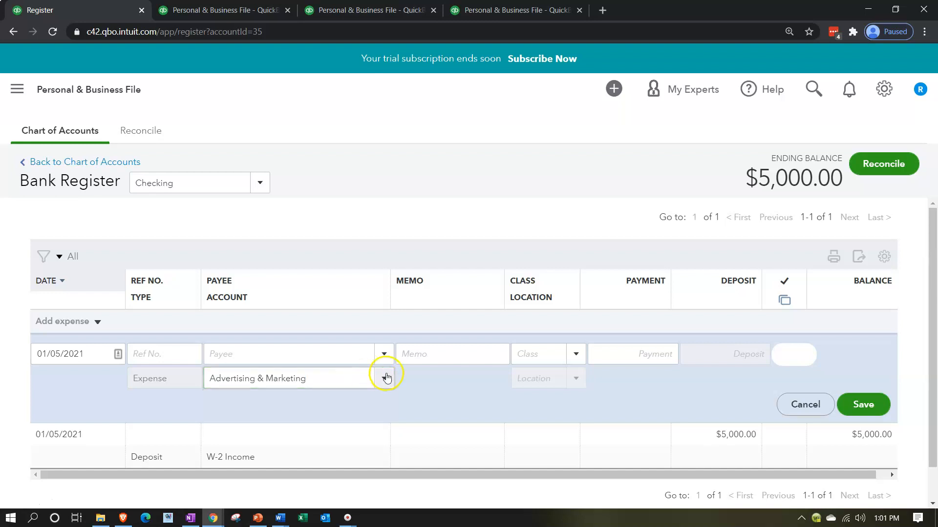
{"action": "left_click", "coordinate": [625, 359]}
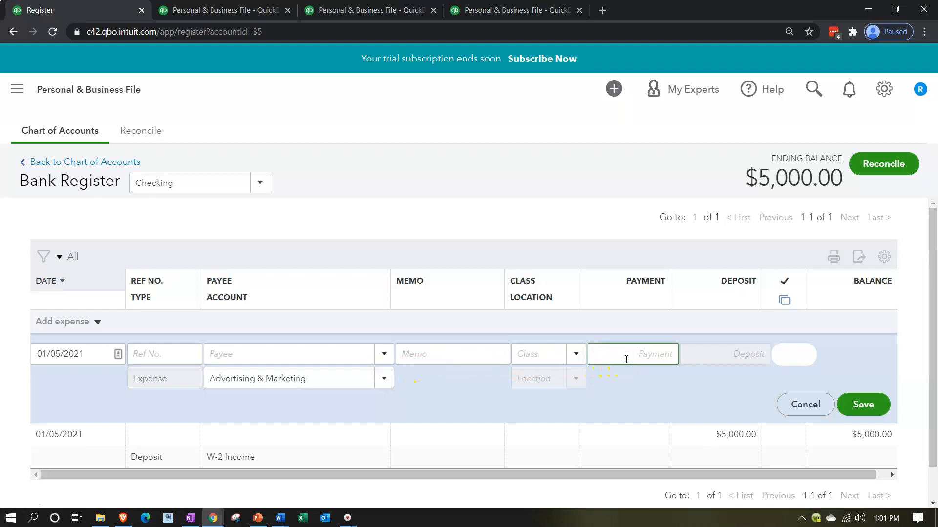
{"action": "type", "text": "150"}
{"action": "key", "text": "Tab"}
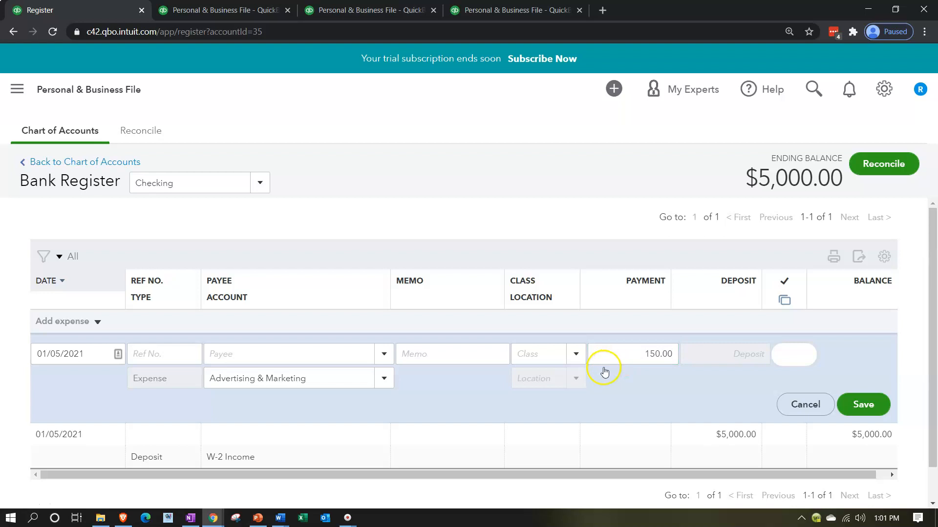
Step: Assign class B to the Advertising & Marketing expense and save the transaction in the Checking register
{"action": "left_click", "coordinate": [546, 356]}
{"action": "type", "text": "B"}
{"action": "key", "text": "Down"}
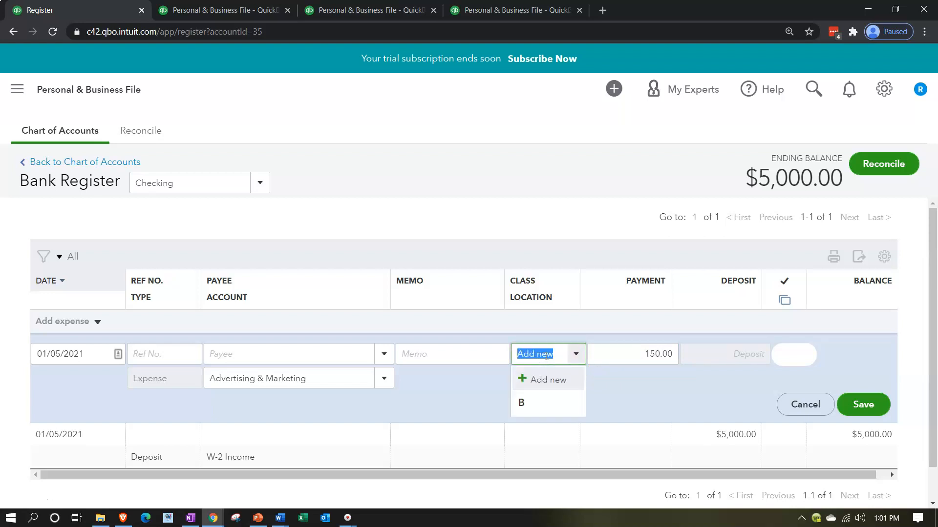
{"action": "key", "text": "Up"}
{"action": "key", "text": "Tab"}
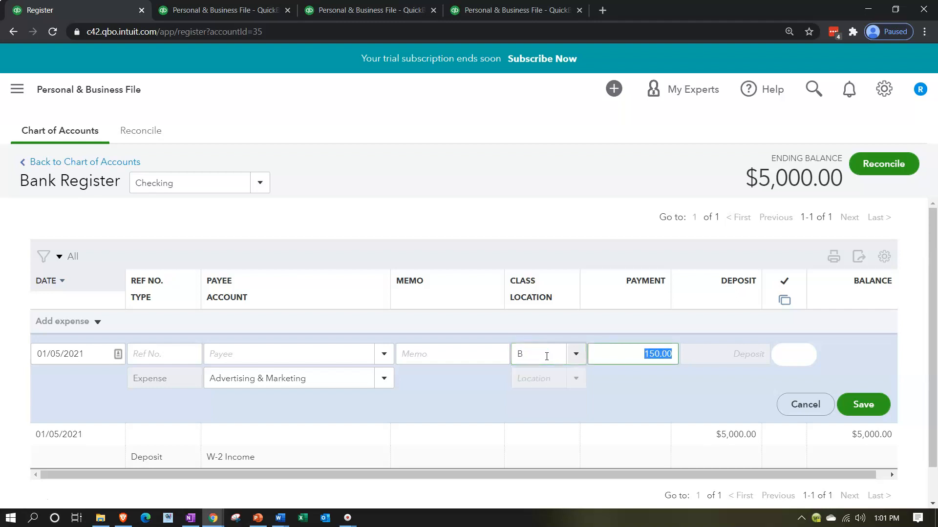
{"action": "left_click", "coordinate": [863, 405]}
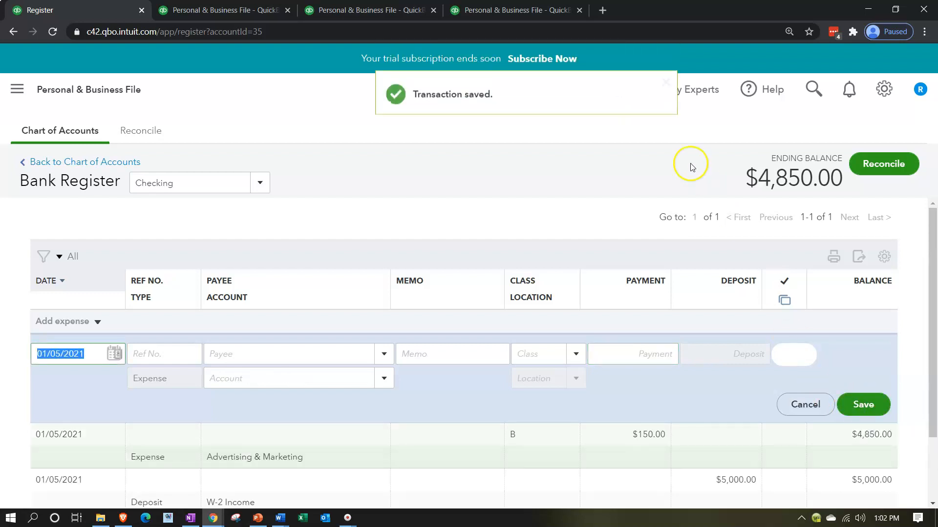
Step: Rerun the Profit and Loss by Class report and review the advertising expense by class
{"action": "left_click", "coordinate": [519, 11]}
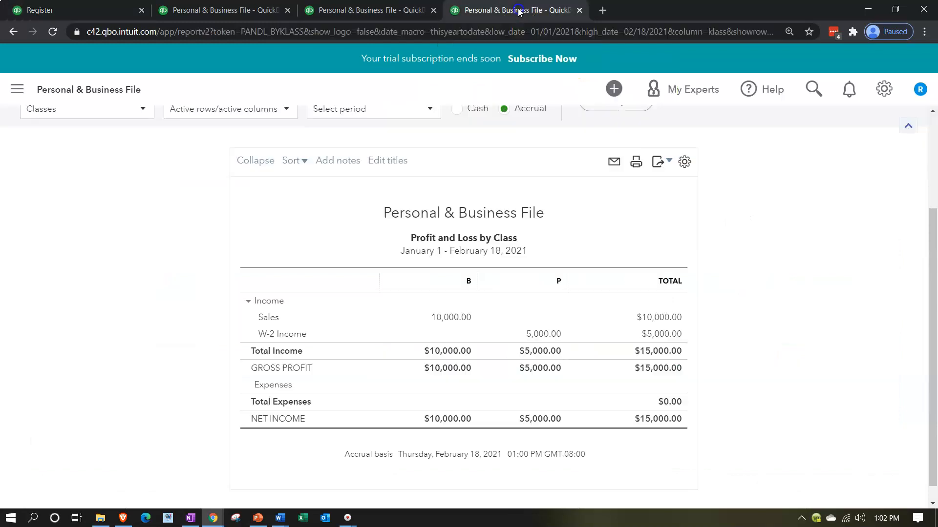
{"action": "scroll", "coordinate": [534, 181], "scroll_direction": "up", "scroll_amount": 2}
{"action": "left_click", "coordinate": [637, 170]}
{"action": "scroll", "coordinate": [607, 309], "scroll_direction": "down", "scroll_amount": 1}
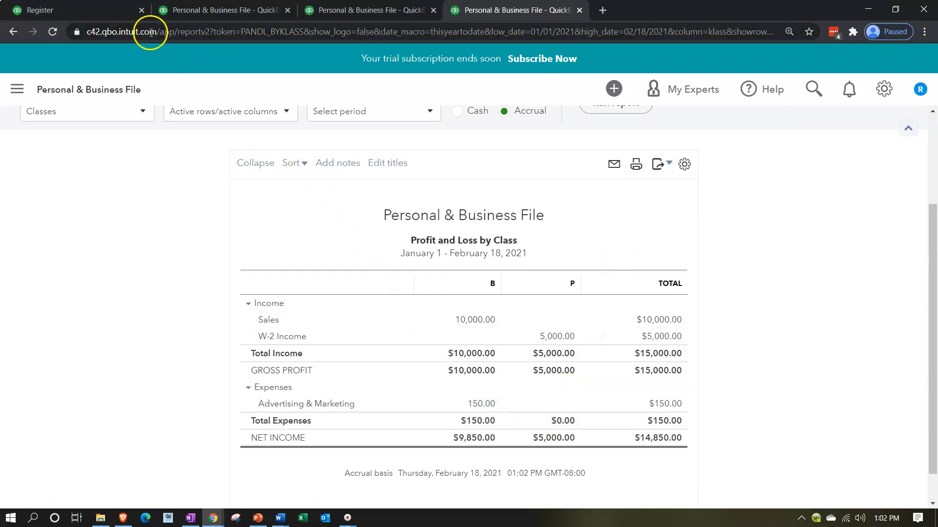
{"action": "left_click", "coordinate": [95, 11]}
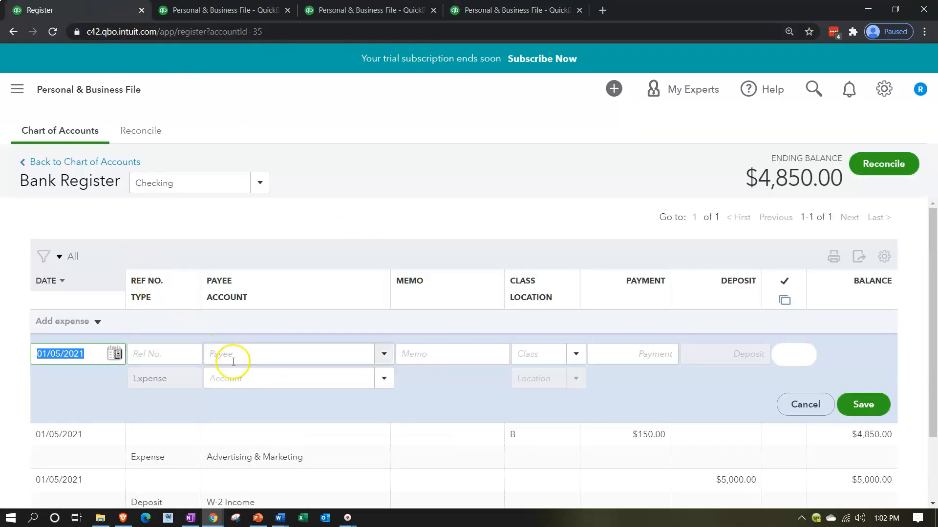
{"action": "left_click", "coordinate": [262, 361]}
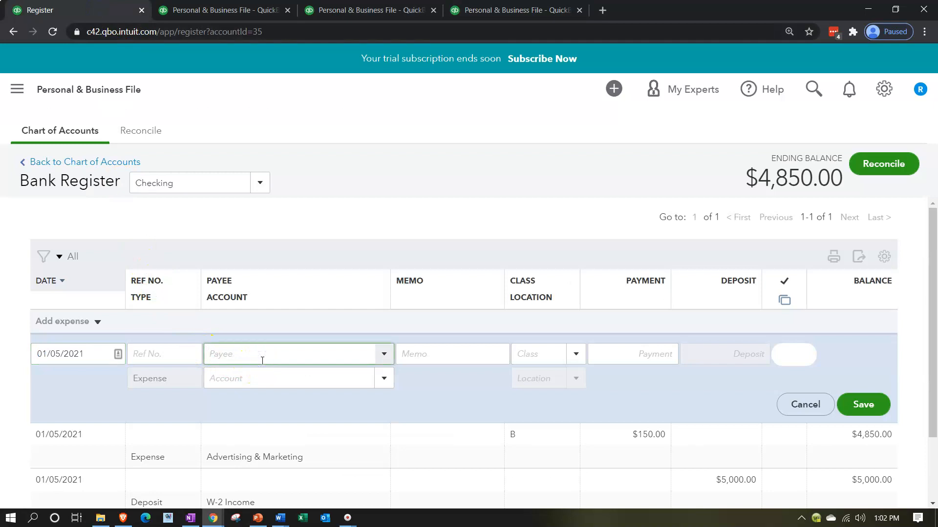
{"action": "left_click", "coordinate": [265, 354]}
Step: Duplicate the Profit and Loss by Class browser tab and open the Chart of Accounts in the copy
{"action": "left_click", "coordinate": [542, 11]}
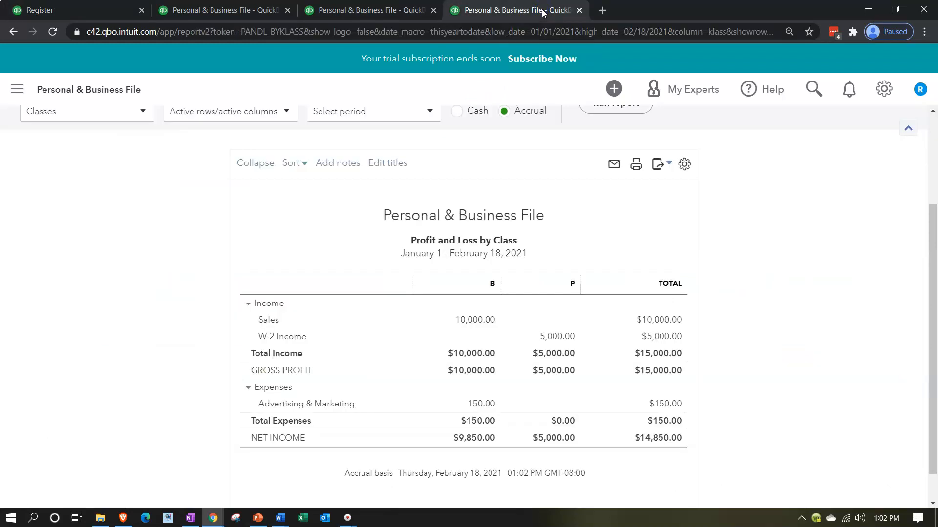
{"action": "right_click", "coordinate": [543, 12]}
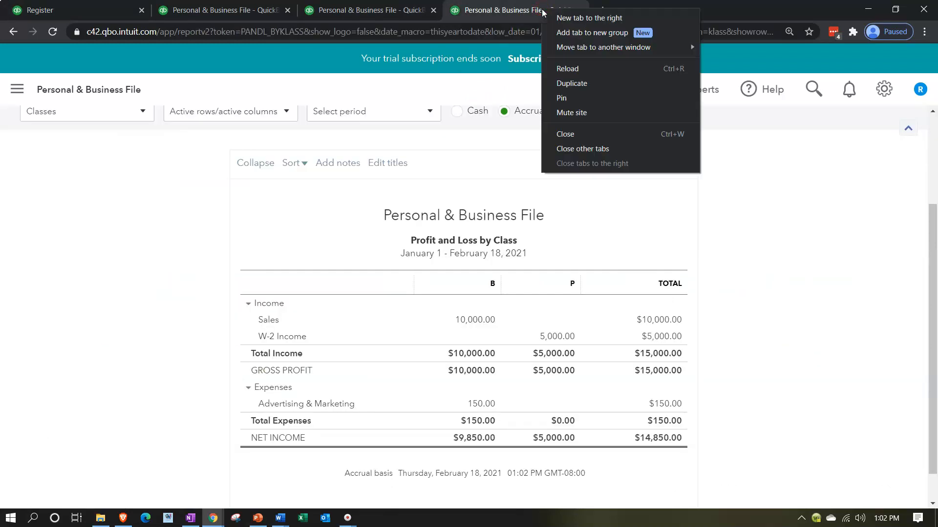
{"action": "left_click", "coordinate": [574, 83]}
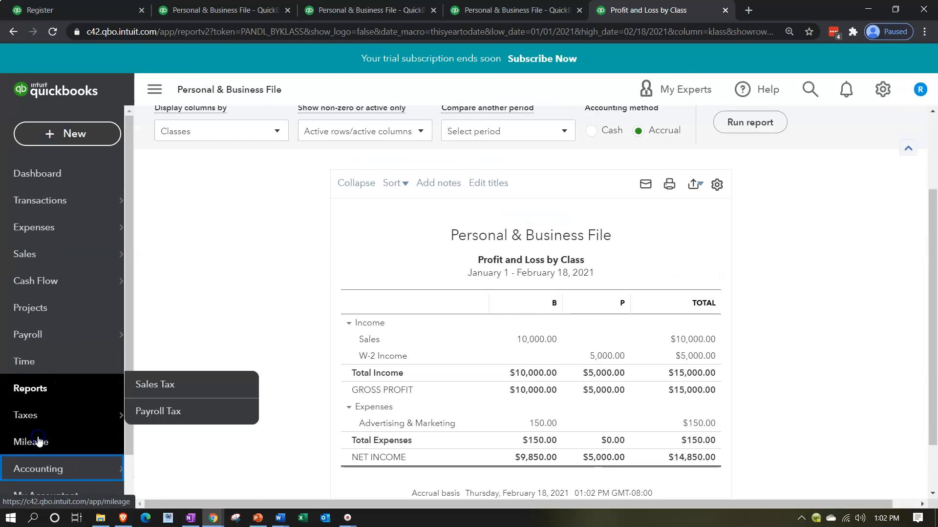
{"action": "left_click", "coordinate": [47, 466]}
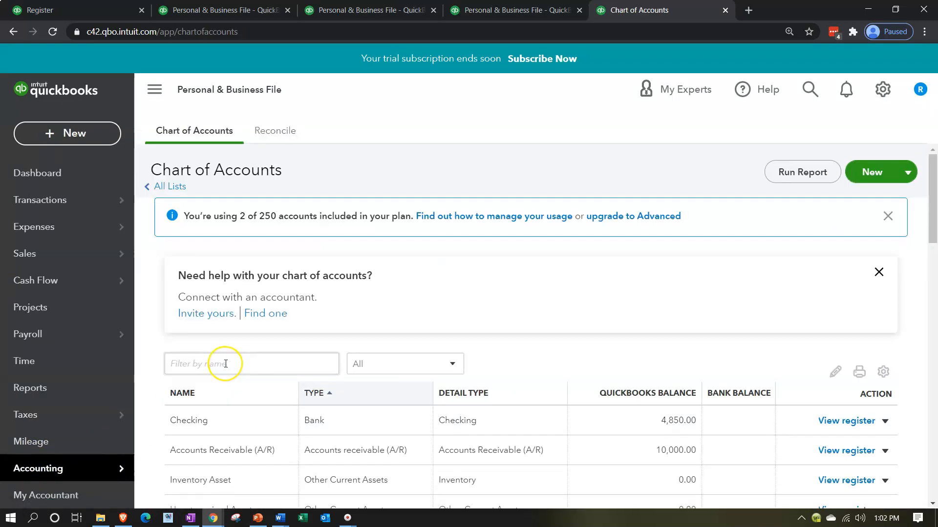
Step: Rename the Car & Truck expense account to Automobile Expense and save it
{"action": "scroll", "coordinate": [225, 364], "scroll_direction": "down", "scroll_amount": 4}
{"action": "scroll", "coordinate": [226, 364], "scroll_direction": "down", "scroll_amount": 6}
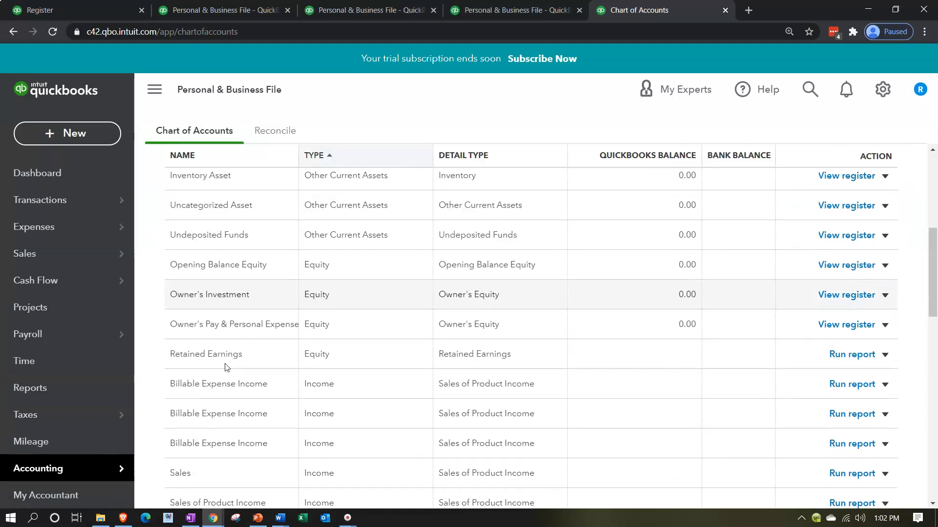
{"action": "scroll", "coordinate": [226, 367], "scroll_direction": "down", "scroll_amount": 4}
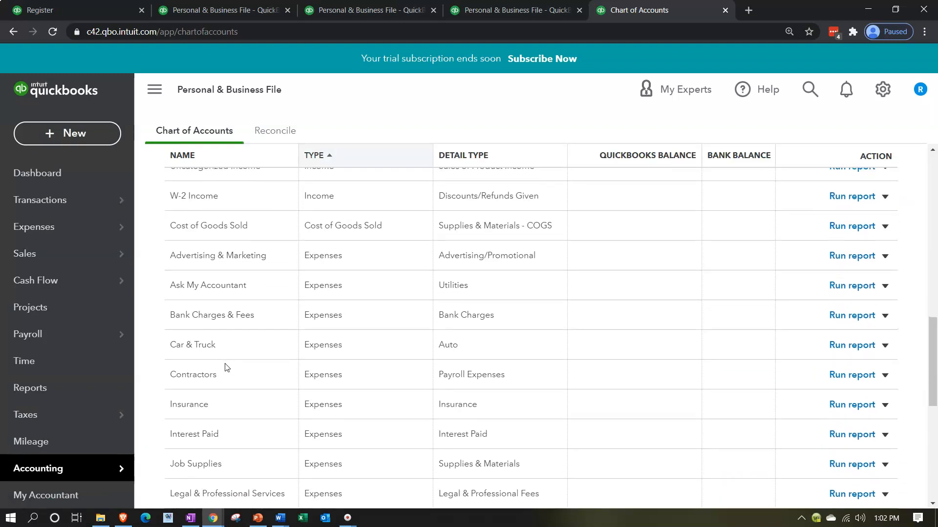
{"action": "left_click", "coordinate": [884, 345]}
{"action": "left_click", "coordinate": [816, 365]}
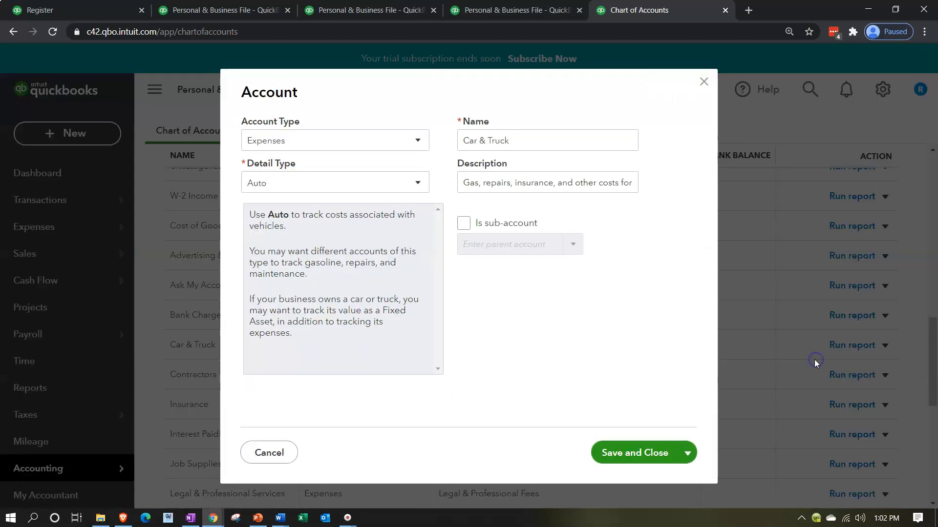
{"action": "left_click_drag", "start_coordinate": [523, 145], "coordinate": [440, 199]}
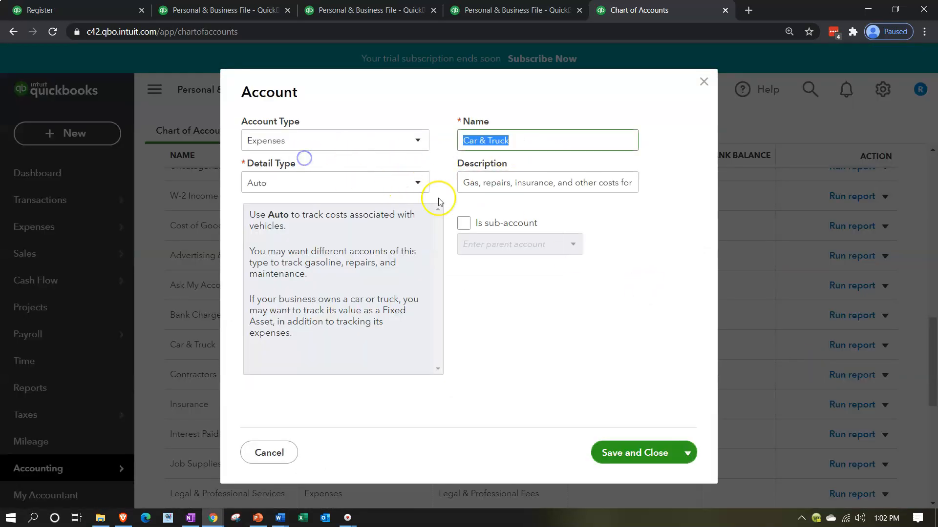
{"action": "type", "text": "UO"}
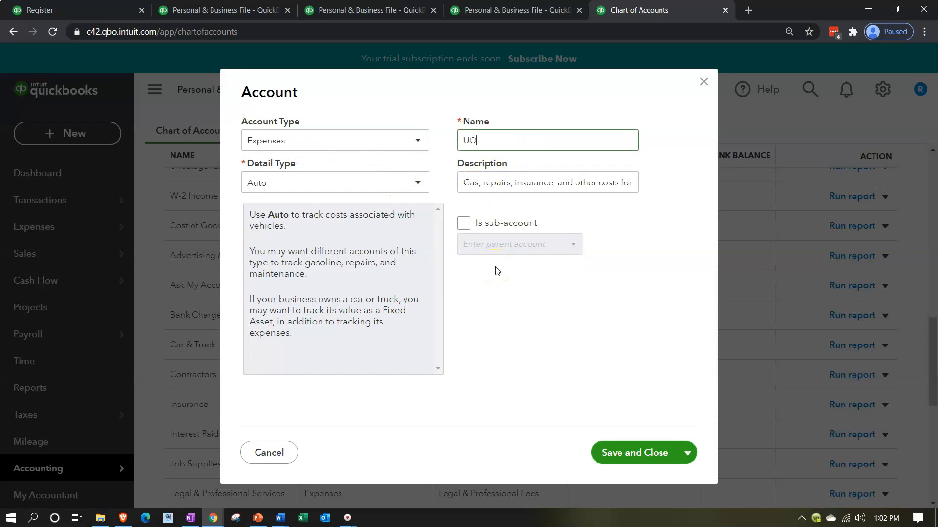
{"action": "key", "text": "BackSpace"}
{"action": "type", "text": "a"}
{"action": "type", "text": "Automo"}
{"action": "type", "text": "bile Expense"}
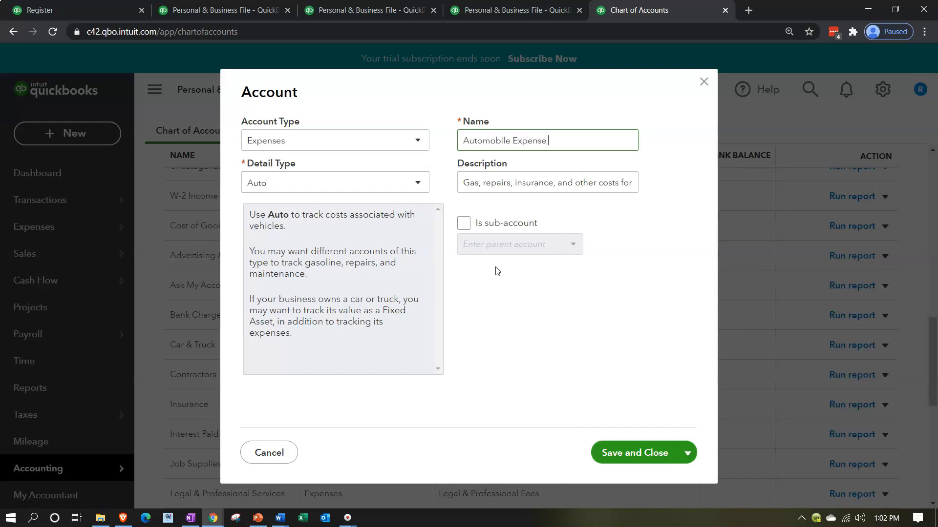
{"action": "left_click", "coordinate": [620, 454]}
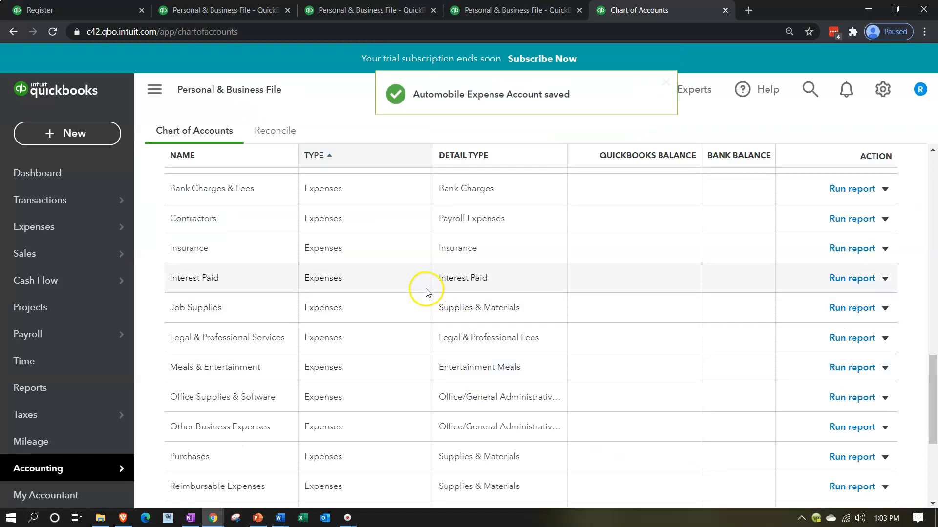
Step: Return to the Checking register and open a new full expense form
{"action": "left_click", "coordinate": [108, 10]}
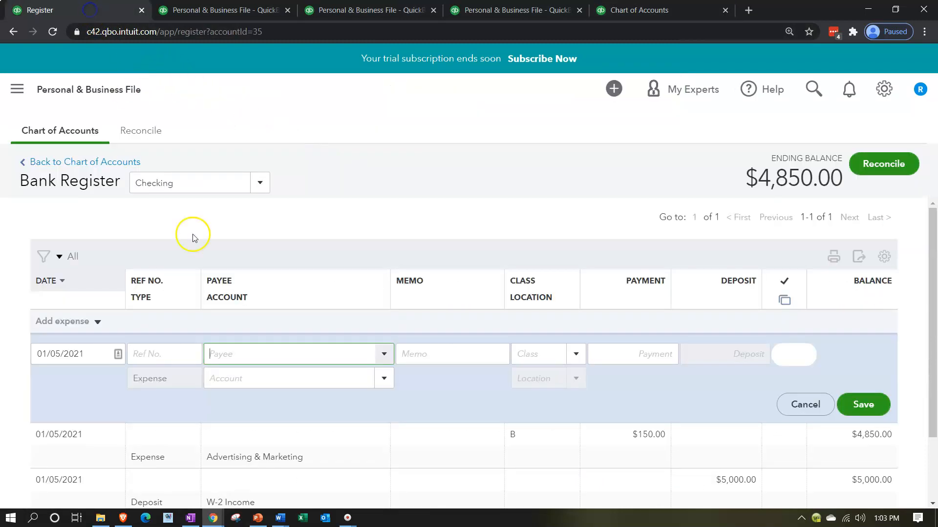
{"action": "left_click", "coordinate": [253, 361]}
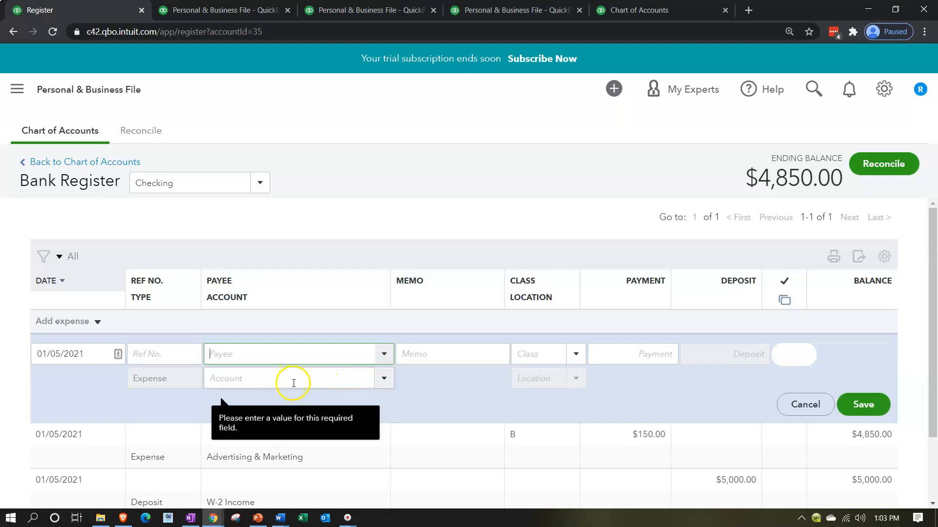
{"action": "left_click", "coordinate": [26, 96]}
{"action": "left_click", "coordinate": [48, 126]}
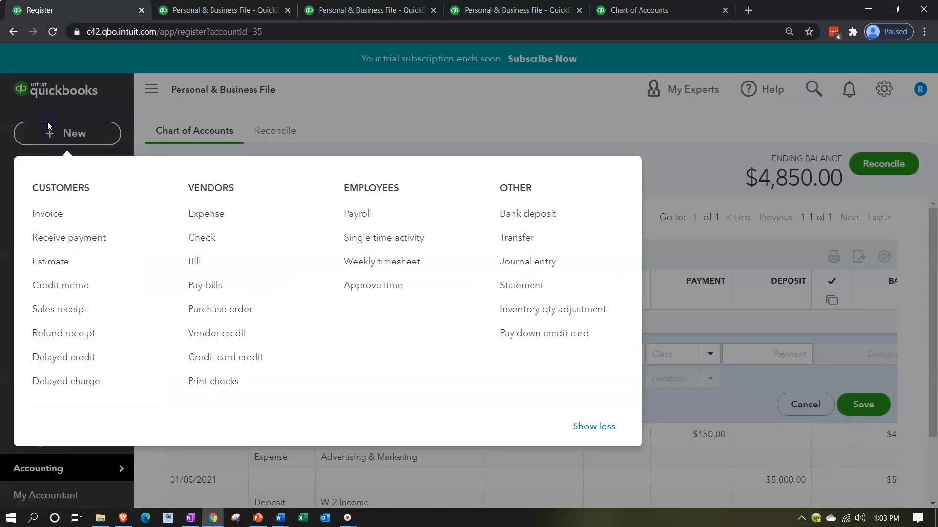
{"action": "left_click", "coordinate": [206, 218]}
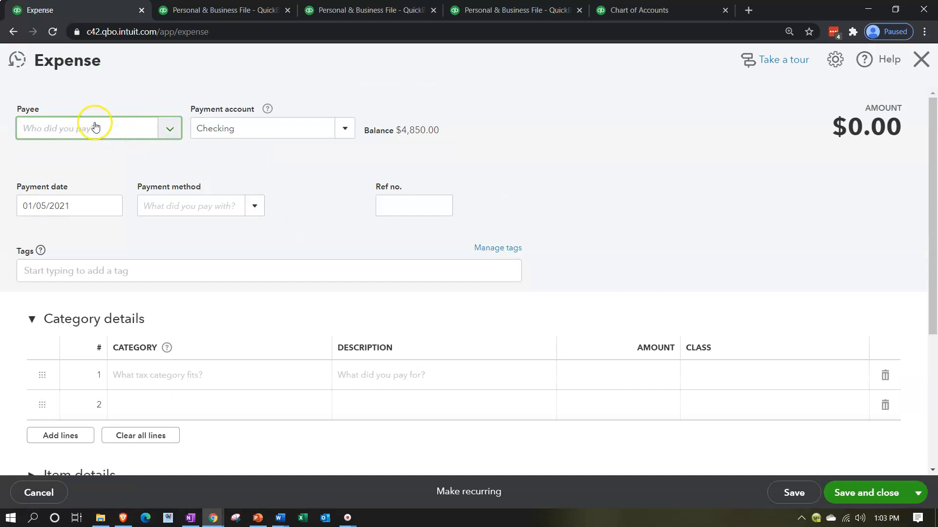
Step: Set the payment date to 01/06/2021, leaving the payee blank and Checking as the payment account
{"action": "key", "text": "Tab"}
{"action": "key", "text": "Tab"}
{"action": "key", "text": "plus"}
{"action": "key", "text": "Tab"}
{"action": "key", "text": "Tab"}
{"action": "key", "text": "Tab"}
{"action": "key", "text": "Tab"}
{"action": "key", "text": "Tab"}
Step: Fill the first category line with Automobile Expense, an amount of 1215 and class B
{"action": "type", "text": "Au"}
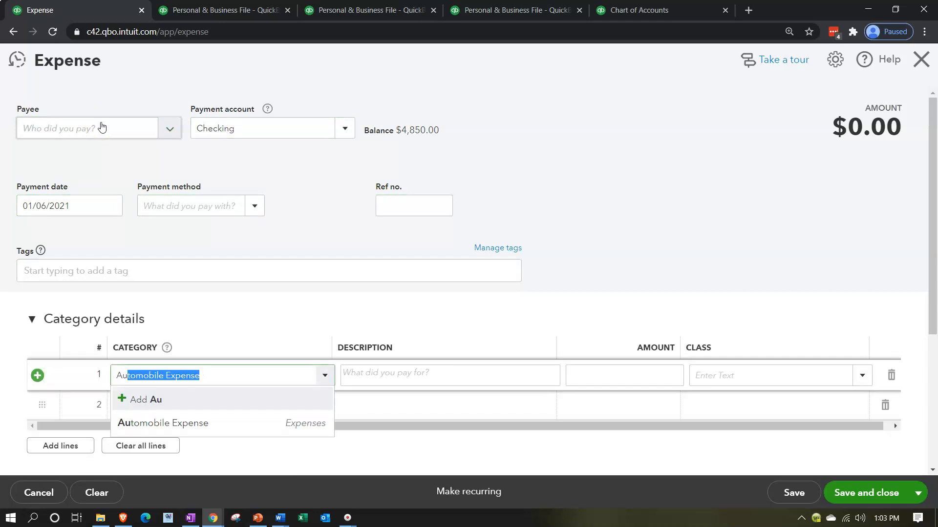
{"action": "key", "text": "Tab"}
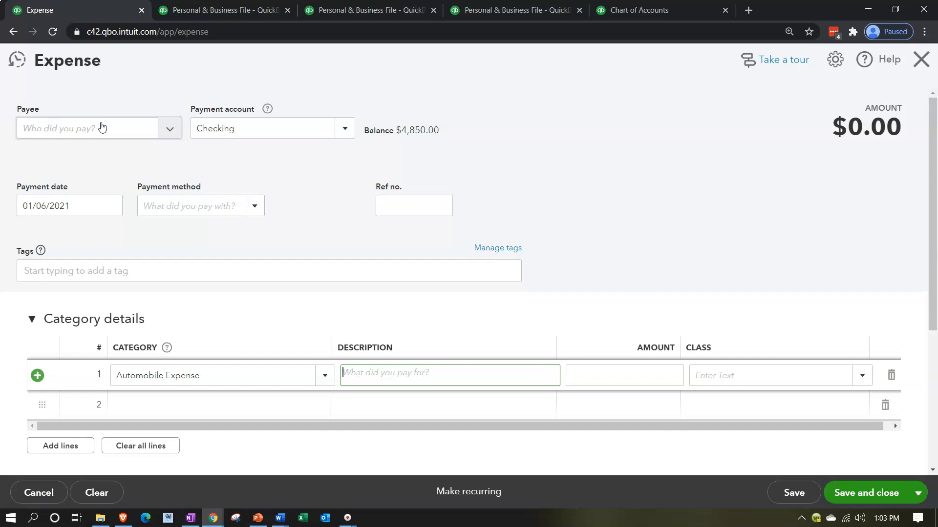
{"action": "key", "text": "Tab"}
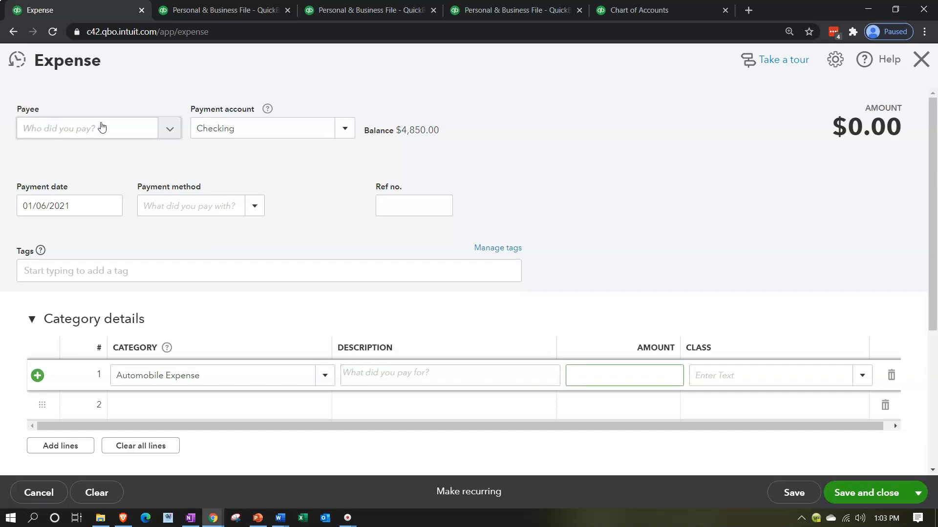
{"action": "type", "text": "1215"}
{"action": "key", "text": "Tab"}
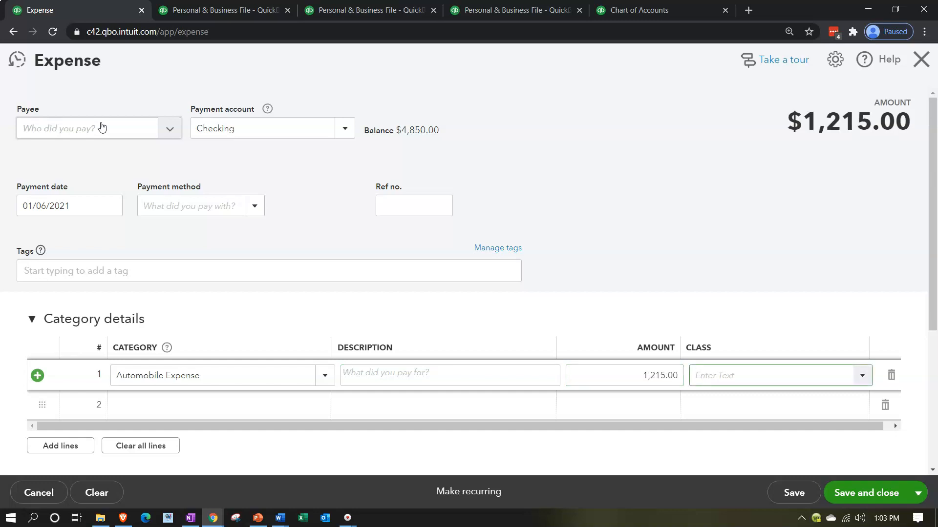
{"action": "type", "text": "B"}
{"action": "key", "text": "Down"}
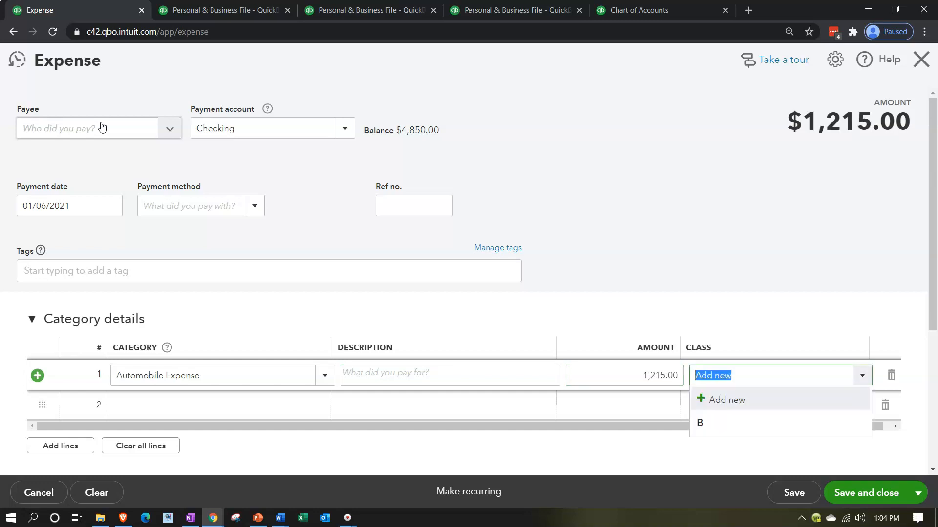
{"action": "key", "text": "Down"}
{"action": "key", "text": "Tab"}
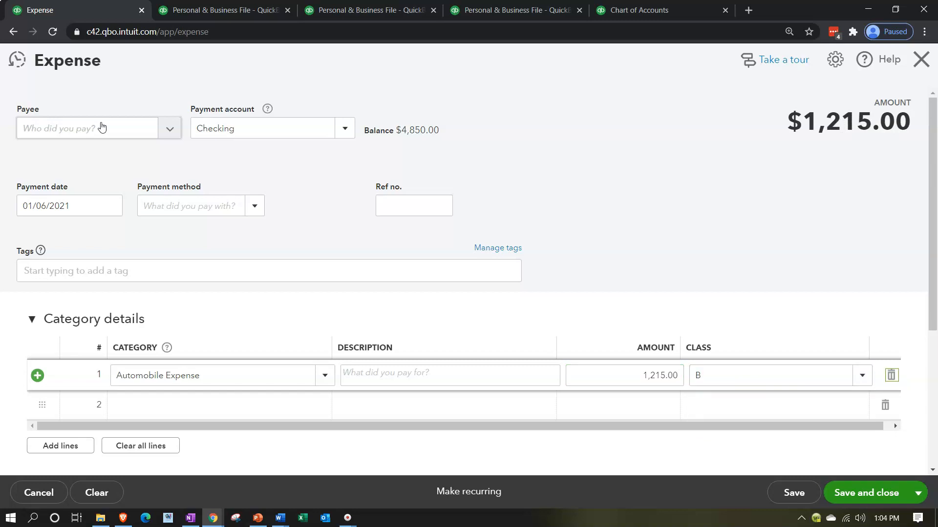
Step: Fill the second category line with Automobile Expense, an amount of 135 and class P
{"action": "key", "text": "Tab"}
{"action": "type", "text": "A"}
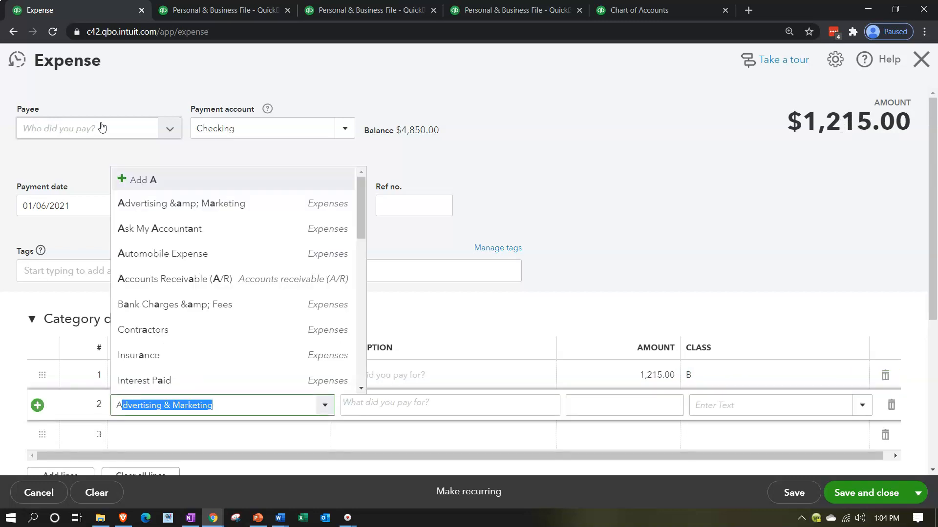
{"action": "type", "text": "utomobile Expense"}
{"action": "key", "text": "Tab"}
{"action": "key", "text": "Tab"}
{"action": "type", "text": "135"}
{"action": "key", "text": "Tab"}
{"action": "type", "text": "P"}
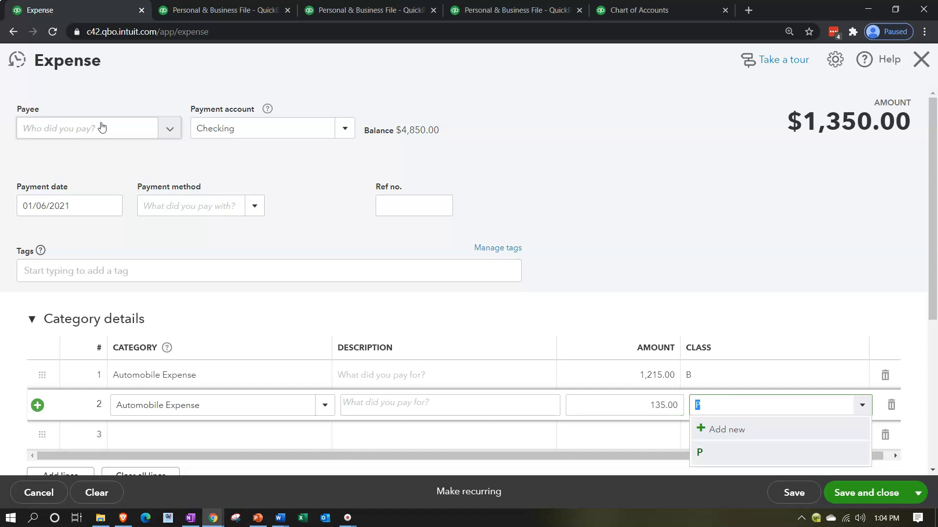
{"action": "key", "text": "Tab"}
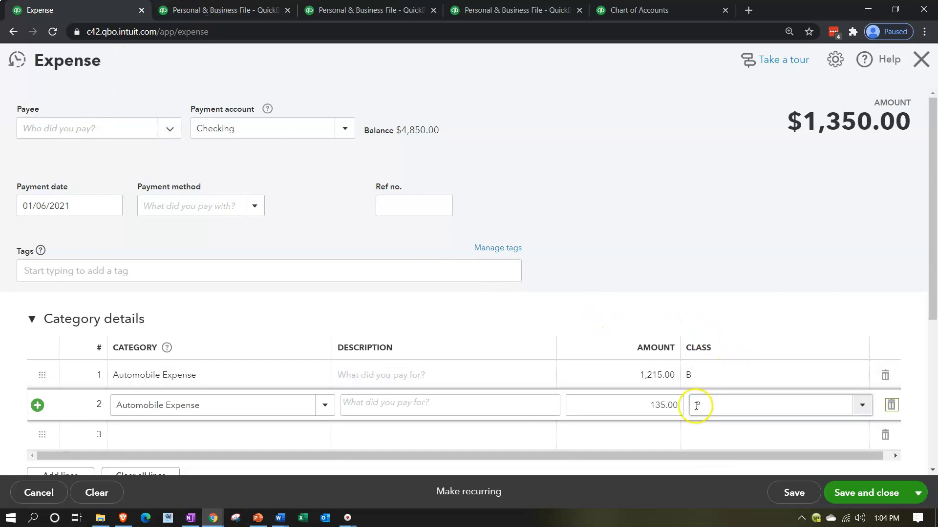
{"action": "left_click", "coordinate": [740, 402]}
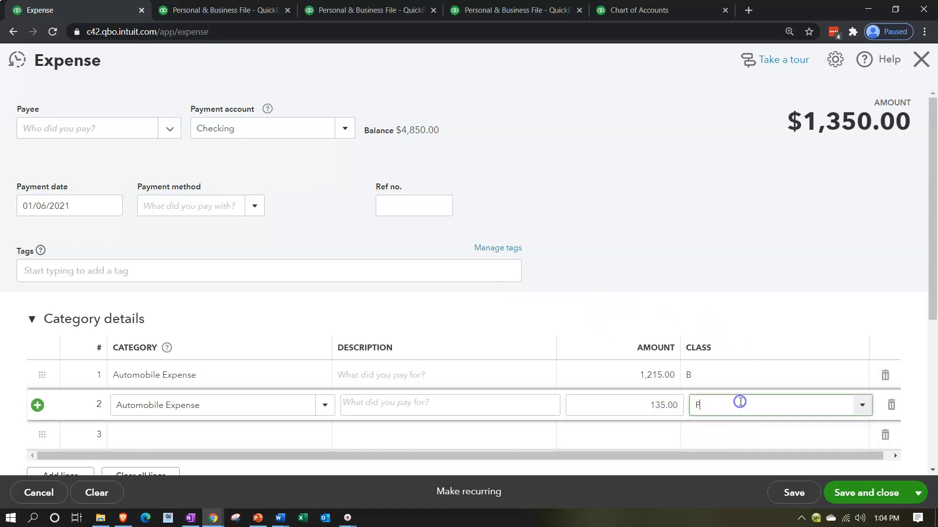
{"action": "key", "text": "Tab"}
{"action": "key", "text": "Tab"}
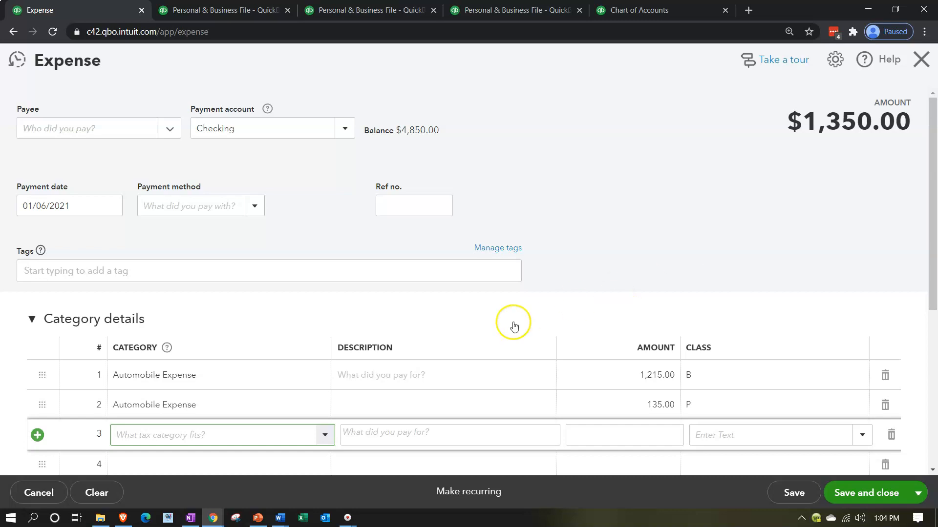
Step: Save and close the split automobile expense and return to the Profit and Loss by Class report
{"action": "left_click", "coordinate": [267, 392]}
{"action": "left_click", "coordinate": [837, 494]}
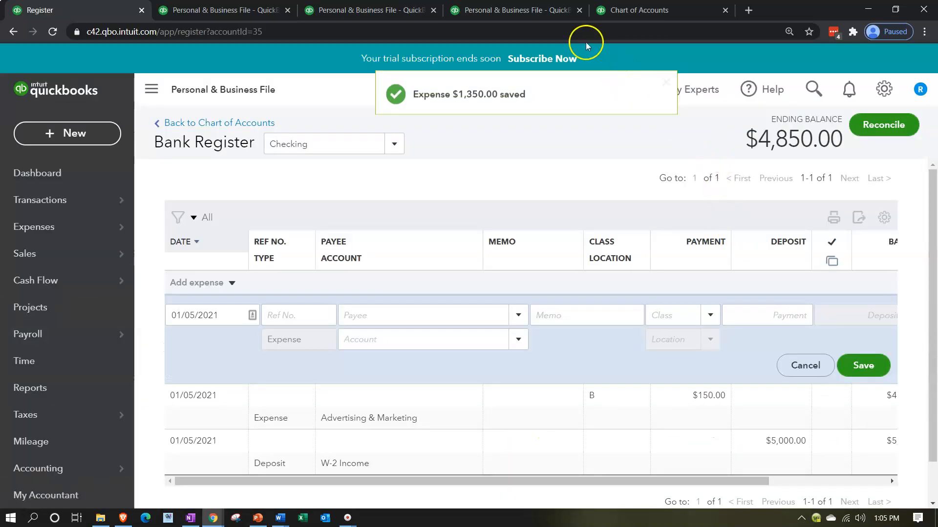
{"action": "left_click", "coordinate": [513, 11]}
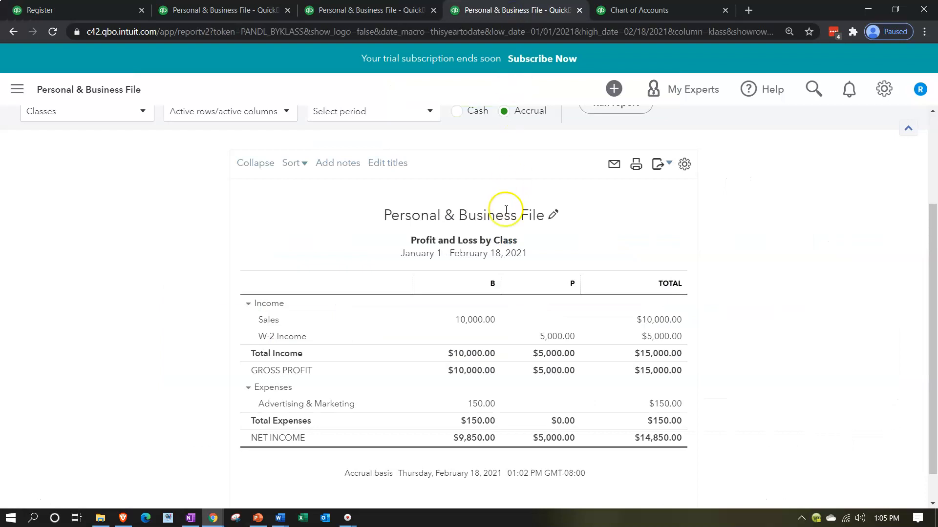
Step: Rerun the Profit and Loss by Class report and check how the automobile expense is split between classes
{"action": "scroll", "coordinate": [502, 214], "scroll_direction": "up", "scroll_amount": 3}
{"action": "left_click", "coordinate": [610, 225]}
{"action": "scroll", "coordinate": [149, 286], "scroll_direction": "down", "scroll_amount": 3}
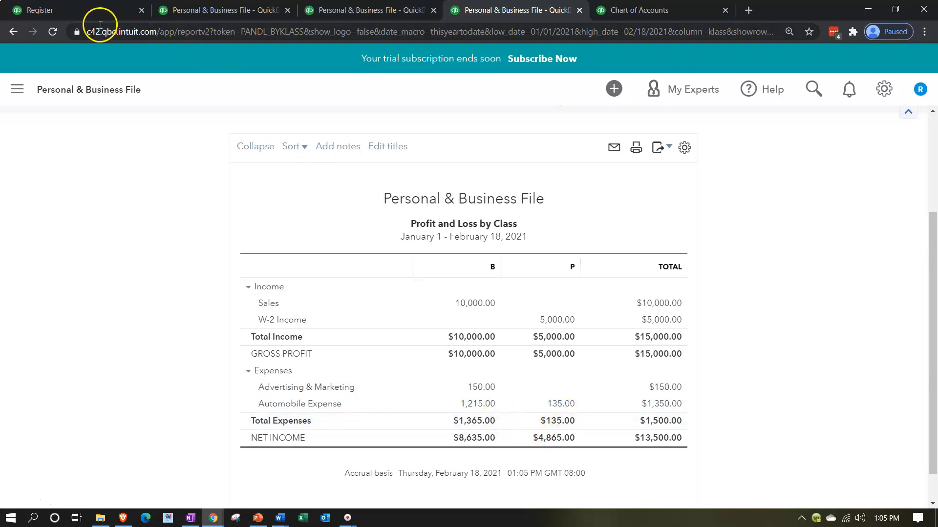
Step: Start a new expense from the Checking register, with Bank Charges & Fees, an amount of 27 and class B on its first category line
{"action": "left_click", "coordinate": [83, 11]}
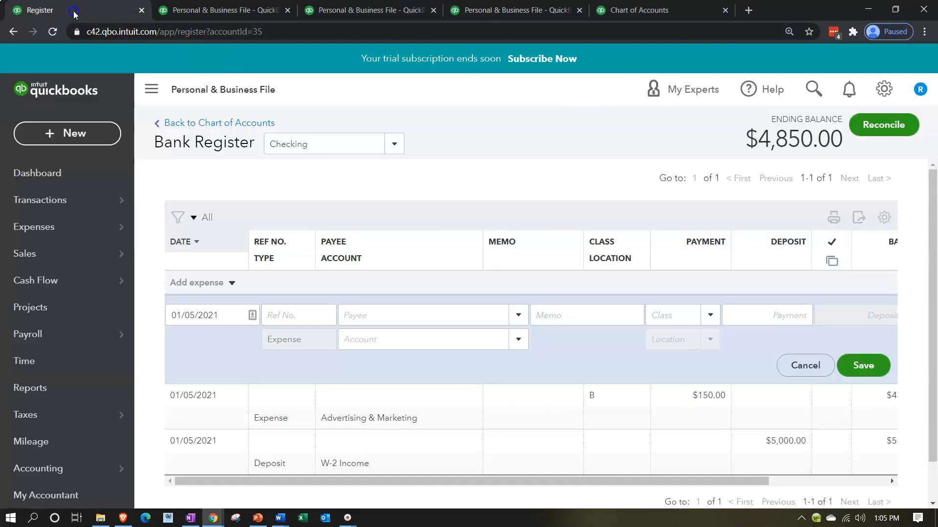
{"action": "left_click", "coordinate": [83, 139]}
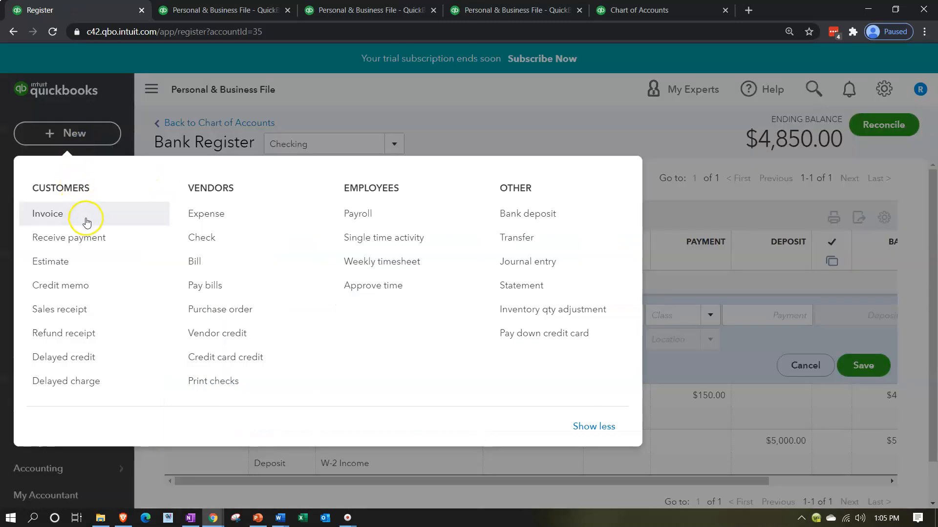
{"action": "left_click", "coordinate": [205, 215]}
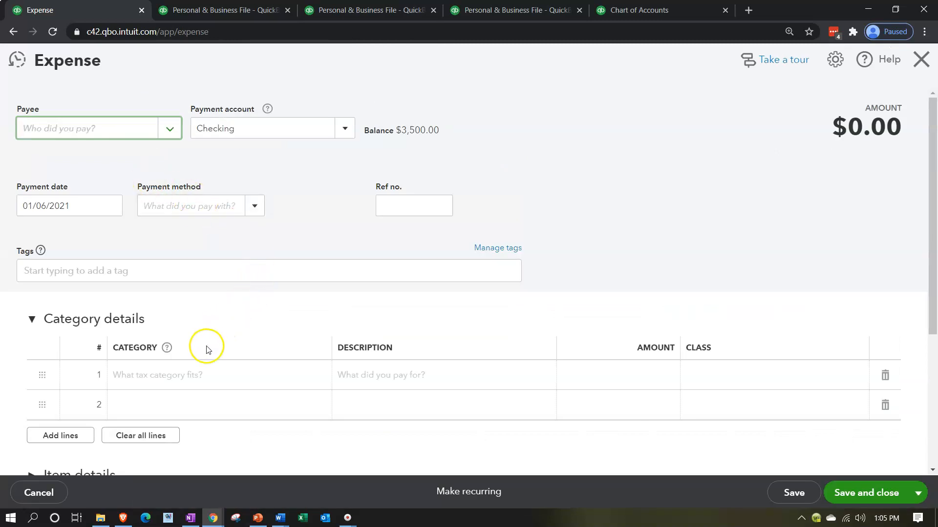
{"action": "left_click", "coordinate": [170, 375]}
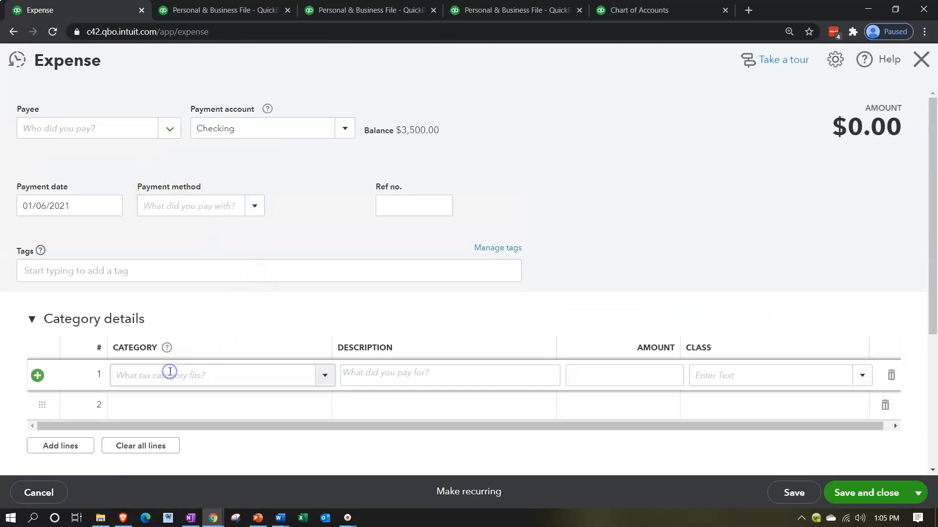
{"action": "type", "text": "bank"}
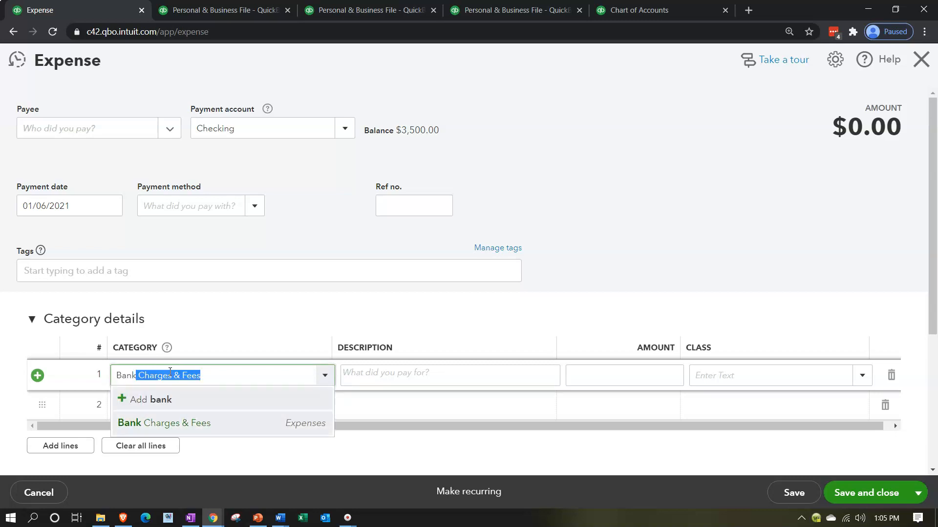
{"action": "key", "text": "Tab"}
{"action": "key", "text": "Tab"}
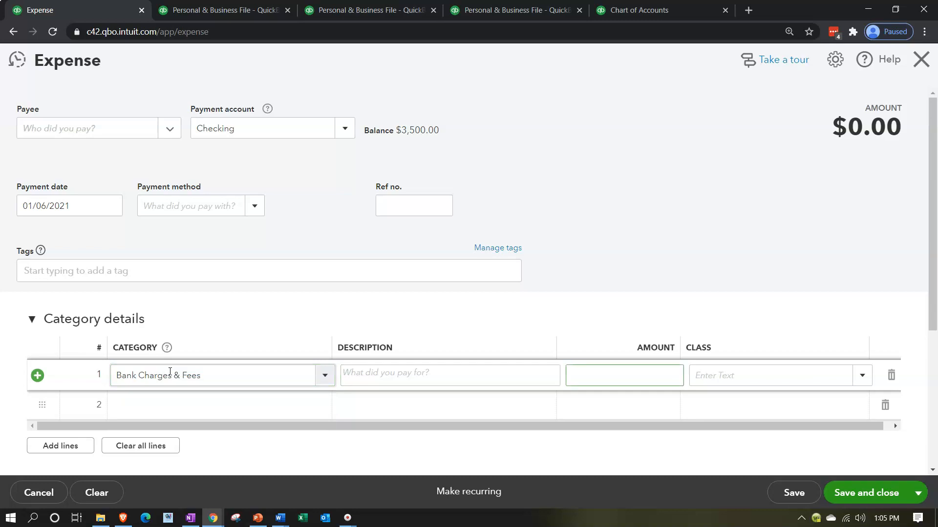
{"action": "type", "text": "27"}
{"action": "key", "text": "Tab"}
{"action": "type", "text": "B"}
{"action": "key", "text": "Tab"}
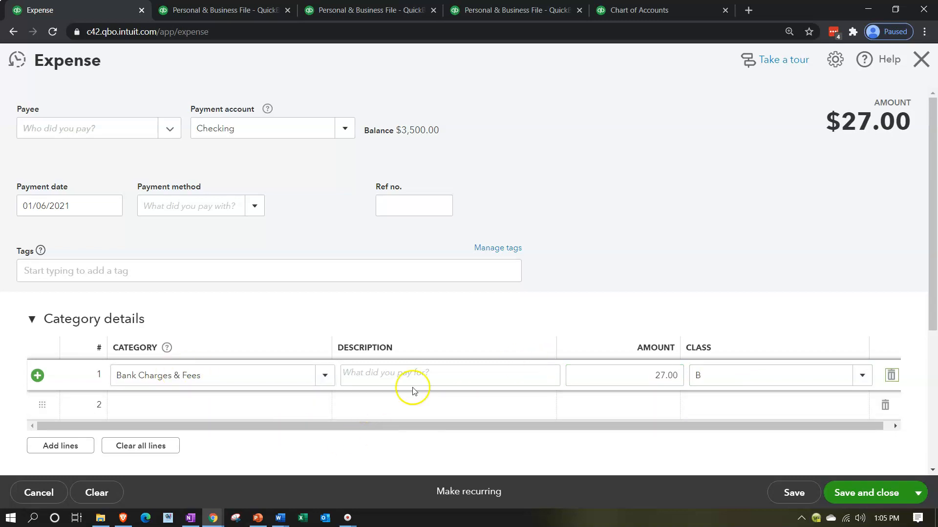
Step: Fill the second category line with Bank Charges & Fees, amount 3 and class P, and save and close the expense
{"action": "left_click", "coordinate": [183, 405]}
{"action": "type", "text": "Ban"}
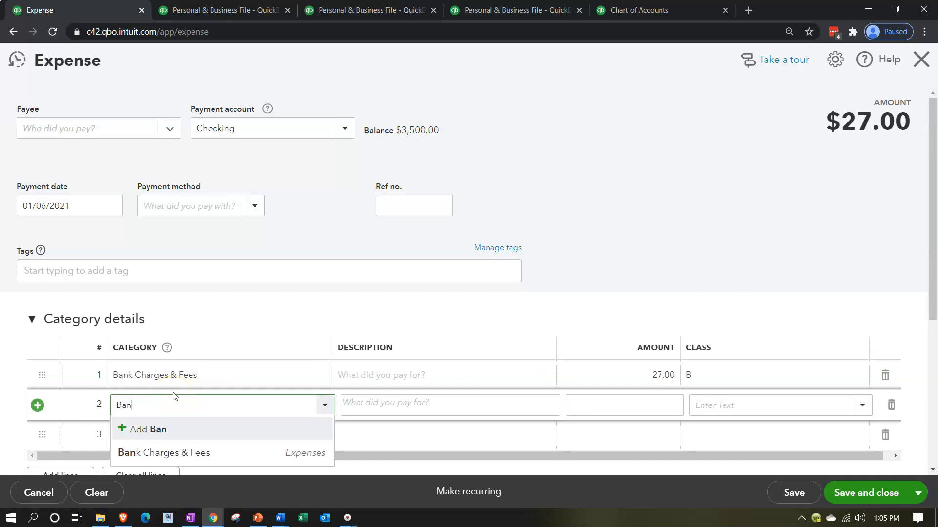
{"action": "key", "text": "Tab"}
{"action": "key", "text": "Tab"}
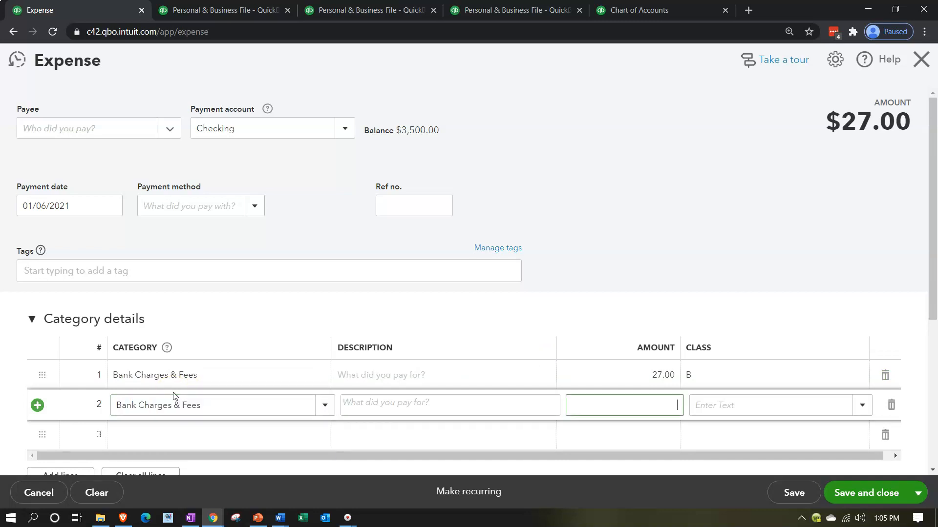
{"action": "type", "text": "3"}
{"action": "key", "text": "Tab"}
{"action": "type", "text": "P"}
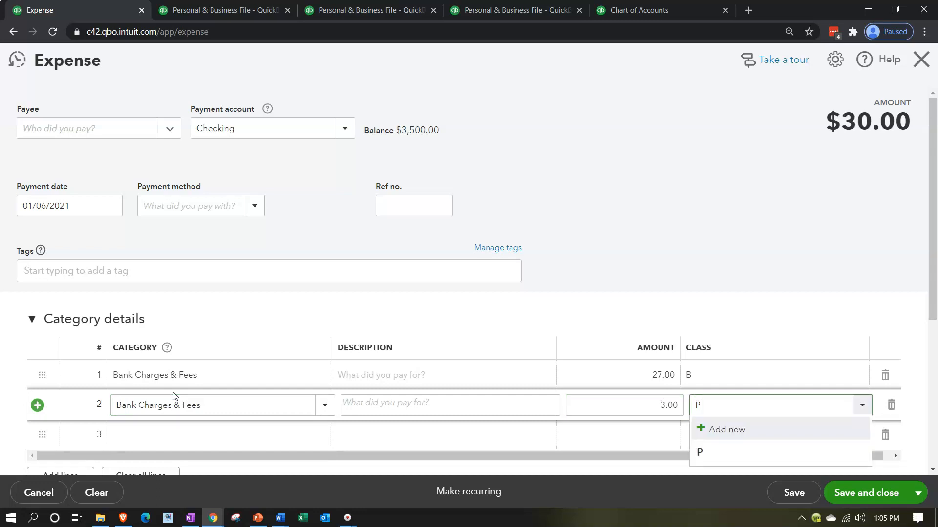
{"action": "key", "text": "Tab"}
{"action": "key", "text": "Tab"}
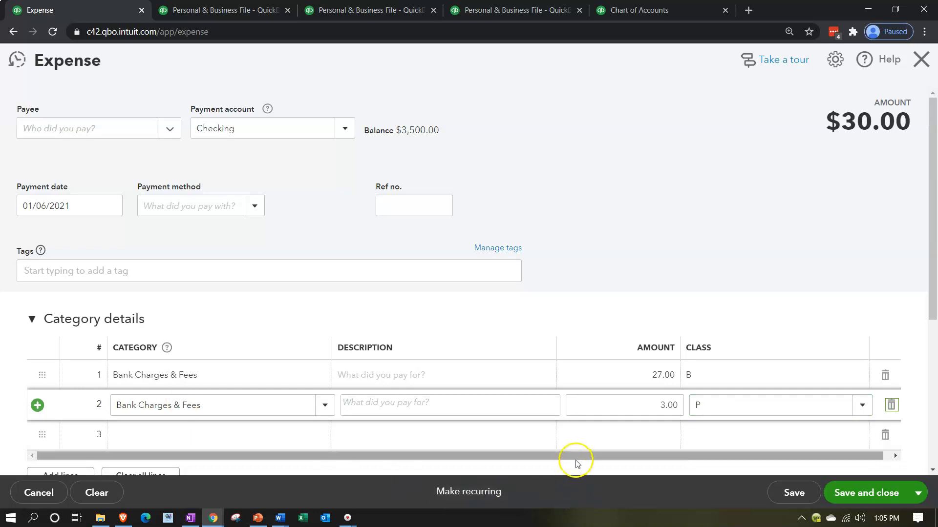
{"action": "left_click", "coordinate": [837, 495]}
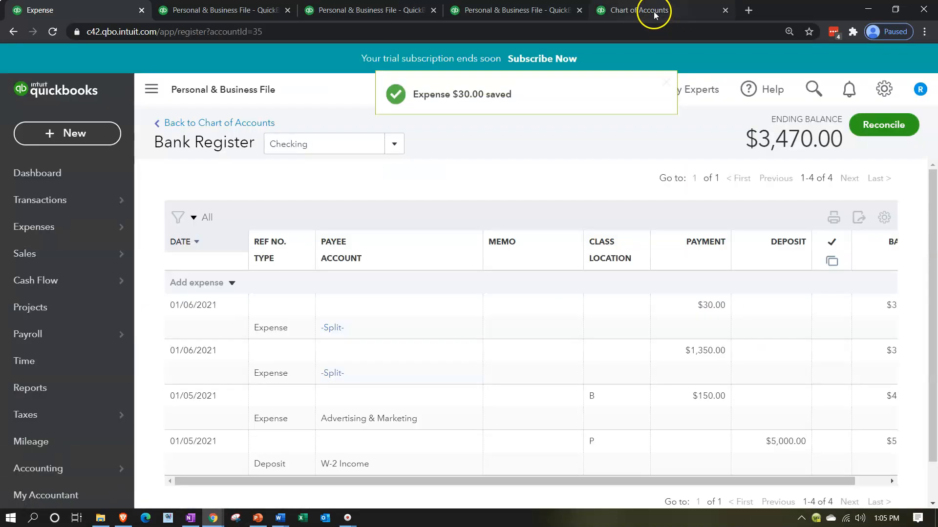
Step: Return to the Profit and Loss by Class report and rerun it to check the bank charges by class
{"action": "left_click", "coordinate": [654, 14]}
{"action": "left_click", "coordinate": [521, 11]}
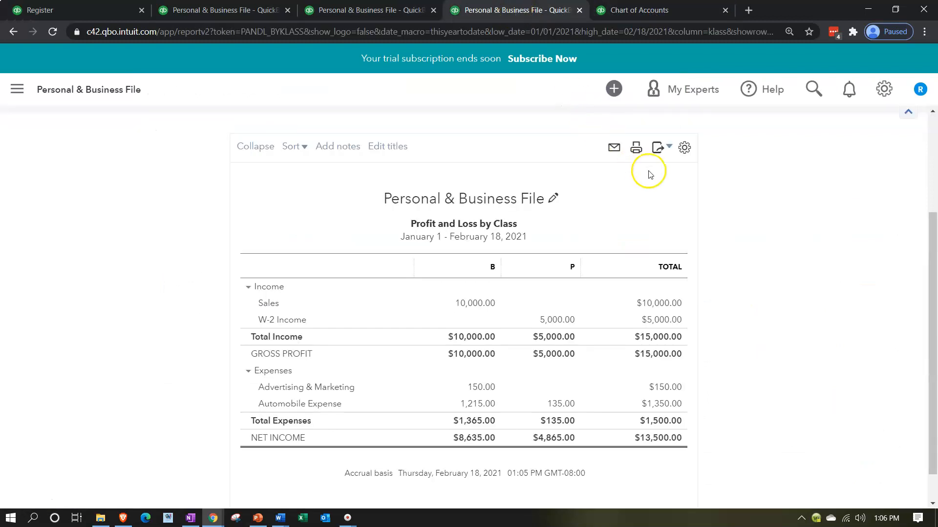
{"action": "scroll", "coordinate": [650, 175], "scroll_direction": "up", "scroll_amount": 3}
{"action": "left_click", "coordinate": [642, 245]}
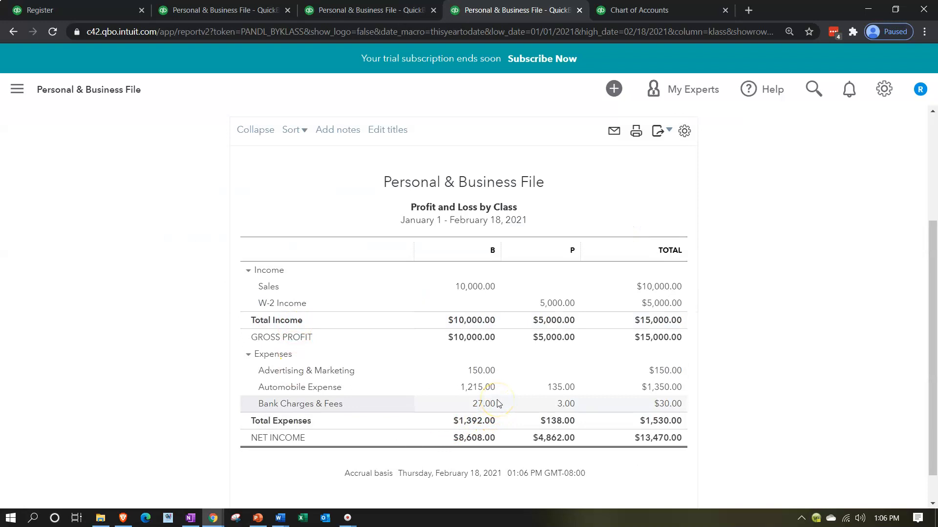
Step: Start another expense from the Checking register and create a Computer and Internet account of type Expenses as its first line's category
{"action": "left_click", "coordinate": [76, 14]}
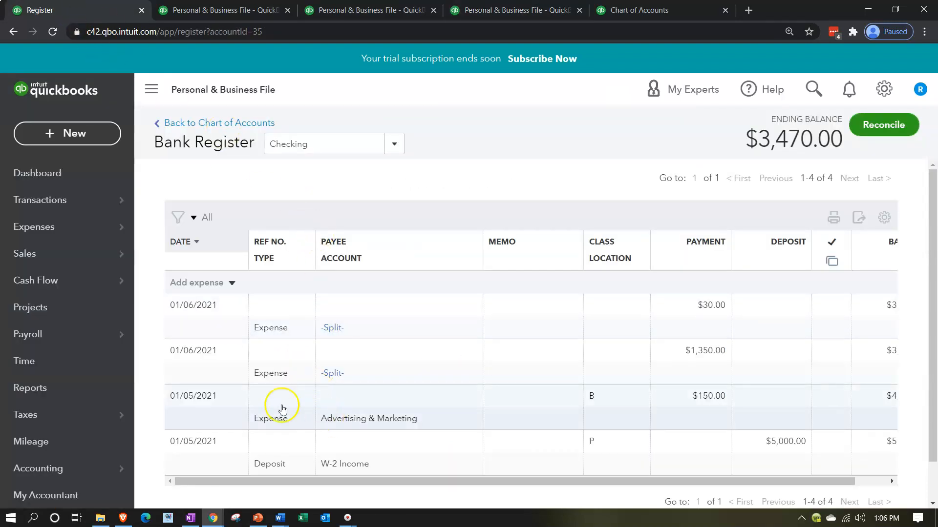
{"action": "left_click", "coordinate": [78, 135]}
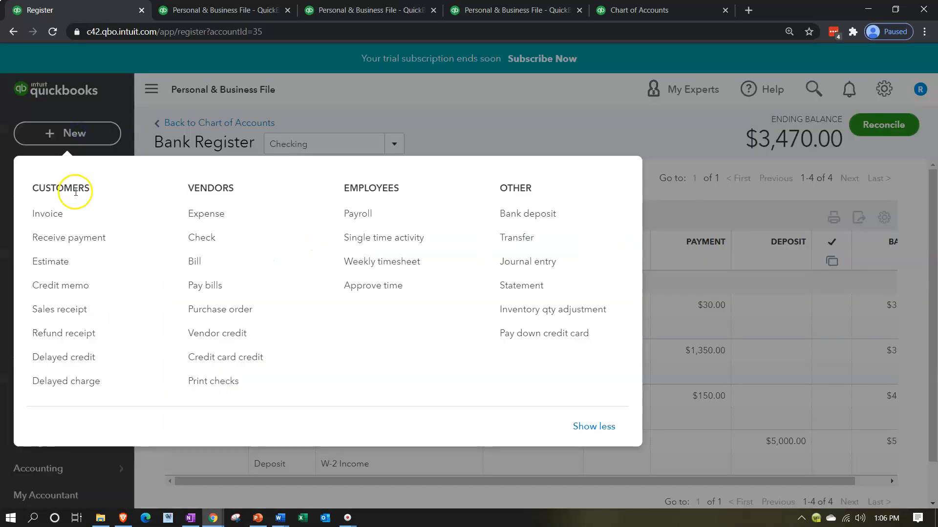
{"action": "left_click", "coordinate": [194, 223]}
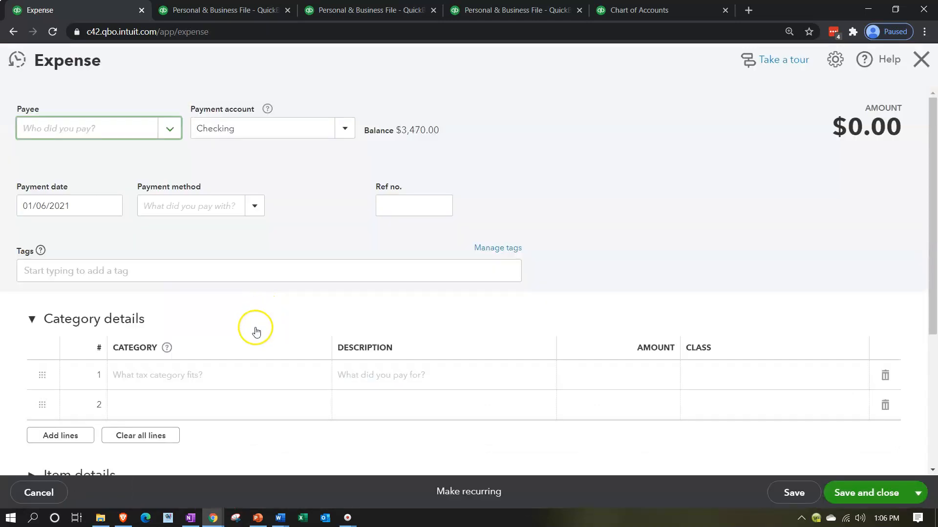
{"action": "left_click", "coordinate": [152, 367]}
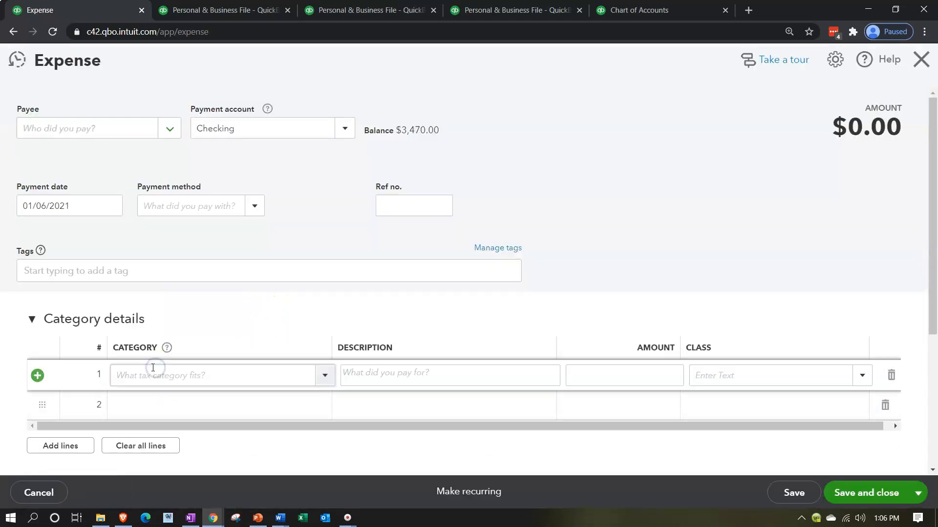
{"action": "left_click", "coordinate": [151, 375]}
{"action": "type", "text": "Computer"}
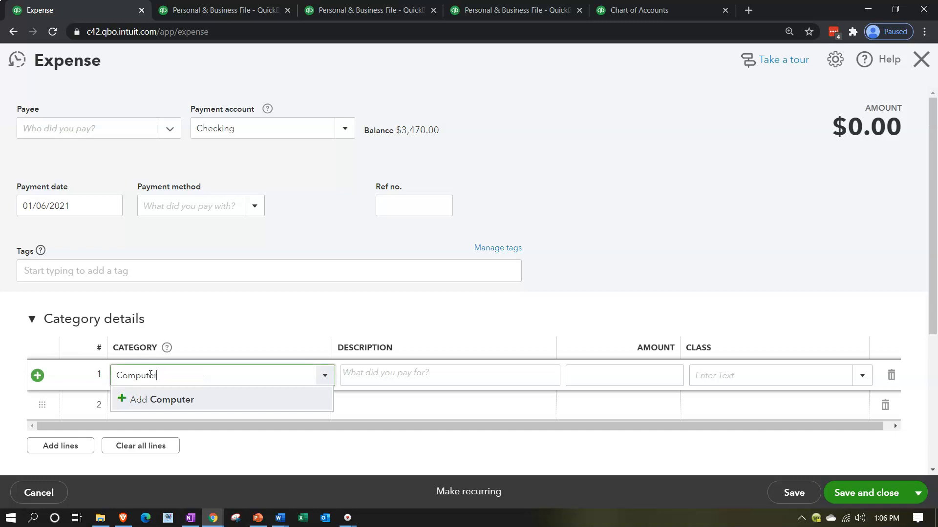
{"action": "key", "text": "BackSpace"}
{"action": "key", "text": "BackSpace"}
{"action": "key", "text": "BackSpace"}
{"action": "key", "text": "BackSpace"}
{"action": "key", "text": "BackSpace"}
{"action": "key", "text": "BackSpace"}
{"action": "key", "text": "BackSpace"}
{"action": "type", "text": "Com"}
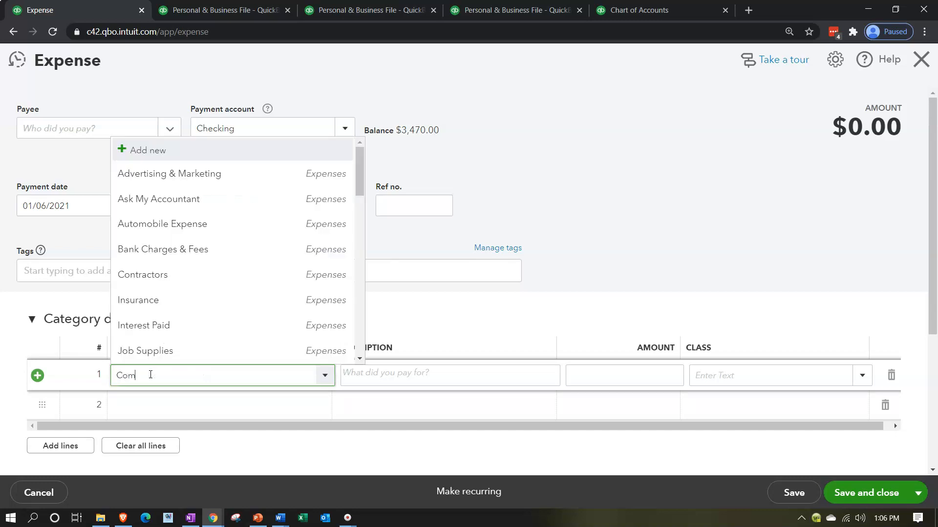
{"action": "type", "text": "puter and"}
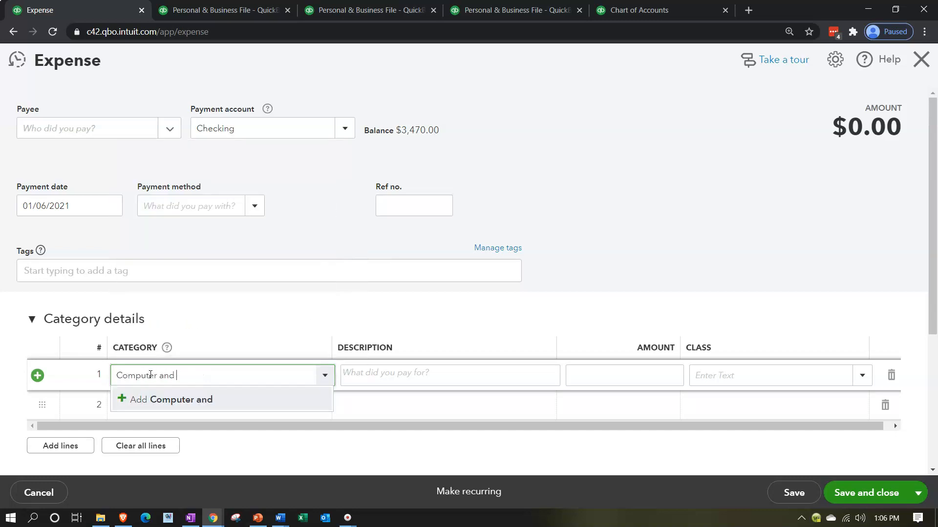
{"action": "type", "text": " Internet"}
{"action": "key", "text": "Return"}
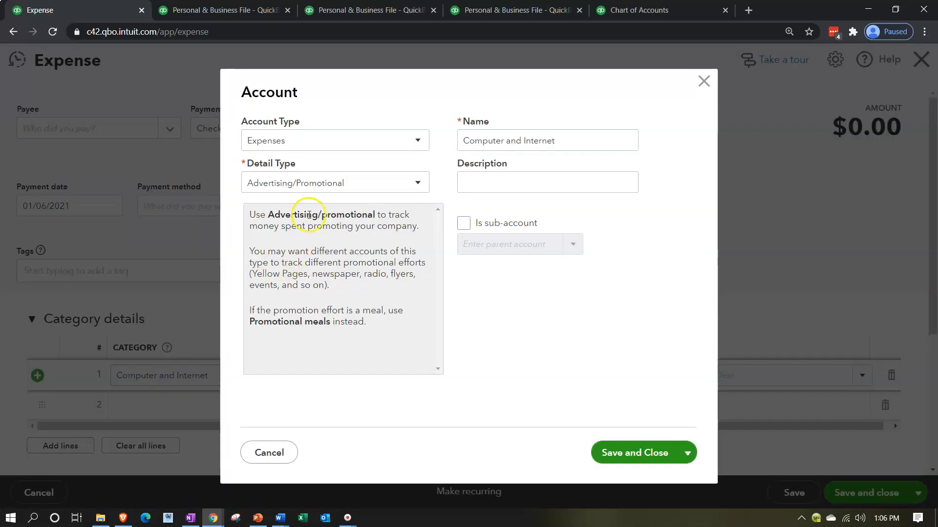
{"action": "left_click", "coordinate": [649, 449]}
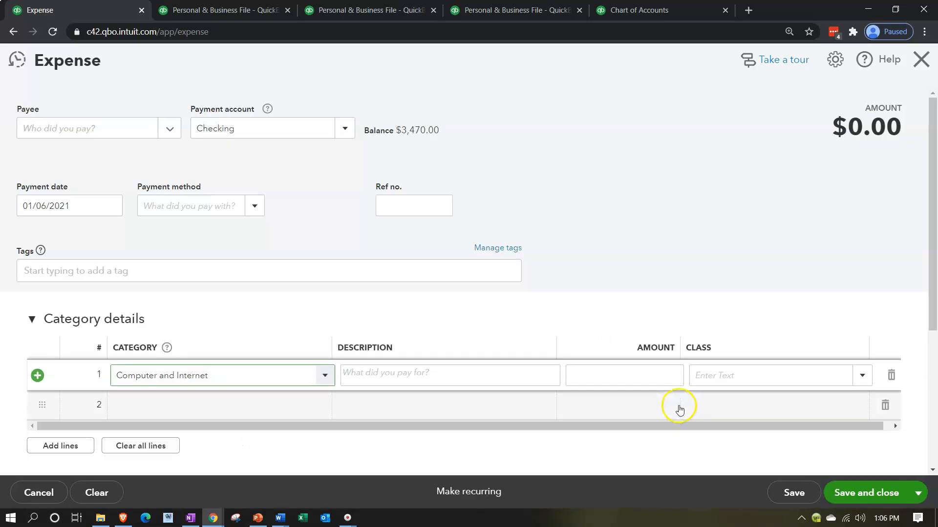
Step: Set the Computer and Internet amount to 75, leave its class blank, and save and close the expense despite the missing class
{"action": "left_click", "coordinate": [658, 373]}
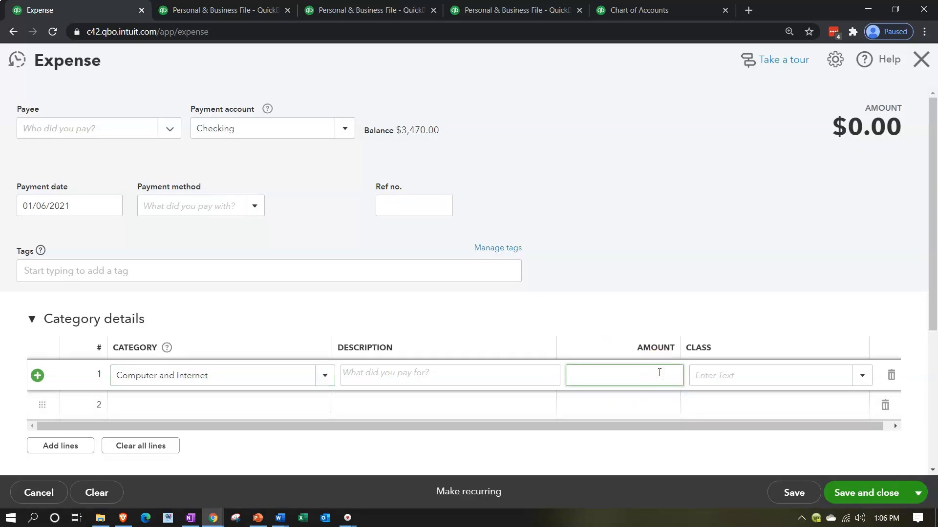
{"action": "type", "text": "75"}
{"action": "key", "text": "Tab"}
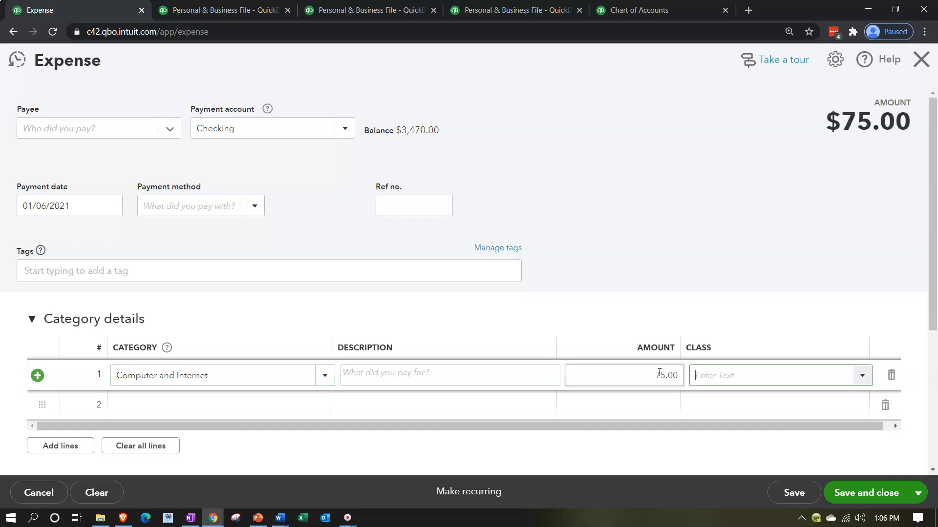
{"action": "left_click", "coordinate": [643, 324]}
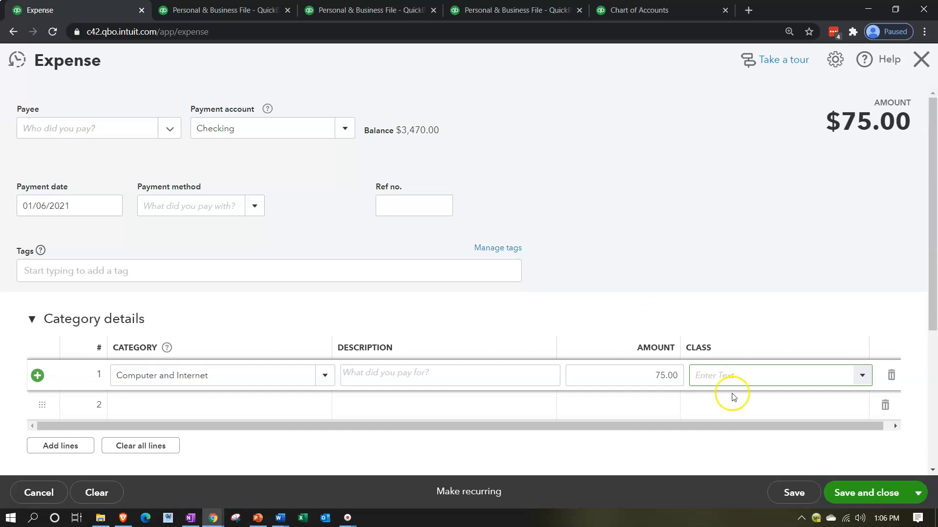
{"action": "left_click", "coordinate": [874, 491]}
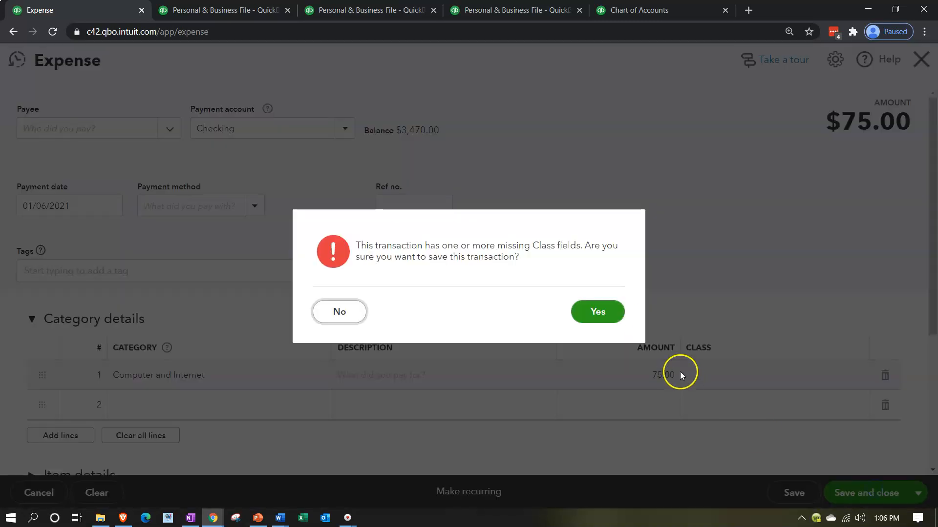
{"action": "left_click", "coordinate": [605, 312]}
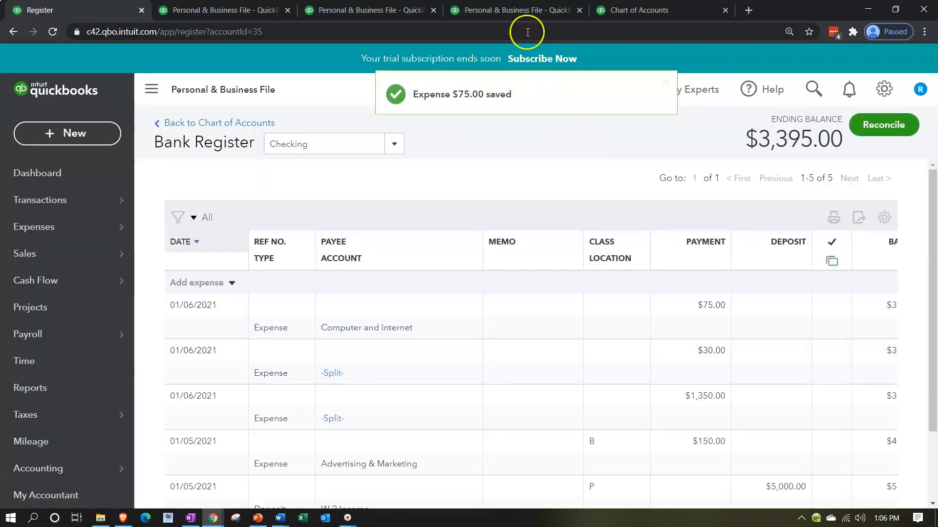
Step: Rerun the Profit and Loss by Class report and examine how the expense without a class is reported
{"action": "left_click", "coordinate": [523, 14]}
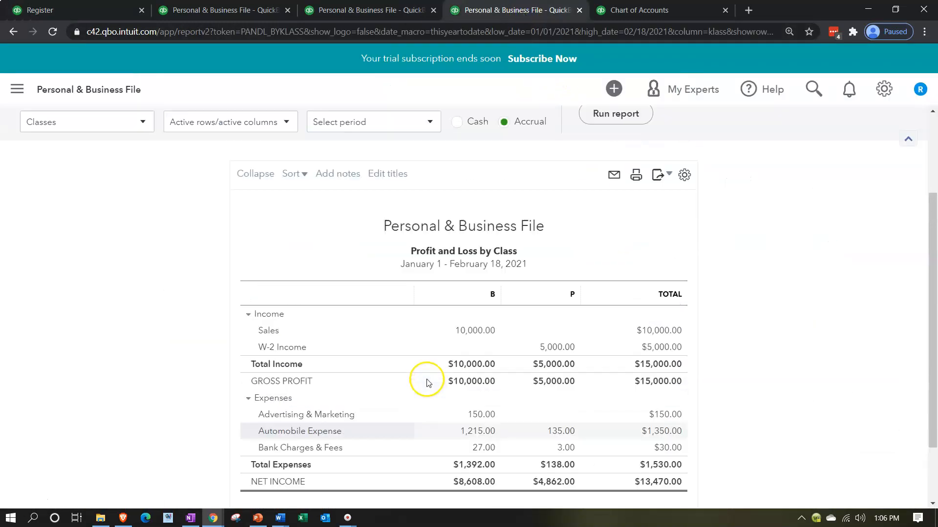
{"action": "scroll", "coordinate": [550, 272], "scroll_direction": "up", "scroll_amount": 3}
{"action": "left_click", "coordinate": [613, 234]}
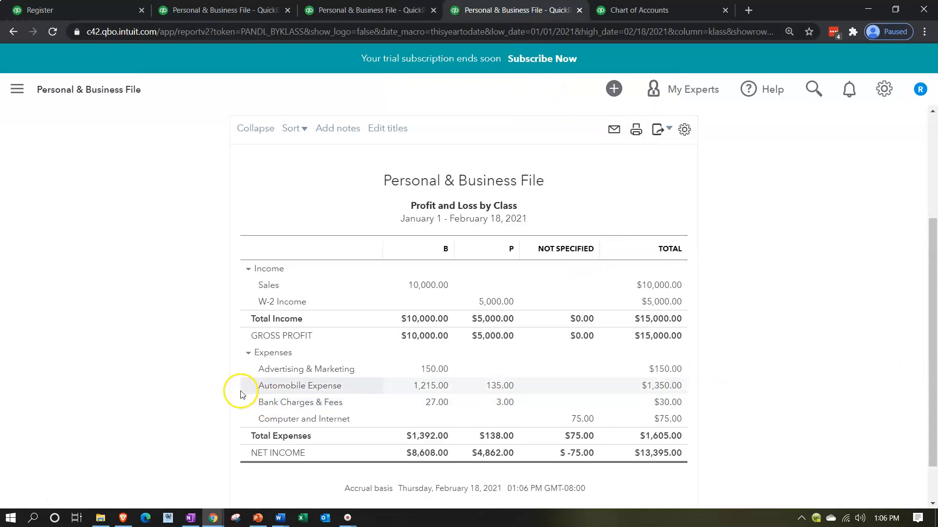
{"action": "scroll", "coordinate": [241, 394], "scroll_direction": "down", "scroll_amount": 1}
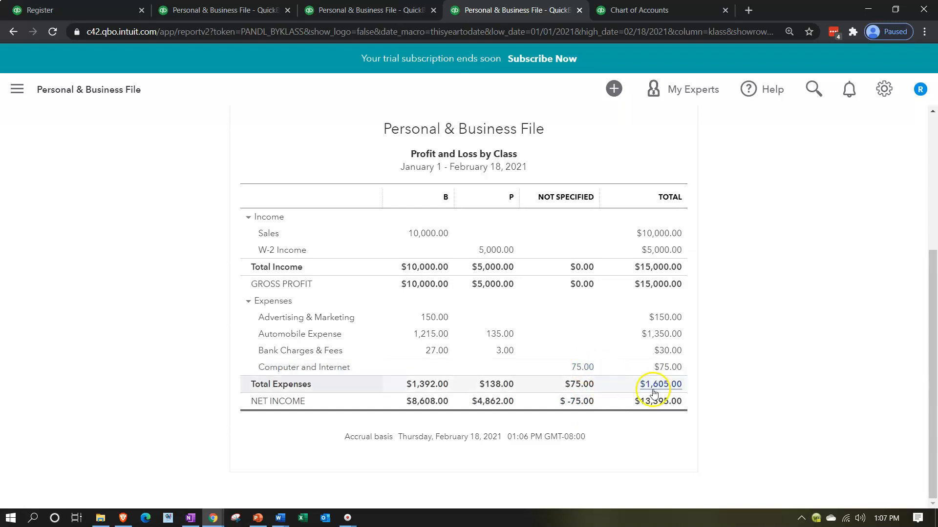
Step: Drill down from the Computer and Internet amount under Not Specified to its transaction report and open the unclassified expense
{"action": "left_click", "coordinate": [587, 373]}
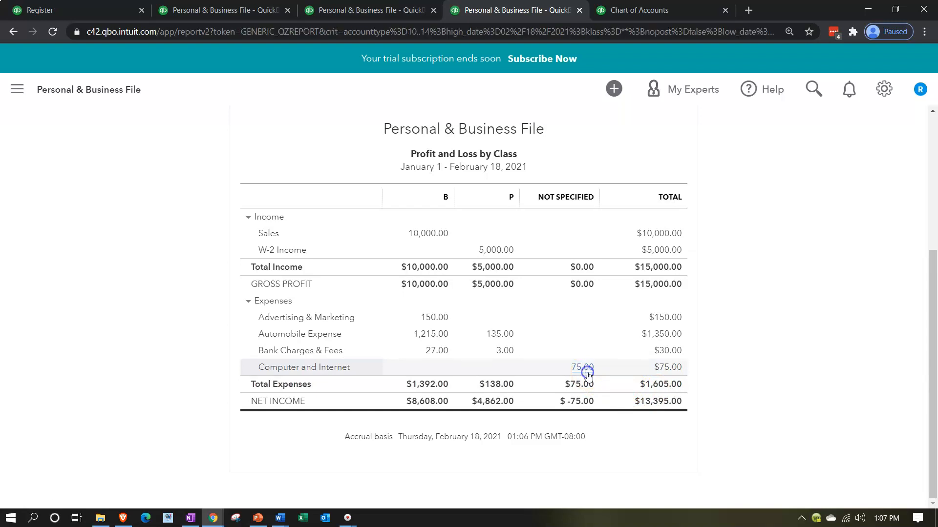
{"action": "left_click", "coordinate": [758, 384]}
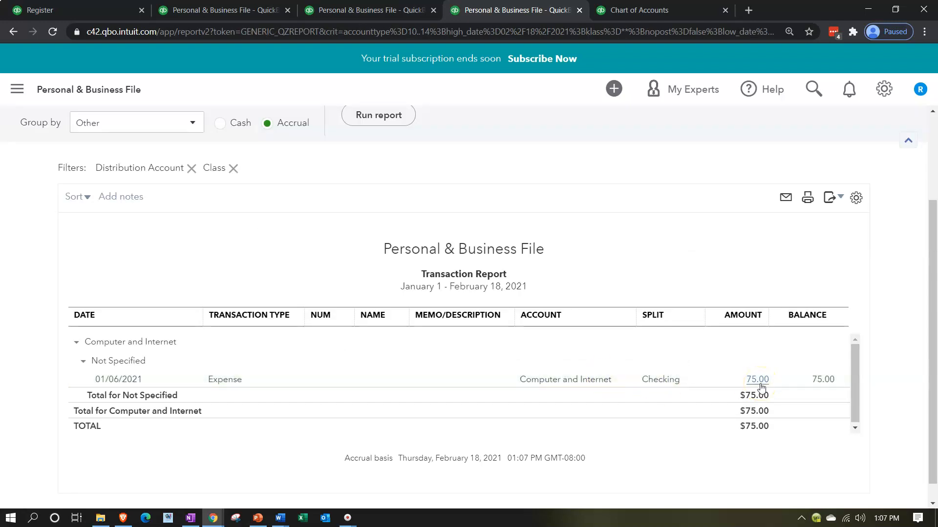
{"action": "left_click", "coordinate": [761, 385]}
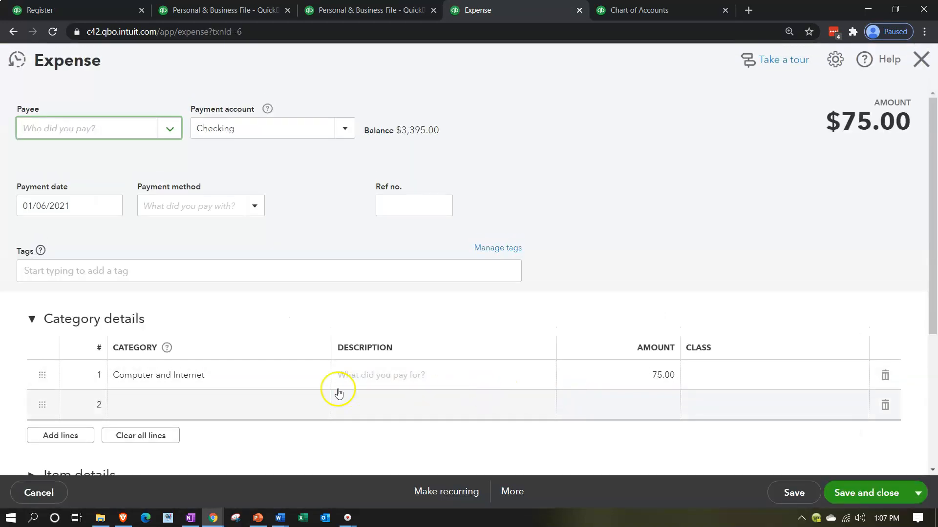
Step: Set the expense's first Computer and Internet line to 67.50 and assign it class B
{"action": "left_click", "coordinate": [655, 377]}
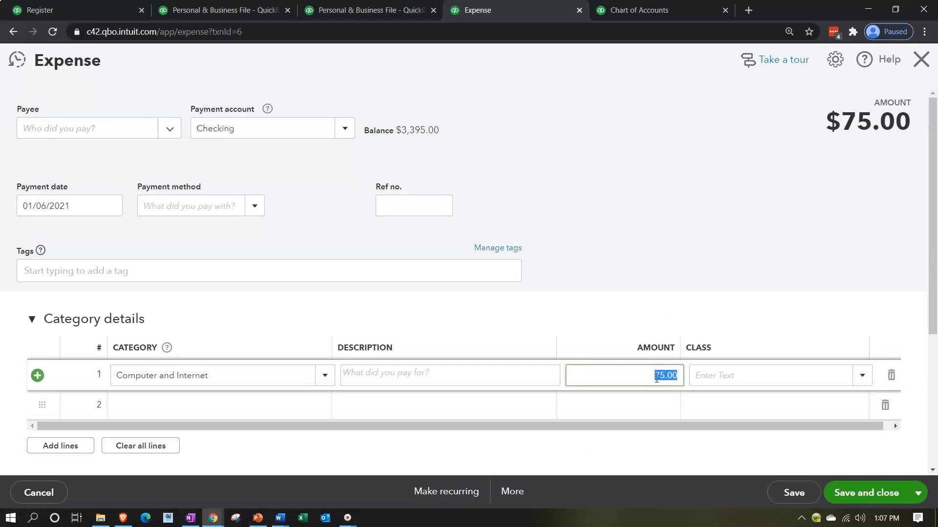
{"action": "type", "text": "67.5"}
{"action": "key", "text": "Tab"}
{"action": "type", "text": "B"}
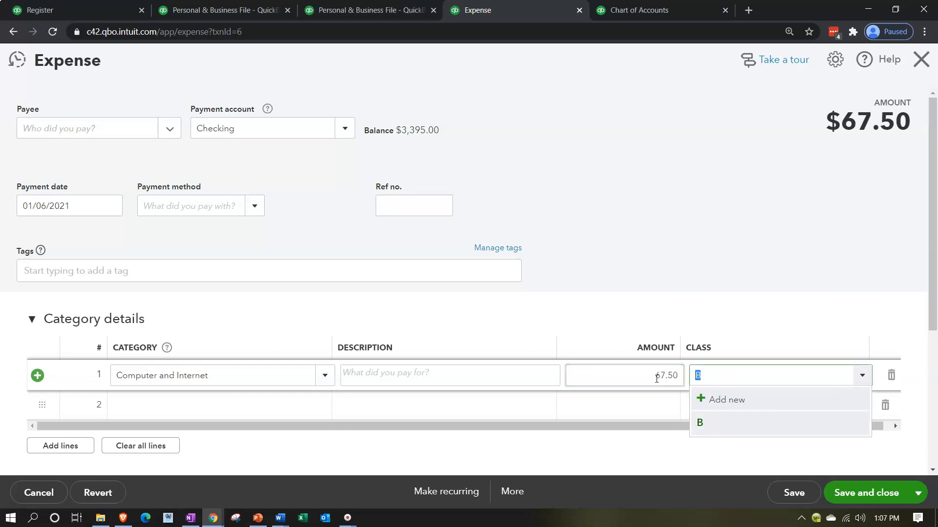
{"action": "key", "text": "Tab"}
Step: Add a second Computer and Internet line for 7.50 to the expense and assign it class P
{"action": "type", "text": "c"}
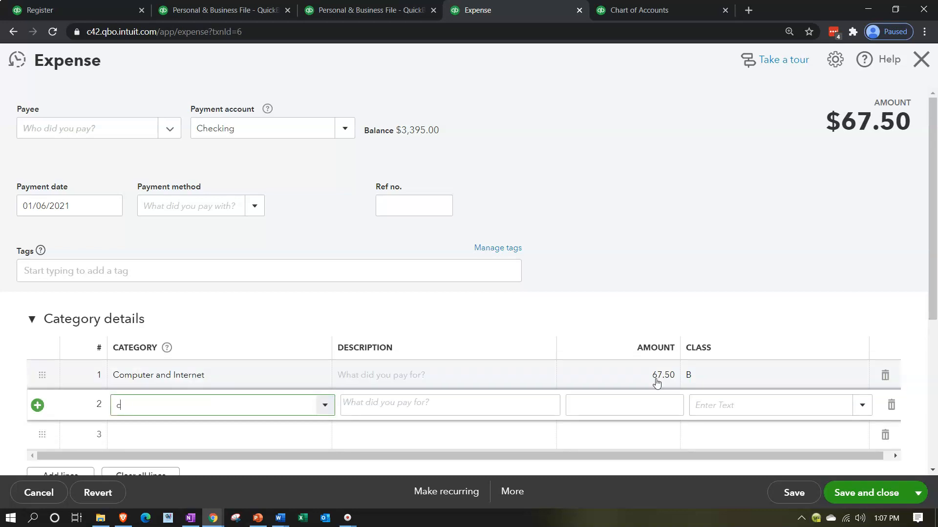
{"action": "type", "text": "omputer and Internet"}
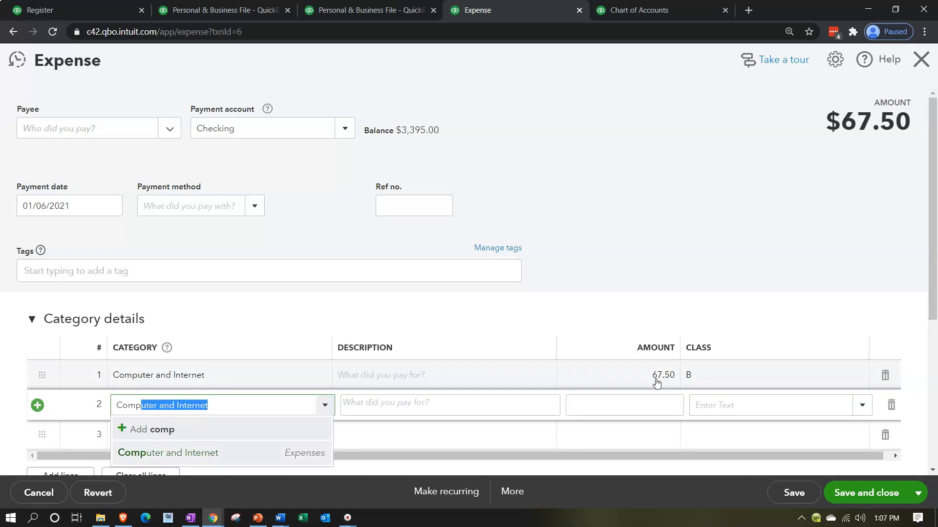
{"action": "key", "text": "Tab"}
{"action": "key", "text": "Tab"}
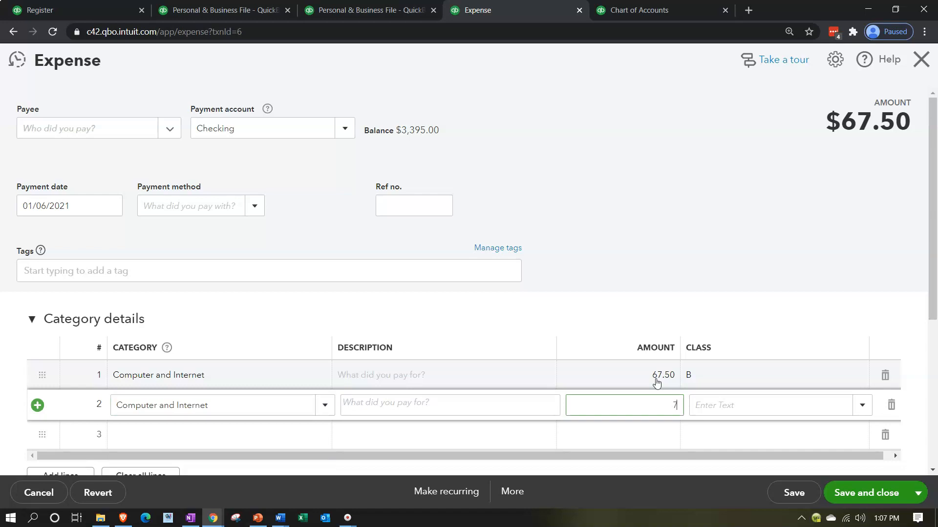
{"action": "key", "text": "Tab"}
{"action": "type", "text": "P"}
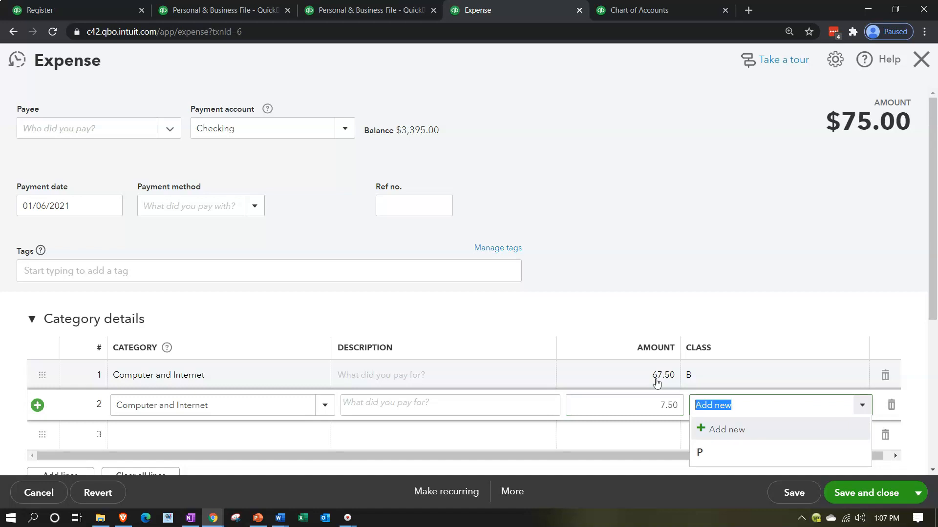
{"action": "key", "text": "Tab"}
Step: Save and close the split expense and return from the transaction report to the Profit and Loss by Class summary
{"action": "left_click", "coordinate": [856, 497]}
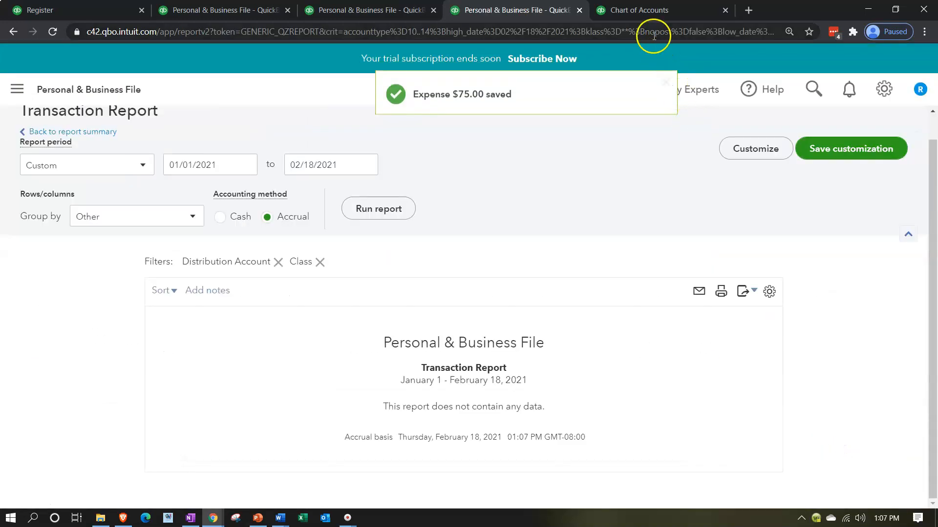
{"action": "scroll", "coordinate": [115, 291], "scroll_direction": "up", "scroll_amount": 1}
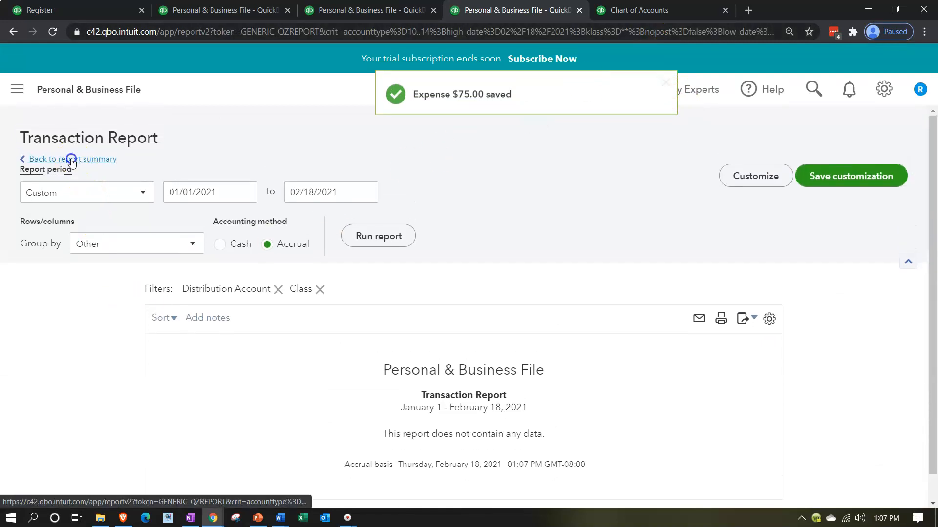
{"action": "left_click", "coordinate": [70, 158]}
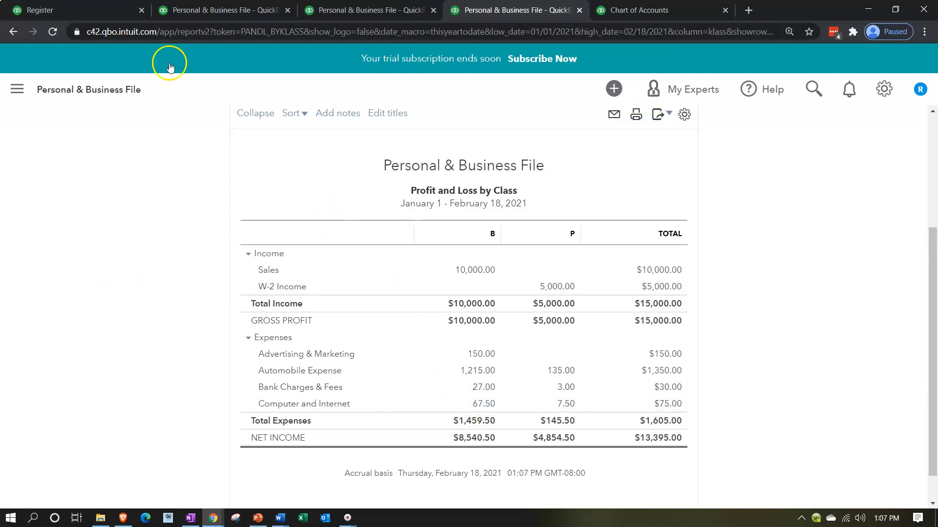
Step: Start another expense from the Checking register and create a Groceries account of type Expenses as its first line's category
{"action": "left_click", "coordinate": [49, 10]}
{"action": "left_click", "coordinate": [54, 138]}
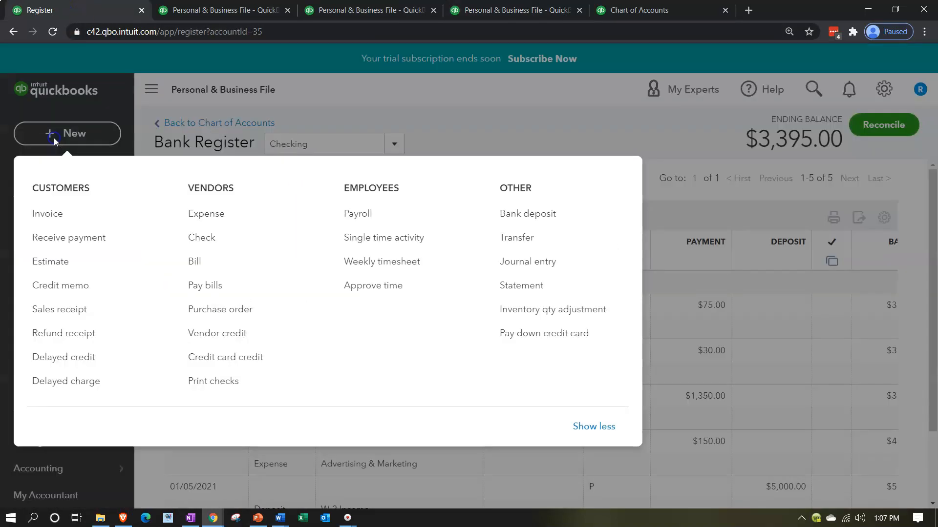
{"action": "left_click", "coordinate": [217, 219]}
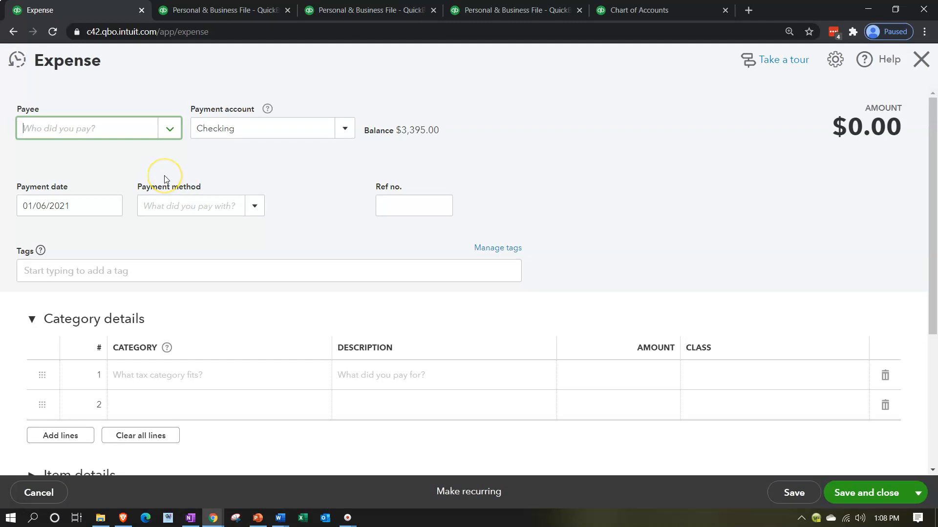
{"action": "left_click", "coordinate": [145, 380]}
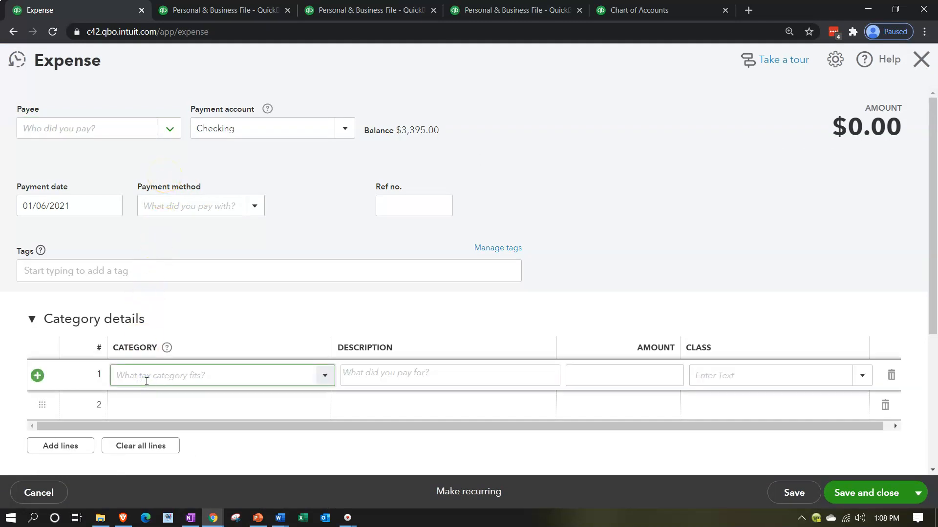
{"action": "type", "text": "Groceries"}
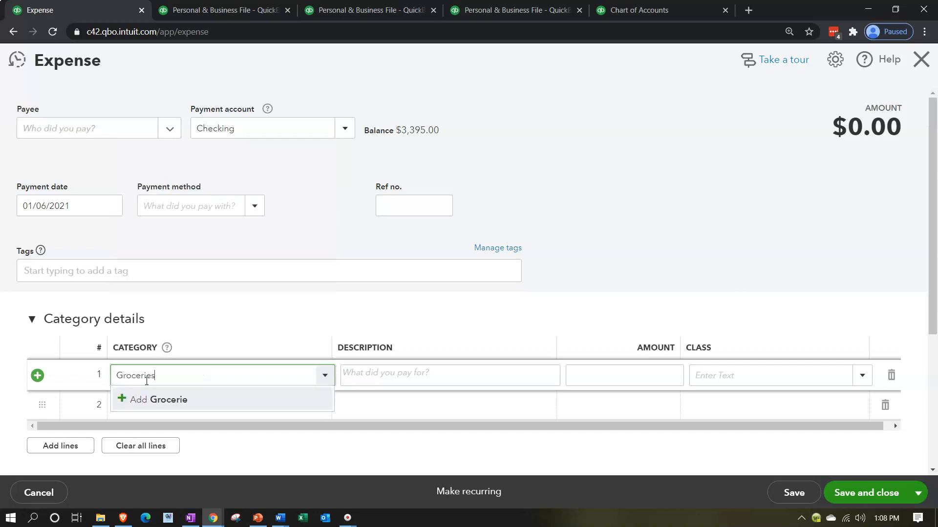
{"action": "key", "text": "Return"}
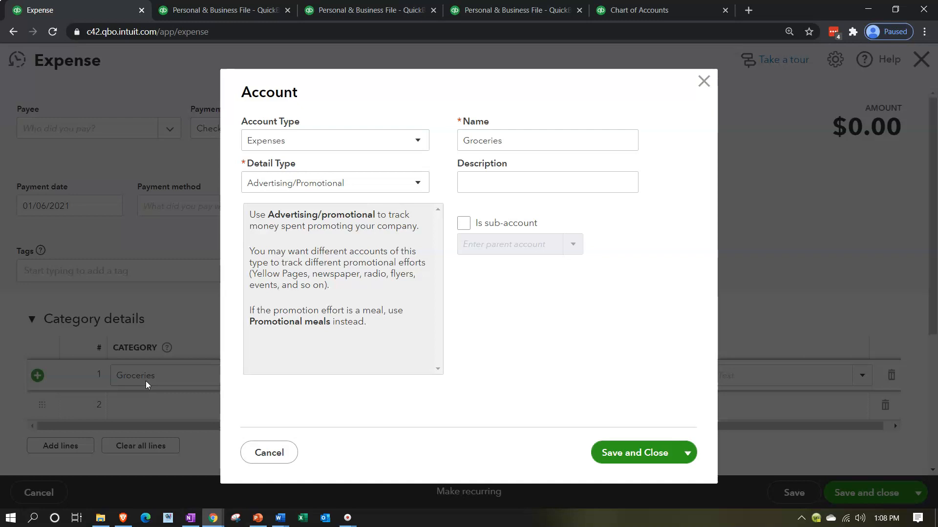
{"action": "left_click", "coordinate": [625, 456]}
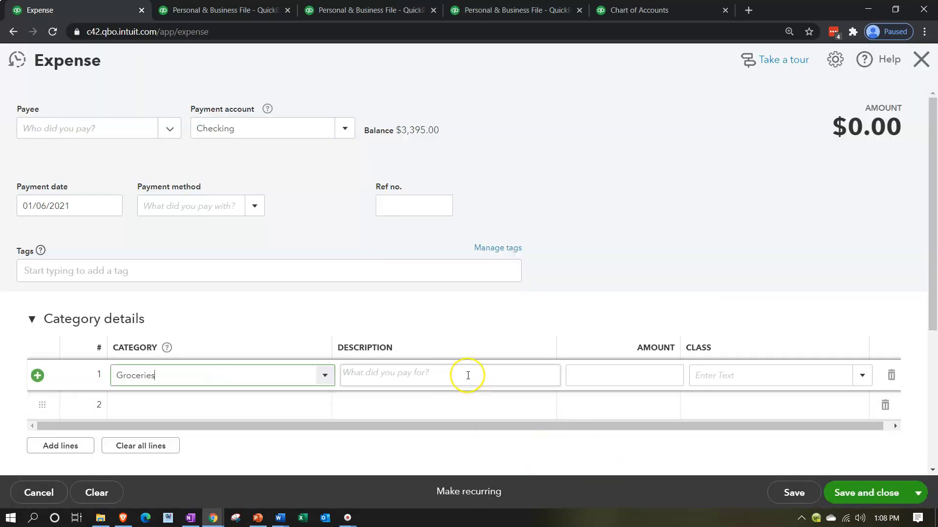
Step: Set the Groceries line's amount to 267 and assign it class P
{"action": "left_click", "coordinate": [615, 377]}
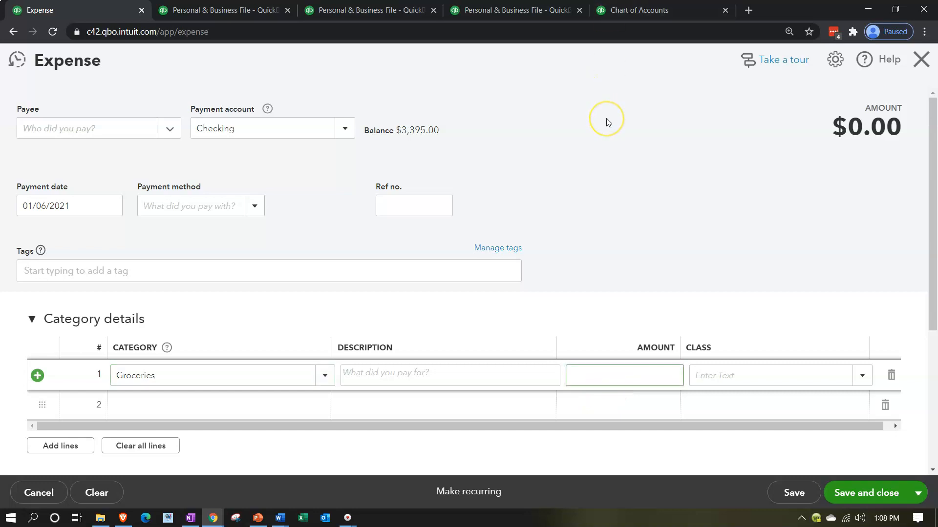
{"action": "key", "text": "Tab"}
{"action": "type", "text": "P"}
{"action": "key", "text": "Down"}
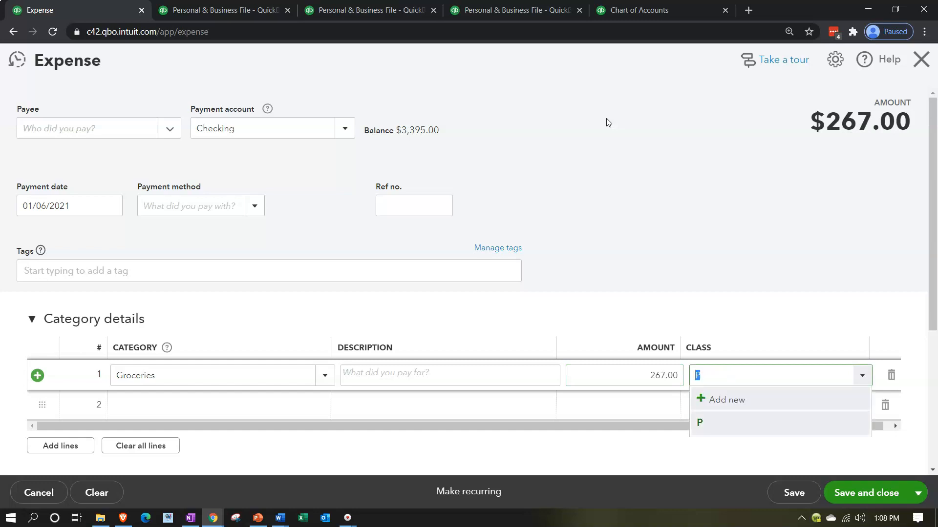
{"action": "key", "text": "Tab"}
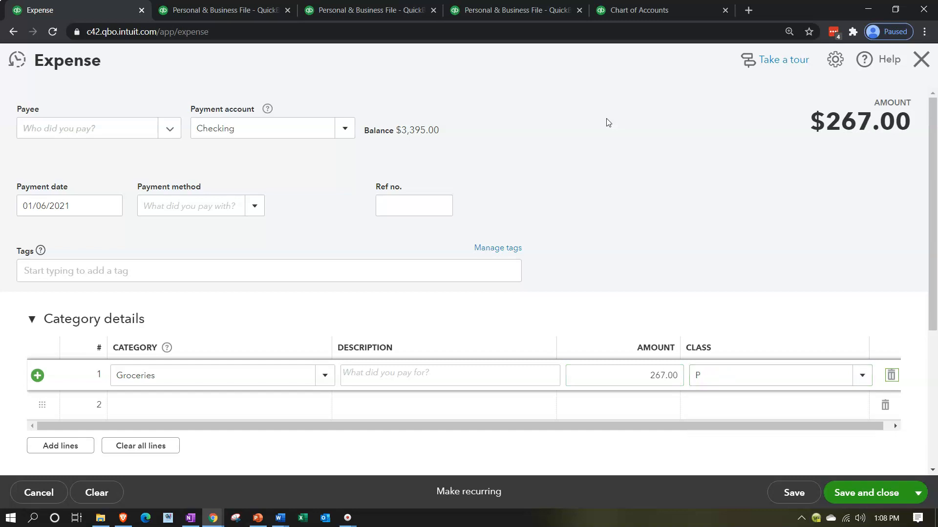
Step: Save and close the groceries expense, and rerun the Profit and Loss by Class report
{"action": "left_click", "coordinate": [865, 489]}
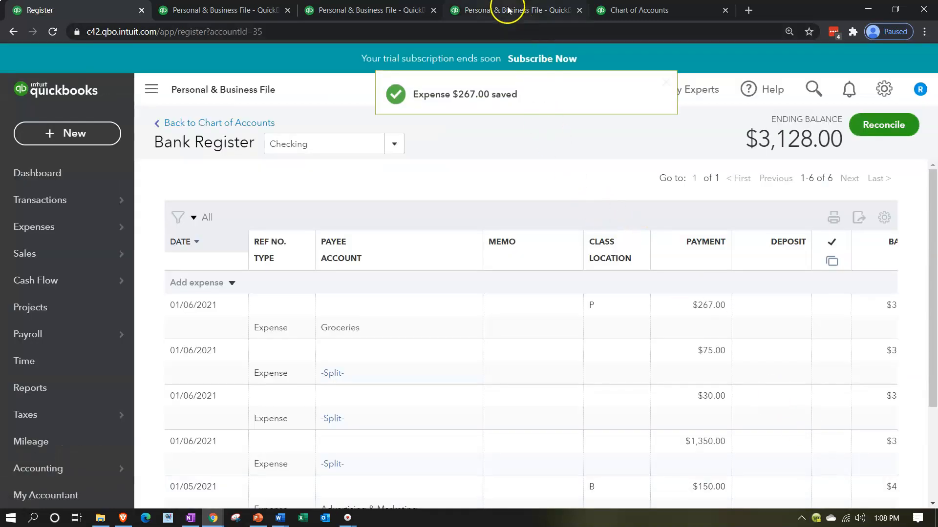
{"action": "left_click", "coordinate": [506, 7]}
{"action": "scroll", "coordinate": [555, 174], "scroll_direction": "up", "scroll_amount": 4}
{"action": "left_click", "coordinate": [611, 241]}
{"action": "scroll", "coordinate": [291, 362], "scroll_direction": "down", "scroll_amount": 2}
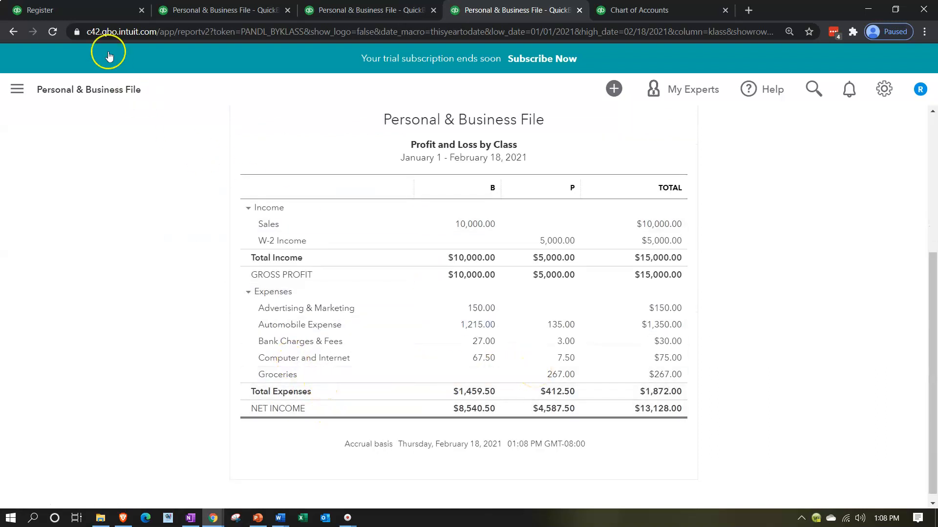
Step: Start a new expense paid from Checking with the payment date 01/07/2021
{"action": "left_click", "coordinate": [97, 14]}
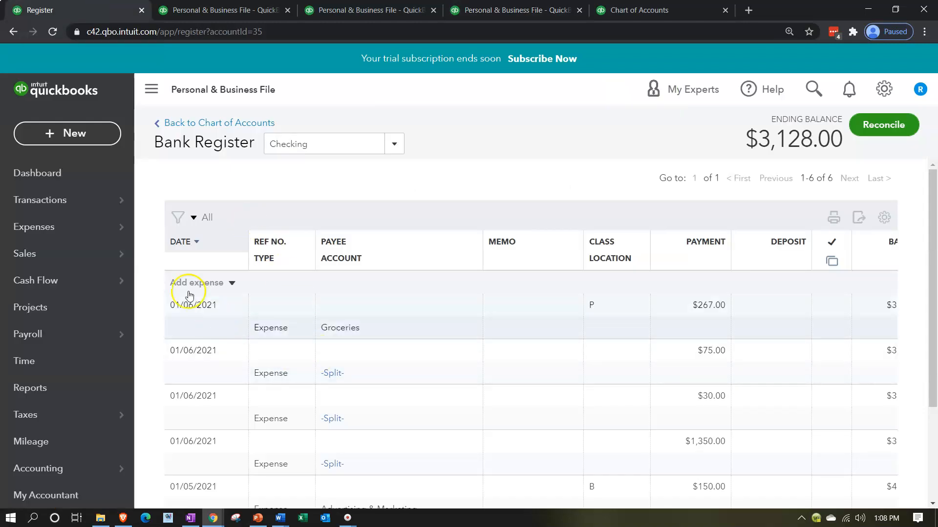
{"action": "left_click", "coordinate": [82, 133]}
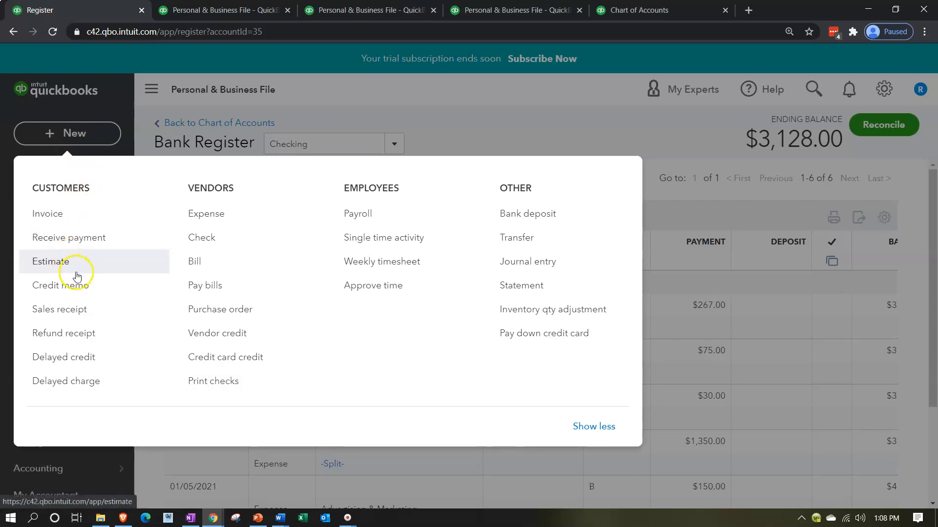
{"action": "left_click", "coordinate": [204, 213]}
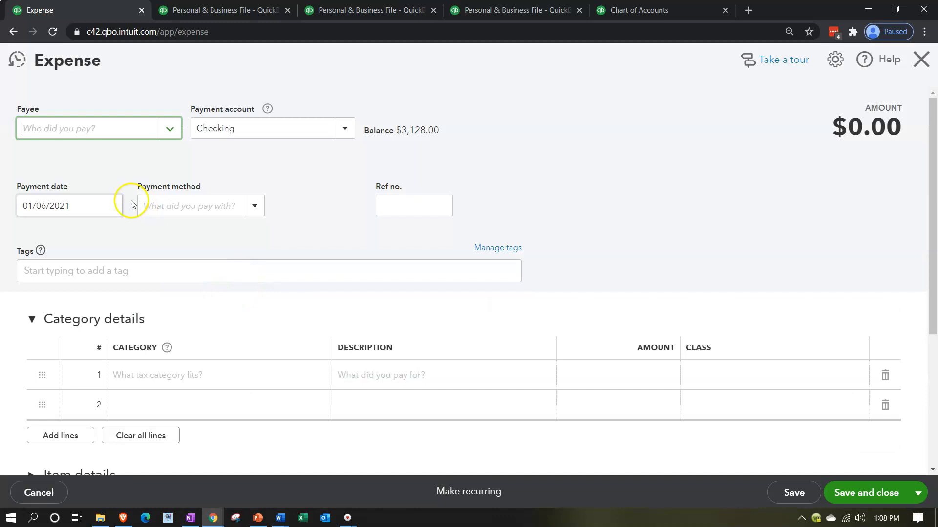
{"action": "left_click", "coordinate": [61, 208]}
{"action": "key", "text": "plus"}
{"action": "key", "text": "Tab"}
{"action": "key", "text": "Tab"}
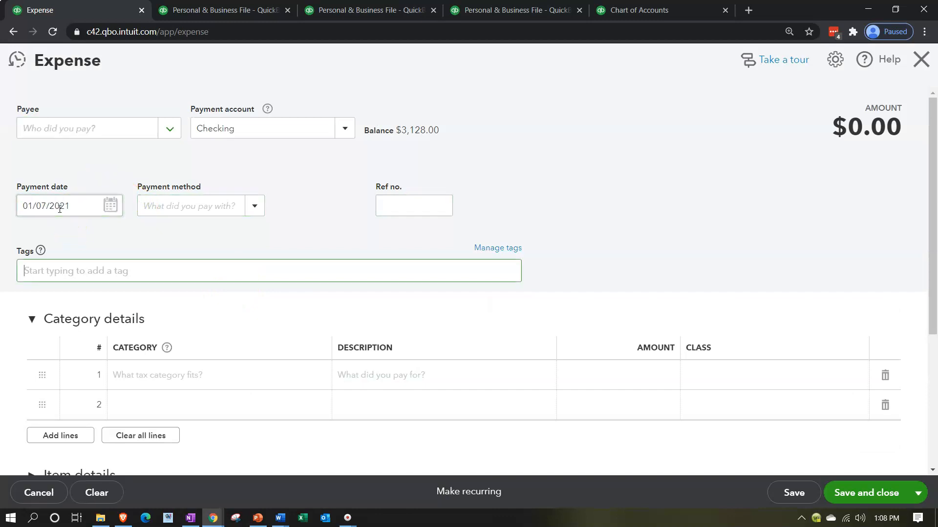
Step: Enter a 50.00 Office Supplies & Software line with class B, and save and close the expense
{"action": "key", "text": "Tab"}
{"action": "type", "text": "Off"}
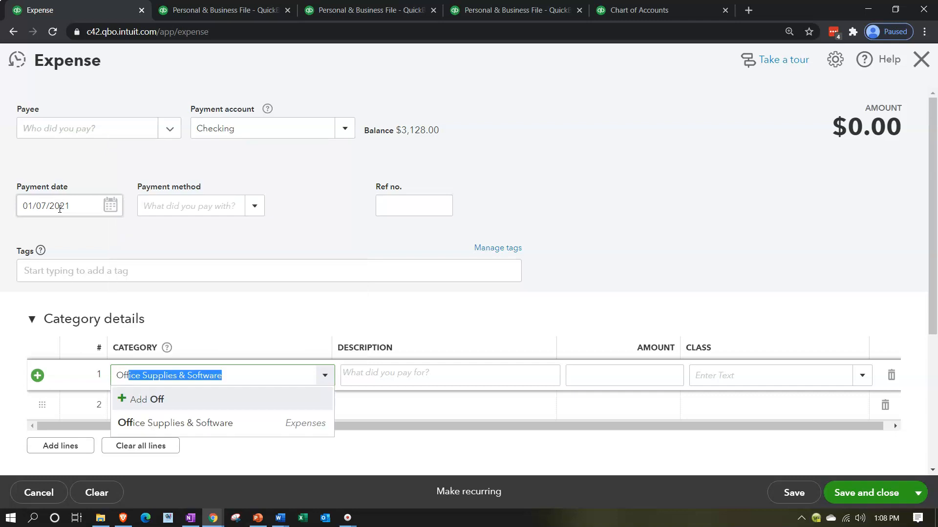
{"action": "key", "text": "Tab"}
{"action": "key", "text": "Tab"}
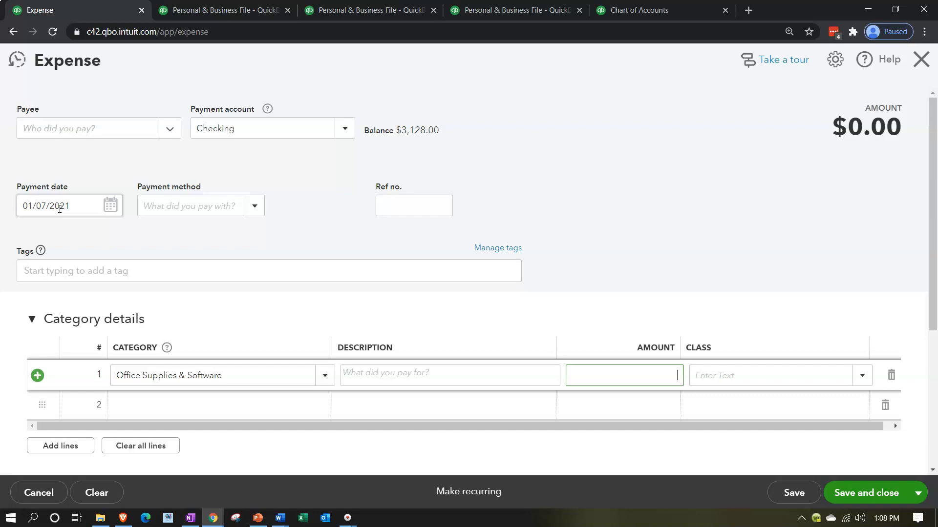
{"action": "type", "text": "50"}
{"action": "key", "text": "Tab"}
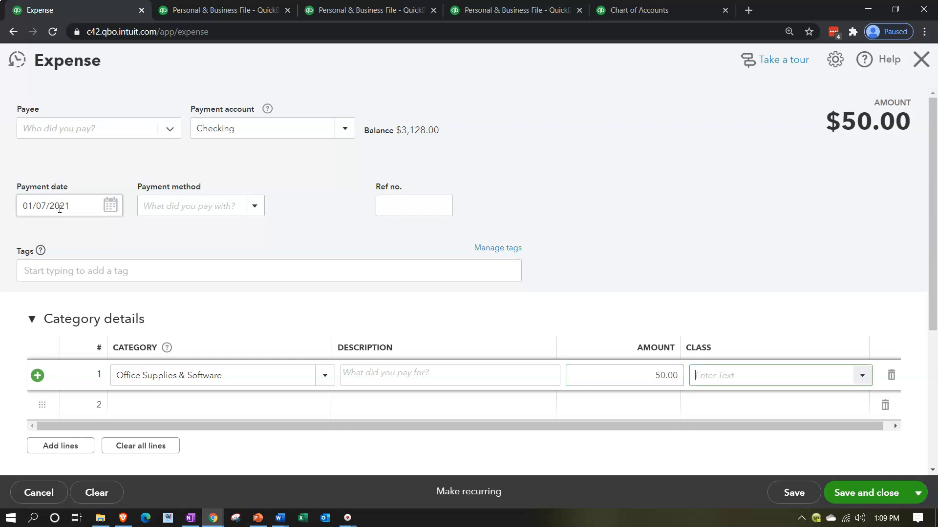
{"action": "type", "text": "B"}
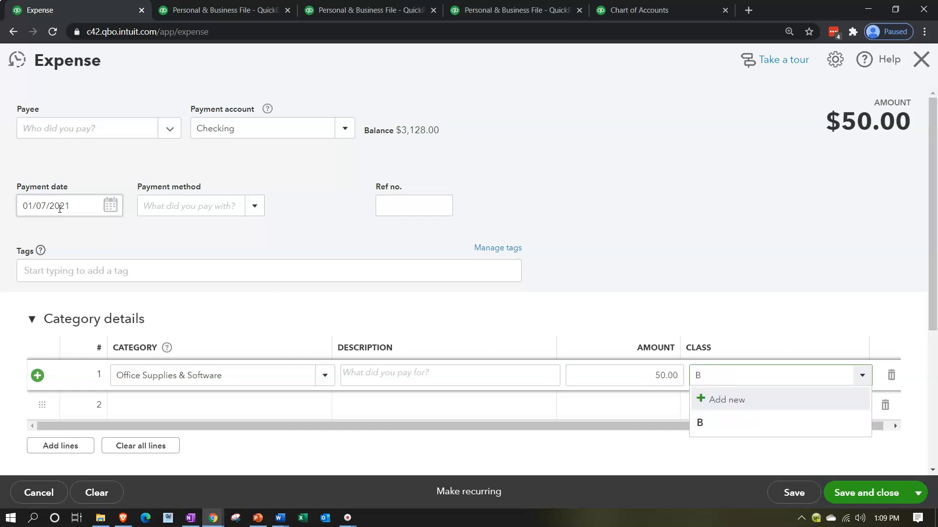
{"action": "key", "text": "Down"}
{"action": "key", "text": "Down"}
{"action": "key", "text": "Tab"}
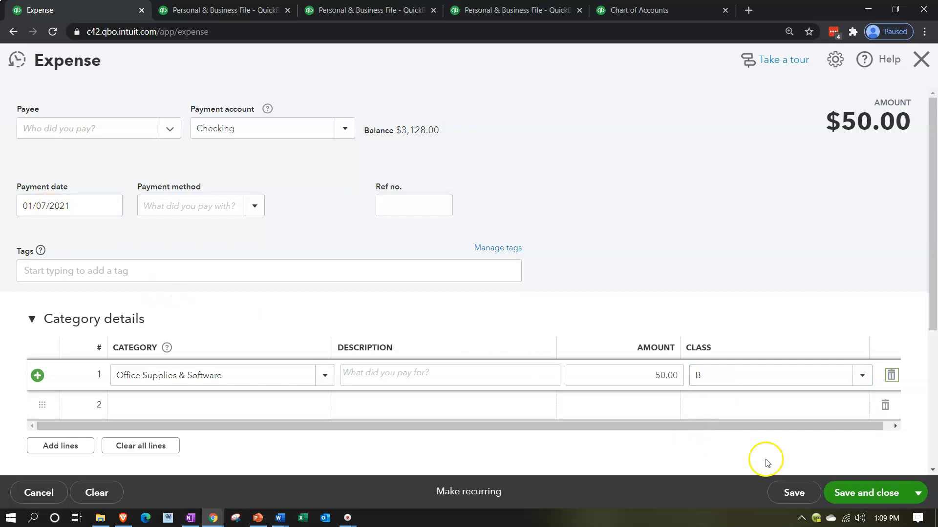
{"action": "left_click", "coordinate": [864, 495]}
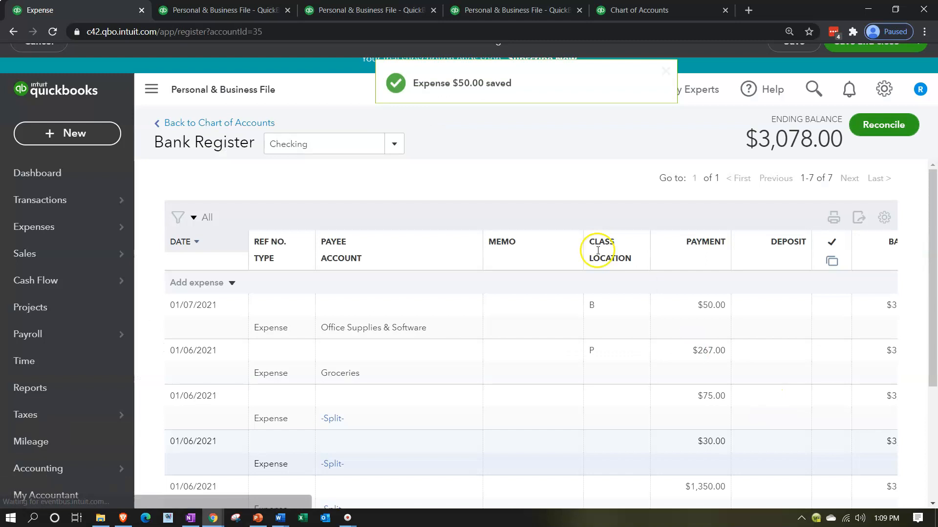
Step: Rerun the Profit and Loss by Class report to check the office supplies expense in the business column
{"action": "left_click", "coordinate": [494, 10]}
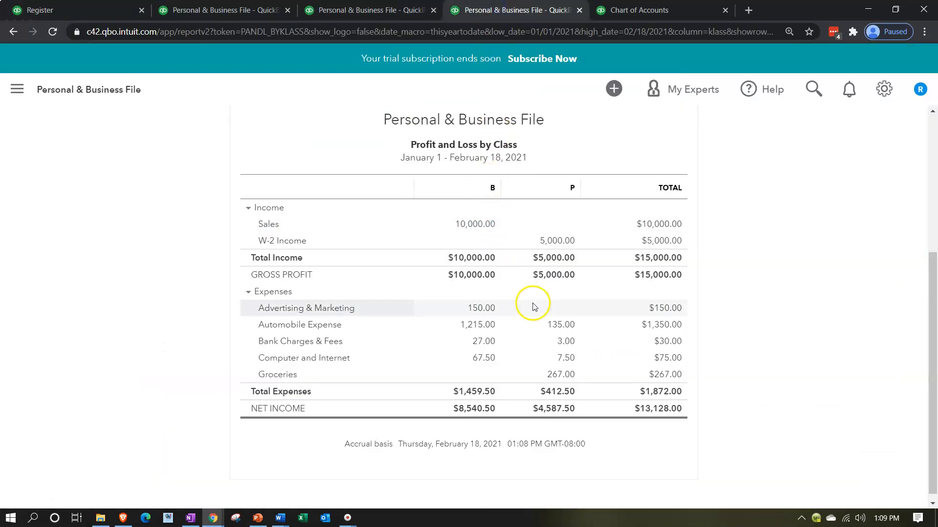
{"action": "scroll", "coordinate": [534, 305], "scroll_direction": "up", "scroll_amount": 3}
{"action": "left_click", "coordinate": [617, 131]}
{"action": "scroll", "coordinate": [247, 272], "scroll_direction": "down", "scroll_amount": 3}
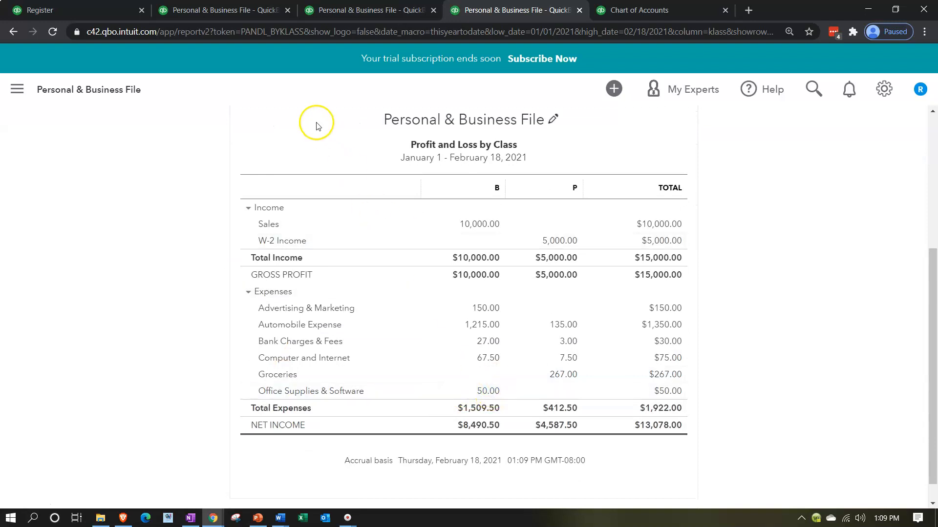
Step: Start another expense and add Personal Purchases as a new Expenses account for its first category line
{"action": "left_click", "coordinate": [73, 10]}
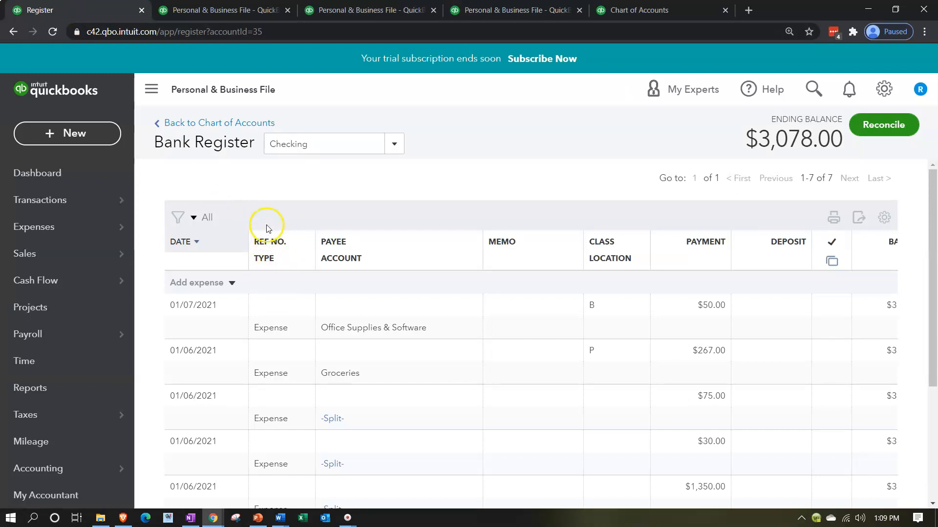
{"action": "left_click", "coordinate": [80, 133]}
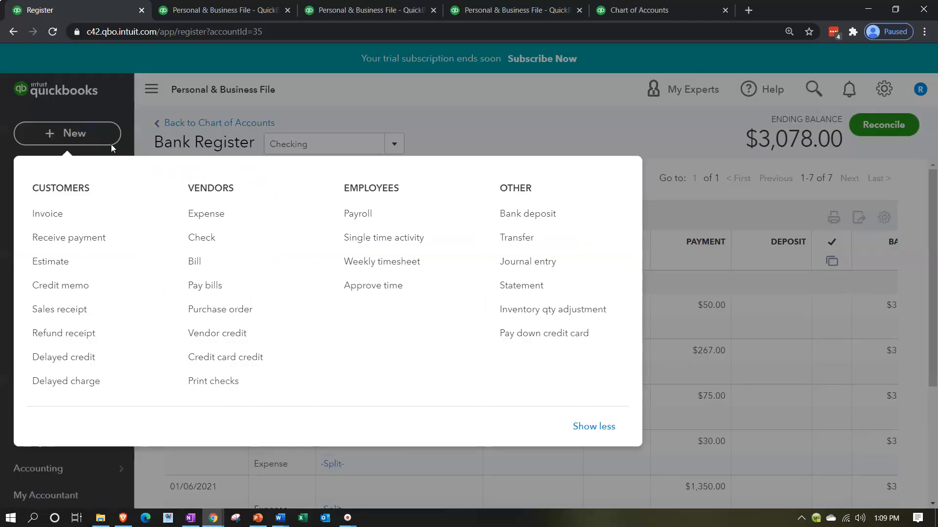
{"action": "left_click", "coordinate": [203, 215]}
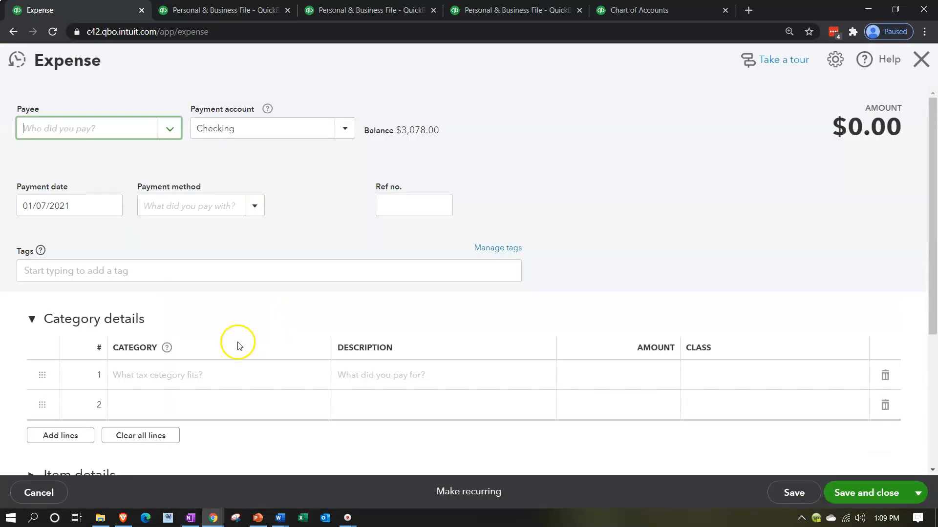
{"action": "left_click", "coordinate": [170, 377]}
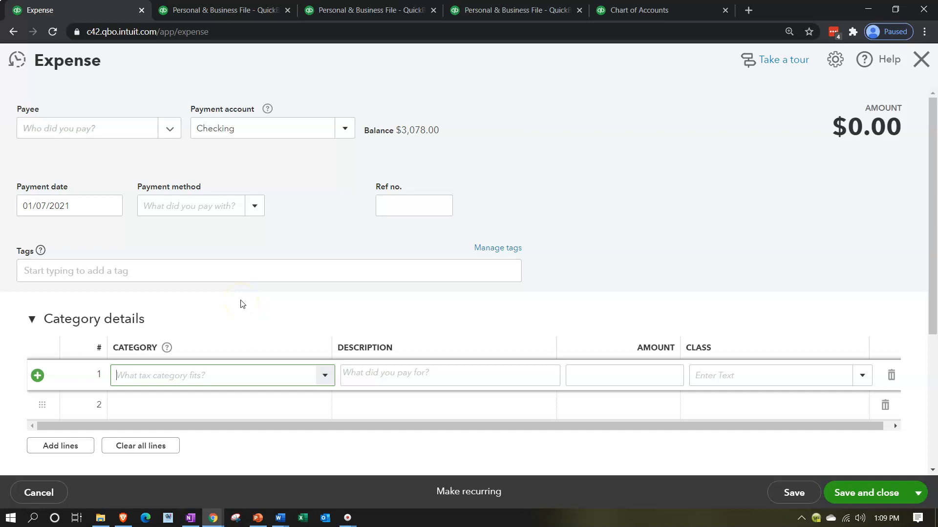
{"action": "type", "text": "Per"}
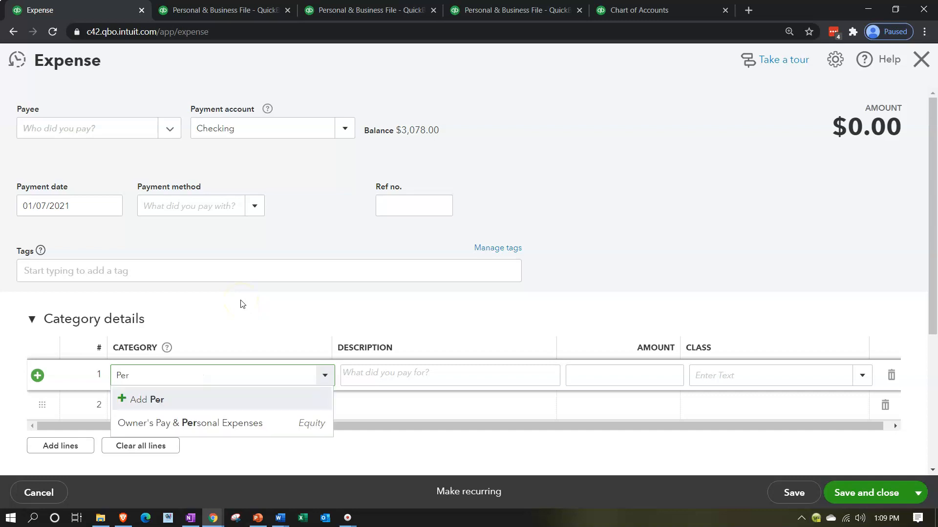
{"action": "type", "text": "sonal Purchases"}
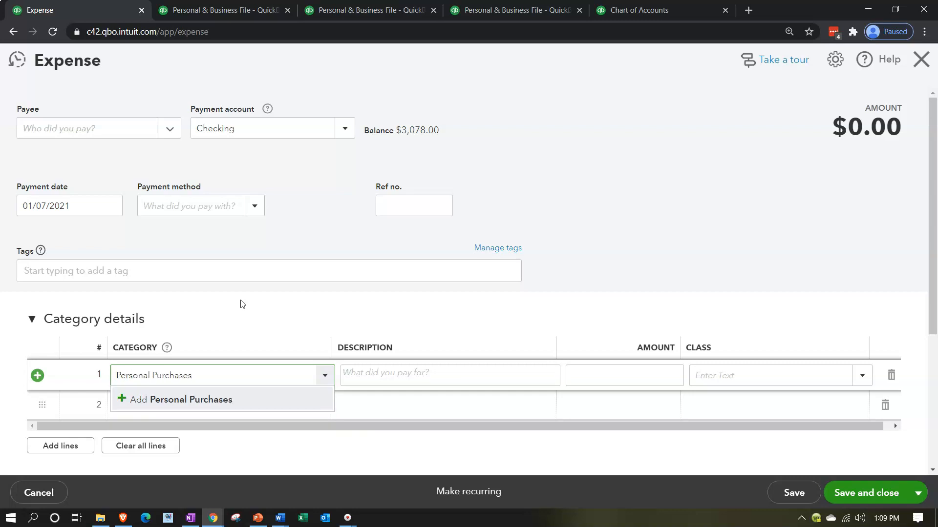
{"action": "key", "text": "Return"}
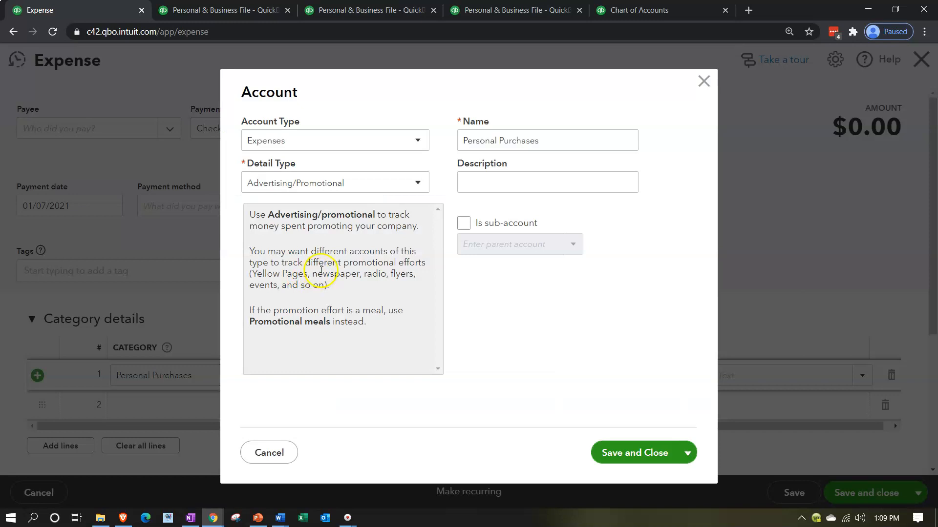
{"action": "left_click", "coordinate": [639, 458]}
Step: Set the Personal Purchases line to 67.00 with class P, and save and close the expense
{"action": "left_click", "coordinate": [650, 374]}
{"action": "type", "text": "67"}
{"action": "key", "text": "Tab"}
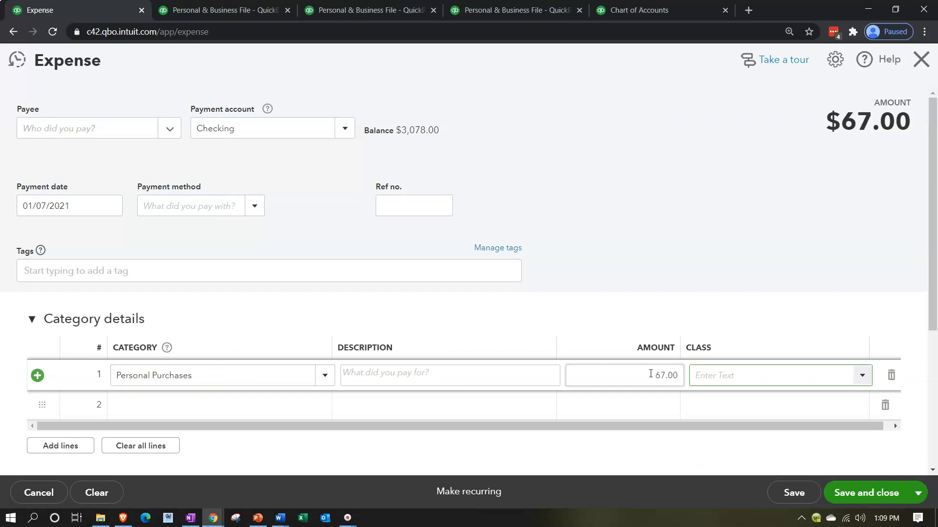
{"action": "type", "text": "P"}
{"action": "key", "text": "Down"}
{"action": "key", "text": "Tab"}
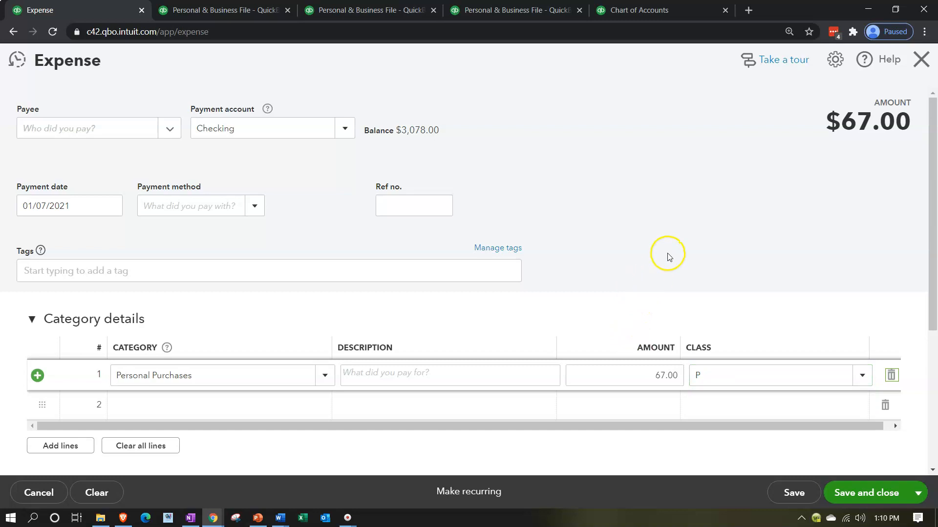
{"action": "scroll", "coordinate": [666, 259], "scroll_direction": "down", "scroll_amount": 1}
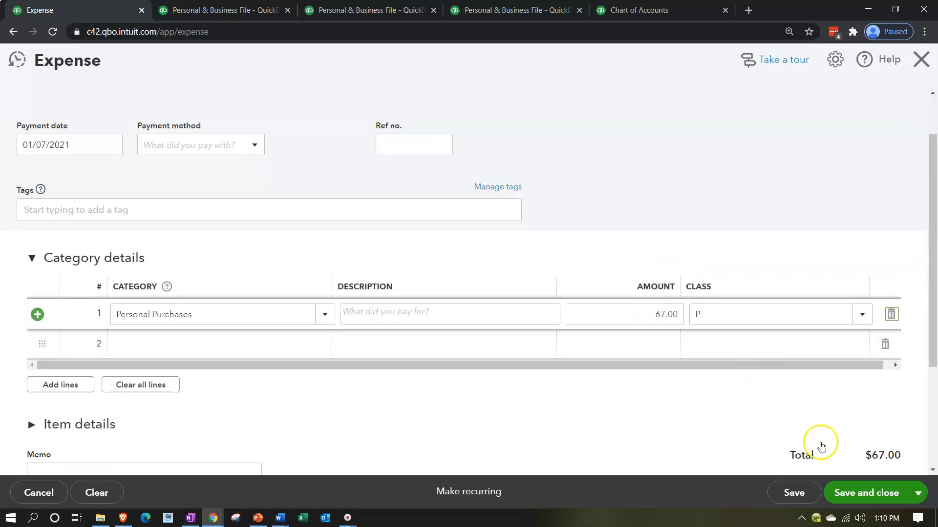
{"action": "left_click", "coordinate": [865, 494]}
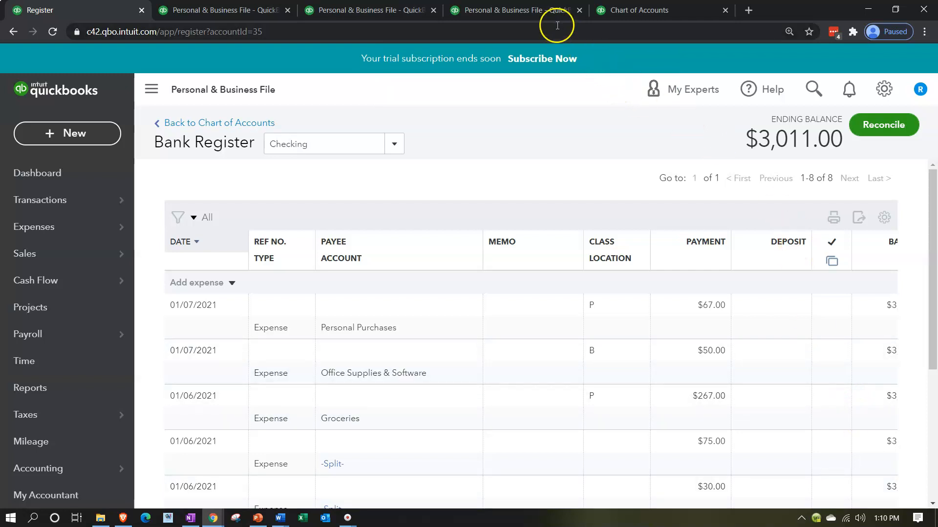
Step: Rerun the Profit and Loss by Class report to check the Personal Purchases expense
{"action": "left_click", "coordinate": [534, 10]}
{"action": "scroll", "coordinate": [519, 168], "scroll_direction": "up", "scroll_amount": 4}
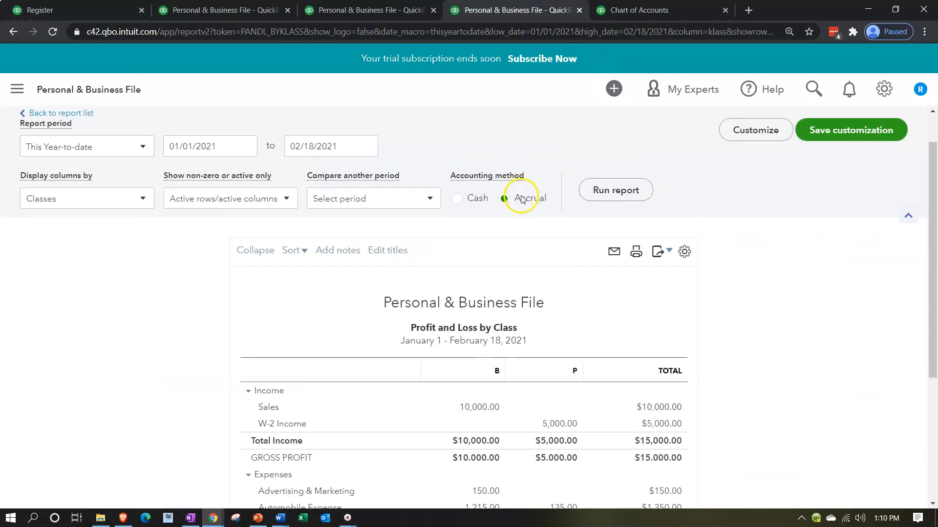
{"action": "left_click", "coordinate": [609, 192]}
{"action": "scroll", "coordinate": [210, 321], "scroll_direction": "down", "scroll_amount": 3}
{"action": "scroll", "coordinate": [210, 322], "scroll_direction": "down", "scroll_amount": 2}
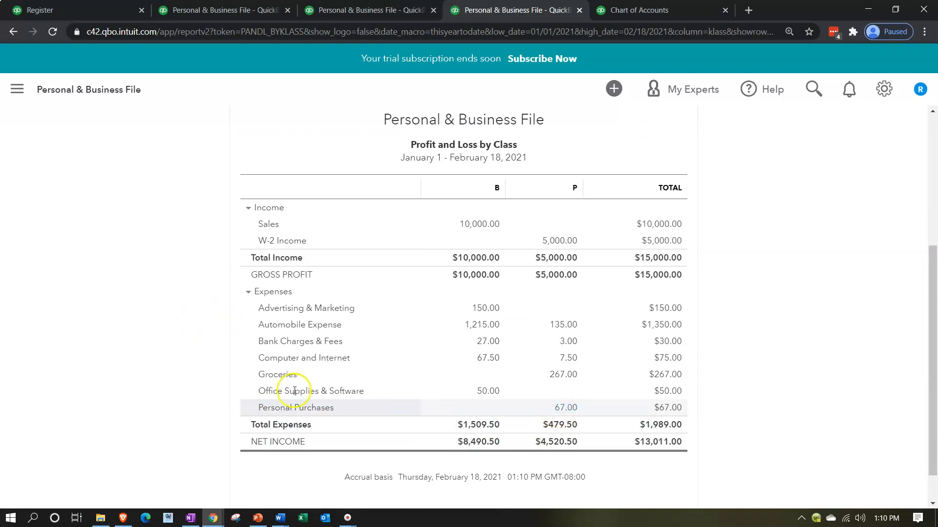
Step: Start a new expense and set the first line's category to Rent & Lease
{"action": "left_click", "coordinate": [79, 14]}
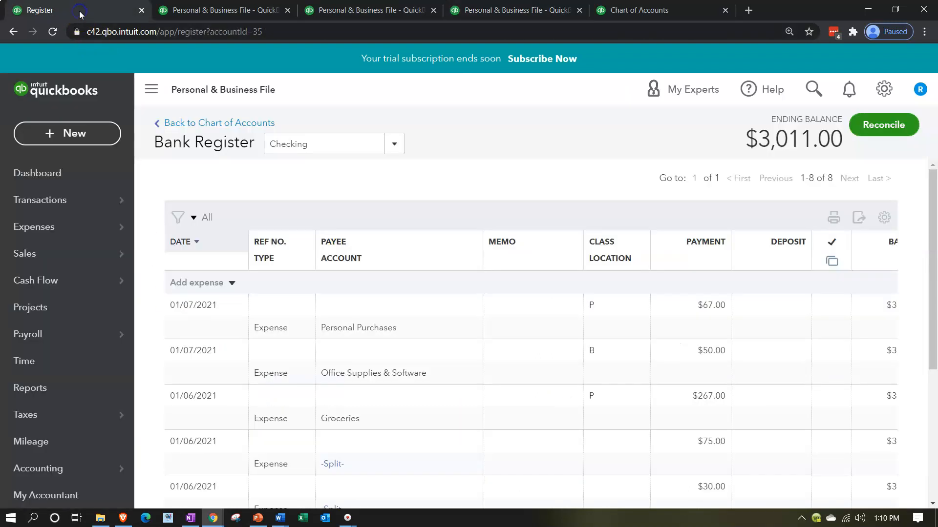
{"action": "left_click", "coordinate": [82, 134]}
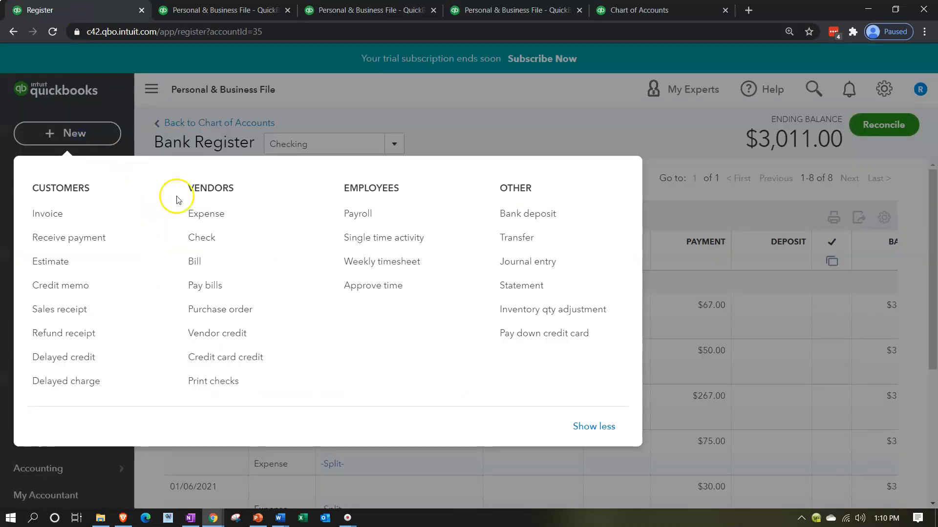
{"action": "left_click", "coordinate": [201, 213]}
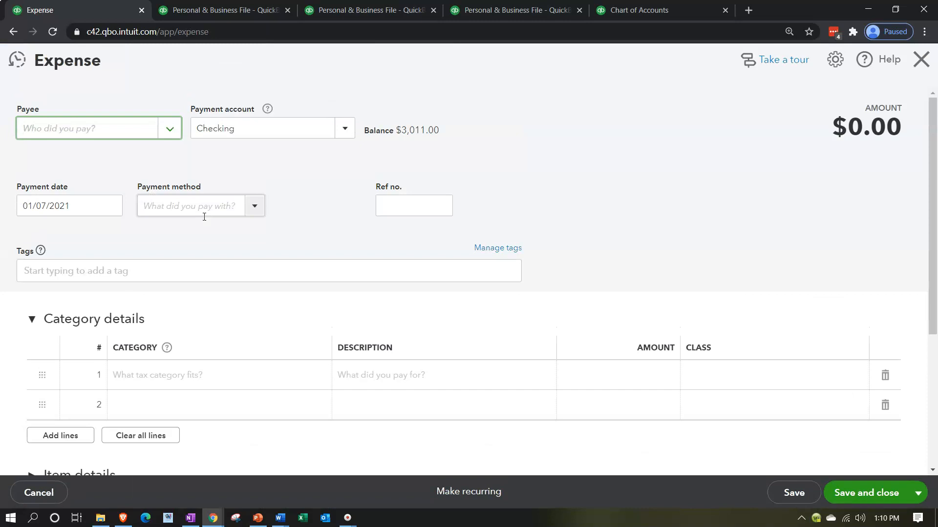
{"action": "scroll", "coordinate": [211, 279], "scroll_direction": "down", "scroll_amount": 1}
{"action": "left_click", "coordinate": [193, 315]}
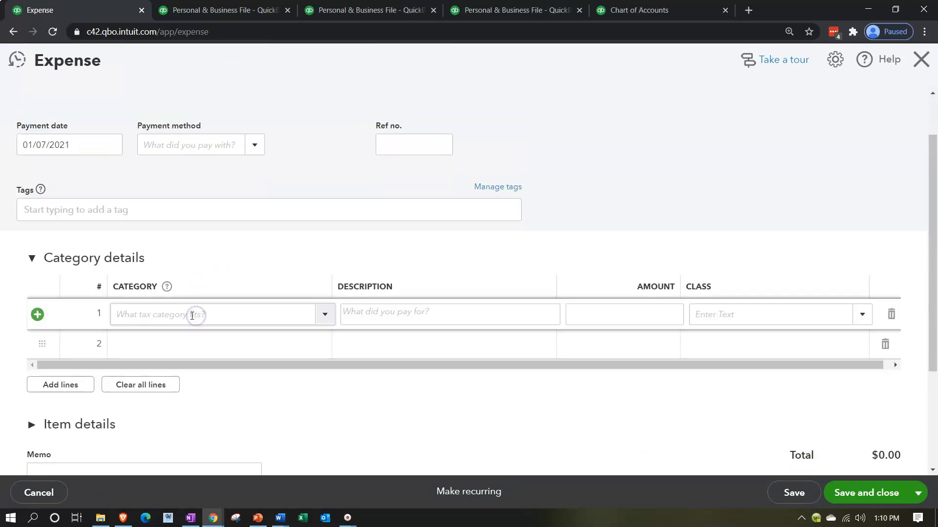
{"action": "left_click", "coordinate": [192, 315]}
{"action": "type", "text": "Rent & Lease"}
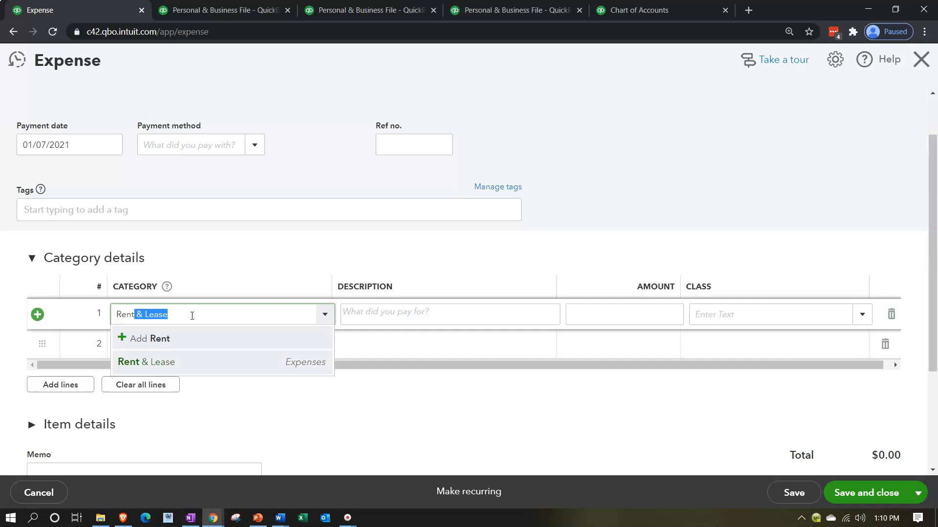
{"action": "key", "text": "Tab"}
{"action": "key", "text": "Tab"}
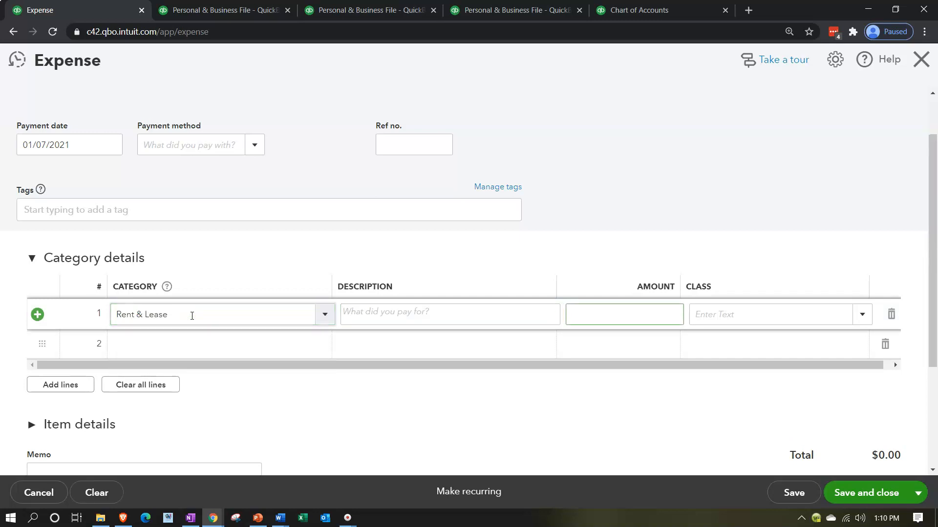
Step: Set the Rent & Lease line's amount to 330.00 and its class to B
{"action": "type", "text": "330"}
{"action": "key", "text": "Tab"}
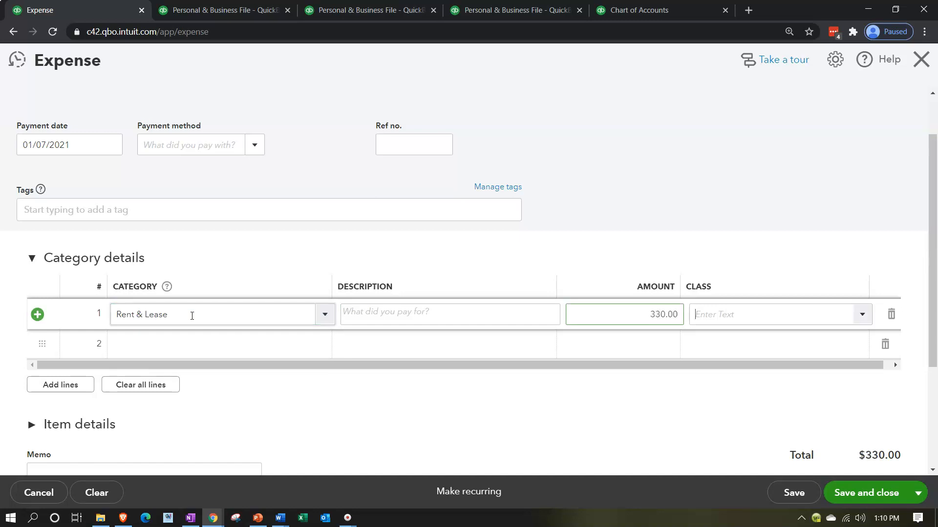
{"action": "type", "text": "B"}
{"action": "key", "text": "Tab"}
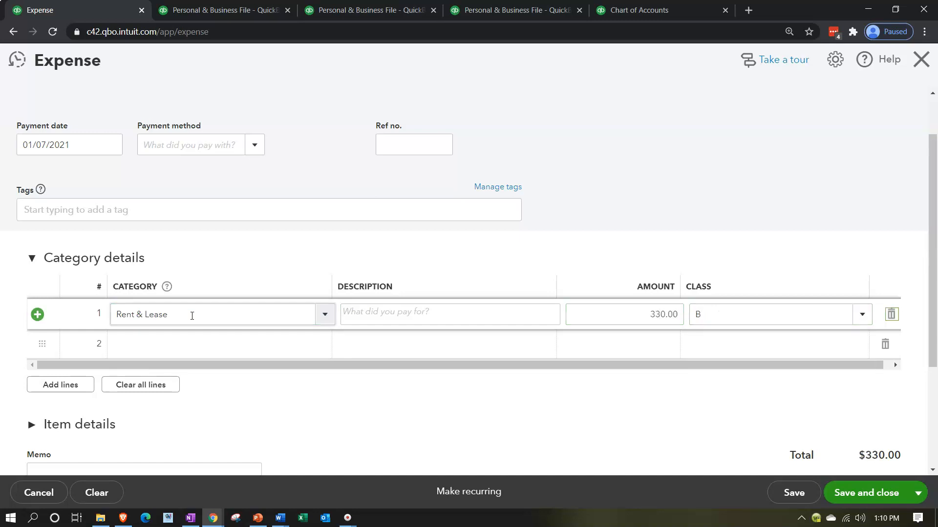
Step: Add a second line to the expense with the category Rent & Lease
{"action": "key", "text": "Tab"}
{"action": "key", "text": "Tab"}
{"action": "left_click", "coordinate": [153, 344]}
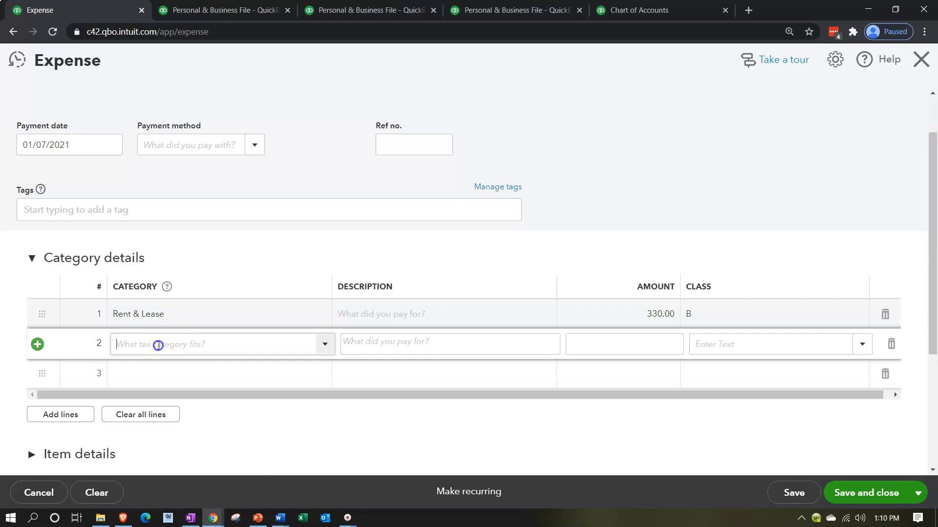
{"action": "type", "text": "Rent & Lease"}
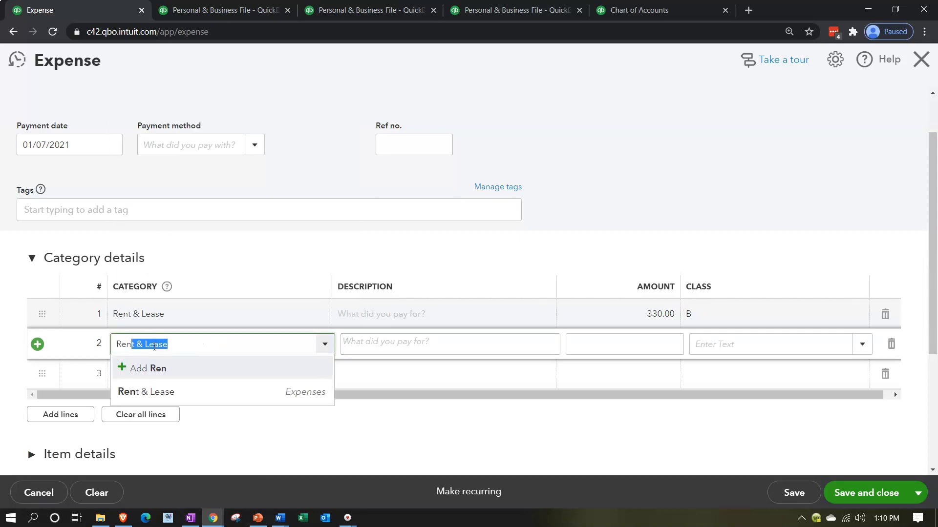
{"action": "key", "text": "Tab"}
Step: Set the second Rent & Lease line to 770.00 with class P, and save and close the expense
{"action": "key", "text": "Tab"}
{"action": "type", "text": "770"}
{"action": "key", "text": "Tab"}
{"action": "type", "text": "P"}
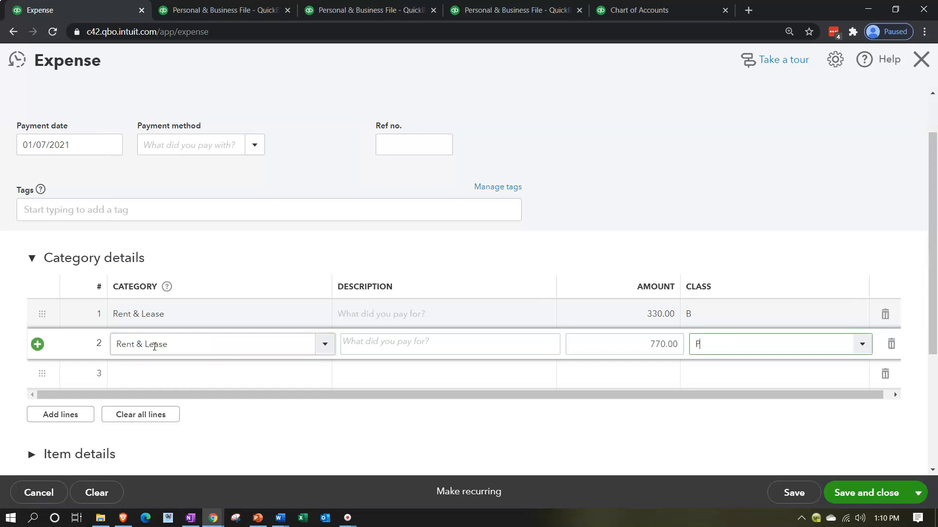
{"action": "key", "text": "Tab"}
{"action": "key", "text": "Tab"}
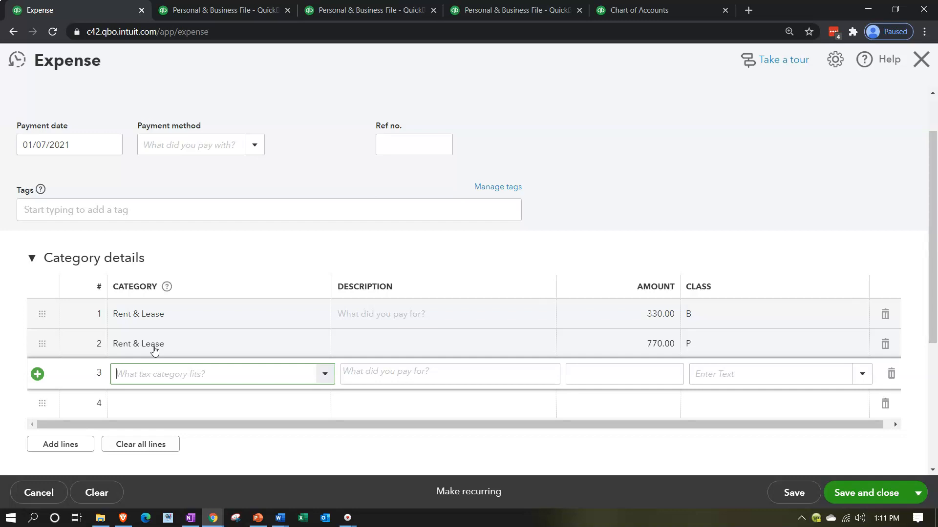
{"action": "left_click", "coordinate": [883, 494]}
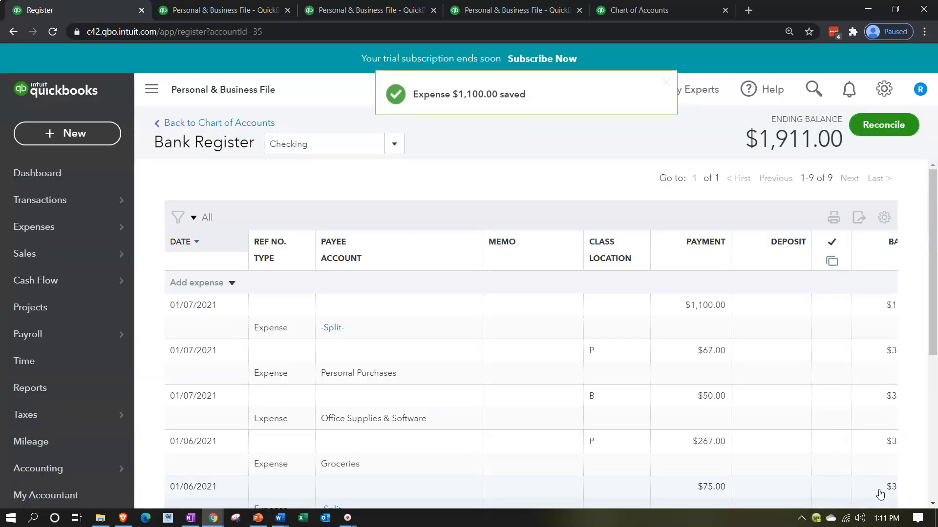
Step: Rerun the Profit and Loss by Class report to check the split Rent & Lease expense
{"action": "left_click", "coordinate": [526, 11]}
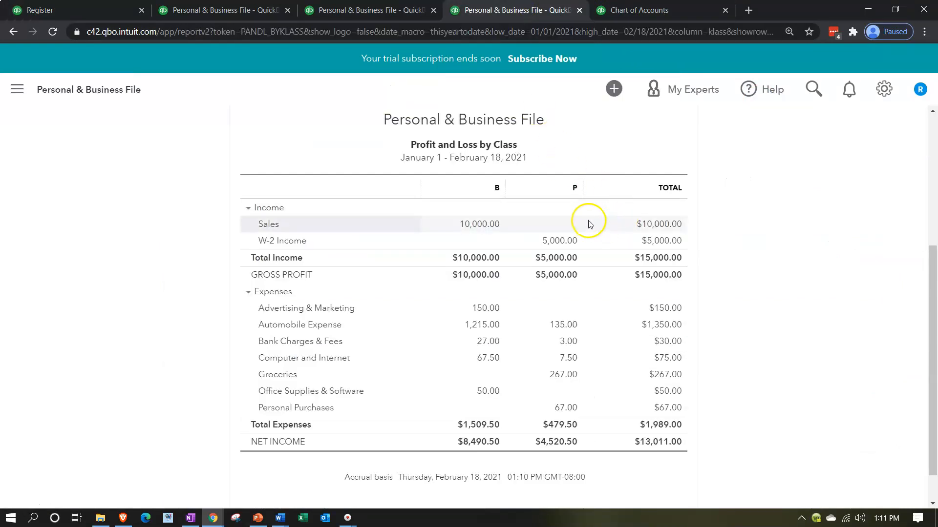
{"action": "scroll", "coordinate": [430, 299], "scroll_direction": "up", "scroll_amount": 3}
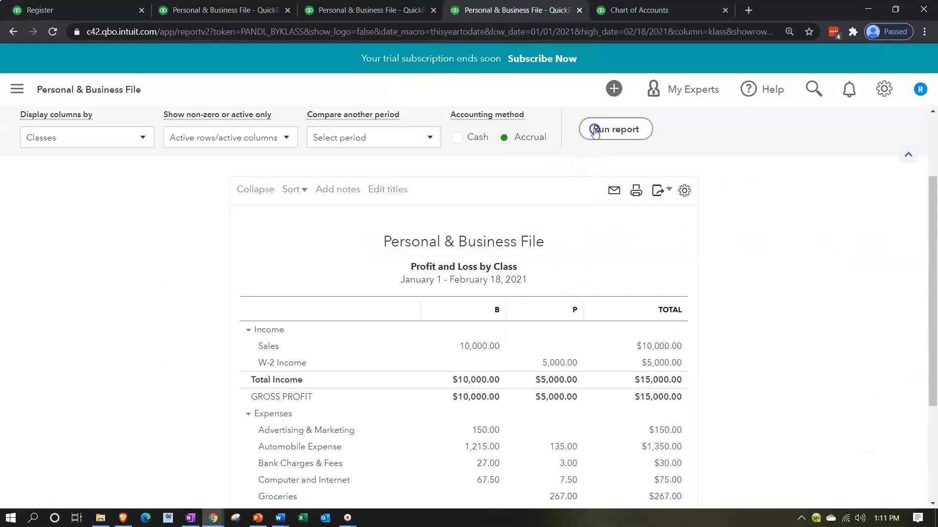
{"action": "left_click", "coordinate": [593, 130]}
{"action": "scroll", "coordinate": [477, 278], "scroll_direction": "down", "scroll_amount": 1}
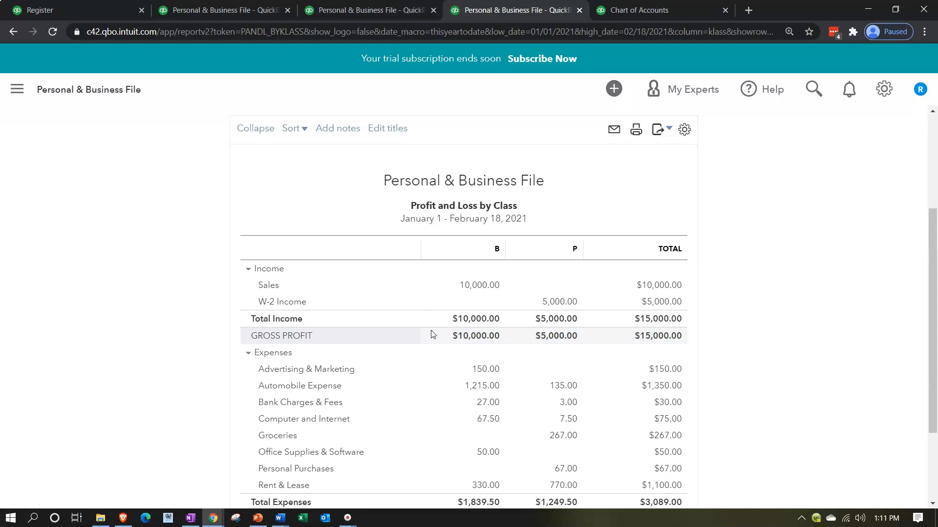
Step: Start a new account in the chart of accounts and set its account type to Expenses
{"action": "left_click", "coordinate": [633, 11]}
{"action": "scroll", "coordinate": [318, 389], "scroll_direction": "down", "scroll_amount": 5}
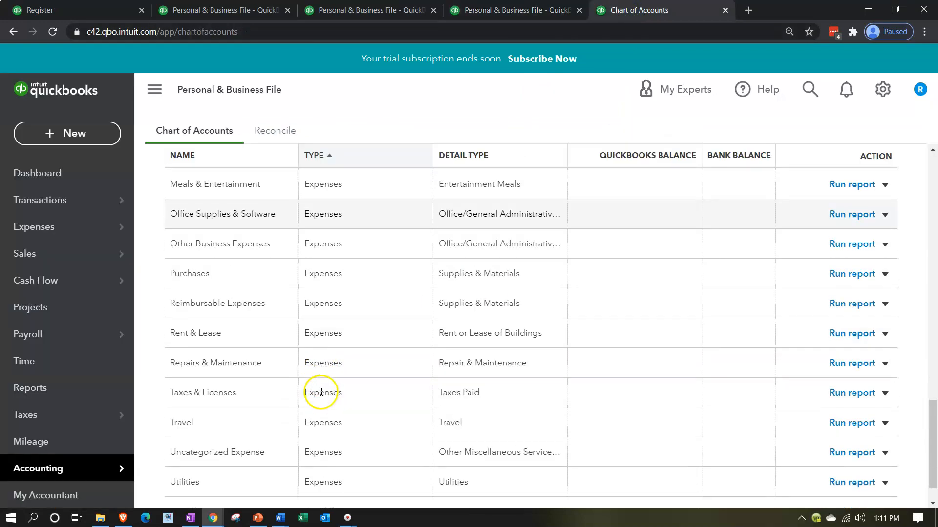
{"action": "left_click", "coordinate": [86, 133]}
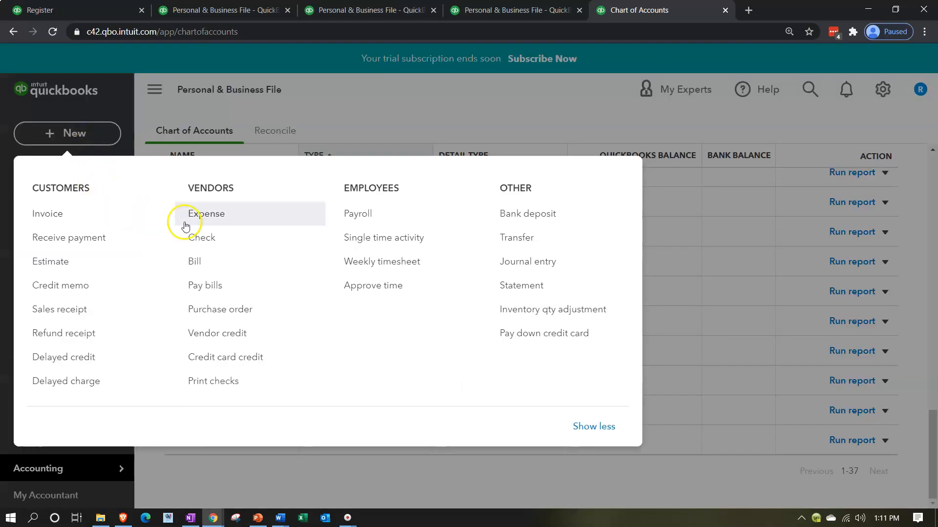
{"action": "left_click", "coordinate": [93, 152]}
{"action": "scroll", "coordinate": [758, 225], "scroll_direction": "up", "scroll_amount": 10}
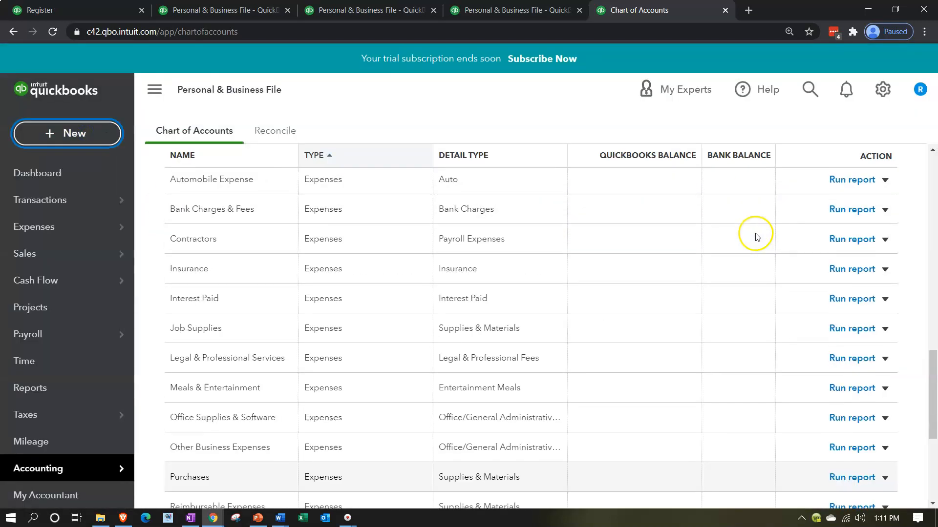
{"action": "scroll", "coordinate": [756, 238], "scroll_direction": "up", "scroll_amount": 5}
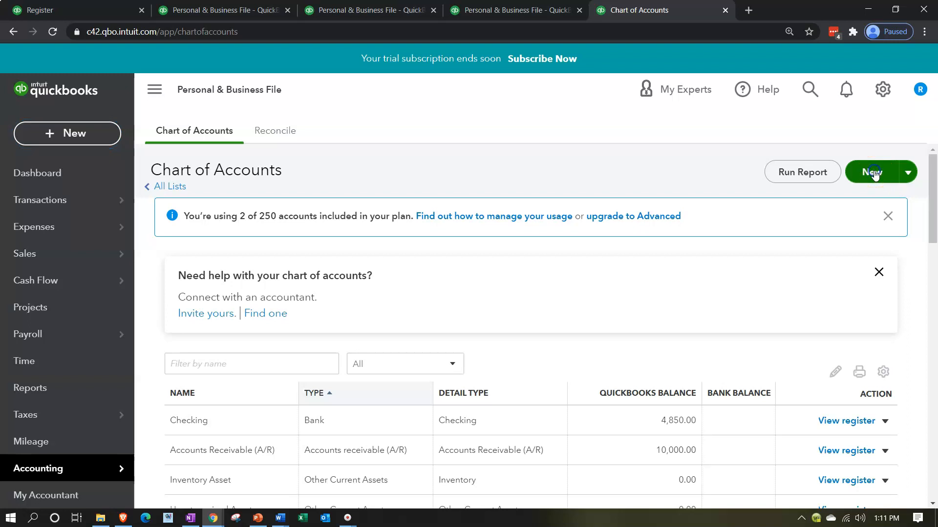
{"action": "left_click", "coordinate": [873, 172]}
{"action": "left_click", "coordinate": [364, 142]}
{"action": "scroll", "coordinate": [293, 261], "scroll_direction": "down", "scroll_amount": 3}
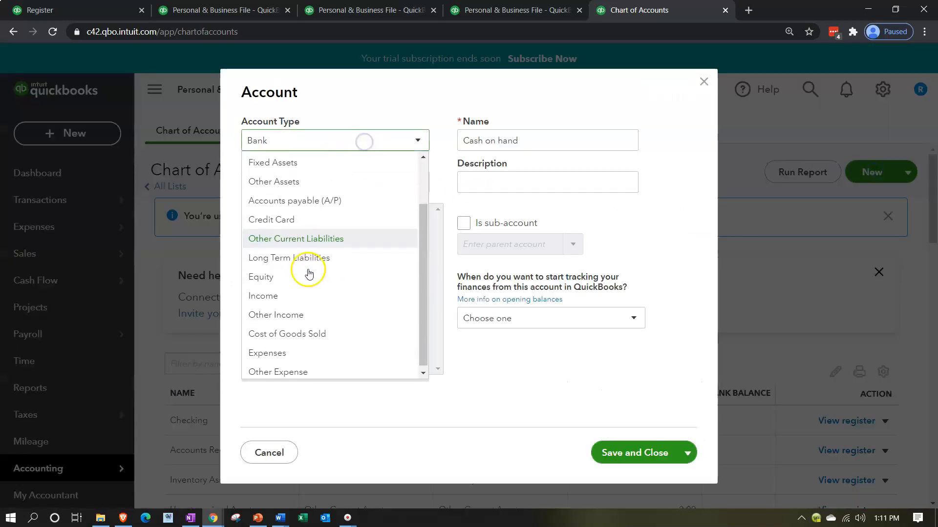
{"action": "left_click", "coordinate": [273, 350]}
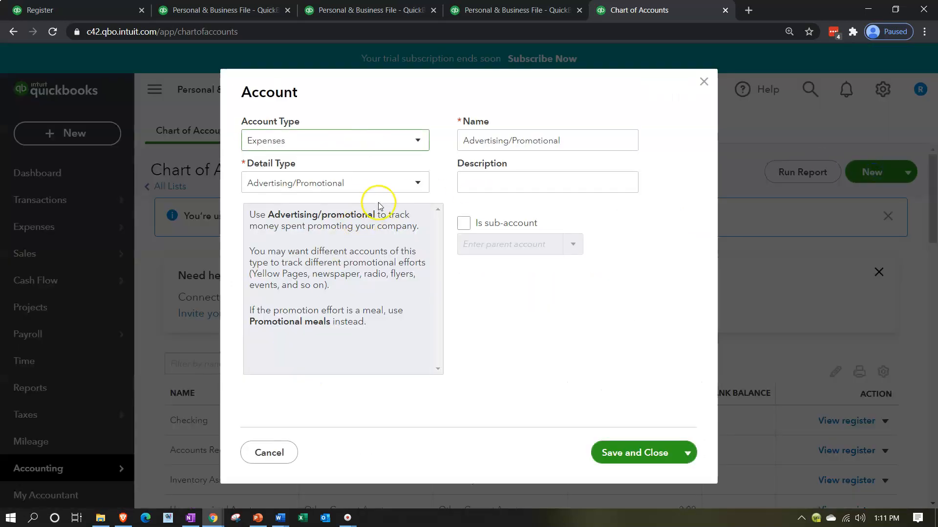
Step: Set the new account's detail type to Other Business Expenses, name it Restaurant, and save and close it
{"action": "left_click", "coordinate": [400, 187]}
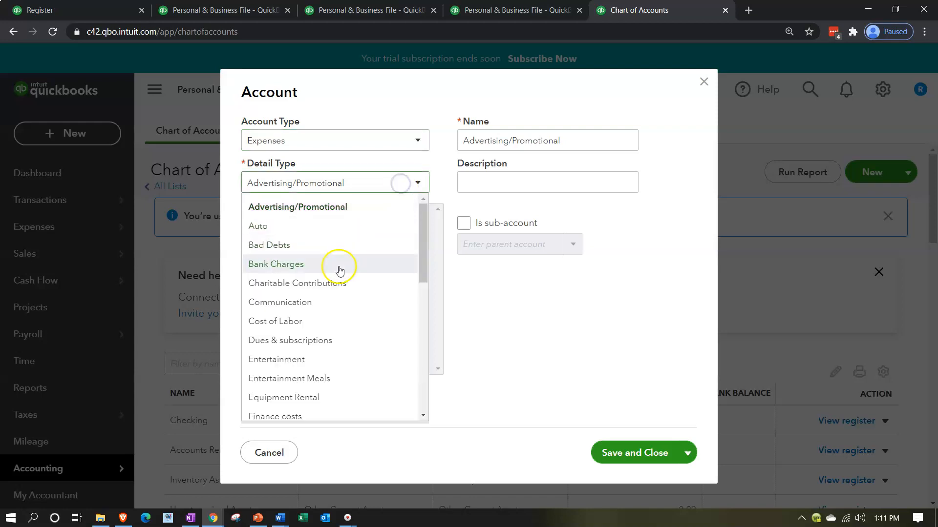
{"action": "scroll", "coordinate": [335, 280], "scroll_direction": "down", "scroll_amount": 3}
{"action": "scroll", "coordinate": [335, 286], "scroll_direction": "down", "scroll_amount": 1}
{"action": "left_click", "coordinate": [276, 329]}
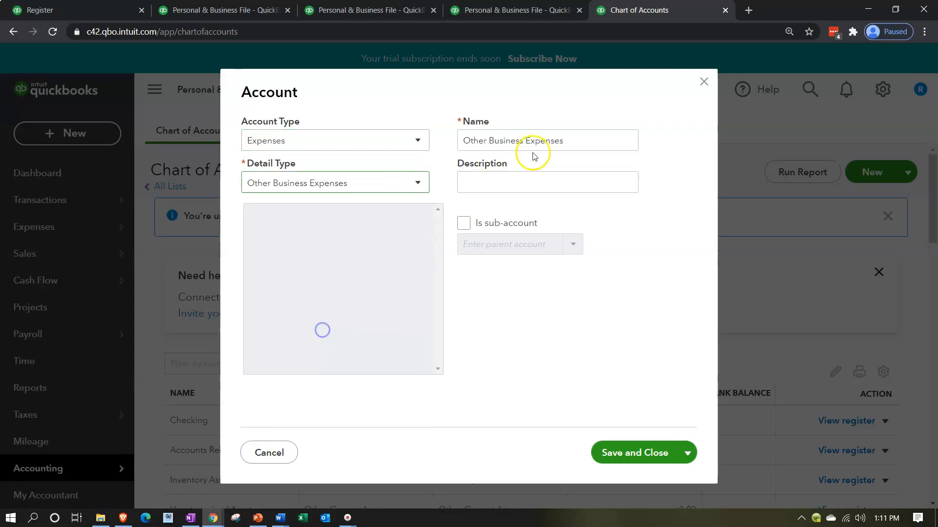
{"action": "type", "text": "Restaurant"}
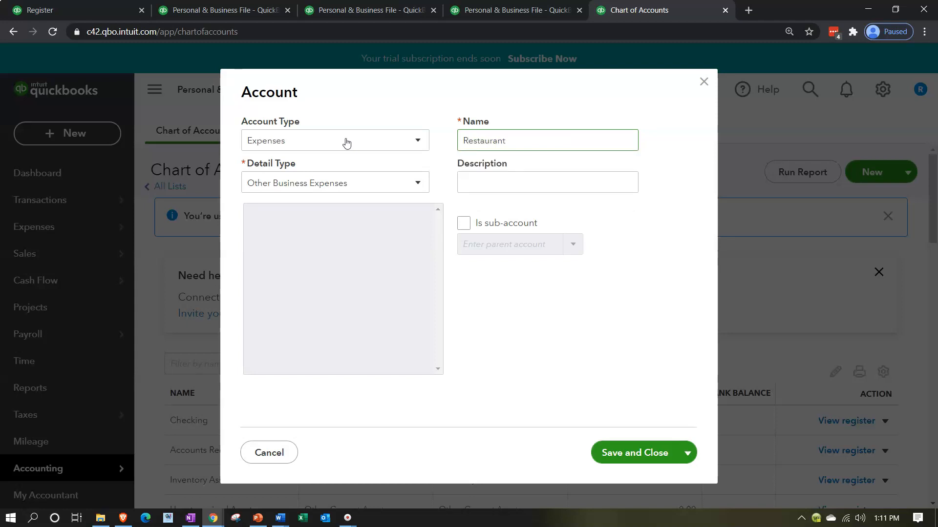
{"action": "left_click", "coordinate": [648, 453]}
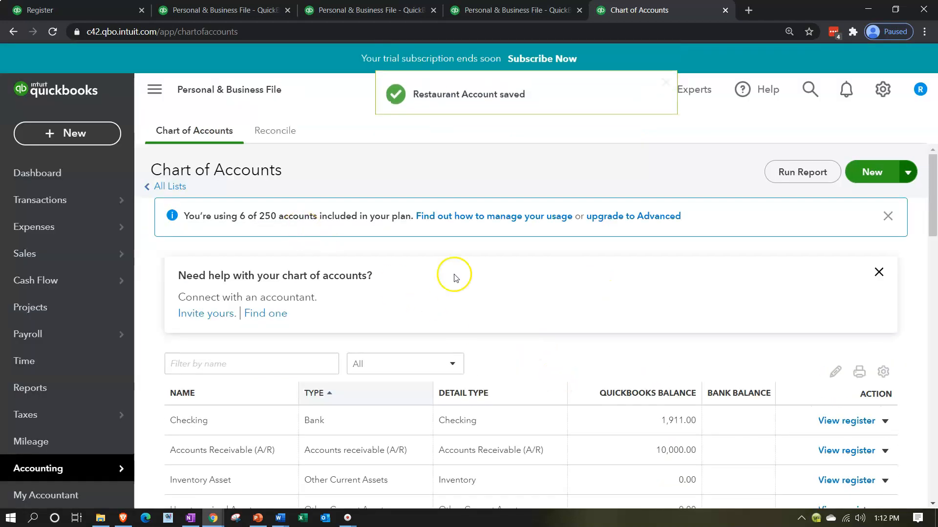
Step: Start another new account and set its account type to Expenses
{"action": "scroll", "coordinate": [606, 288], "scroll_direction": "down", "scroll_amount": 12}
{"action": "scroll", "coordinate": [609, 291], "scroll_direction": "up", "scroll_amount": 12}
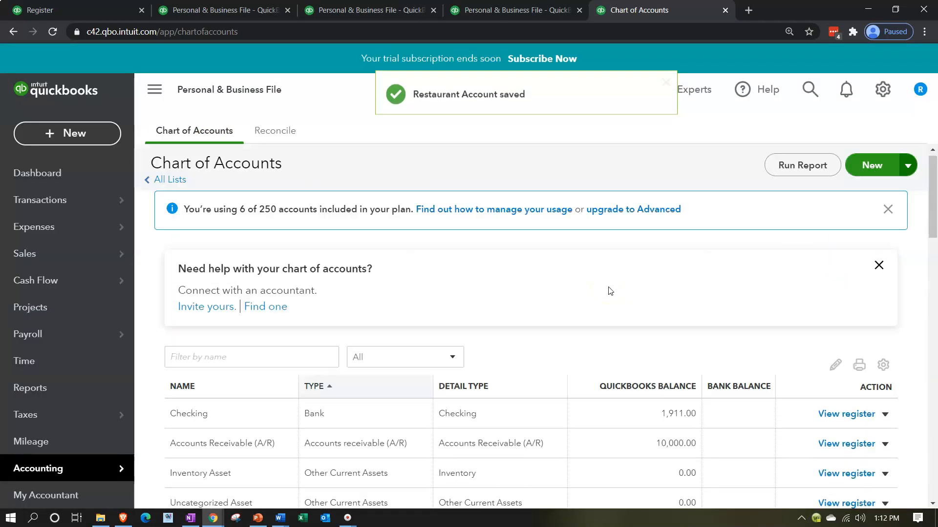
{"action": "left_click", "coordinate": [871, 173]}
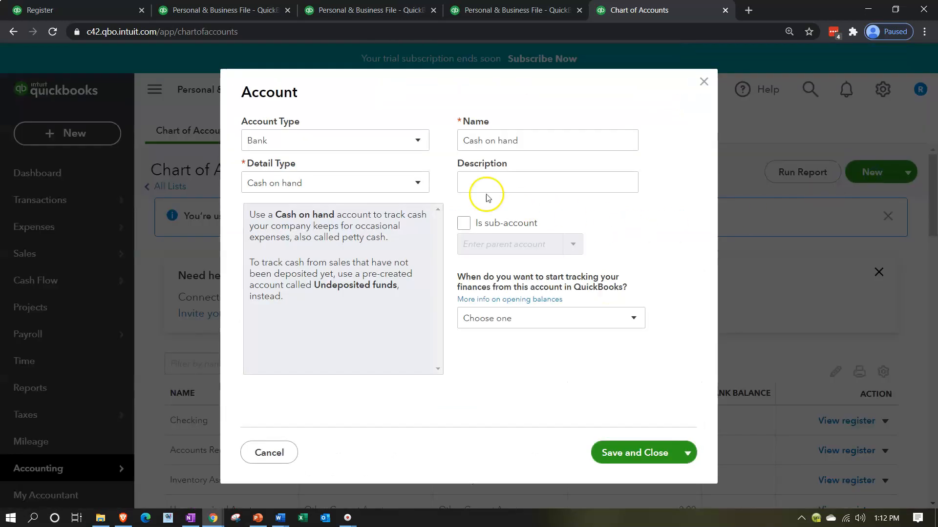
{"action": "left_click", "coordinate": [416, 141]}
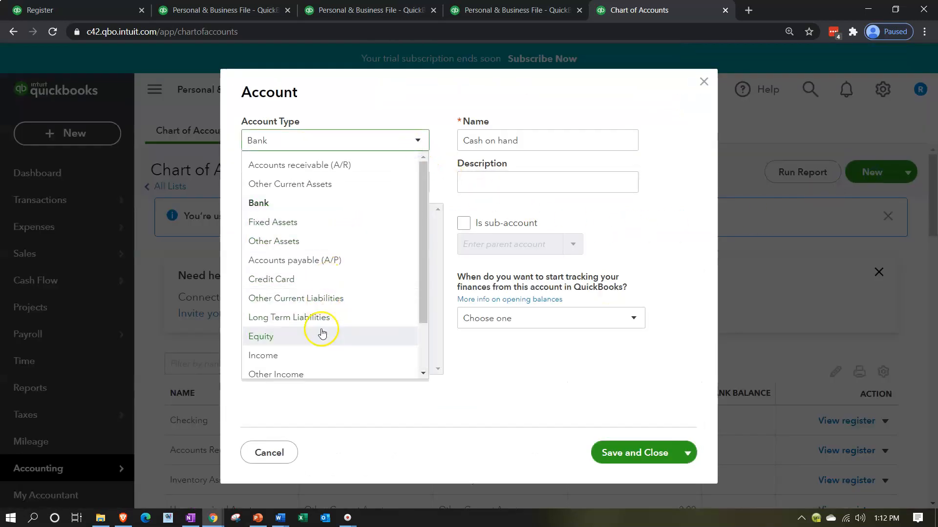
{"action": "scroll", "coordinate": [310, 293], "scroll_direction": "down", "scroll_amount": 3}
{"action": "left_click", "coordinate": [294, 347]}
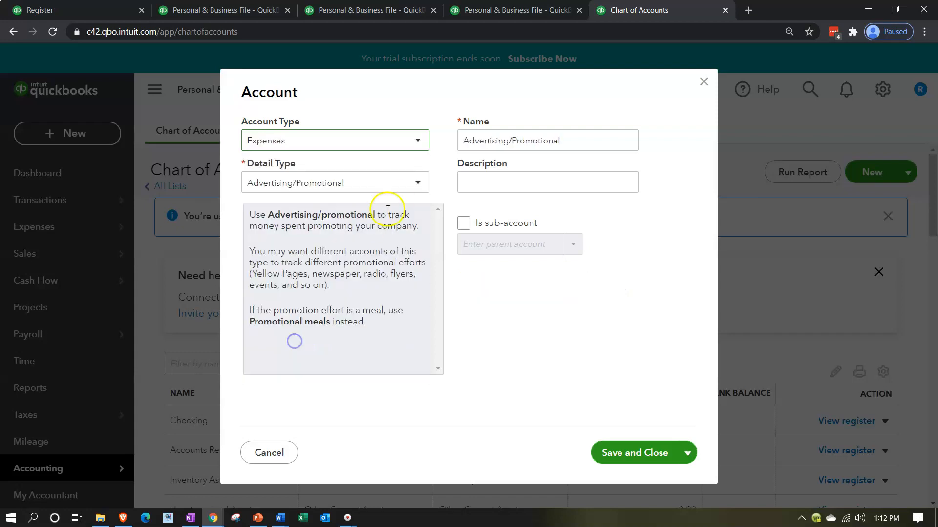
Step: Set the account's detail type to Other Business Expenses and name it Fast Food
{"action": "left_click", "coordinate": [413, 183]}
{"action": "scroll", "coordinate": [343, 321], "scroll_direction": "down", "scroll_amount": 2}
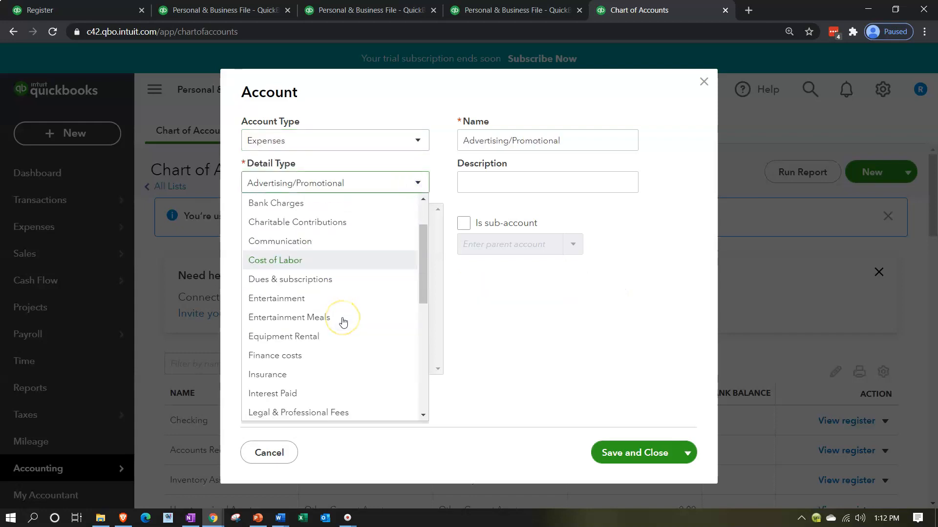
{"action": "scroll", "coordinate": [343, 321], "scroll_direction": "down", "scroll_amount": 4}
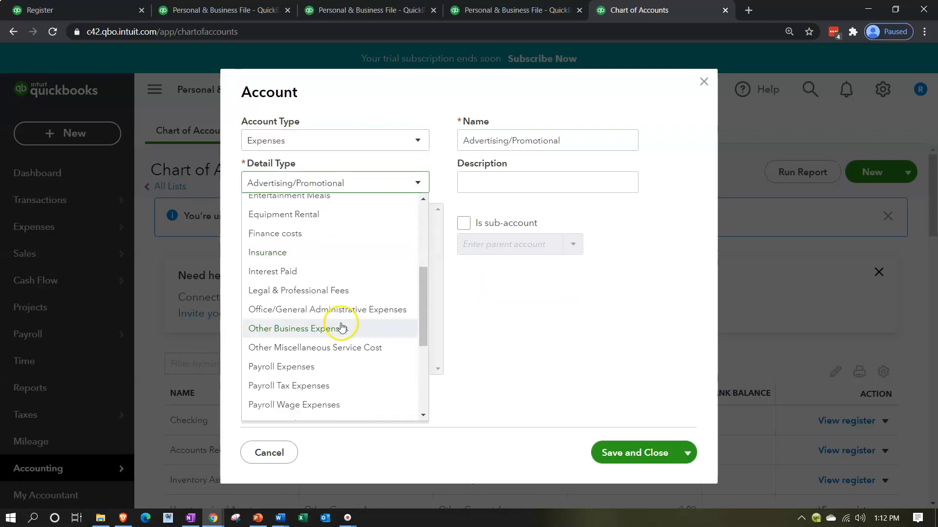
{"action": "left_click", "coordinate": [340, 324]}
{"action": "left_click_drag", "start_coordinate": [567, 142], "coordinate": [365, 142]}
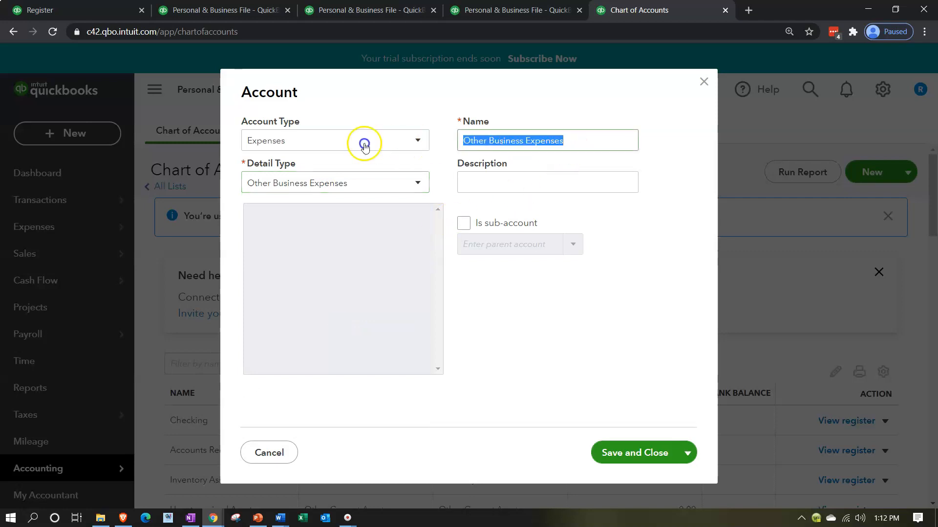
{"action": "type", "text": "Fast Food"}
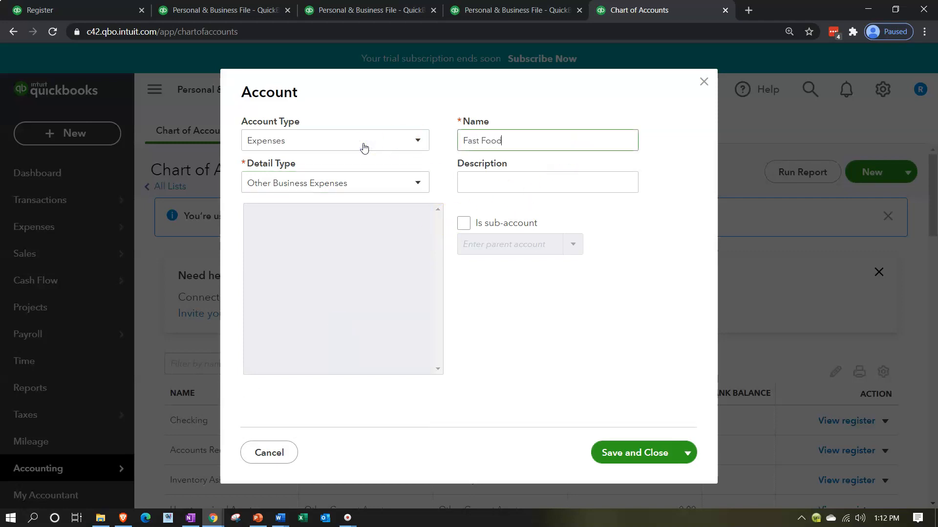
{"action": "key", "text": "Tab"}
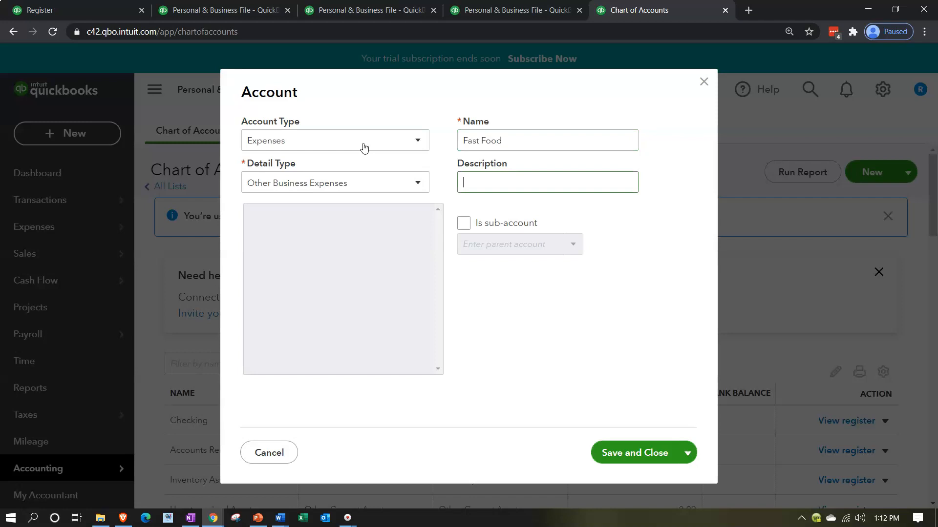
Step: Make Fast Food a sub-account of Restaurant, and save and close the account
{"action": "left_click", "coordinate": [463, 223]}
{"action": "left_click", "coordinate": [497, 247]}
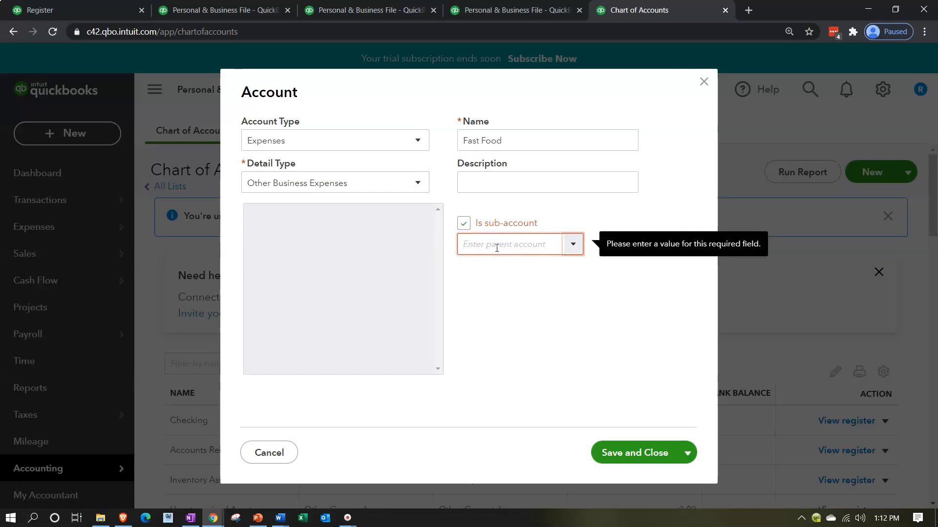
{"action": "type", "text": "Restaurant"}
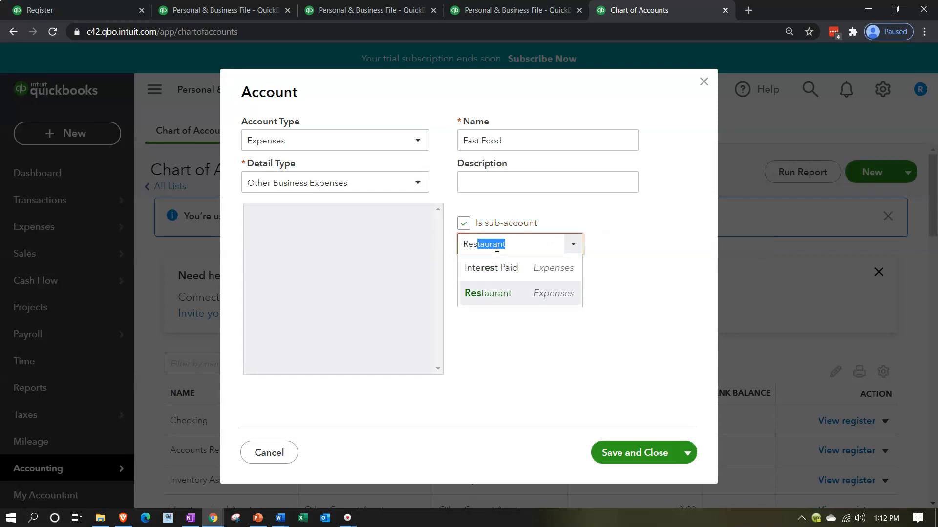
{"action": "key", "text": "Tab"}
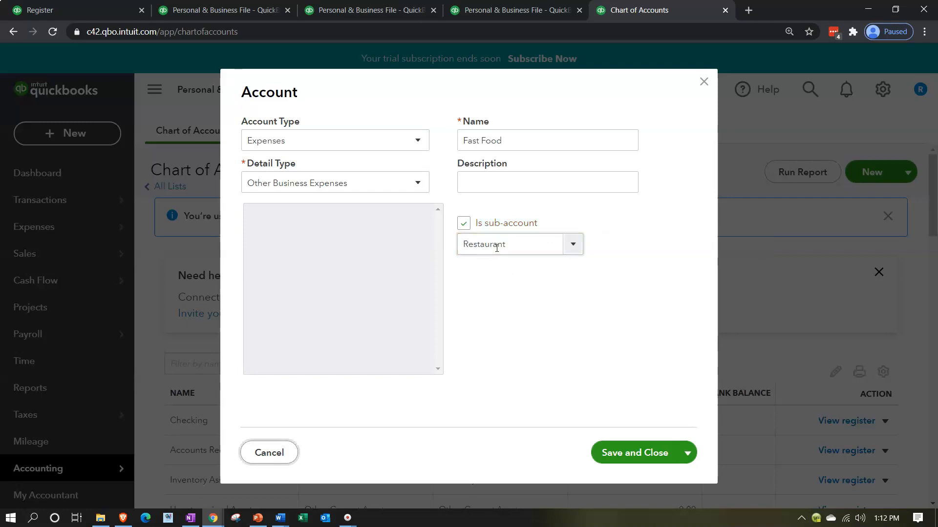
{"action": "left_click", "coordinate": [624, 446]}
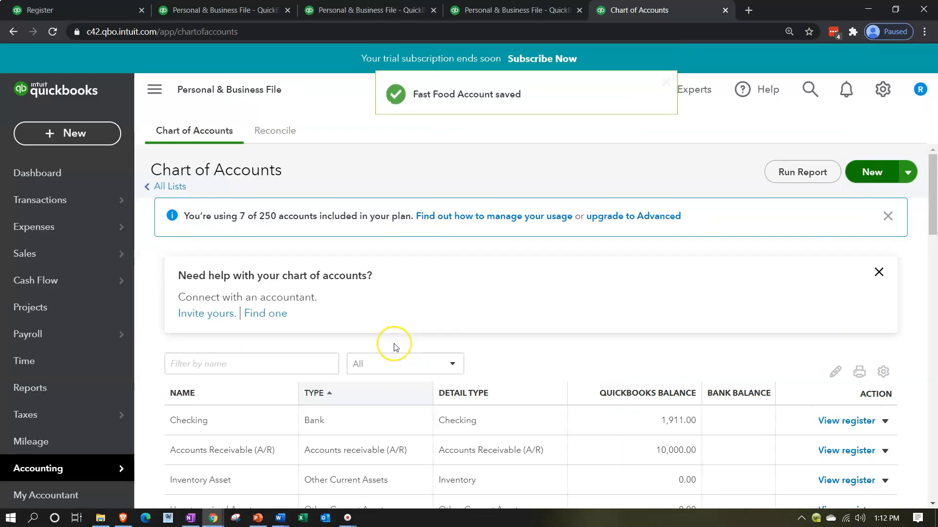
Step: Begin one more new account in the chart of accounts with the account type Expenses
{"action": "scroll", "coordinate": [397, 349], "scroll_direction": "down", "scroll_amount": 10}
{"action": "scroll", "coordinate": [396, 348], "scroll_direction": "down", "scroll_amount": 10}
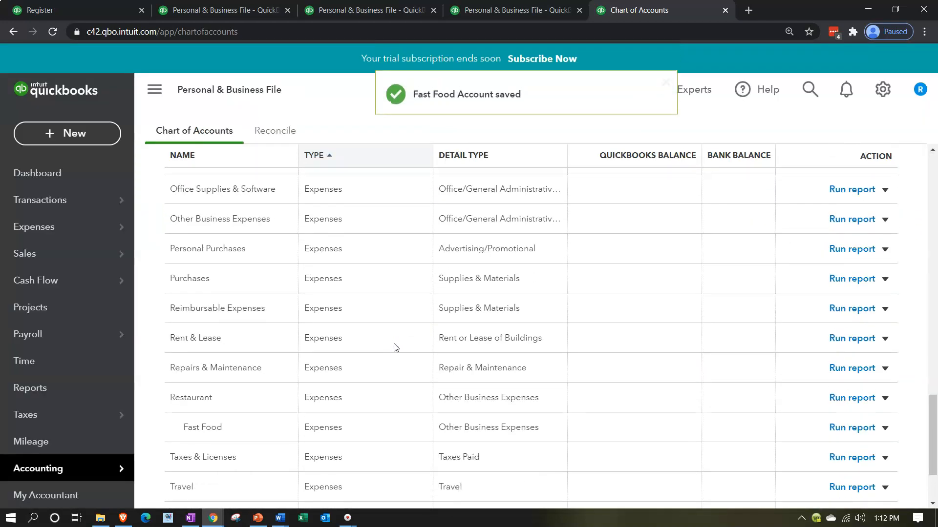
{"action": "scroll", "coordinate": [550, 351], "scroll_direction": "up", "scroll_amount": 20}
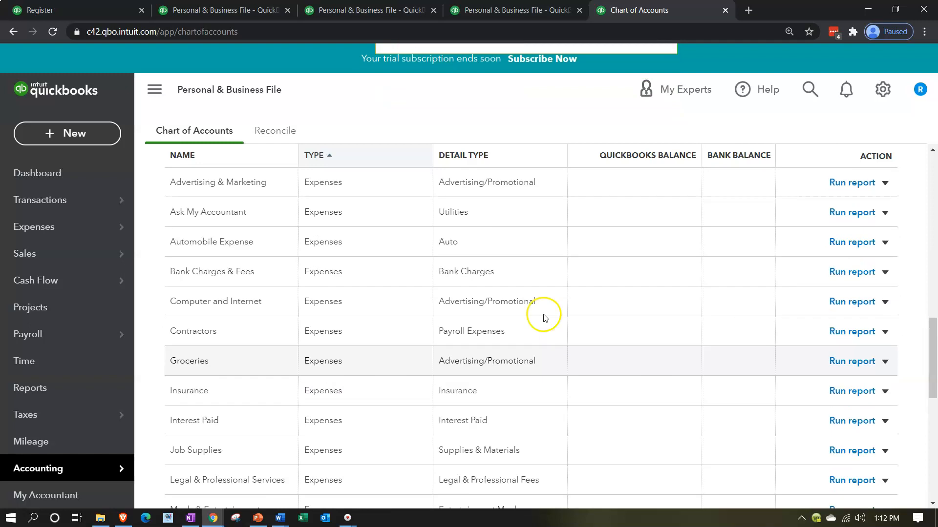
{"action": "left_click", "coordinate": [864, 171]}
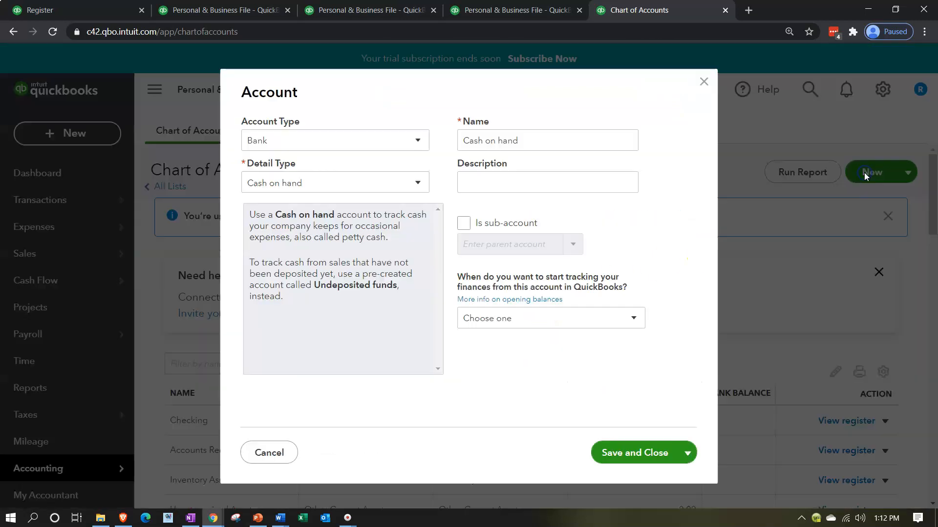
{"action": "left_click", "coordinate": [384, 143]}
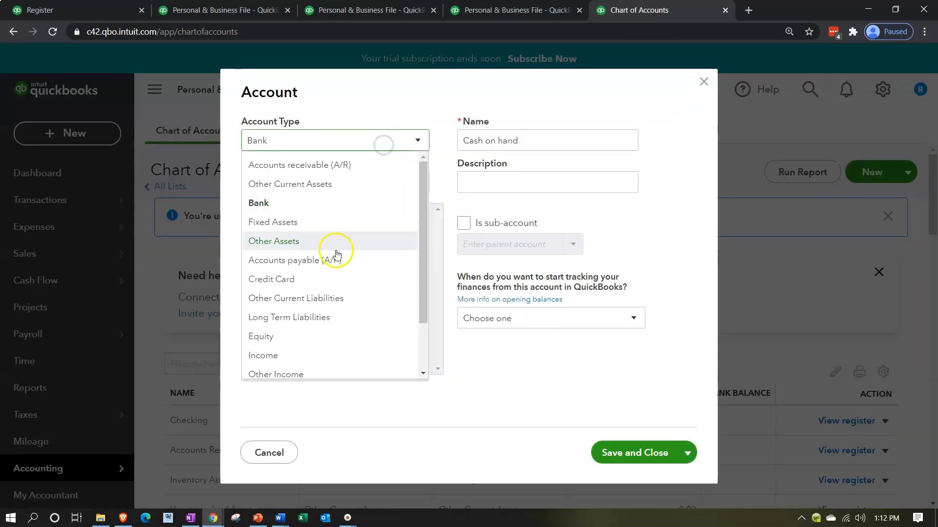
{"action": "scroll", "coordinate": [324, 293], "scroll_direction": "down", "scroll_amount": 2}
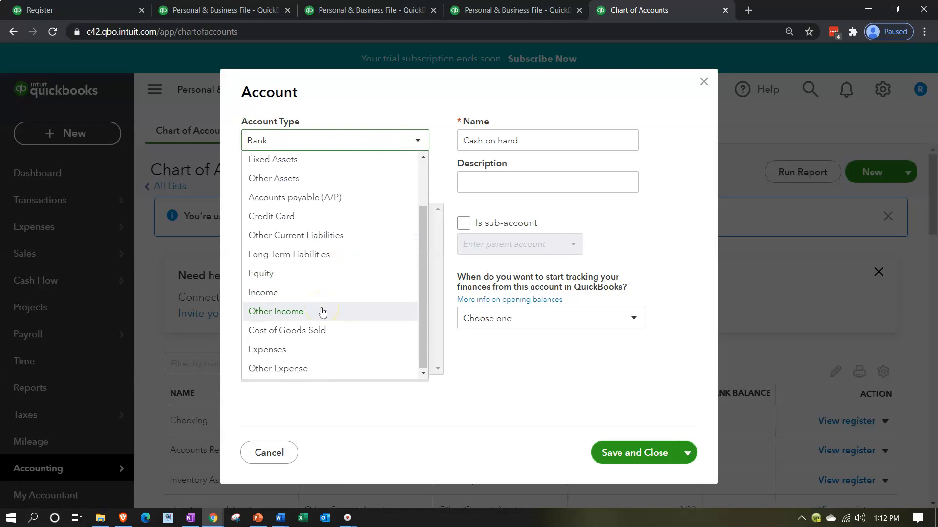
{"action": "left_click", "coordinate": [305, 351]}
Step: Set the account's detail type to Other Business Expenses and name it Sit Down Restaurant
{"action": "left_click", "coordinate": [348, 188]}
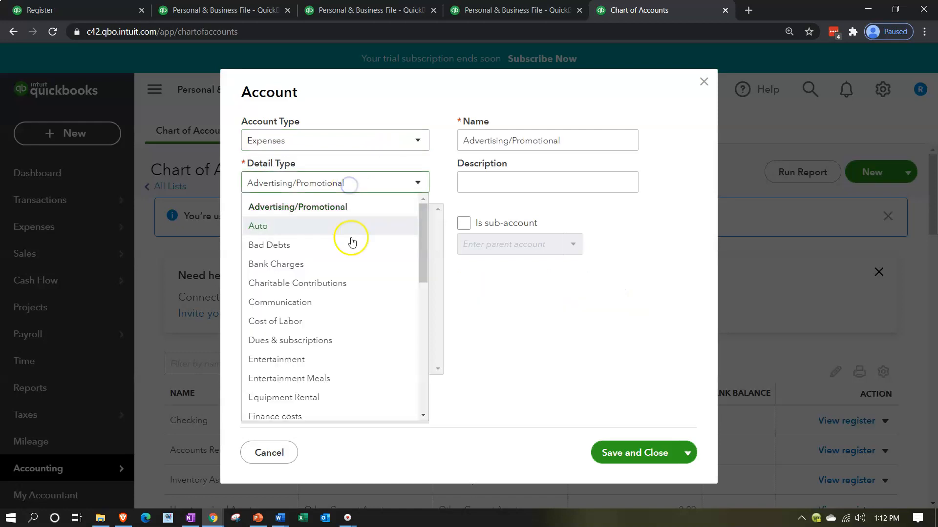
{"action": "scroll", "coordinate": [351, 246], "scroll_direction": "down", "scroll_amount": 3}
{"action": "scroll", "coordinate": [349, 266], "scroll_direction": "down", "scroll_amount": 1}
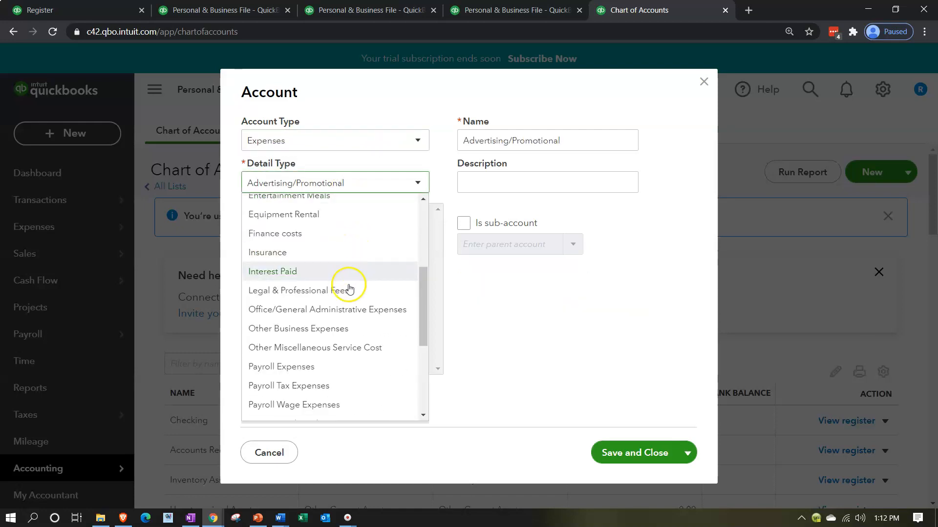
{"action": "left_click", "coordinate": [344, 329]}
{"action": "triple_click", "coordinate": [580, 142]}
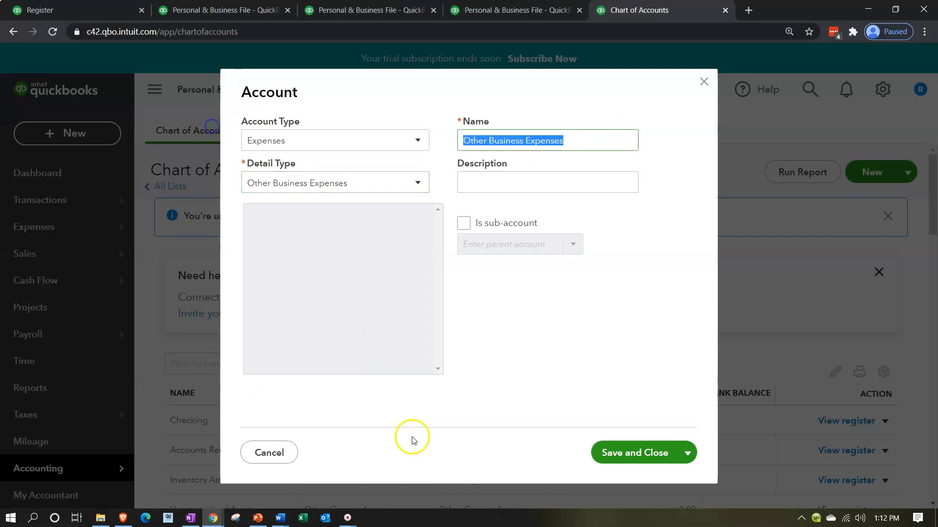
{"action": "type", "text": "Sit Down Restaurant"}
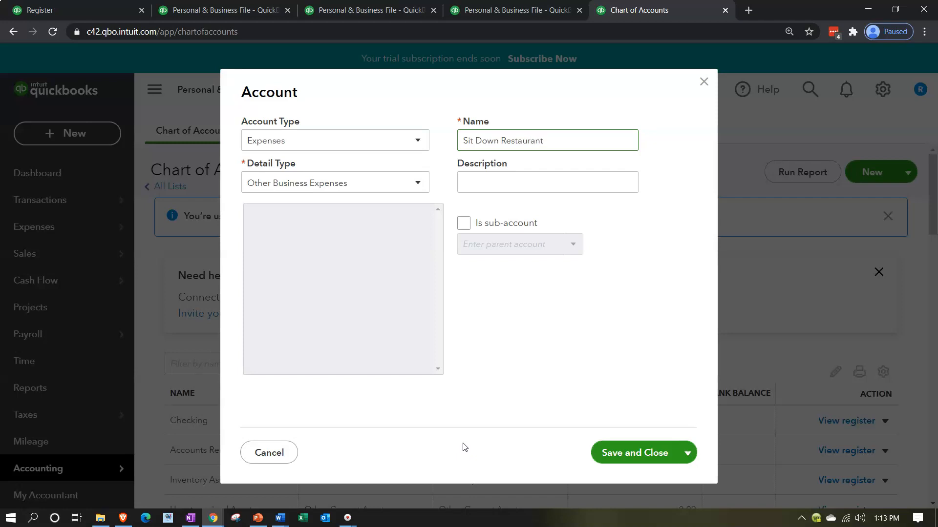
Step: Make Sit Down Restaurant a sub-account of Restaurant, save and close it, and check the restaurant accounts in the list
{"action": "left_click", "coordinate": [464, 223]}
{"action": "type", "text": "Res"}
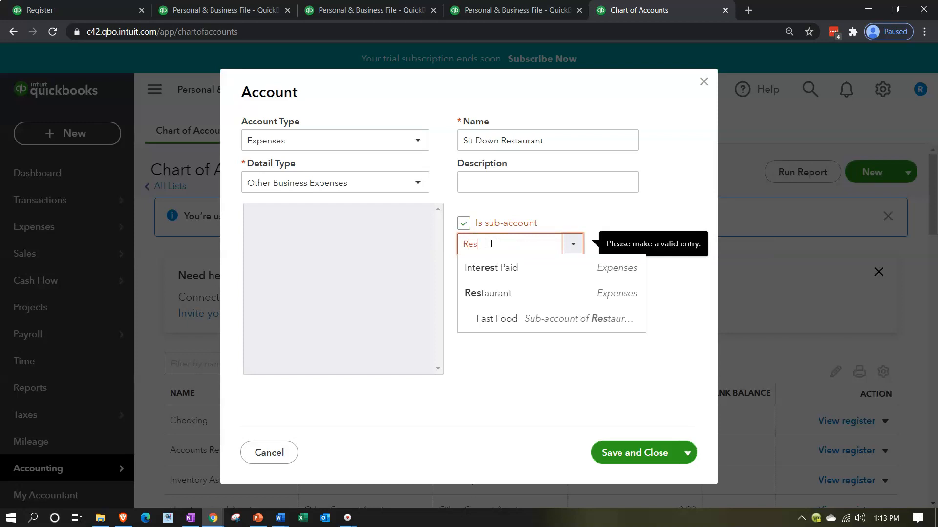
{"action": "key", "text": "Down"}
{"action": "key", "text": "Down"}
{"action": "key", "text": "Return"}
{"action": "left_click", "coordinate": [638, 450]}
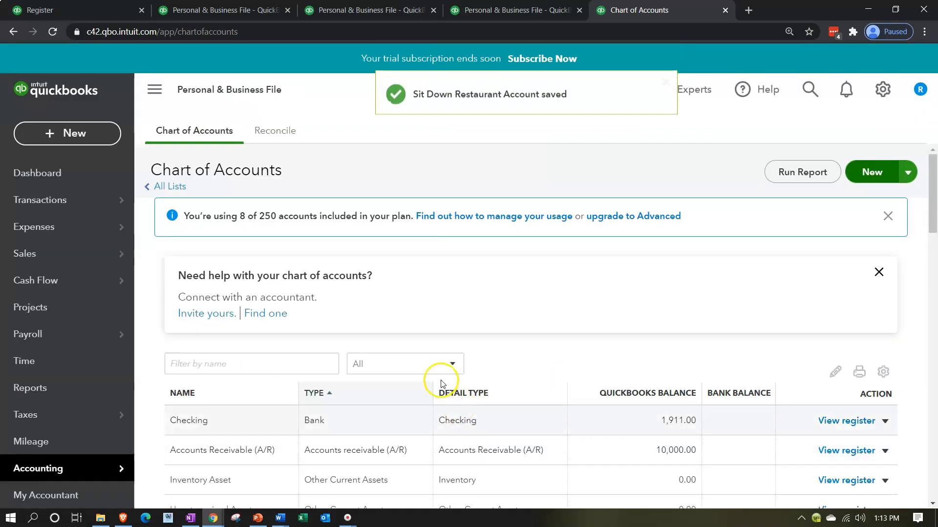
{"action": "scroll", "coordinate": [435, 388], "scroll_direction": "down", "scroll_amount": 12}
{"action": "scroll", "coordinate": [443, 392], "scroll_direction": "down", "scroll_amount": 5}
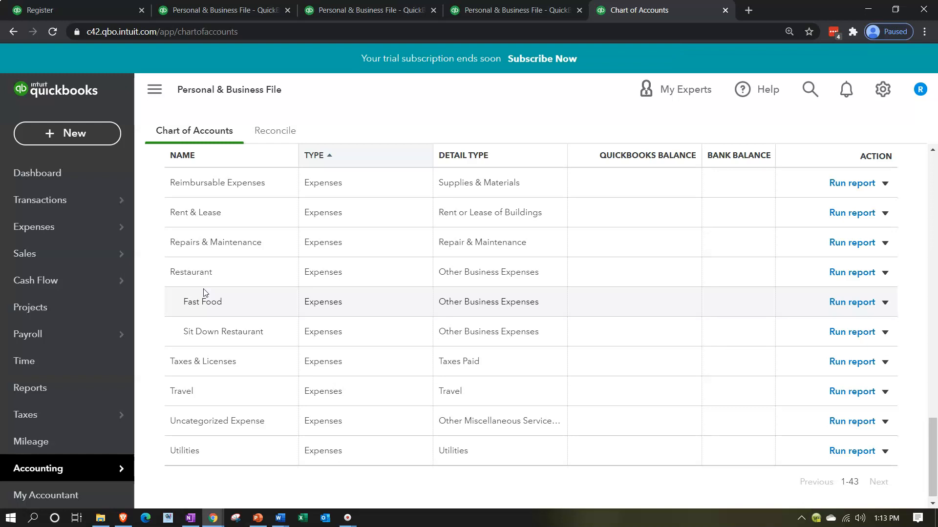
Step: Return to the Checking register, start a new expense, and set its first line's category to Restaurant:Fast Food
{"action": "left_click", "coordinate": [76, 14]}
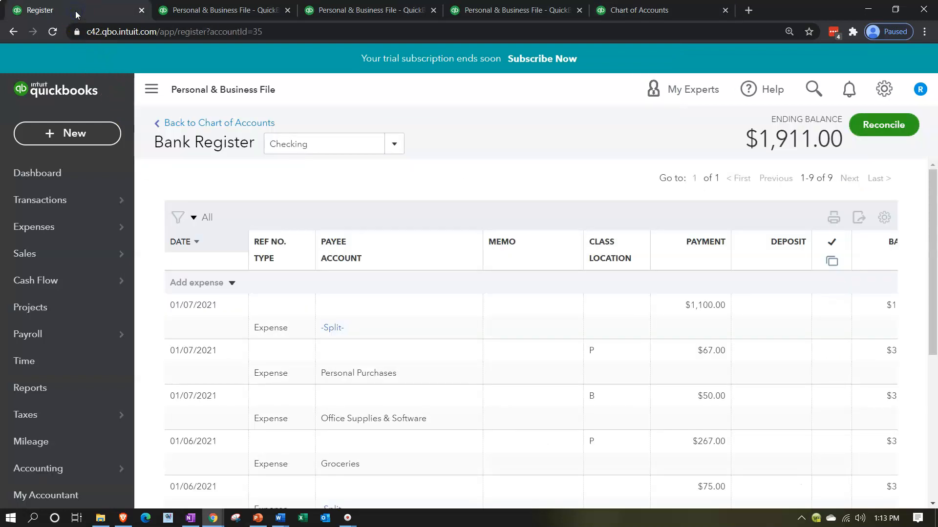
{"action": "left_click", "coordinate": [79, 142]}
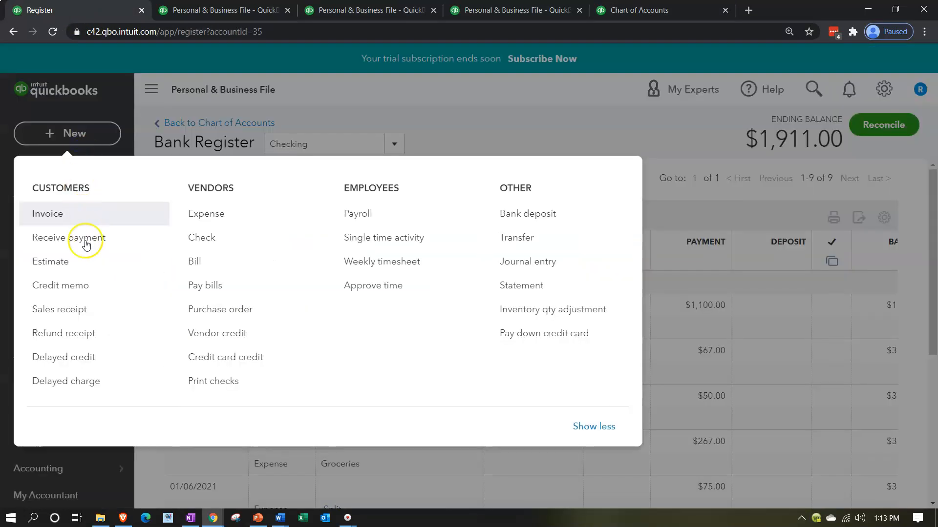
{"action": "left_click", "coordinate": [192, 220]}
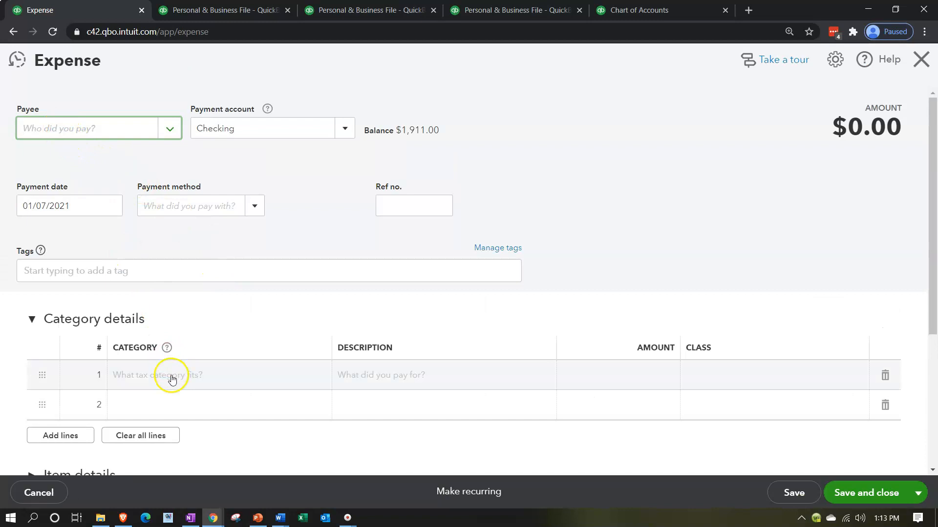
{"action": "left_click", "coordinate": [172, 379]}
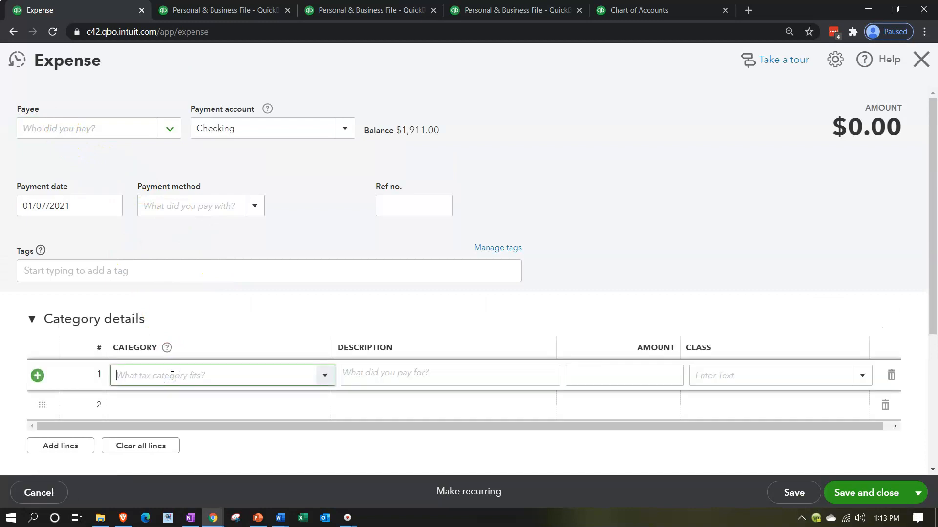
{"action": "type", "text": "Fast Food"}
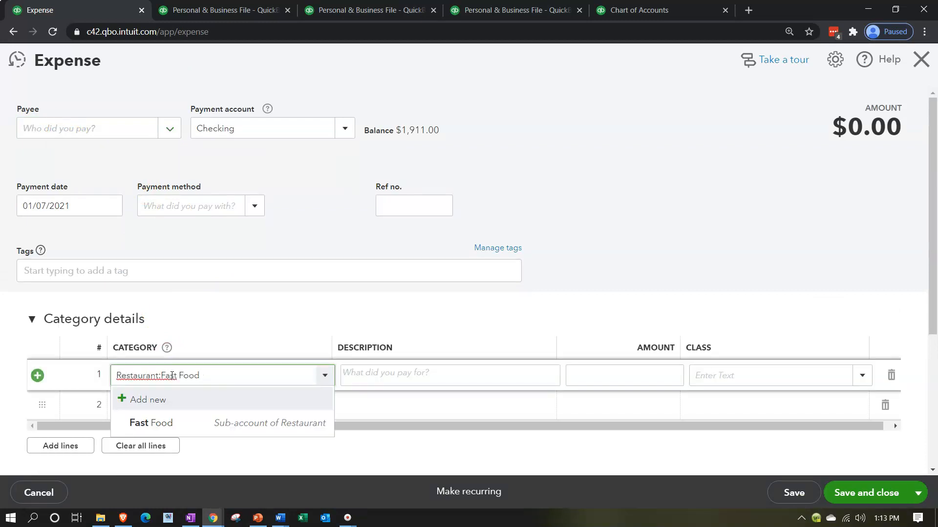
{"action": "triple_click", "coordinate": [173, 376]}
{"action": "key", "text": "Tab"}
{"action": "key", "text": "Tab"}
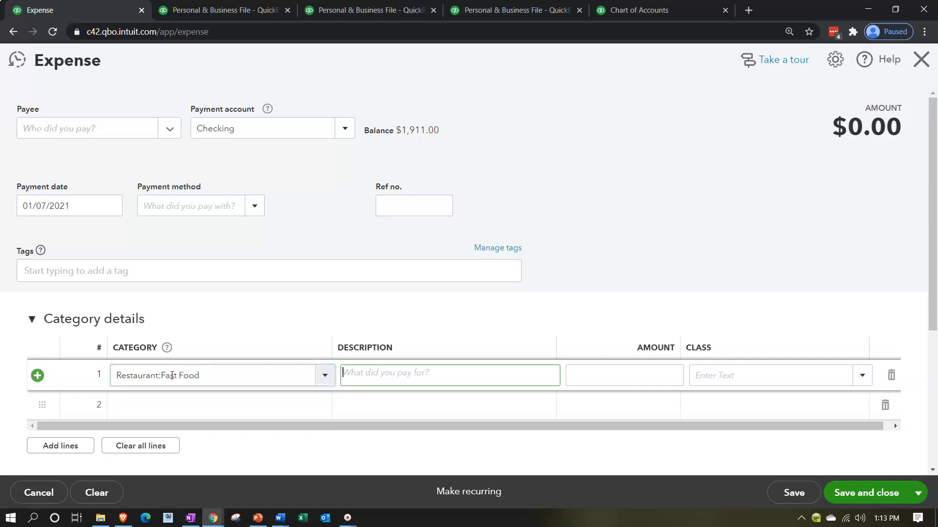
Step: Enter an amount of 120 with class P for the Fast Food line, and save the expense and start a new one
{"action": "type", "text": "12"}
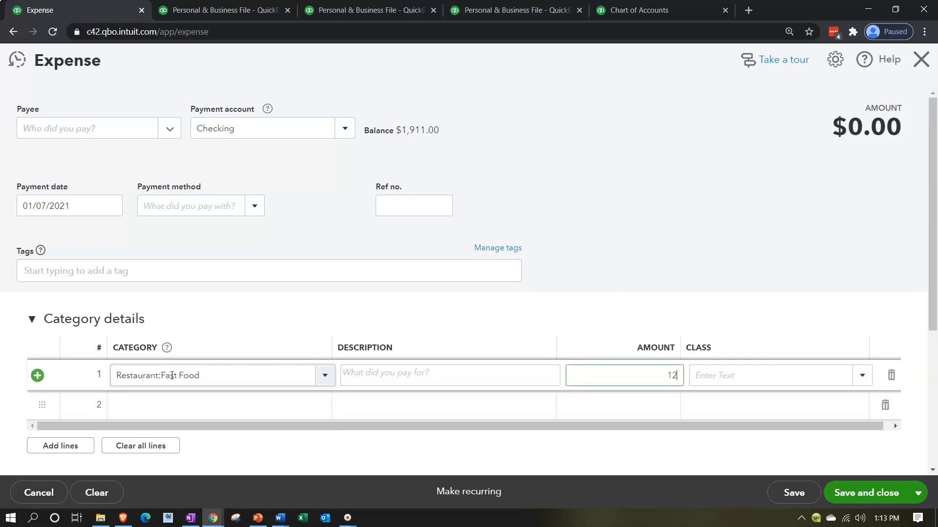
{"action": "type", "text": "0"}
{"action": "key", "text": "Tab"}
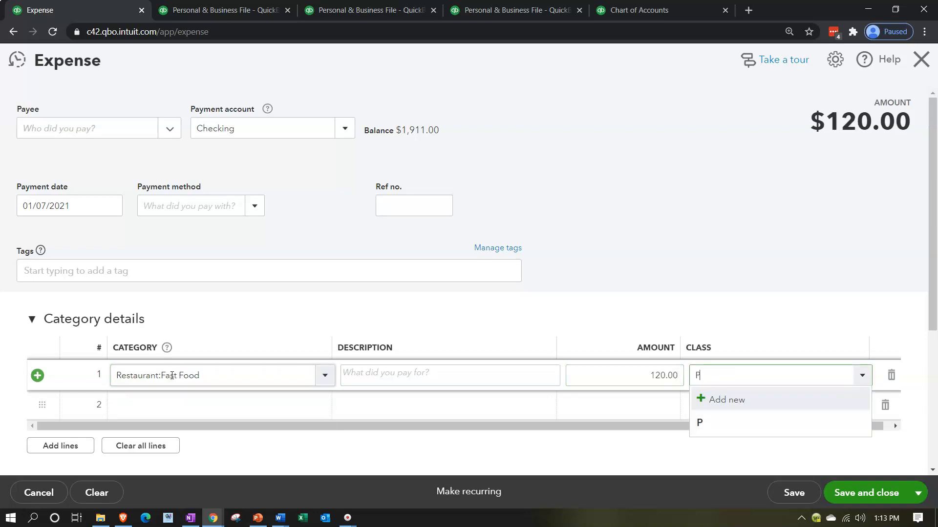
{"action": "key", "text": "Down"}
{"action": "key", "text": "Up"}
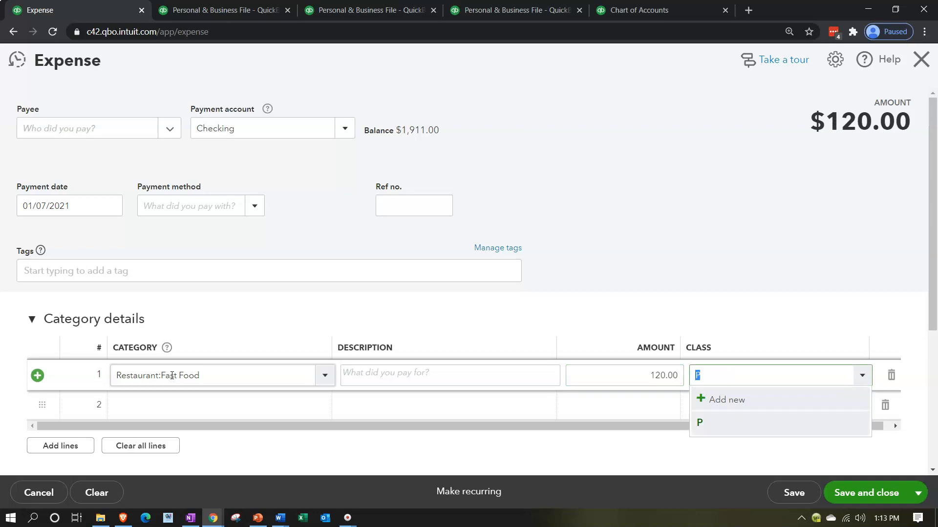
{"action": "key", "text": "Tab"}
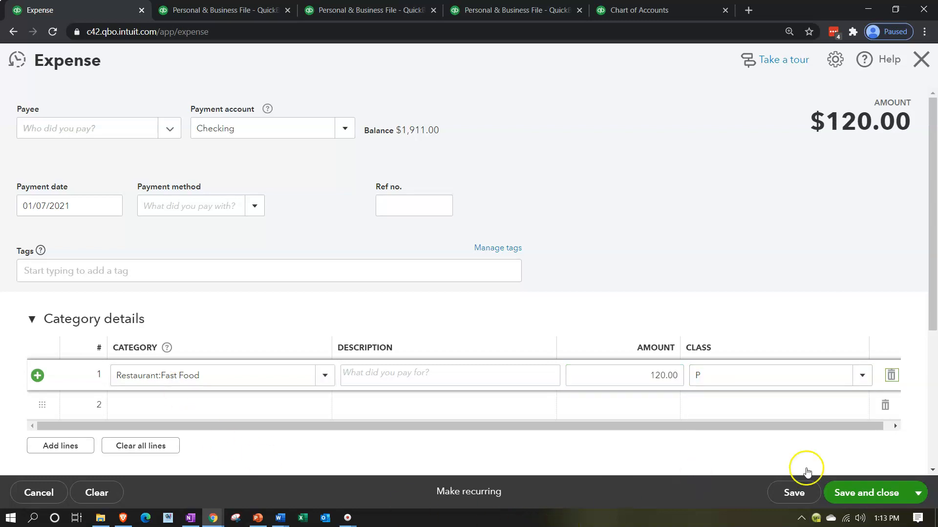
{"action": "left_click", "coordinate": [916, 492]}
{"action": "left_click", "coordinate": [885, 474]}
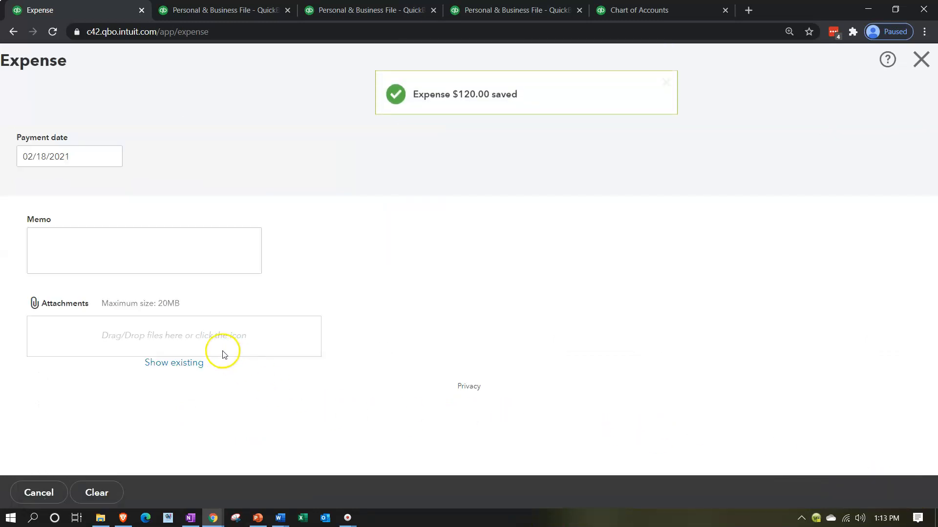
Step: Set the new expense's first line category to Restaurant:Sit Down Restaurant
{"action": "scroll", "coordinate": [200, 344], "scroll_direction": "down", "scroll_amount": 1}
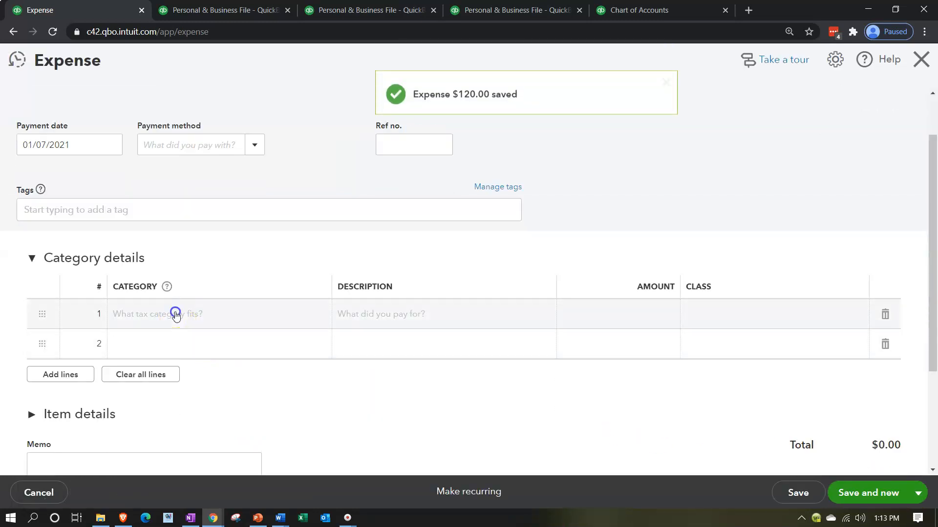
{"action": "left_click", "coordinate": [175, 312]}
{"action": "type", "text": "Sit"}
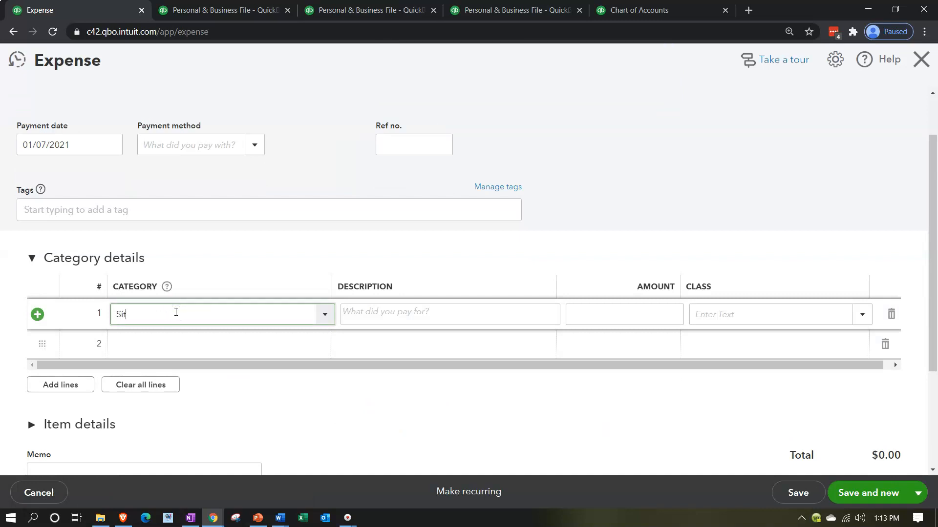
{"action": "key", "text": "Down"}
{"action": "key", "text": "Tab"}
{"action": "key", "text": "Tab"}
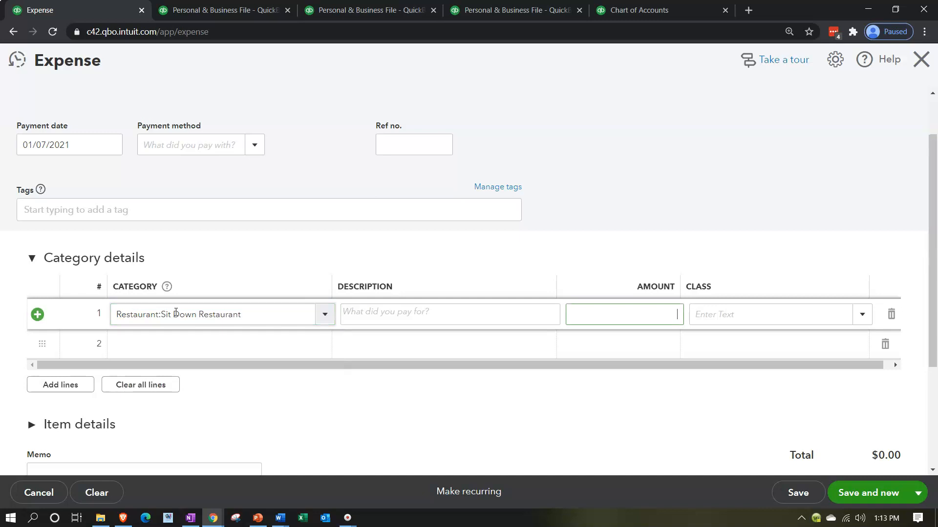
Step: Enter an amount of 270 with class P for the Sit Down Restaurant line, and save and close the expense
{"action": "type", "text": "270"}
{"action": "key", "text": "Tab"}
{"action": "type", "text": "P"}
{"action": "key", "text": "Down"}
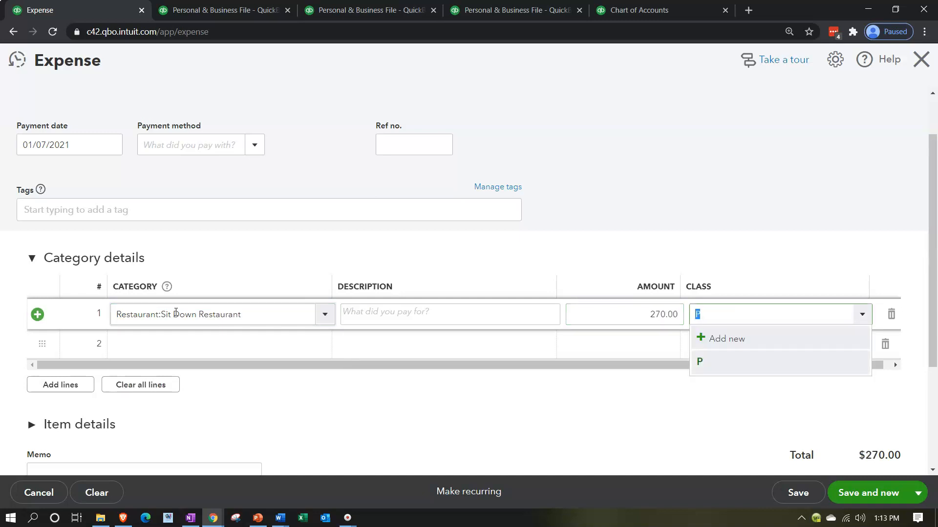
{"action": "key", "text": "Tab"}
{"action": "left_click", "coordinate": [884, 489]}
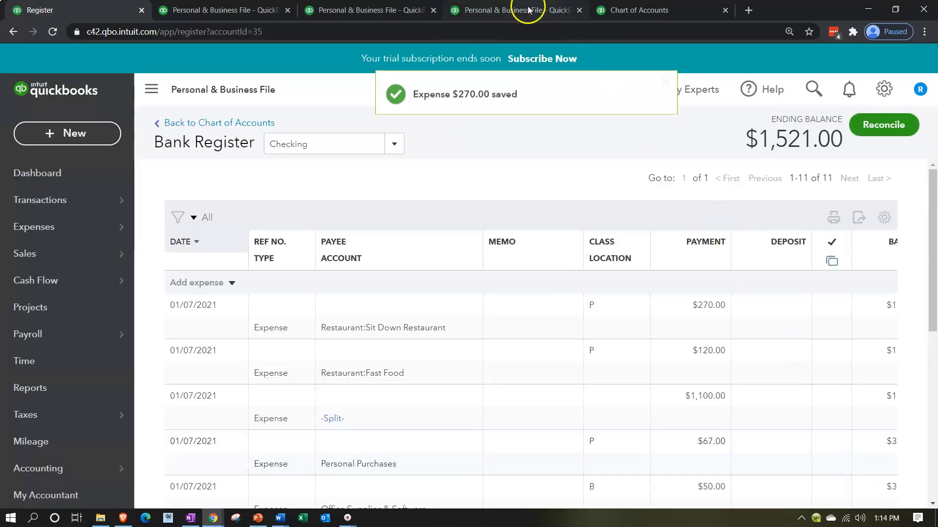
Step: Rerun the Profit and Loss by Class report, and collapse and re-expand its Restaurant expense group
{"action": "left_click", "coordinate": [525, 10]}
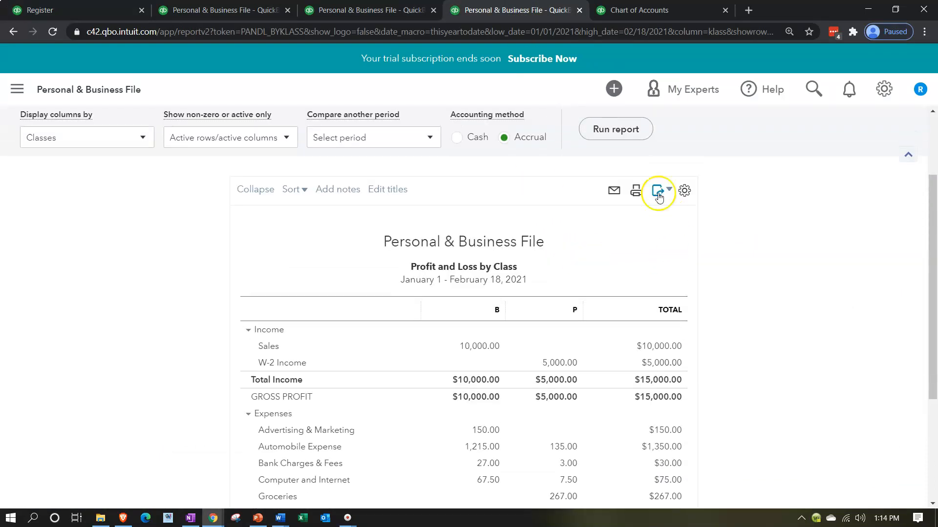
{"action": "left_click", "coordinate": [559, 130]}
{"action": "scroll", "coordinate": [279, 360], "scroll_direction": "down", "scroll_amount": 4}
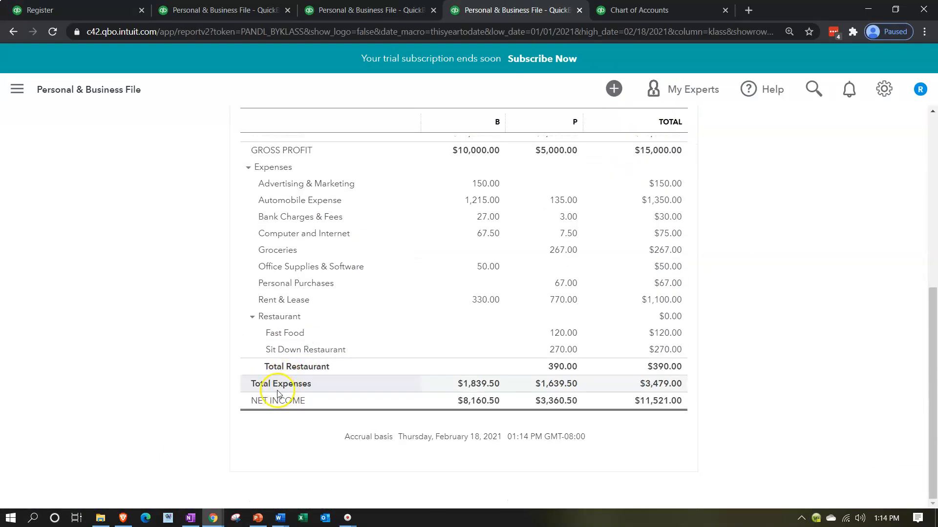
{"action": "left_click", "coordinate": [253, 317]}
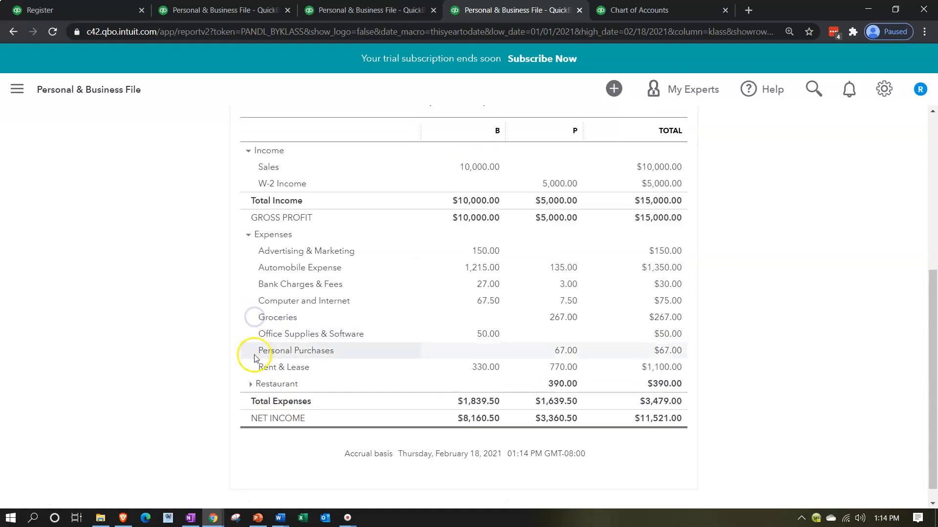
{"action": "left_click", "coordinate": [251, 385]}
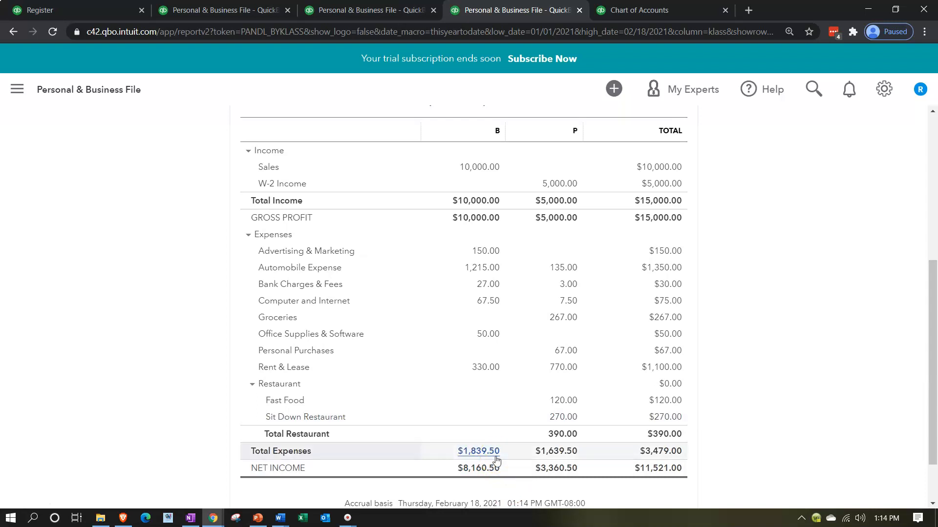
Step: Drill into the Automobile Expense amount under class P and open the underlying 01/06/2021 expense
{"action": "left_click", "coordinate": [509, 447]}
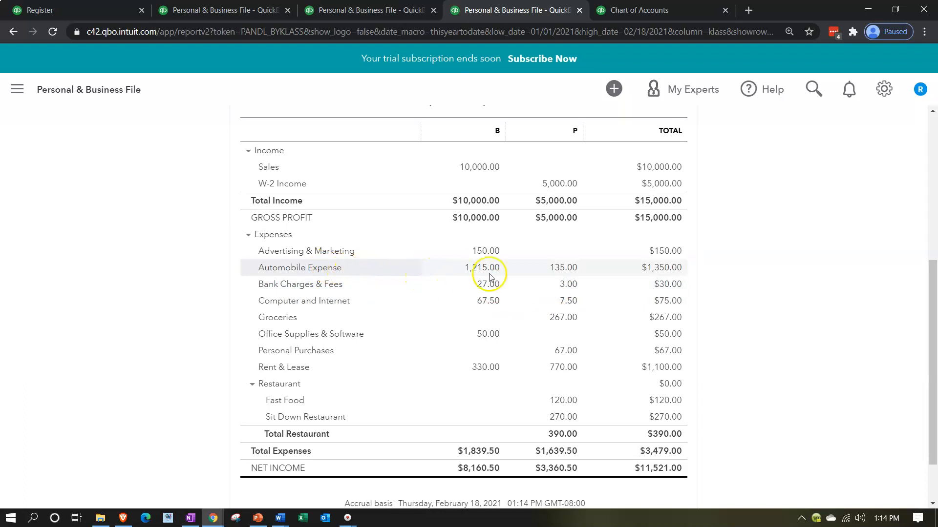
{"action": "left_click", "coordinate": [556, 274]}
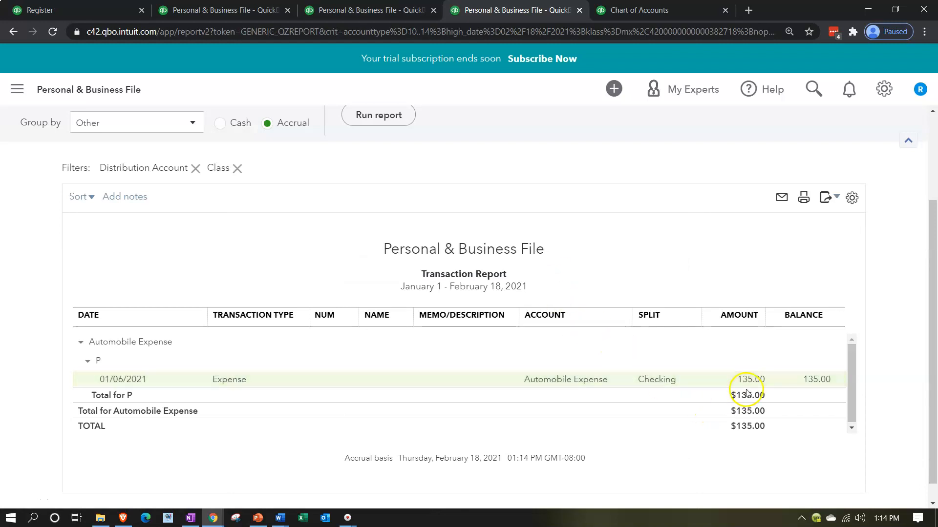
{"action": "left_click", "coordinate": [748, 380]}
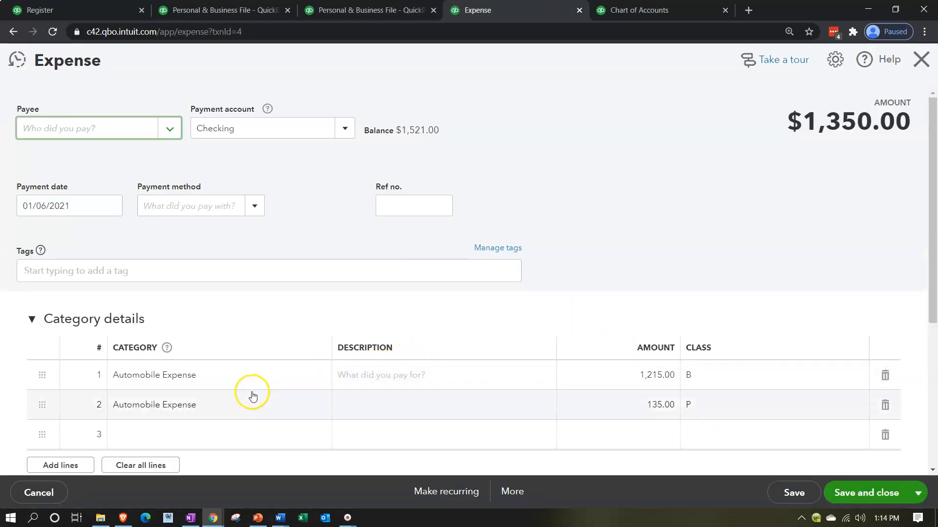
Step: Start adding a new account as the category of the expense's second Automobile Expense line, classed P
{"action": "scroll", "coordinate": [252, 395], "scroll_direction": "down", "scroll_amount": 1}
{"action": "left_click", "coordinate": [219, 345]}
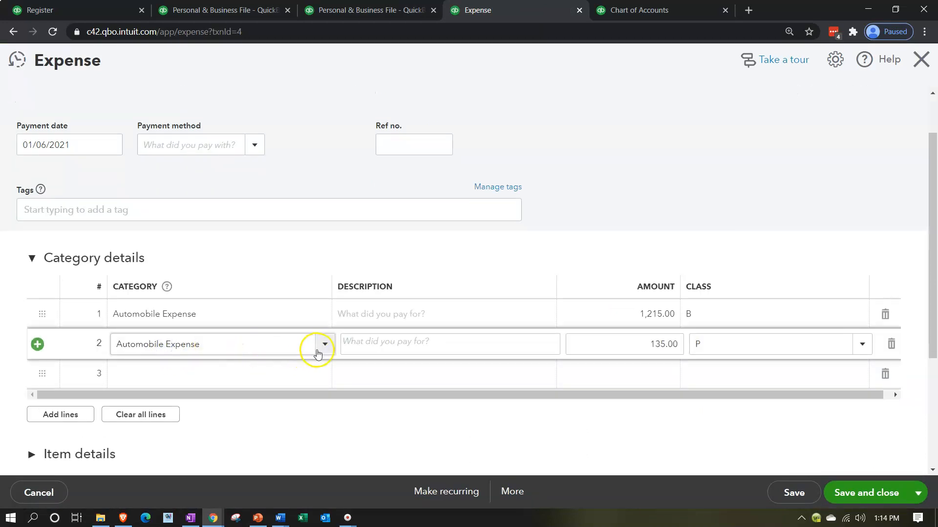
{"action": "left_click", "coordinate": [218, 350]}
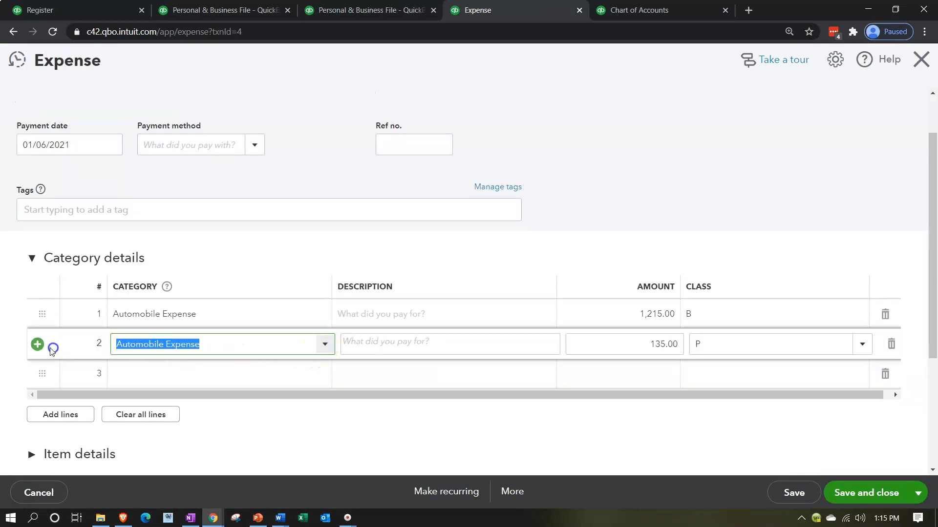
{"action": "left_click", "coordinate": [321, 346]}
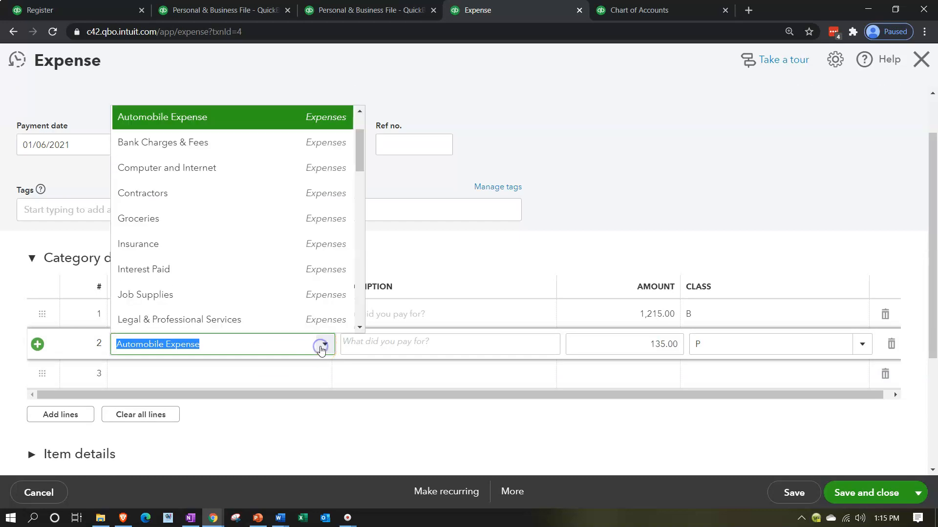
{"action": "scroll", "coordinate": [267, 274], "scroll_direction": "up", "scroll_amount": 3}
{"action": "left_click", "coordinate": [168, 120]}
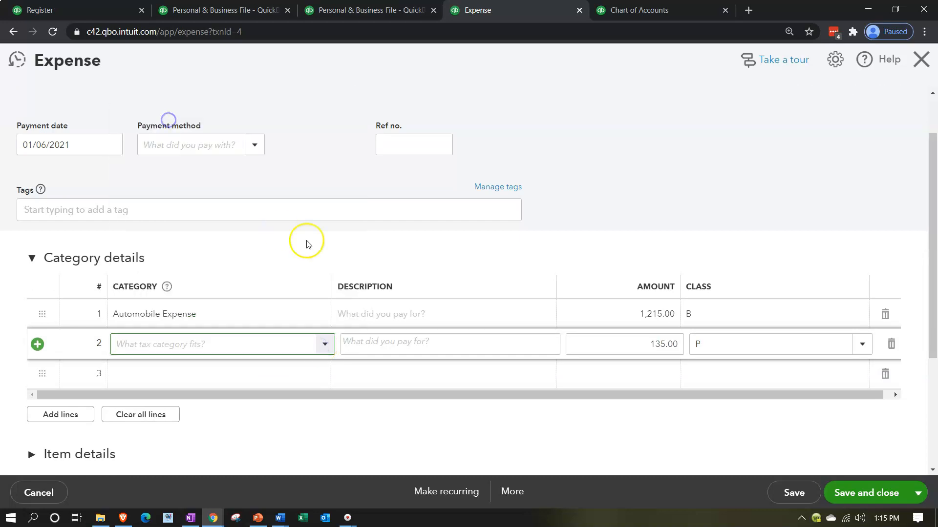
Step: Name the new expense account Advertising/Promotional P, save it as the line's category, and save and close the expense
{"action": "left_click", "coordinate": [581, 137]}
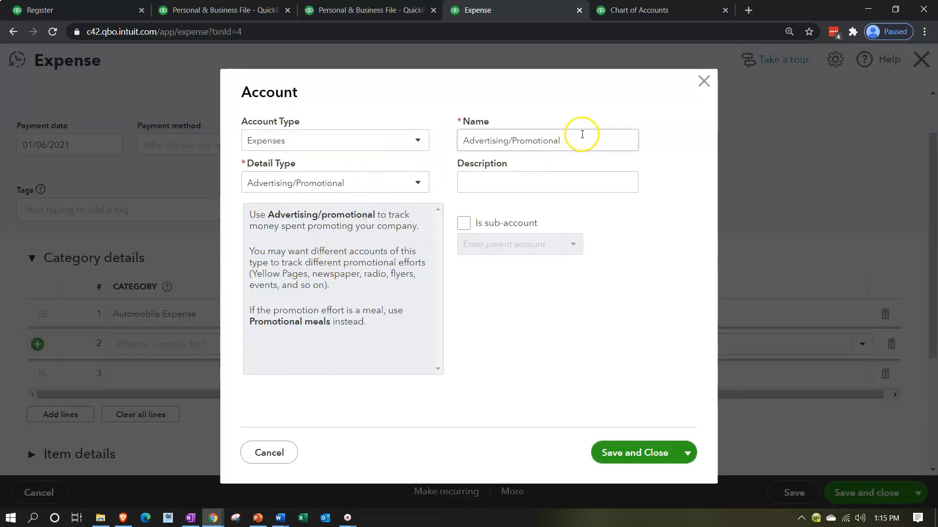
{"action": "triple_click", "coordinate": [583, 138]}
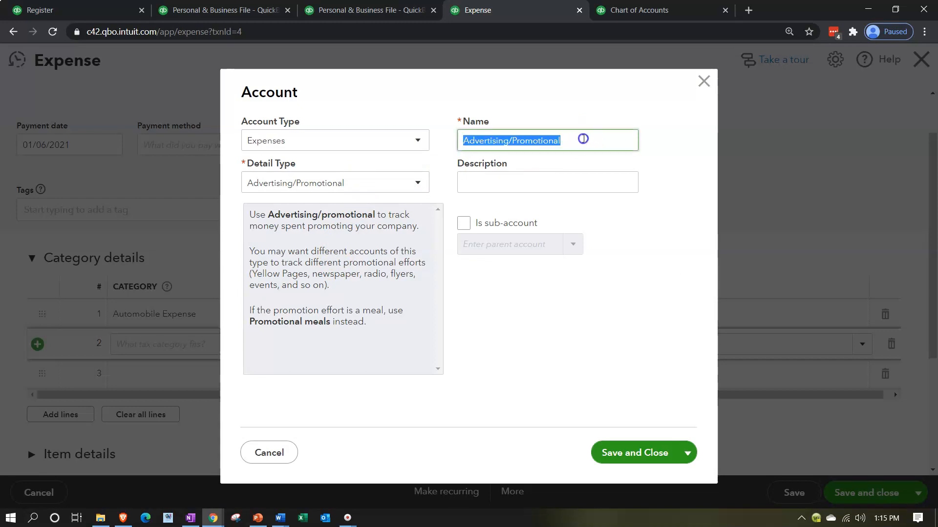
{"action": "left_click", "coordinate": [583, 139]}
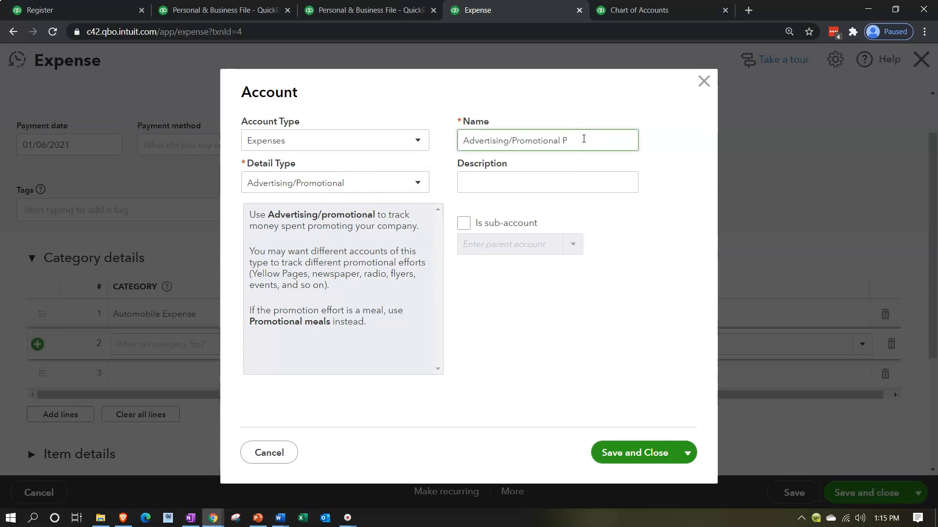
{"action": "left_click", "coordinate": [624, 448]}
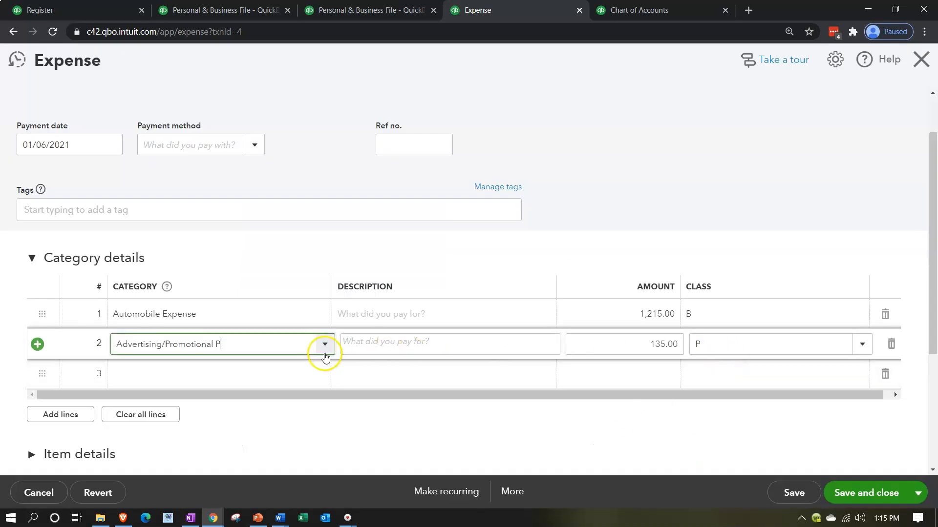
{"action": "left_click", "coordinate": [860, 503]}
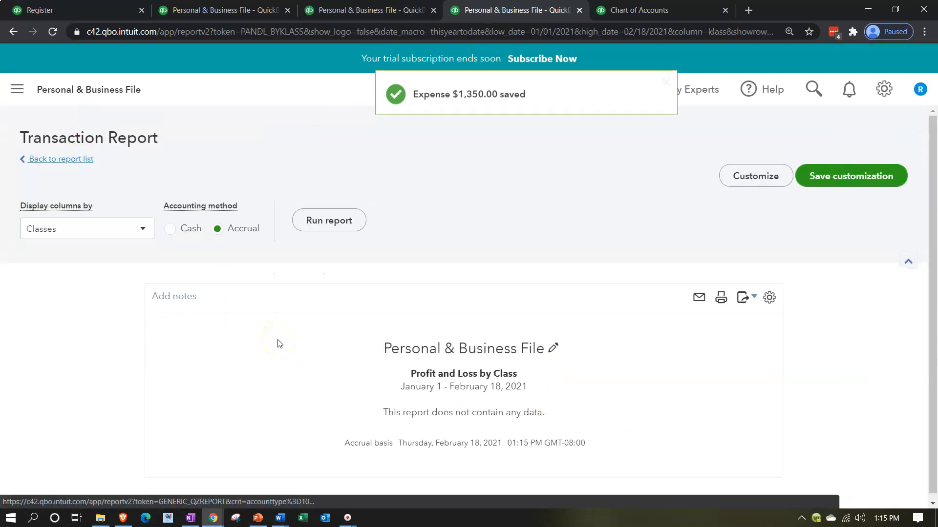
Step: In the Profit and Loss by Class report, drill into the Bank Charges & Fees amount under class P and open its 01/06/2021 expense
{"action": "scroll", "coordinate": [158, 386], "scroll_direction": "down", "scroll_amount": 2}
{"action": "scroll", "coordinate": [157, 389], "scroll_direction": "down", "scroll_amount": 5}
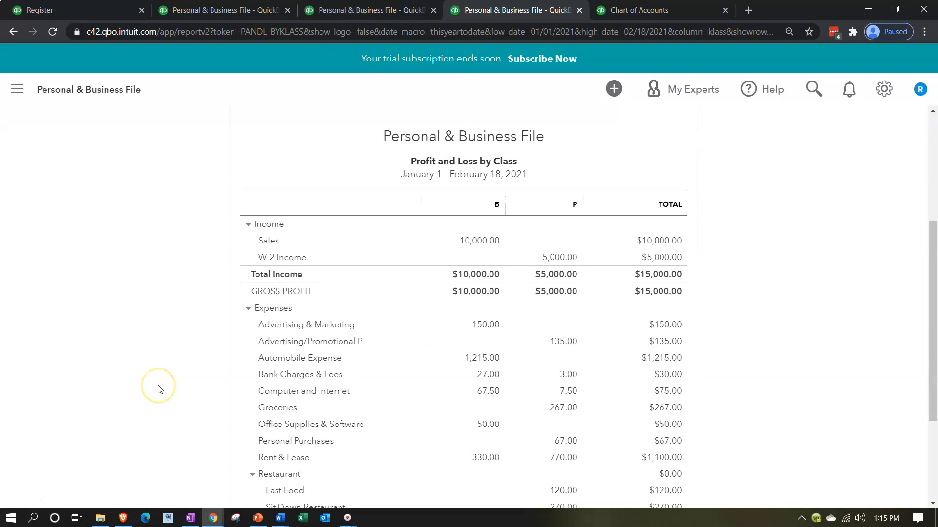
{"action": "scroll", "coordinate": [161, 390], "scroll_direction": "up", "scroll_amount": 1}
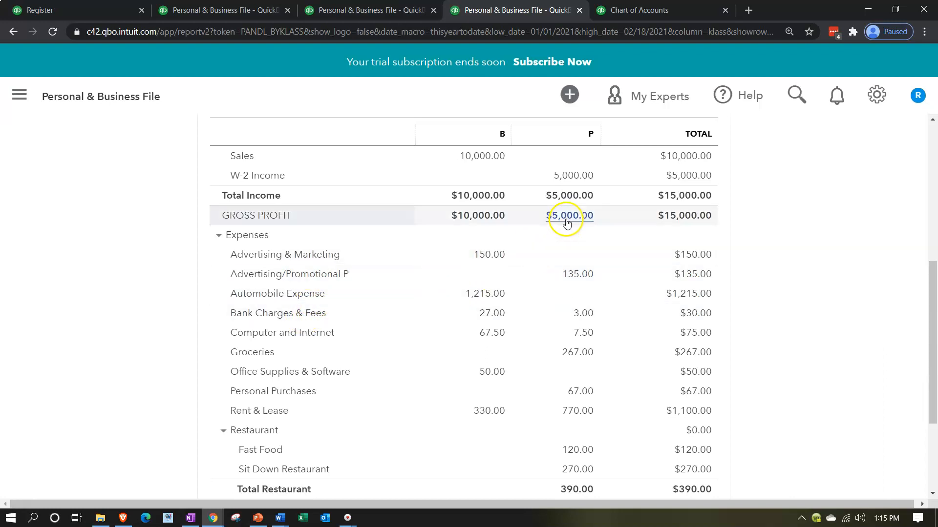
{"action": "left_click", "coordinate": [582, 313]}
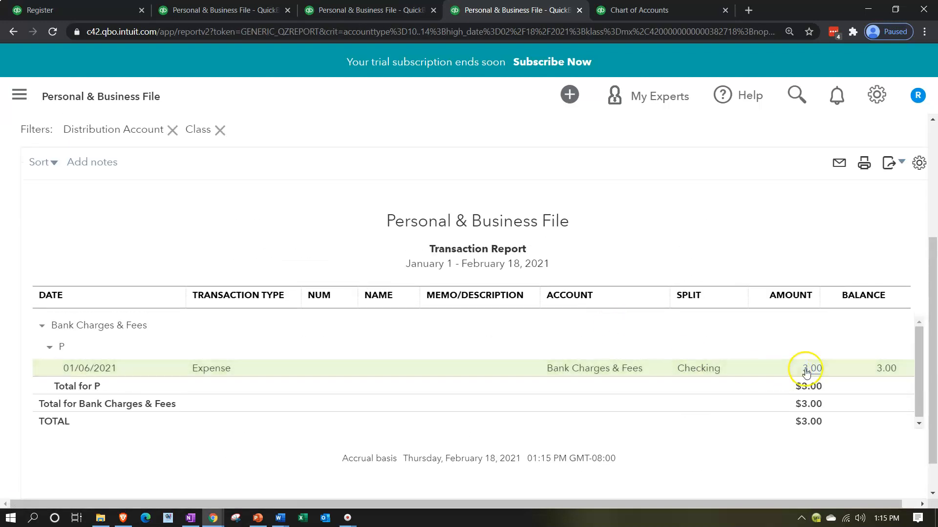
{"action": "left_click", "coordinate": [807, 370]}
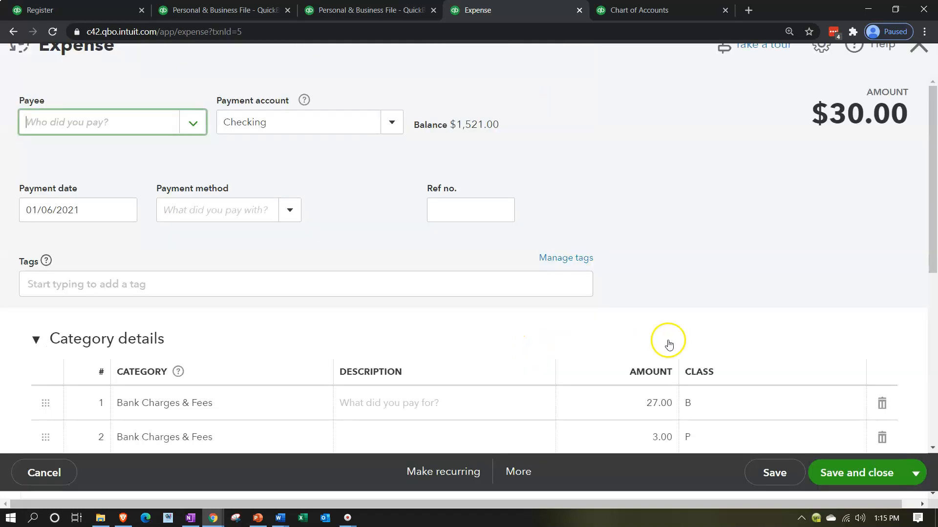
Step: Create the expense account Bank Charges & Fees P as the second line's category, and save and close the expense
{"action": "scroll", "coordinate": [293, 362], "scroll_direction": "down", "scroll_amount": 1}
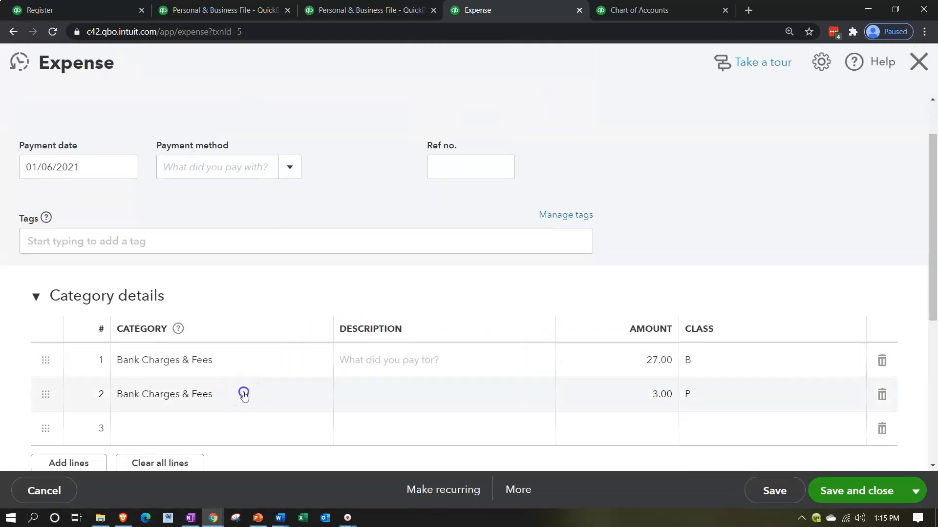
{"action": "left_click", "coordinate": [242, 391]}
{"action": "left_click_drag", "start_coordinate": [218, 393], "coordinate": [132, 386]}
{"action": "left_click", "coordinate": [254, 403]}
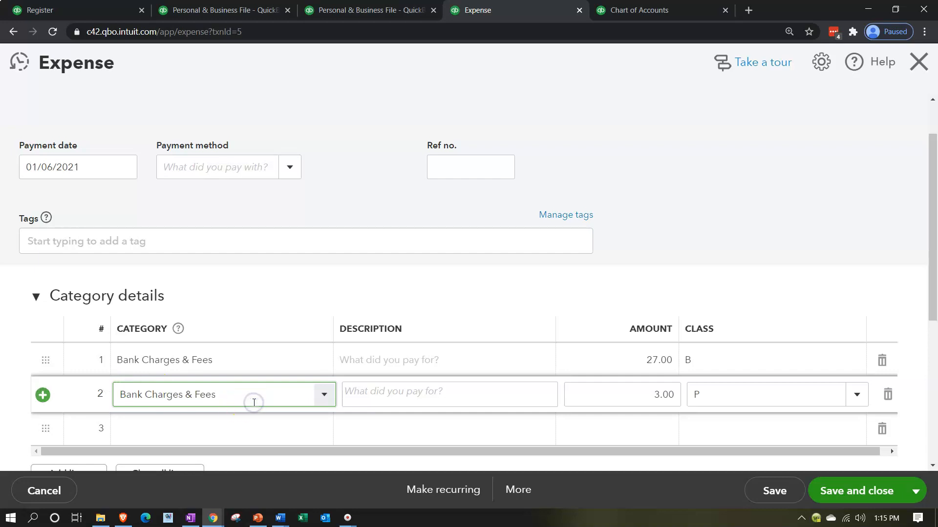
{"action": "type", "text": "P"}
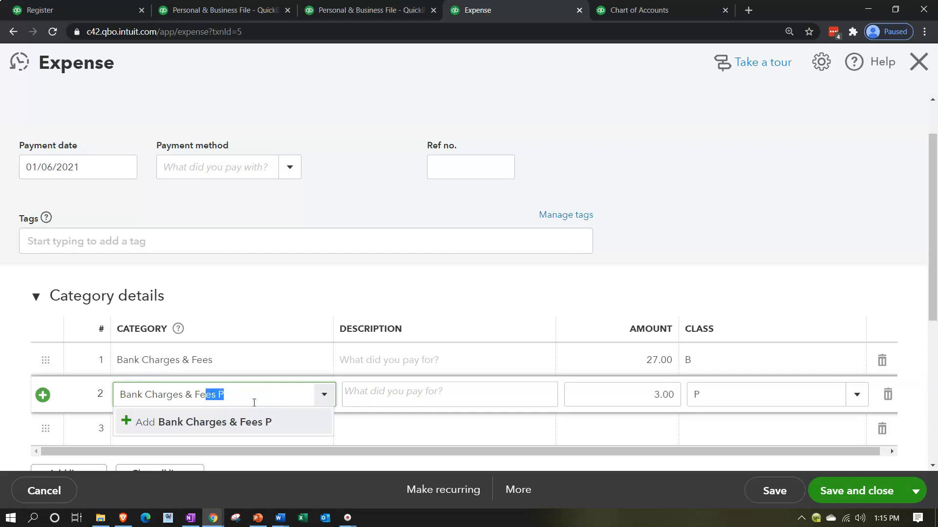
{"action": "key", "text": "shift+Left"}
{"action": "key", "text": "shift+Left"}
{"action": "key", "text": "shift+Left"}
{"action": "key", "text": "shift+Left"}
{"action": "key", "text": "shift+Left"}
{"action": "key", "text": "shift+Left"}
{"action": "key", "text": "shift+Left"}
{"action": "key", "text": "shift+Left"}
{"action": "key", "text": "shift+Left"}
{"action": "key", "text": "shift+Left"}
{"action": "key", "text": "shift+Left"}
{"action": "key", "text": "shift+Left"}
{"action": "key", "text": "shift+Left"}
{"action": "key", "text": "shift+Left"}
{"action": "key", "text": "shift+Left"}
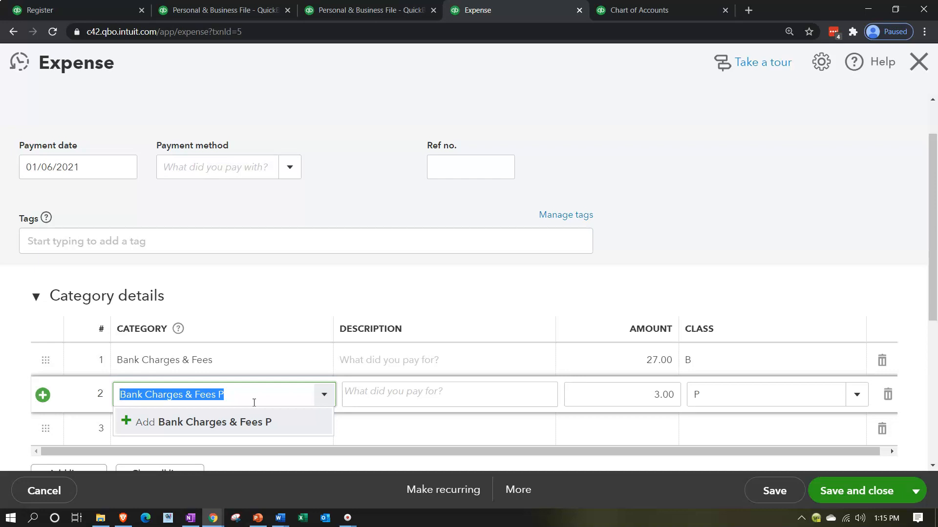
{"action": "key", "text": "Return"}
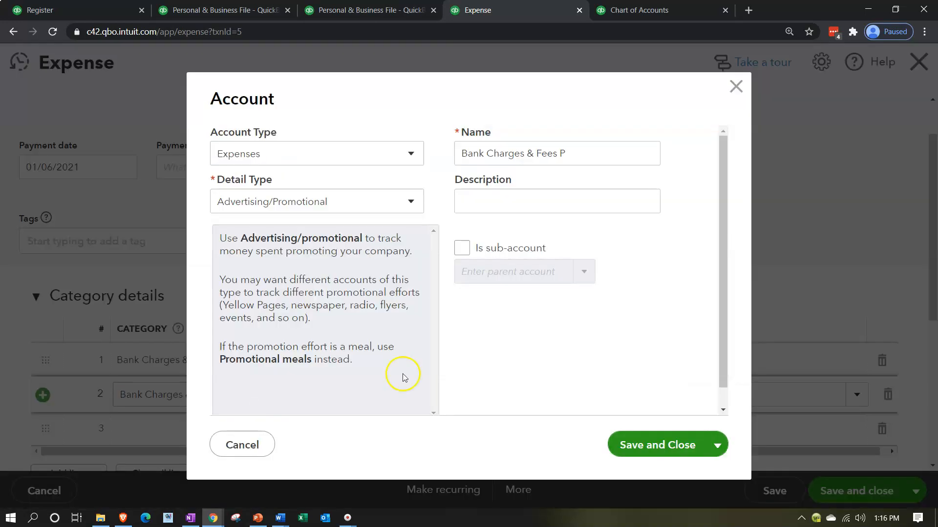
{"action": "left_click", "coordinate": [667, 437]}
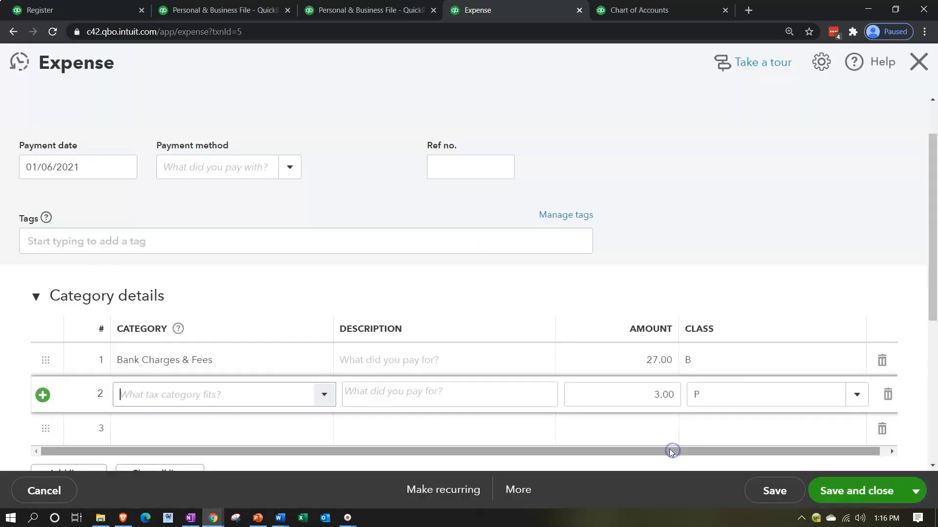
{"action": "left_click", "coordinate": [833, 485]}
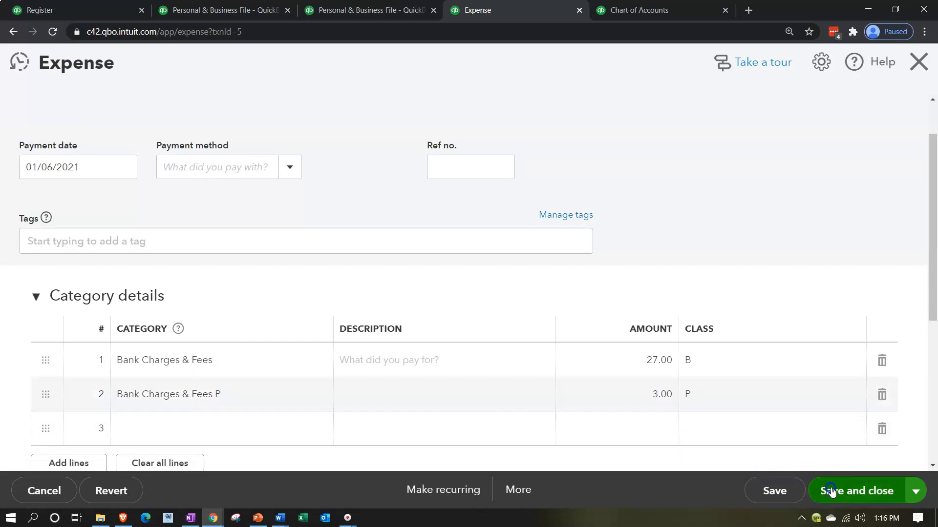
Step: Return to the Profit and Loss by Class report, drill into Computer and Internet under class P, and open its 01/06/2021 expense
{"action": "scroll", "coordinate": [210, 225], "scroll_direction": "up", "scroll_amount": 4}
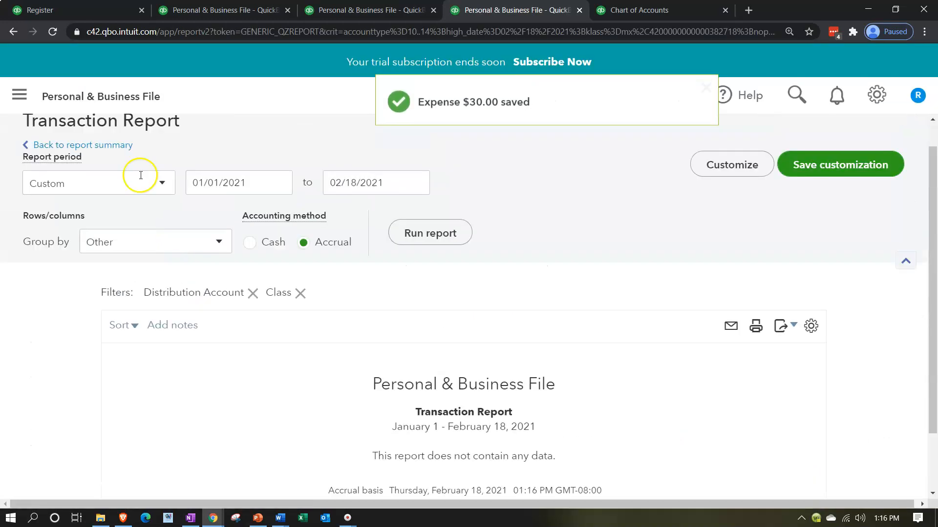
{"action": "scroll", "coordinate": [81, 176], "scroll_direction": "down", "scroll_amount": 1}
{"action": "scroll", "coordinate": [90, 184], "scroll_direction": "up", "scroll_amount": 2}
{"action": "left_click", "coordinate": [100, 171]}
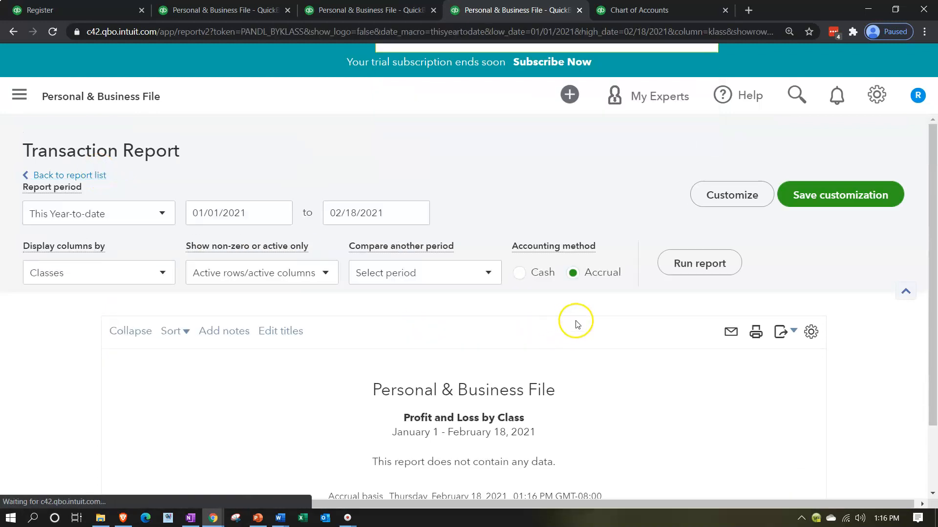
{"action": "scroll", "coordinate": [571, 317], "scroll_direction": "down", "scroll_amount": 8}
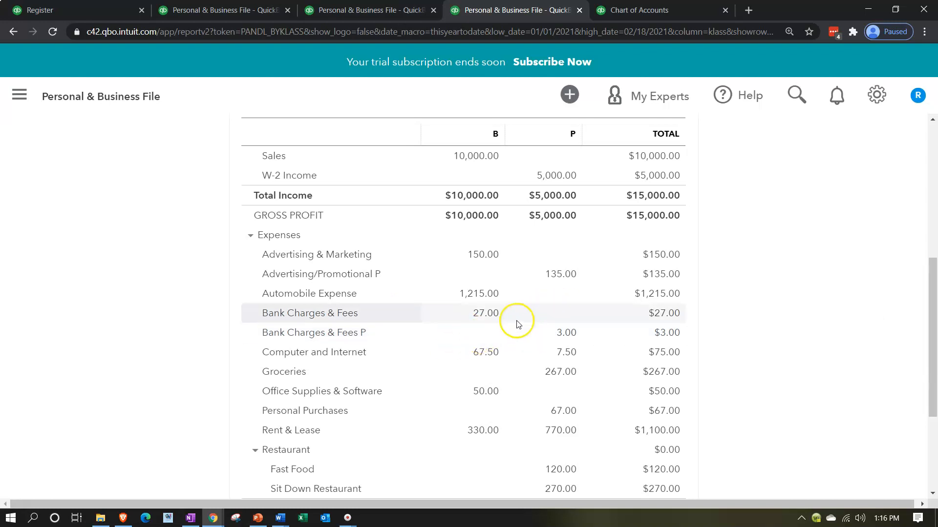
{"action": "left_click", "coordinate": [566, 352]}
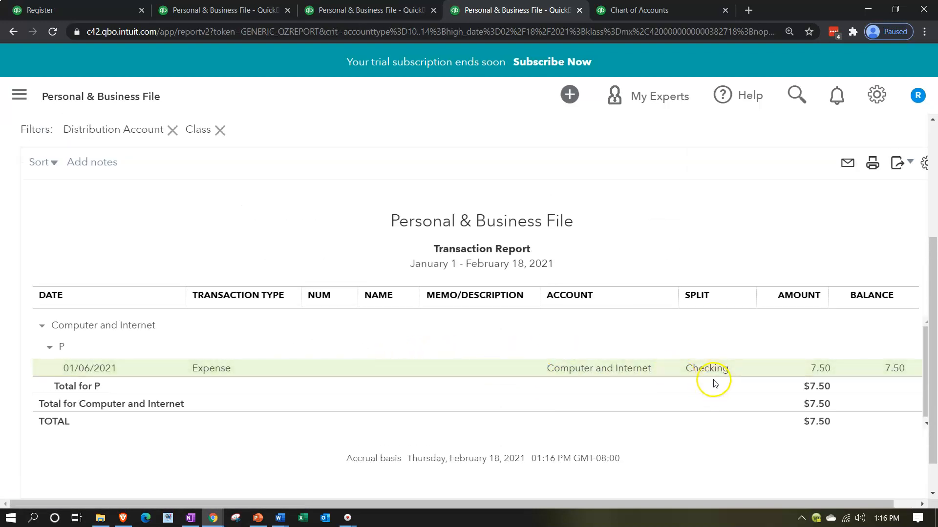
{"action": "left_click", "coordinate": [814, 368]}
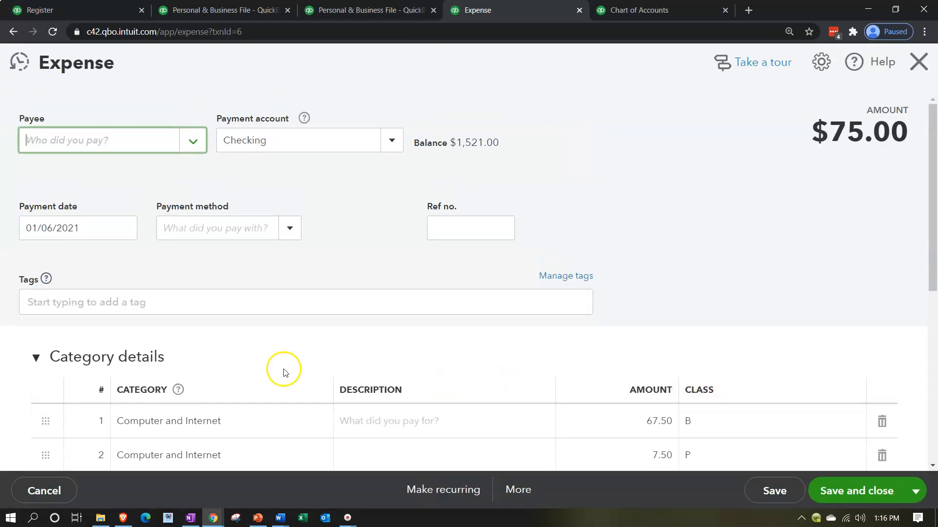
Step: Create the expense account Computer and Internet P as the second line's category, and save and close the expense
{"action": "scroll", "coordinate": [269, 361], "scroll_direction": "down", "scroll_amount": 5}
{"action": "left_click", "coordinate": [242, 216]}
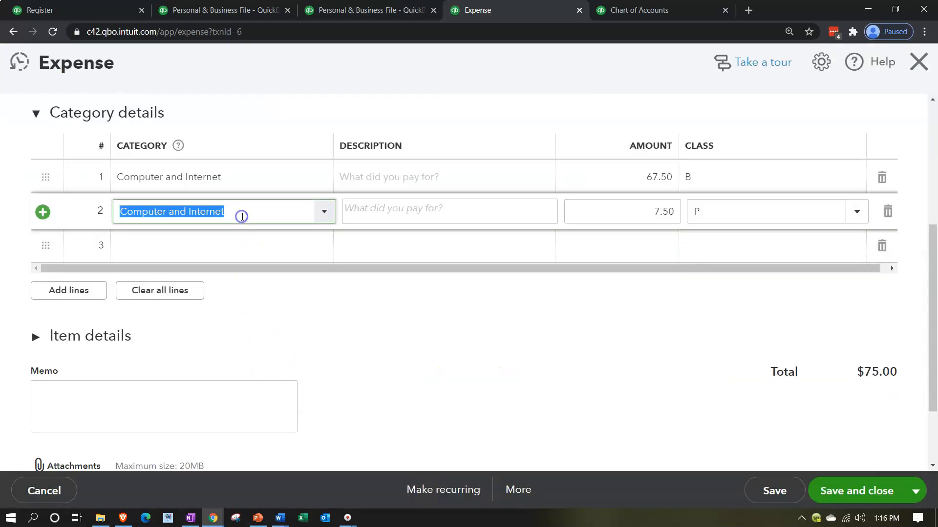
{"action": "left_click", "coordinate": [242, 217]}
{"action": "type", "text": "P"}
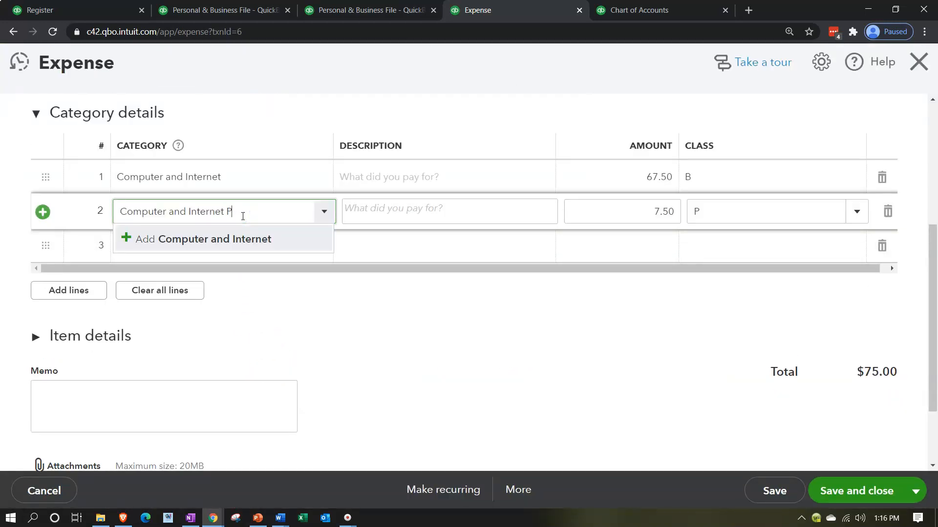
{"action": "key", "text": "shift+Left"}
{"action": "key", "text": "shift+Left"}
{"action": "key", "text": "shift+Left"}
{"action": "key", "text": "shift+Left"}
{"action": "key", "text": "shift+Left"}
{"action": "key", "text": "shift+Left"}
{"action": "key", "text": "shift+Left"}
{"action": "key", "text": "shift+Left"}
{"action": "key", "text": "shift+Left"}
{"action": "key", "text": "shift+Left"}
{"action": "key", "text": "shift+Left"}
{"action": "key", "text": "shift+Left"}
{"action": "key", "text": "shift+Left"}
{"action": "key", "text": "shift+Left"}
{"action": "key", "text": "shift+Left"}
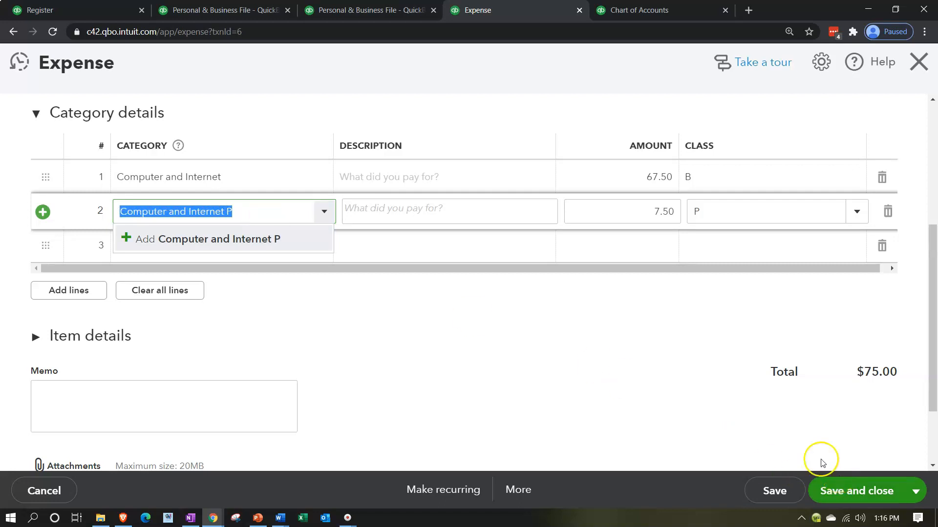
{"action": "key", "text": "Return"}
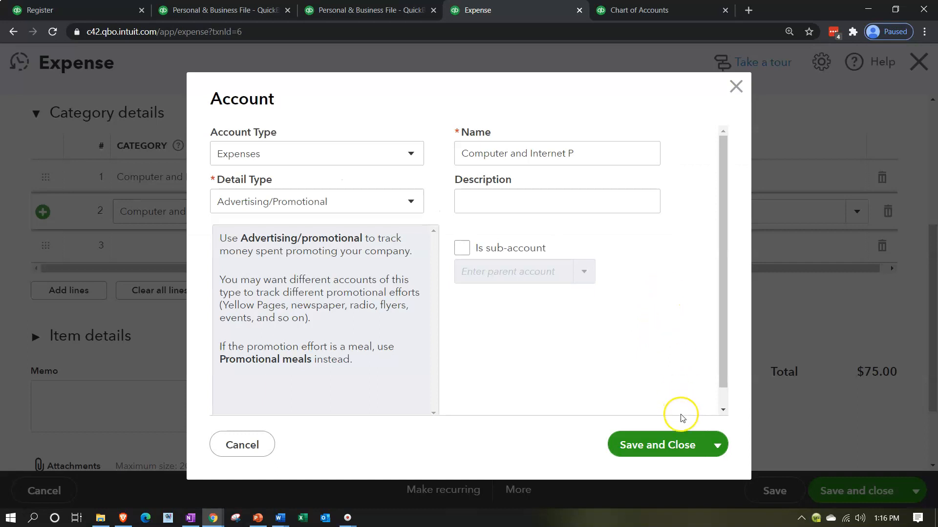
{"action": "left_click", "coordinate": [668, 451]}
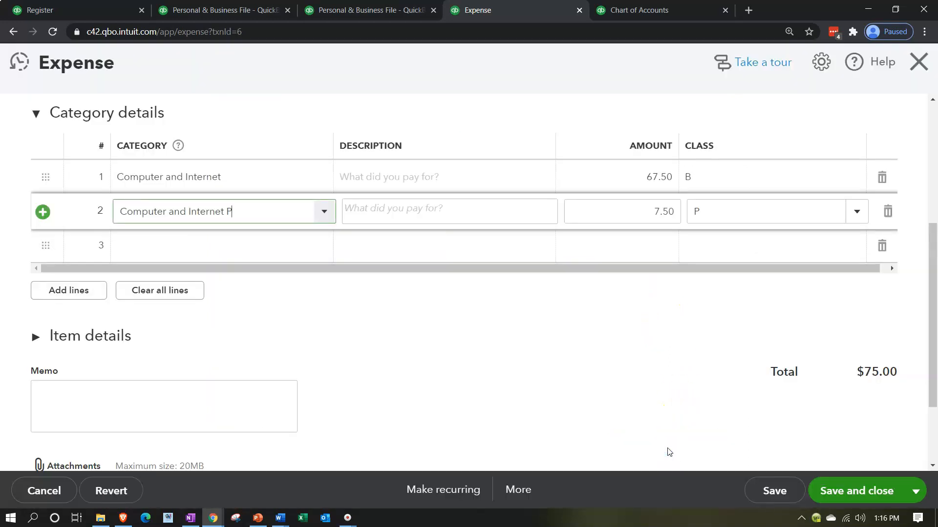
{"action": "left_click", "coordinate": [837, 489]}
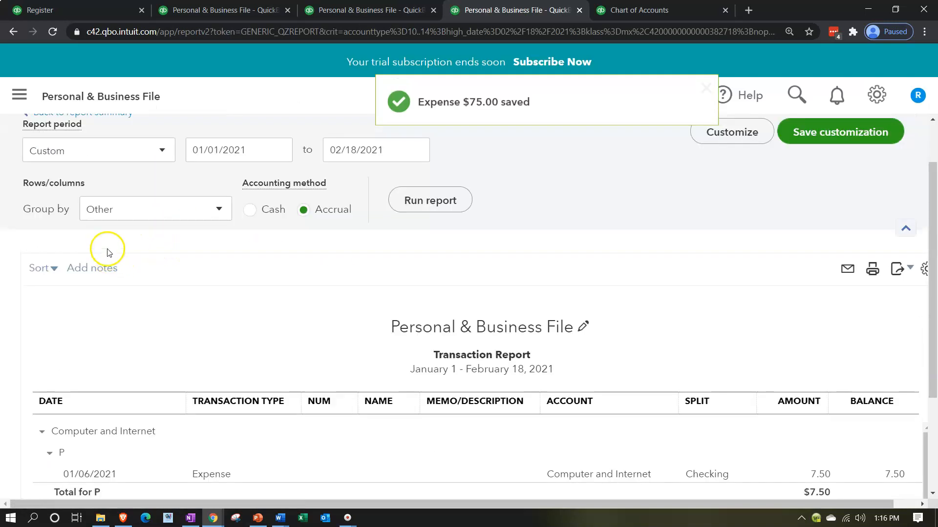
Step: Leave the transaction report and go back to the list of reports
{"action": "scroll", "coordinate": [109, 247], "scroll_direction": "up", "scroll_amount": 4}
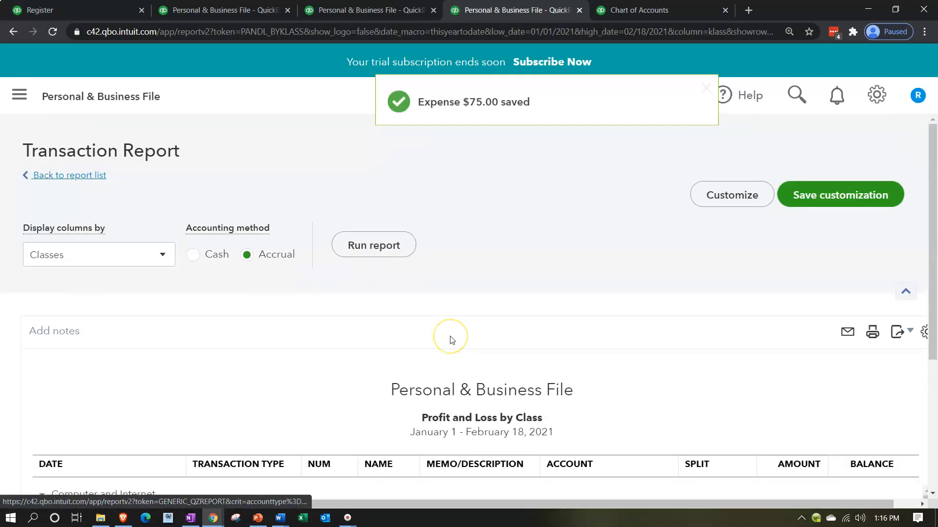
{"action": "scroll", "coordinate": [625, 345], "scroll_direction": "down", "scroll_amount": 1}
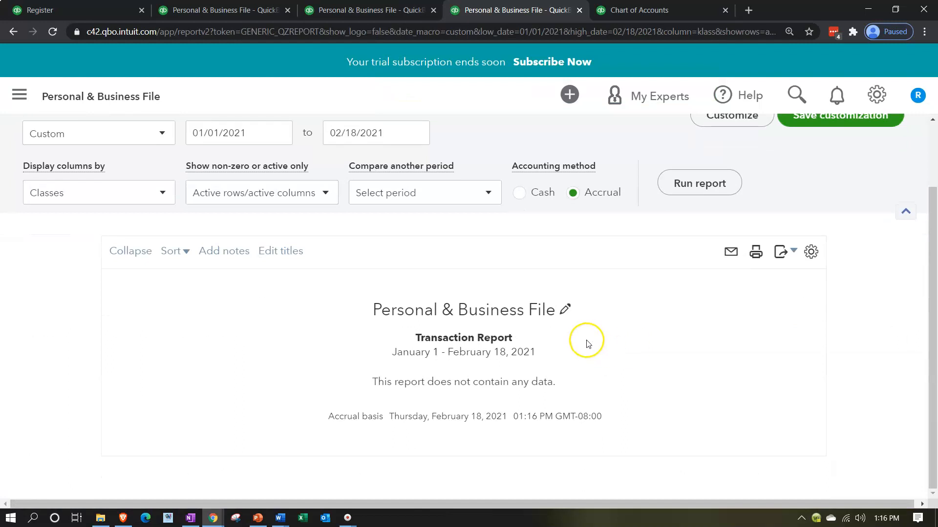
{"action": "scroll", "coordinate": [586, 341], "scroll_direction": "up", "scroll_amount": 2}
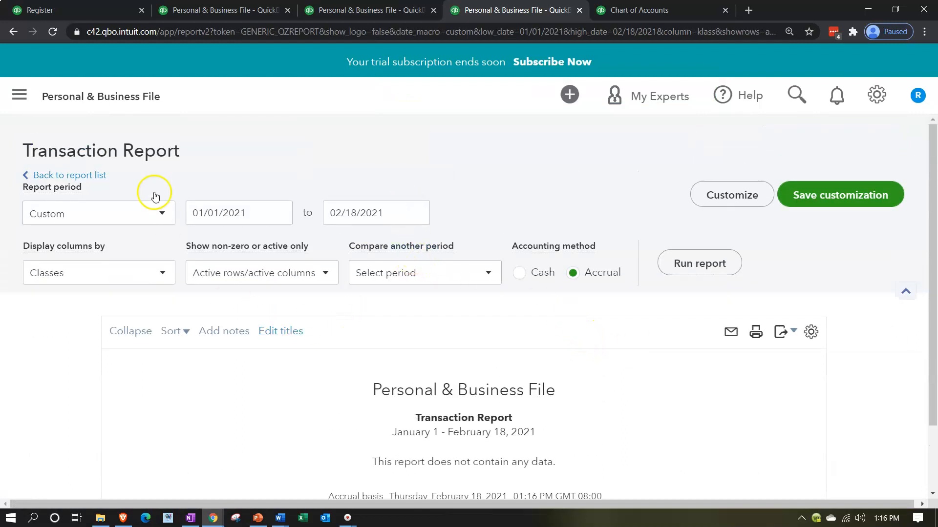
{"action": "left_click", "coordinate": [93, 177]}
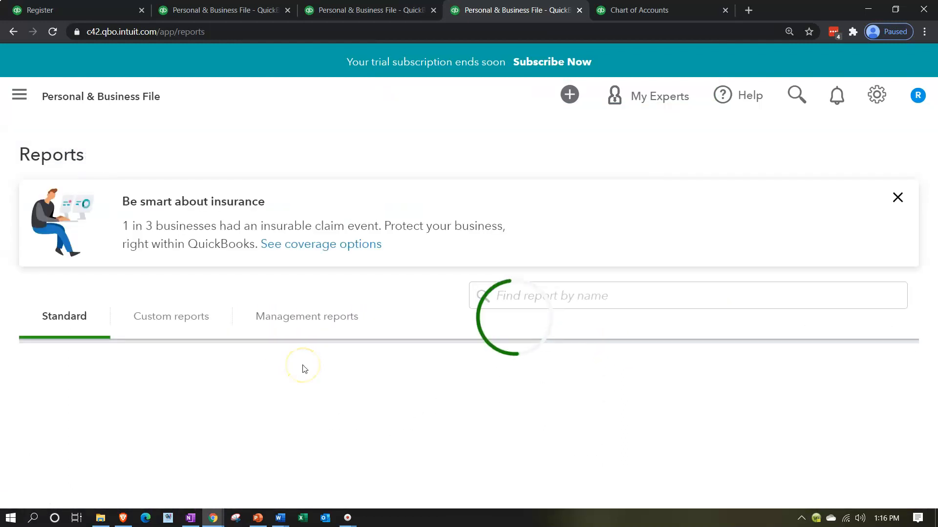
Step: Search the reports for "class" and open the Profit and Loss by Class report
{"action": "scroll", "coordinate": [305, 347], "scroll_direction": "down", "scroll_amount": 3}
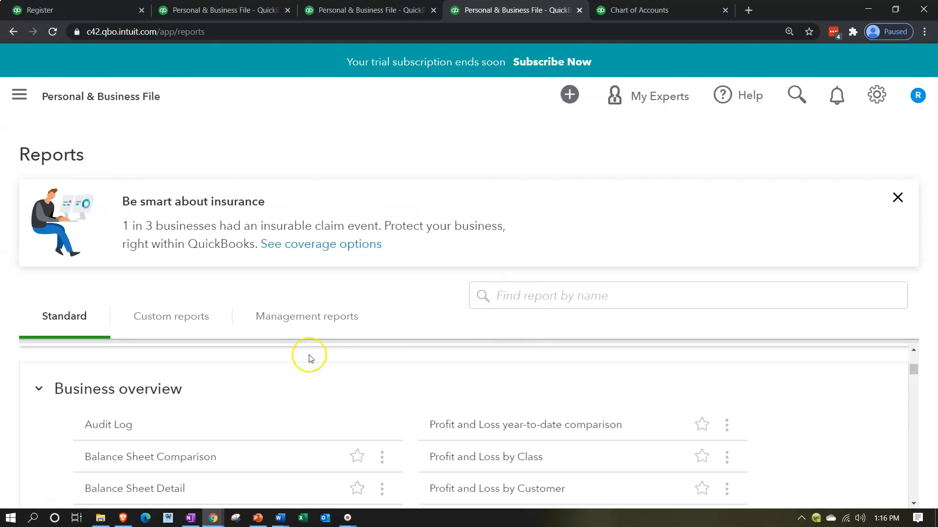
{"action": "left_click", "coordinate": [551, 299]}
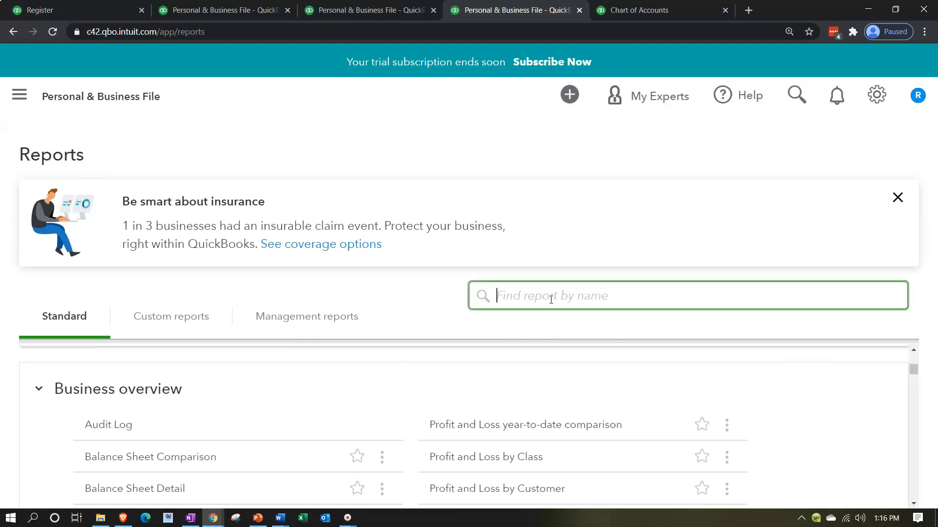
{"action": "type", "text": "p"}
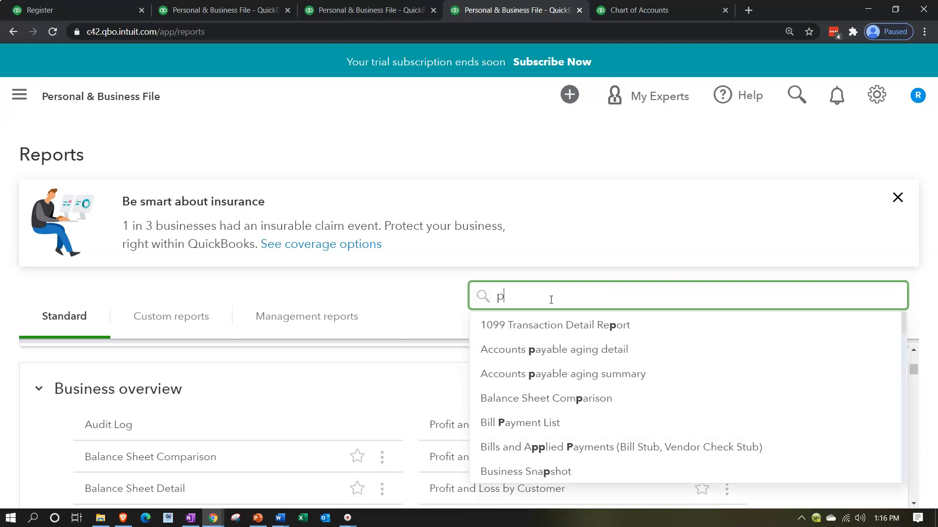
{"action": "key", "text": "BackSpace"}
{"action": "type", "text": "class"}
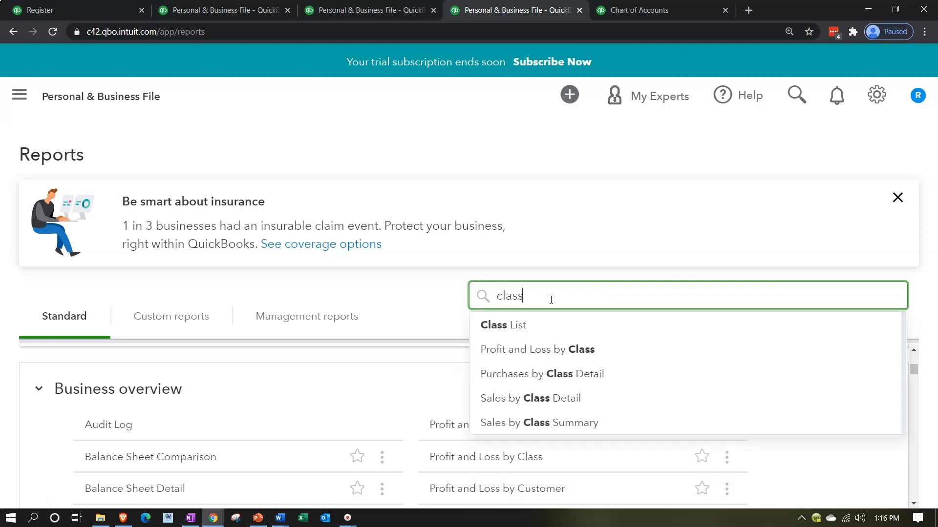
{"action": "left_click", "coordinate": [556, 351]}
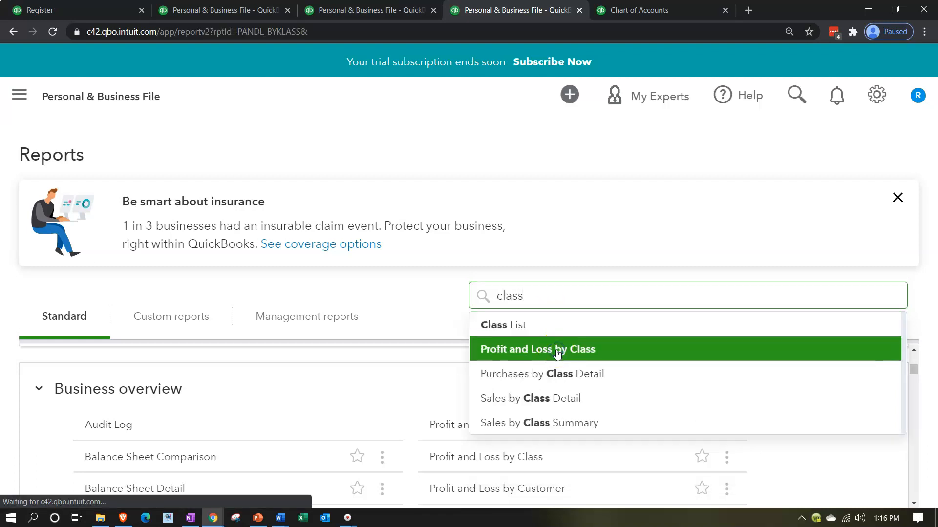
Step: Drill into the Rent & Lease amount under class P and open its 01/07/2021 expense
{"action": "scroll", "coordinate": [558, 353], "scroll_direction": "down", "scroll_amount": 5}
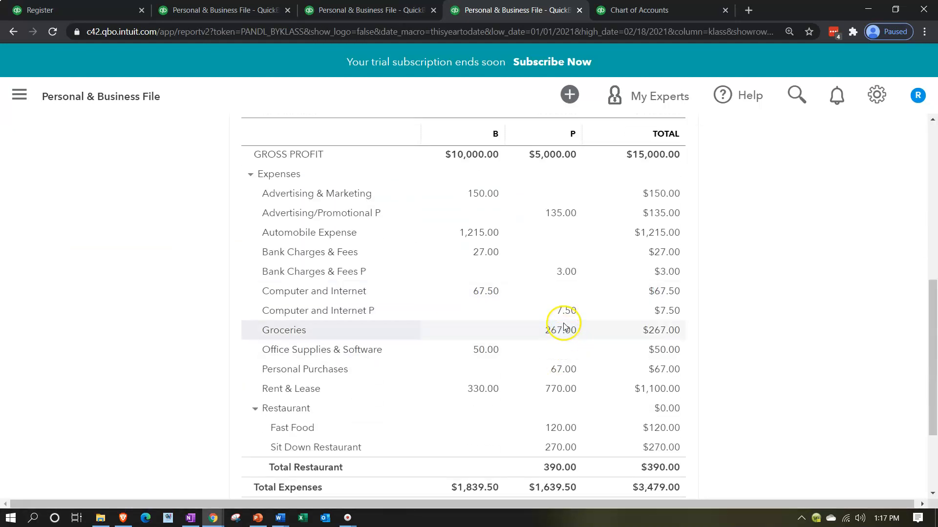
{"action": "left_click", "coordinate": [564, 330]}
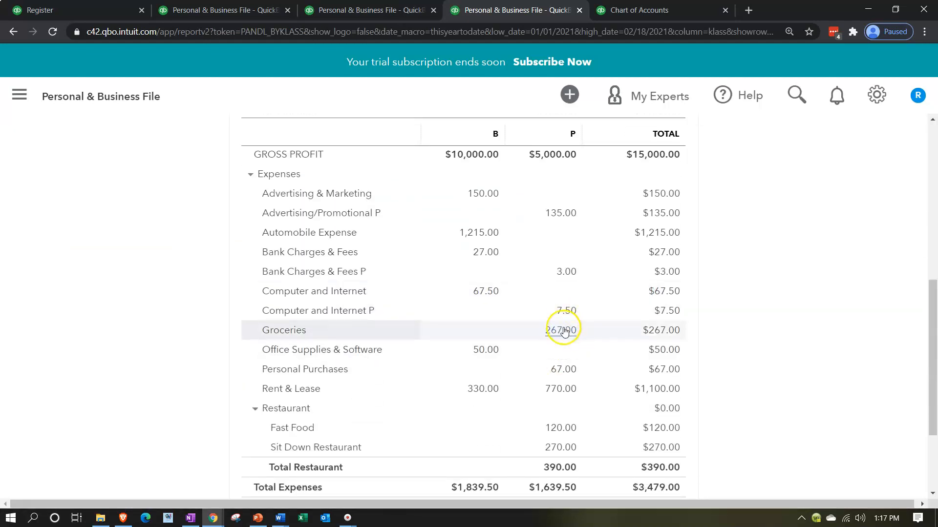
{"action": "left_click", "coordinate": [565, 369]}
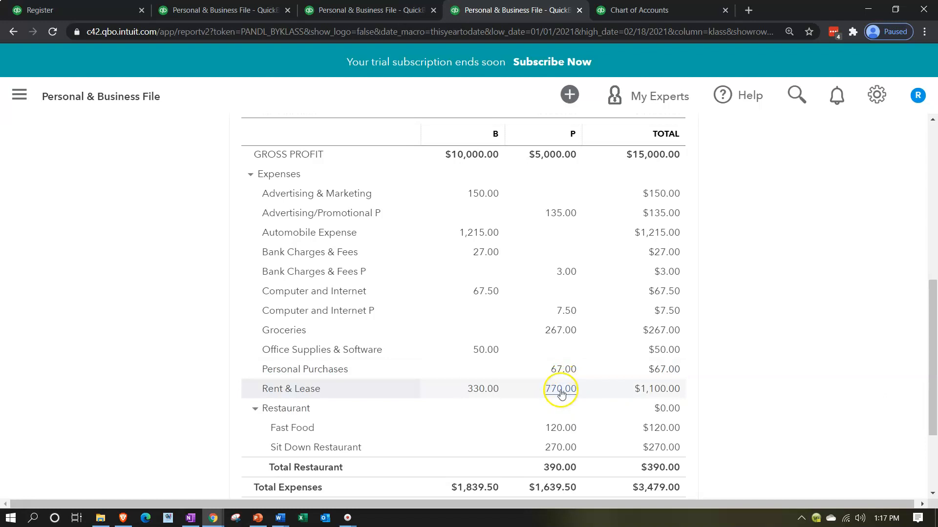
{"action": "left_click", "coordinate": [561, 389]}
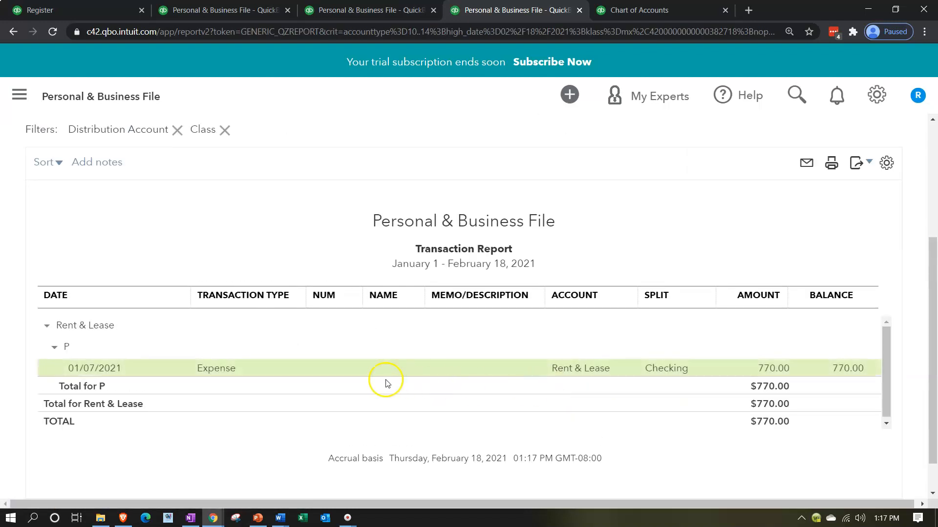
{"action": "left_click", "coordinate": [762, 369]}
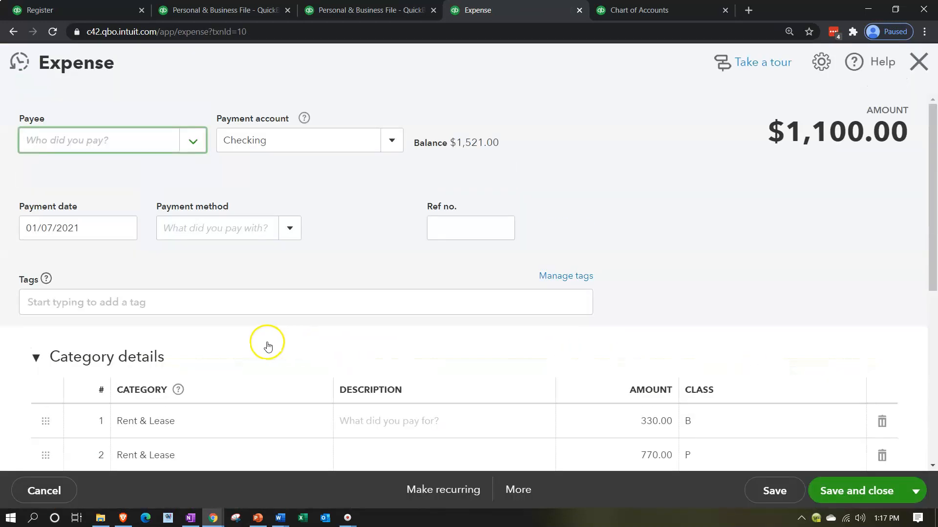
Step: Create the expense account Rent & Lease P as the second line's category, and save and close the expense
{"action": "scroll", "coordinate": [200, 335], "scroll_direction": "down", "scroll_amount": 2}
{"action": "left_click", "coordinate": [199, 334]}
{"action": "left_click", "coordinate": [189, 332]}
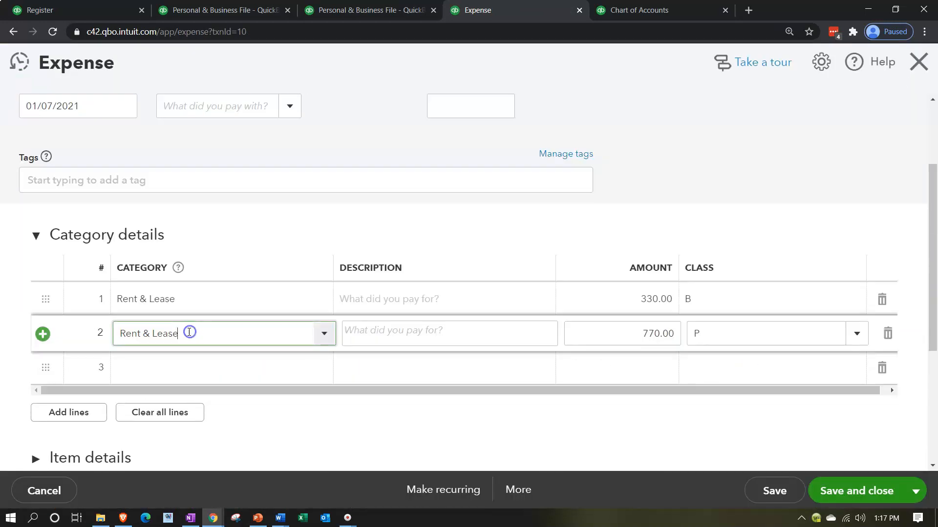
{"action": "type", "text": "P"}
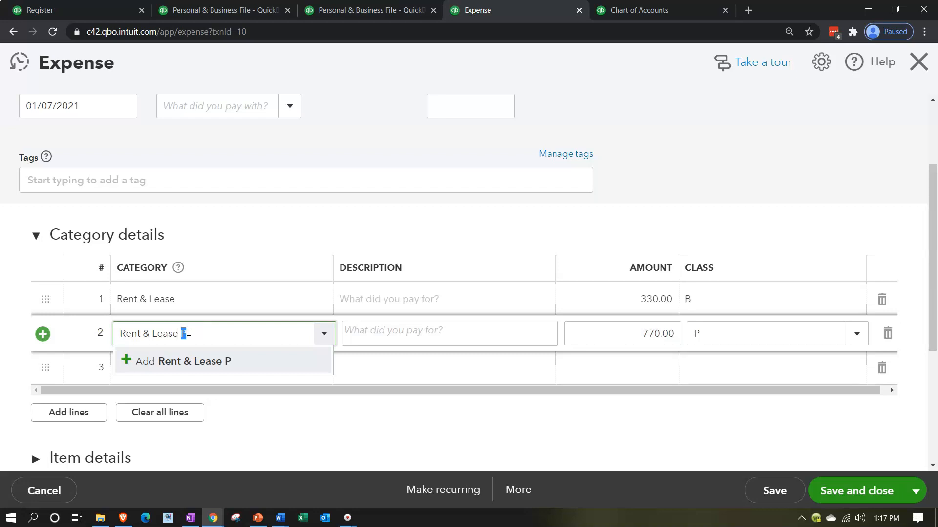
{"action": "key", "text": "ctrl+shift+Left"}
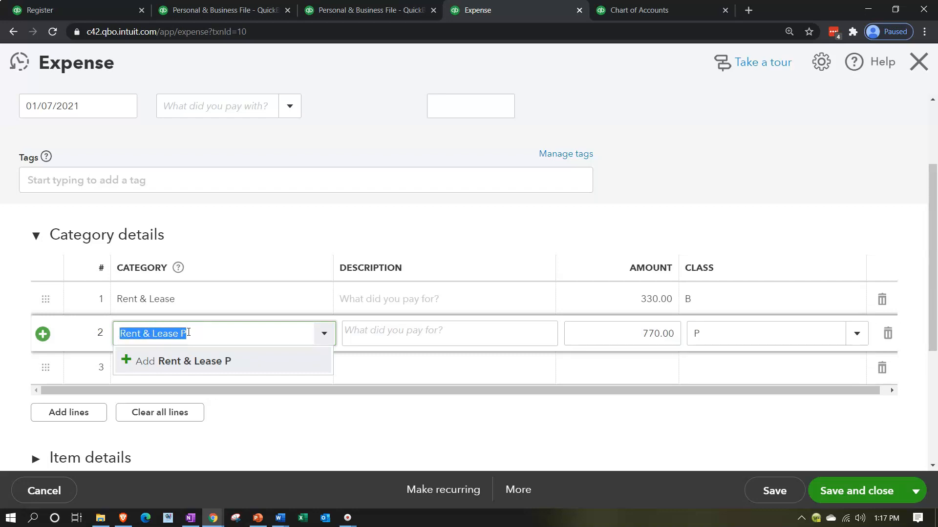
{"action": "key", "text": "Return"}
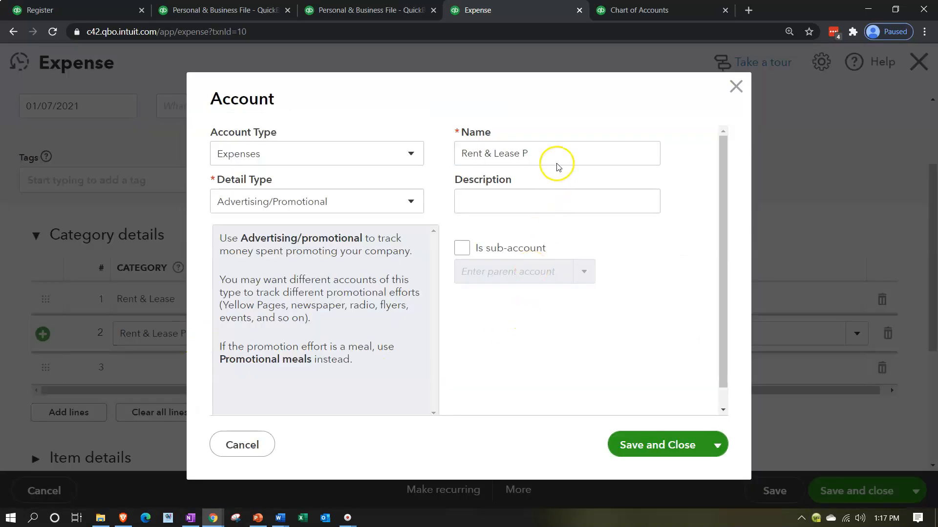
{"action": "left_click", "coordinate": [648, 443]}
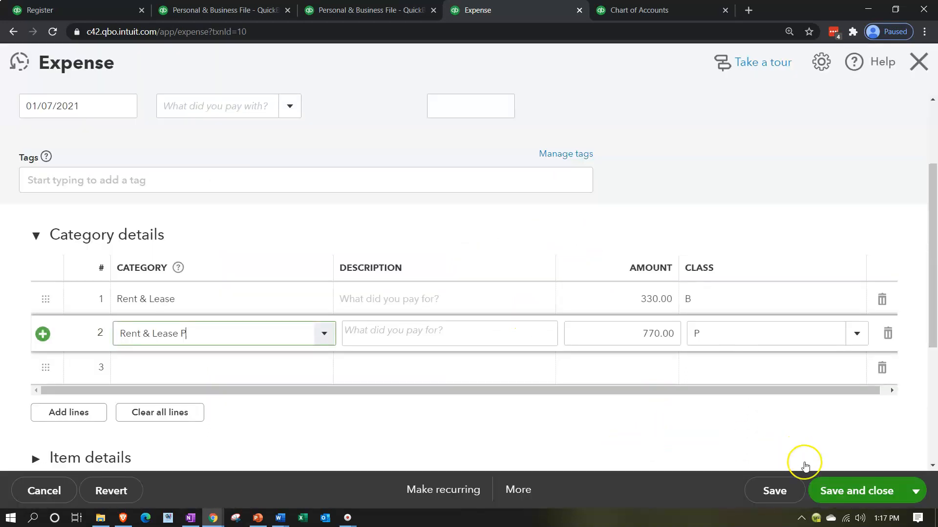
{"action": "left_click", "coordinate": [834, 482]}
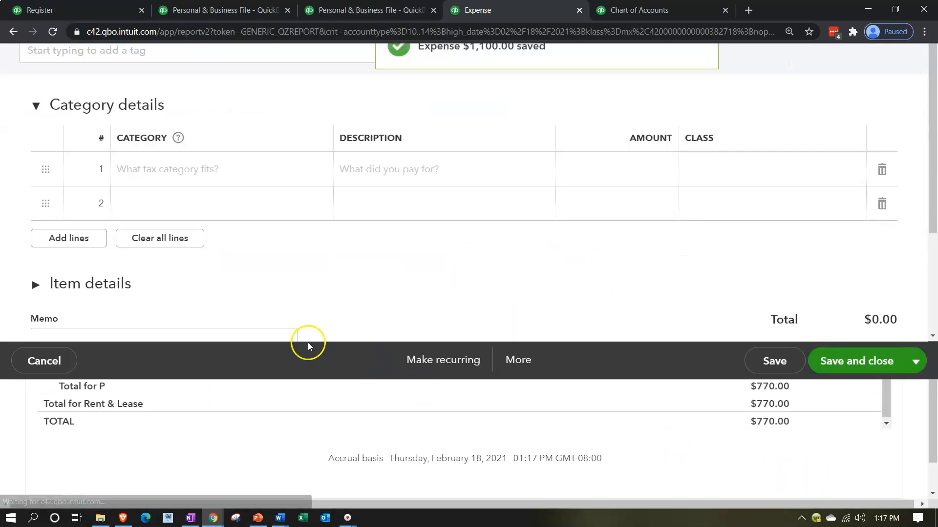
Step: Return to the Profit and Loss by Class report, drill into Advertising/Promotional P under class P, and open its 01/06/2021 expense
{"action": "scroll", "coordinate": [133, 356], "scroll_direction": "up", "scroll_amount": 2}
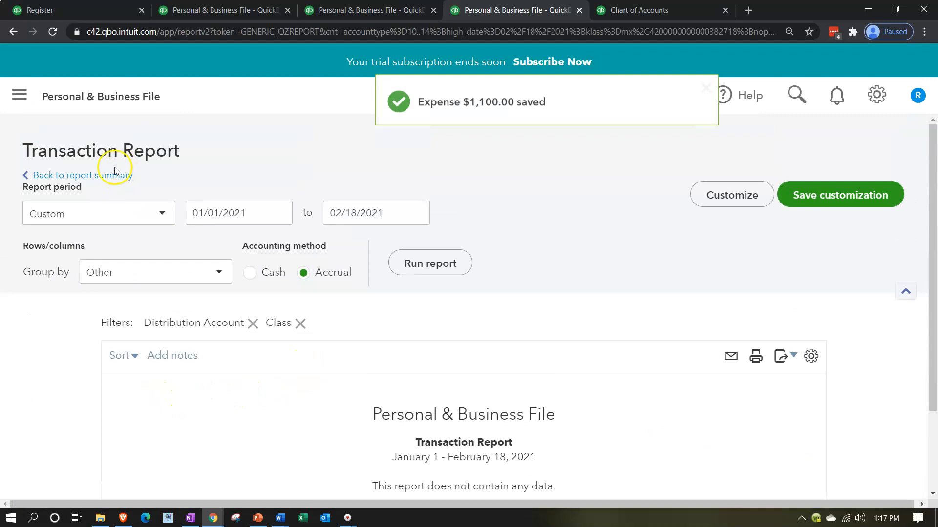
{"action": "left_click", "coordinate": [82, 175]}
{"action": "scroll", "coordinate": [513, 299], "scroll_direction": "down", "scroll_amount": 10}
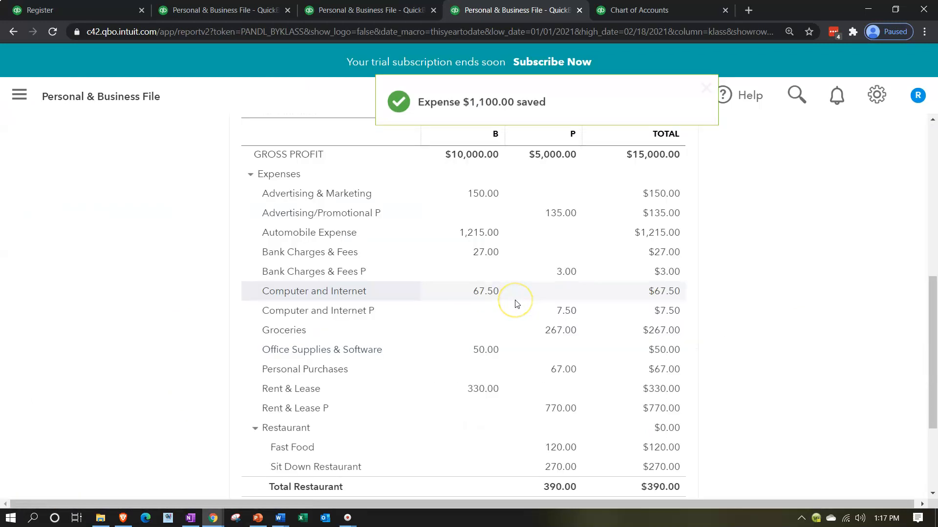
{"action": "scroll", "coordinate": [516, 304], "scroll_direction": "down", "scroll_amount": 1}
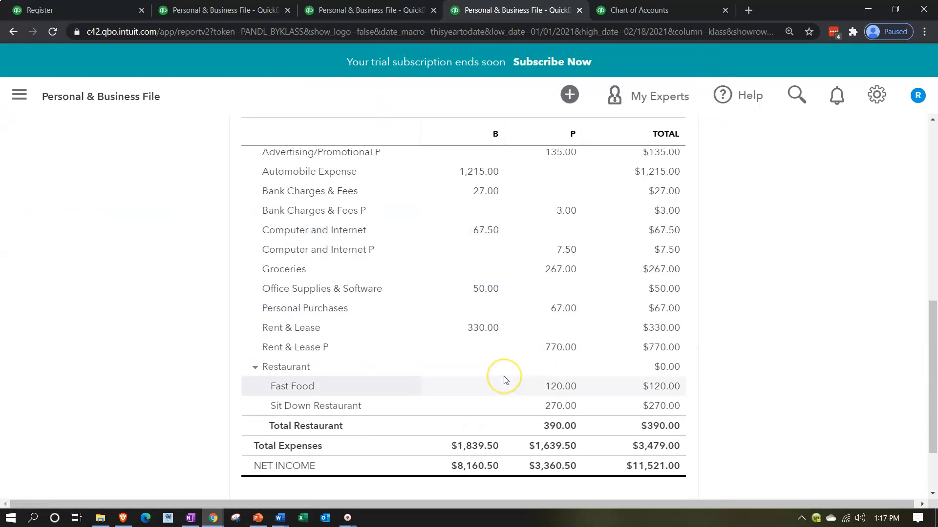
{"action": "scroll", "coordinate": [504, 380], "scroll_direction": "up", "scroll_amount": 1}
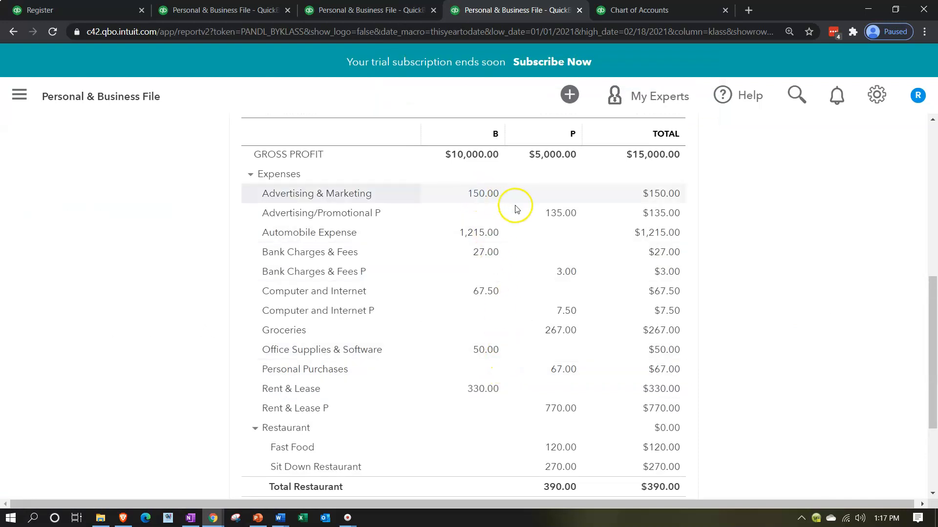
{"action": "left_click", "coordinate": [565, 214]}
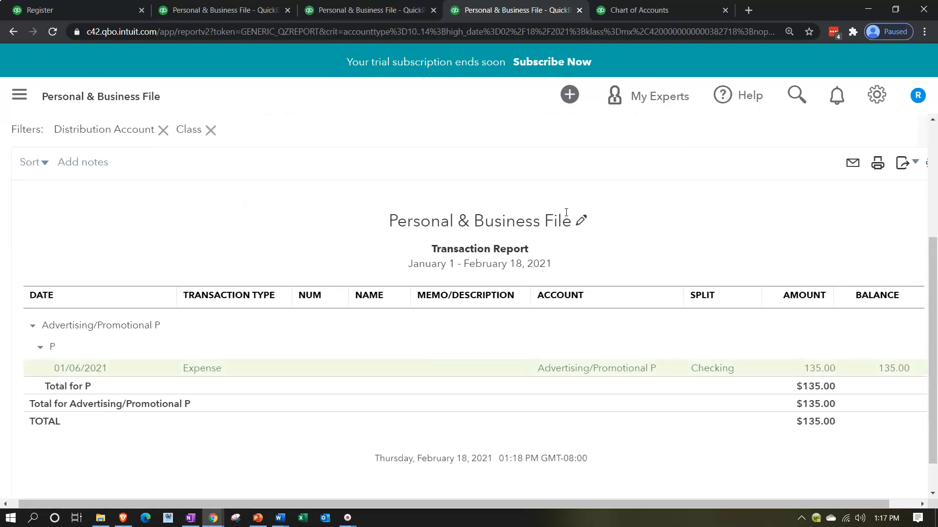
{"action": "left_click", "coordinate": [805, 369]}
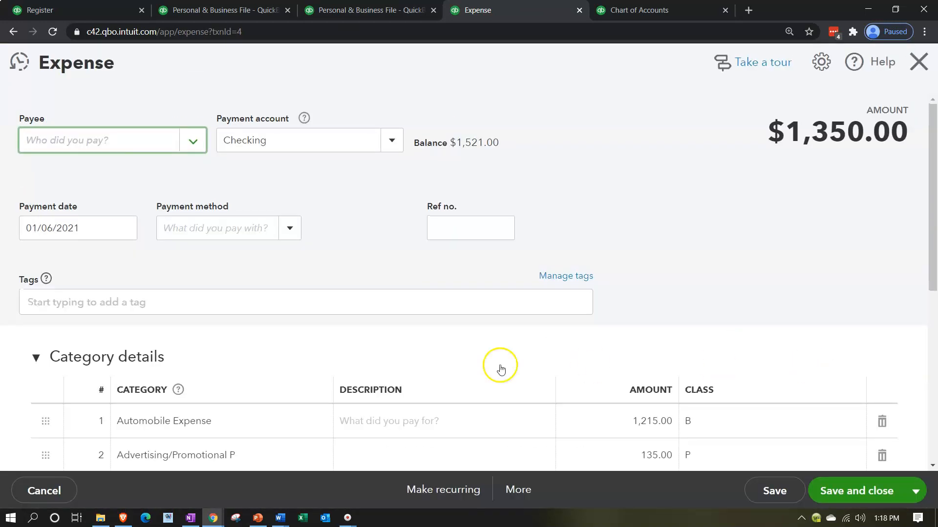
Step: Create the expense account 2 Advertising/Promotional P as the second line's category, and save and close the expense
{"action": "scroll", "coordinate": [254, 406], "scroll_direction": "down", "scroll_amount": 1}
{"action": "left_click", "coordinate": [152, 393]}
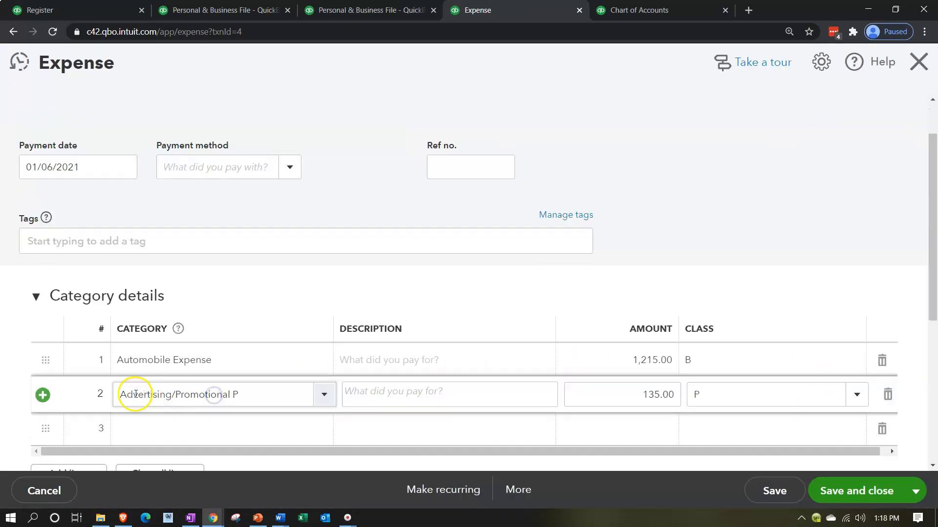
{"action": "left_click", "coordinate": [122, 394]}
{"action": "left_click", "coordinate": [122, 394]}
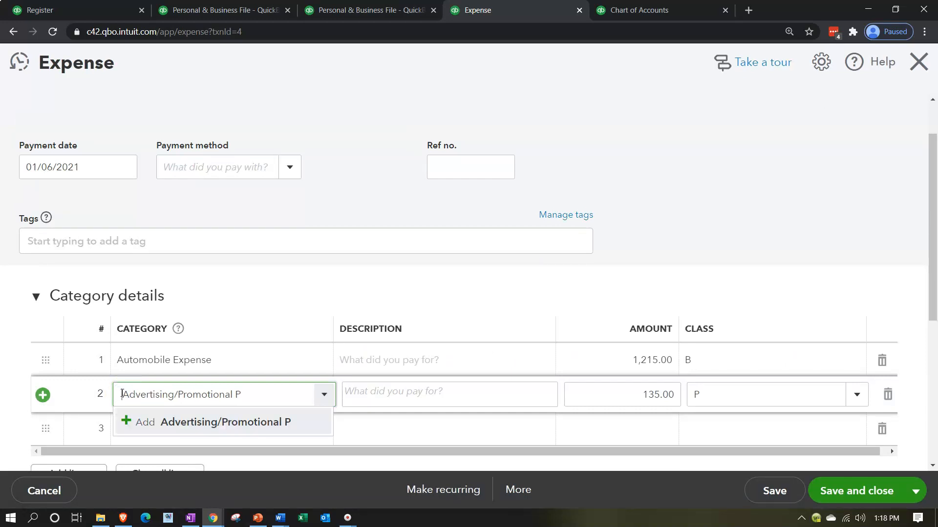
{"action": "type", "text": "2"}
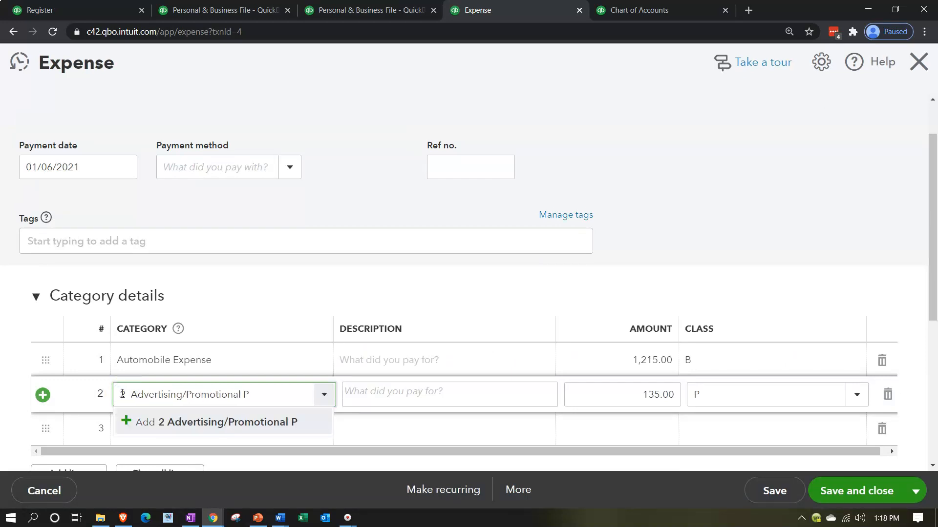
{"action": "key", "text": "Delete"}
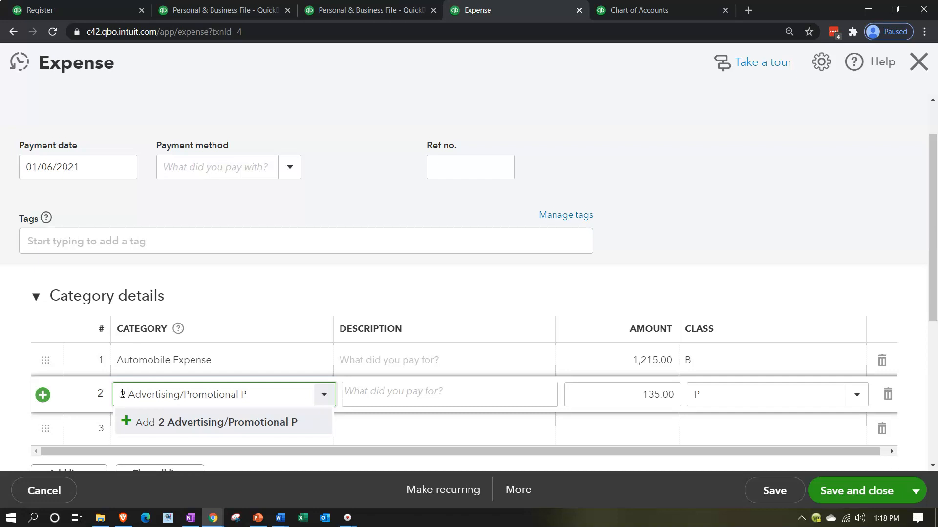
{"action": "left_click", "coordinate": [298, 423]}
{"action": "left_click", "coordinate": [654, 445]}
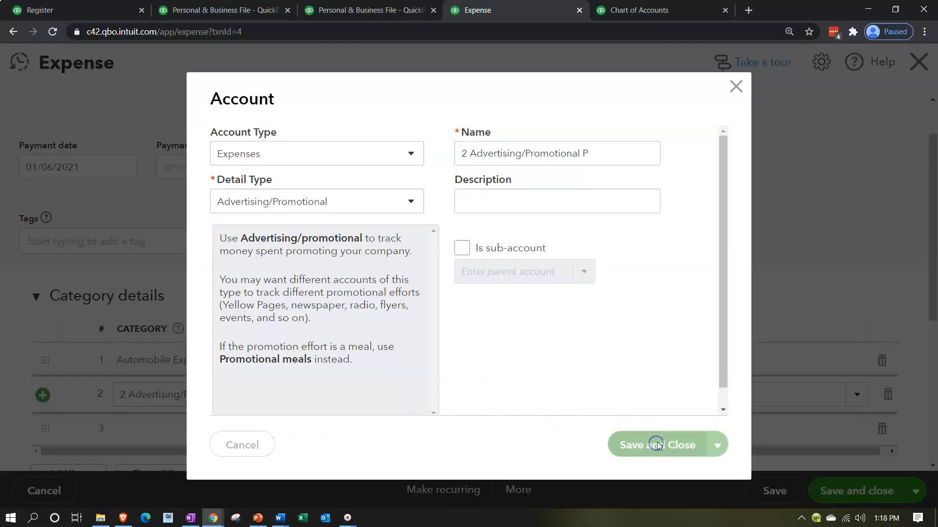
{"action": "scroll", "coordinate": [663, 396], "scroll_direction": "down", "scroll_amount": 1}
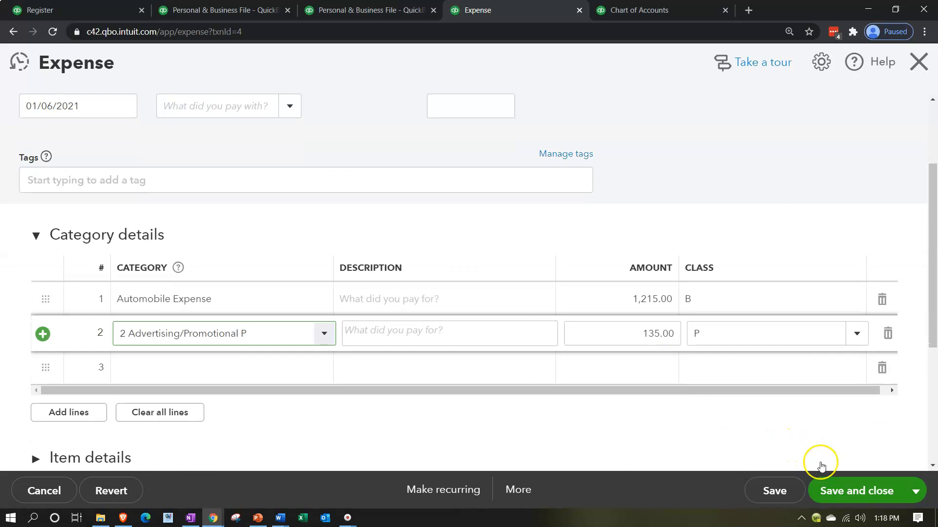
{"action": "left_click", "coordinate": [836, 490]}
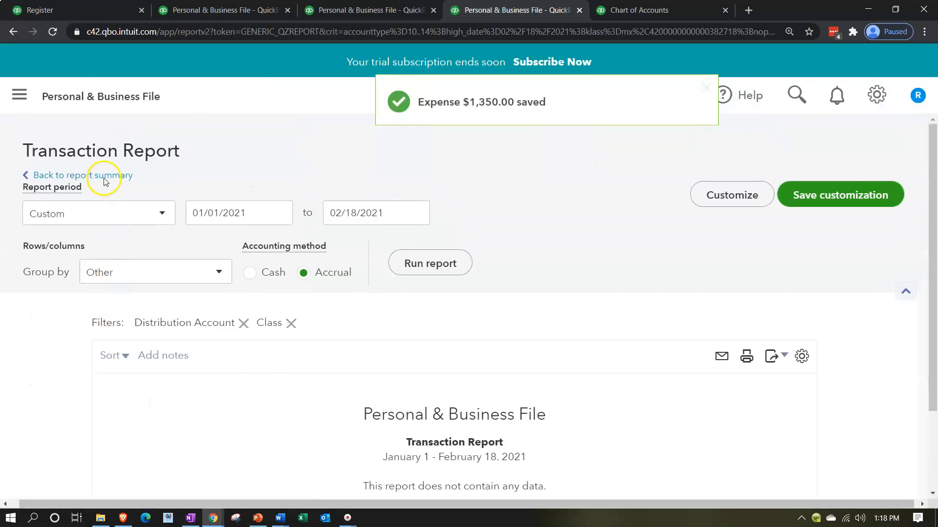
Step: Return to the Profit and Loss by Class report, drill into Bank Charges & Fees P under class P, and open its 01/06/2021 expense
{"action": "left_click", "coordinate": [104, 181]}
{"action": "scroll", "coordinate": [249, 293], "scroll_direction": "down", "scroll_amount": 8}
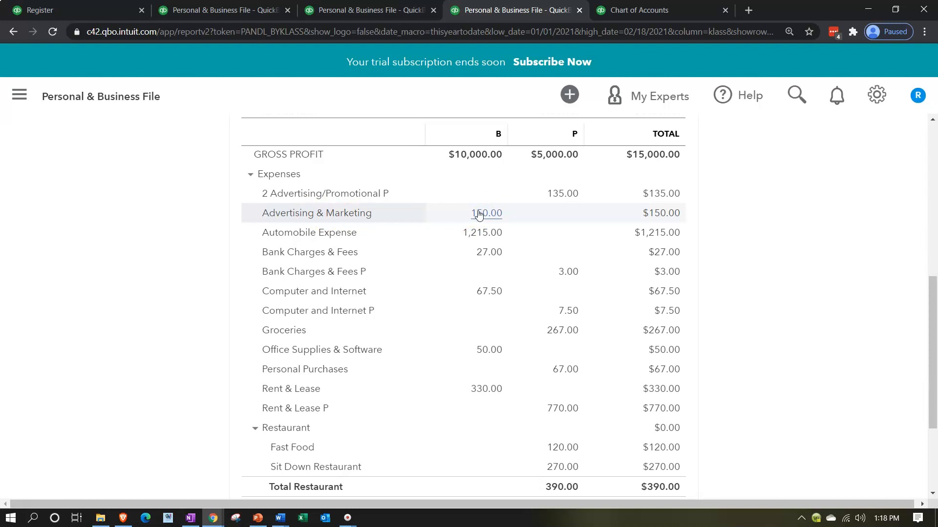
{"action": "left_click", "coordinate": [565, 273]}
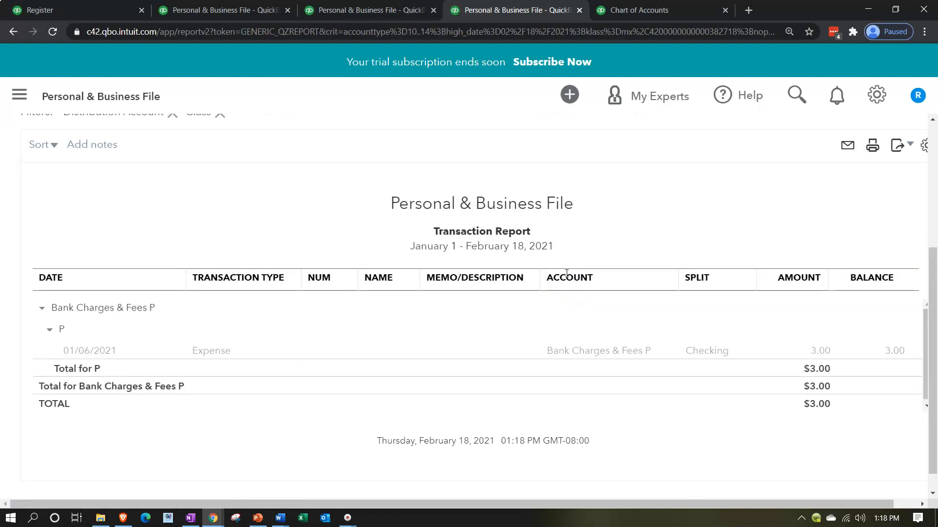
{"action": "left_click", "coordinate": [822, 374]}
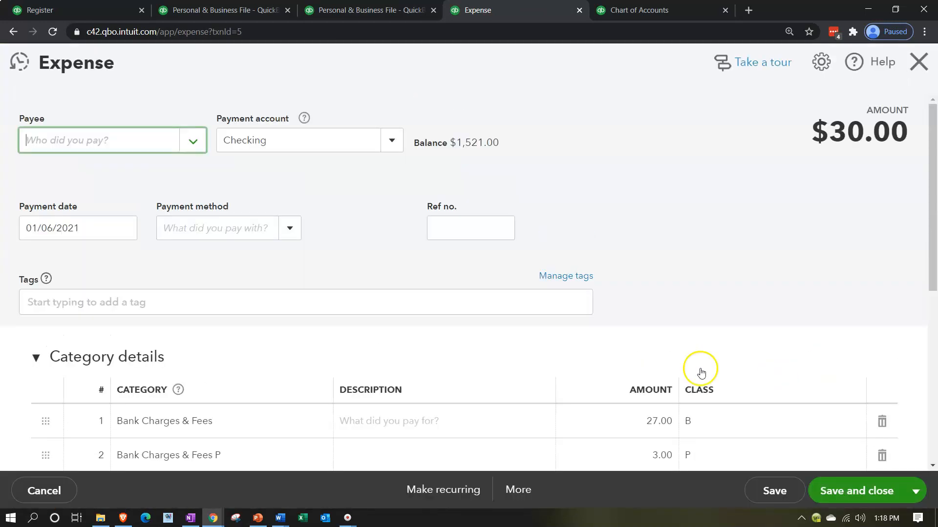
Step: Create the expense account 2 Bank Charges & Fees P as the second line's category, and save and close the expense
{"action": "scroll", "coordinate": [132, 424], "scroll_direction": "down", "scroll_amount": 1}
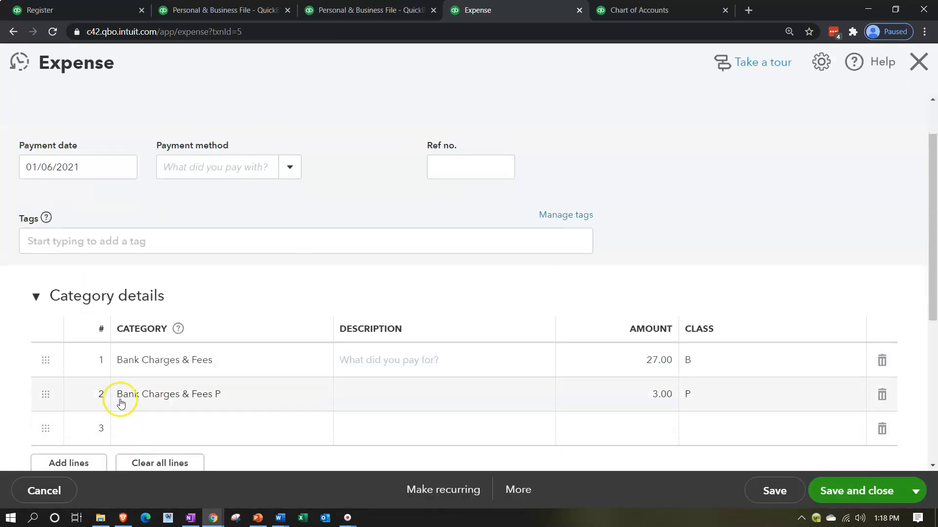
{"action": "left_click", "coordinate": [119, 396]}
{"action": "left_click", "coordinate": [126, 395]}
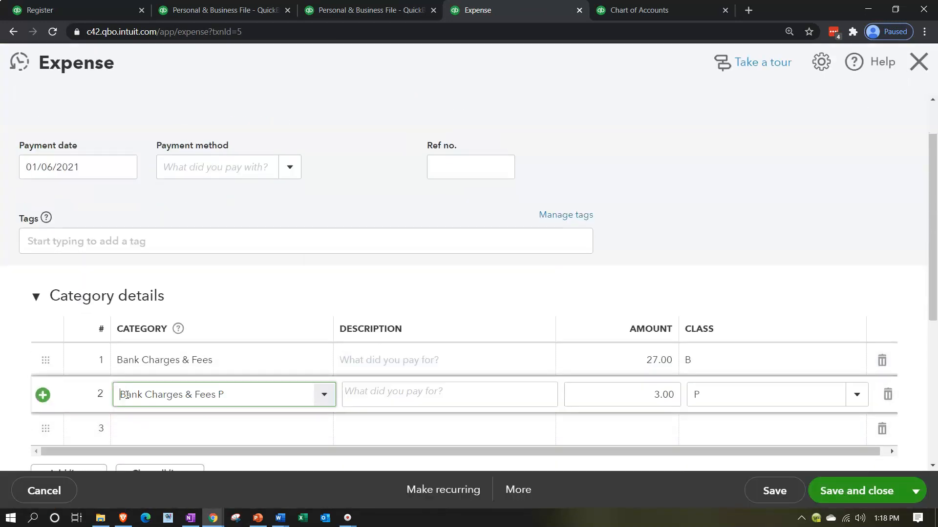
{"action": "type", "text": "2"}
{"action": "left_click", "coordinate": [196, 421]}
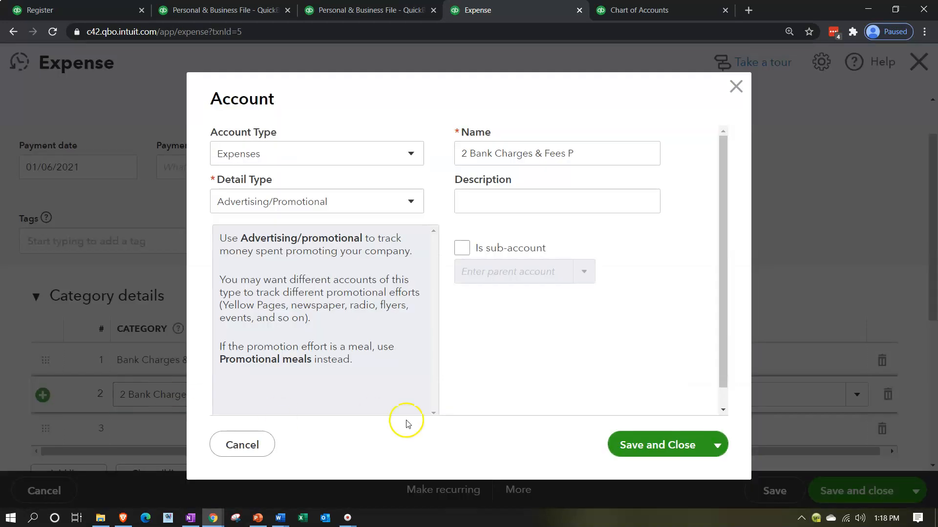
{"action": "left_click", "coordinate": [636, 444]}
{"action": "left_click", "coordinate": [844, 487]}
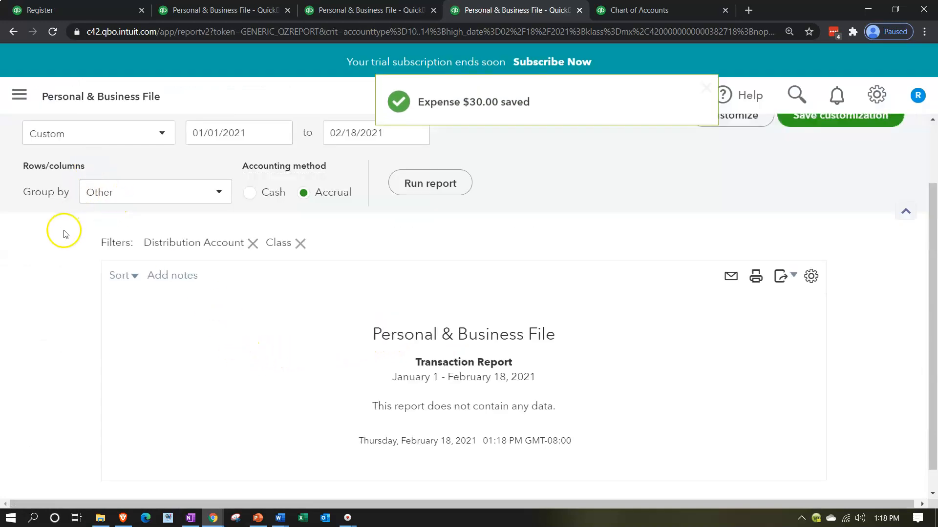
Step: Return to the Profit and Loss by Class report, drill into Computer and Internet P under class P, and open its 01/06/2021 expense
{"action": "scroll", "coordinate": [64, 225], "scroll_direction": "up", "scroll_amount": 2}
{"action": "left_click", "coordinate": [100, 176]}
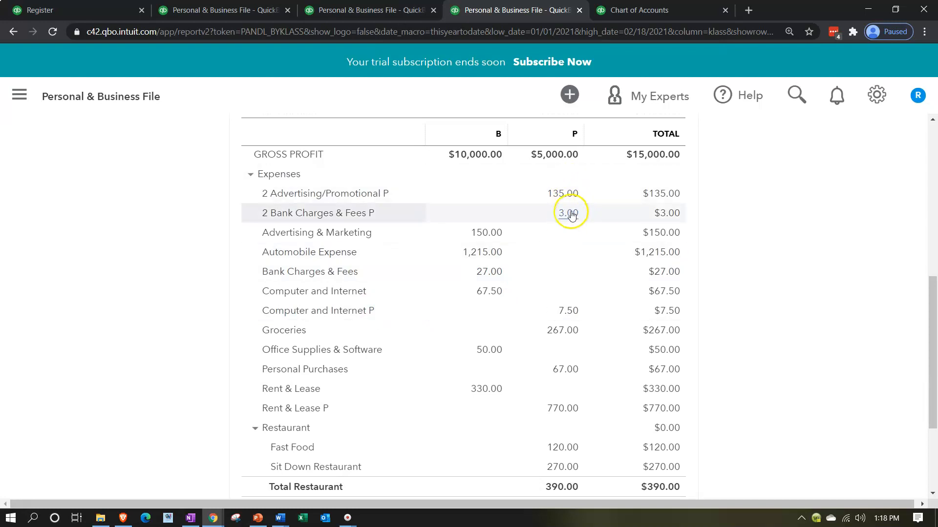
{"action": "left_click", "coordinate": [566, 311]}
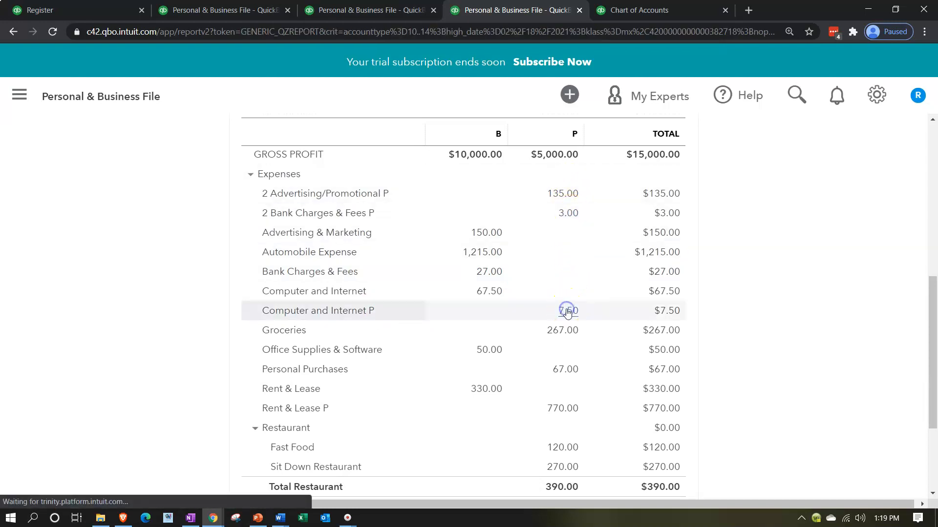
{"action": "left_click", "coordinate": [820, 370]}
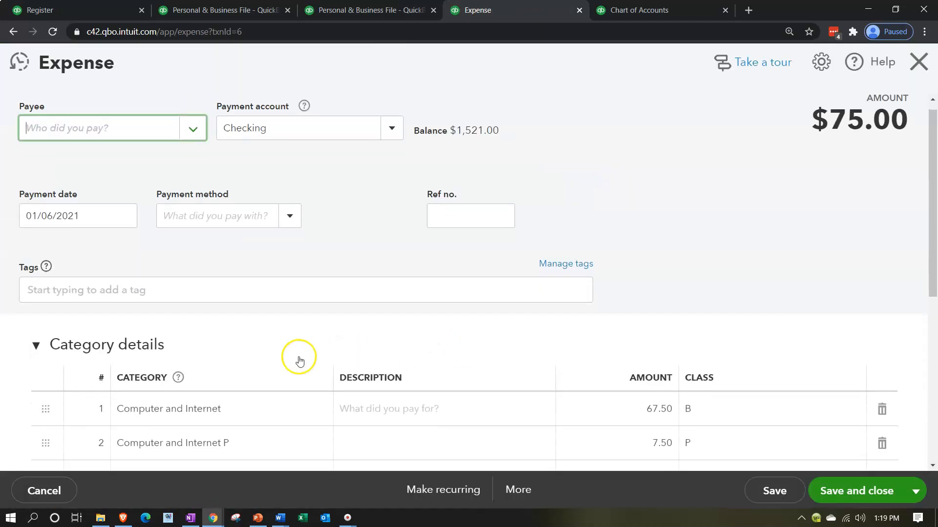
Step: Create the expense account 2 Computer and Internet P as the second line's category, and save and close the expense
{"action": "scroll", "coordinate": [244, 348], "scroll_direction": "down", "scroll_amount": 2}
{"action": "left_click", "coordinate": [190, 335]}
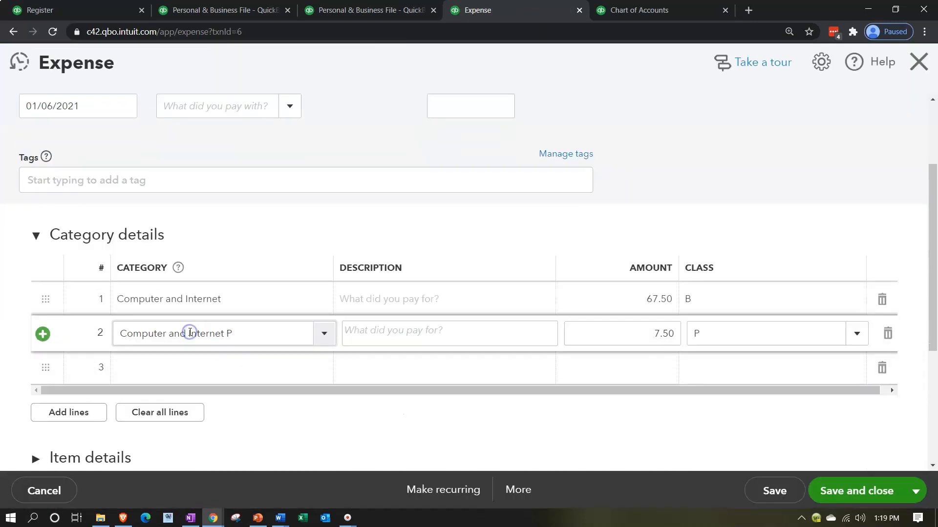
{"action": "left_click", "coordinate": [123, 333]}
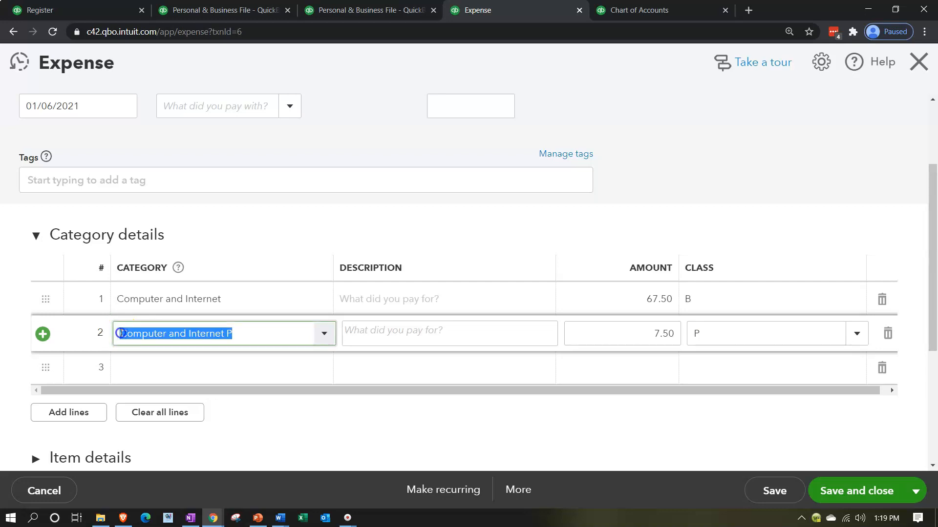
{"action": "left_click", "coordinate": [121, 333]}
{"action": "type", "text": "2 "}
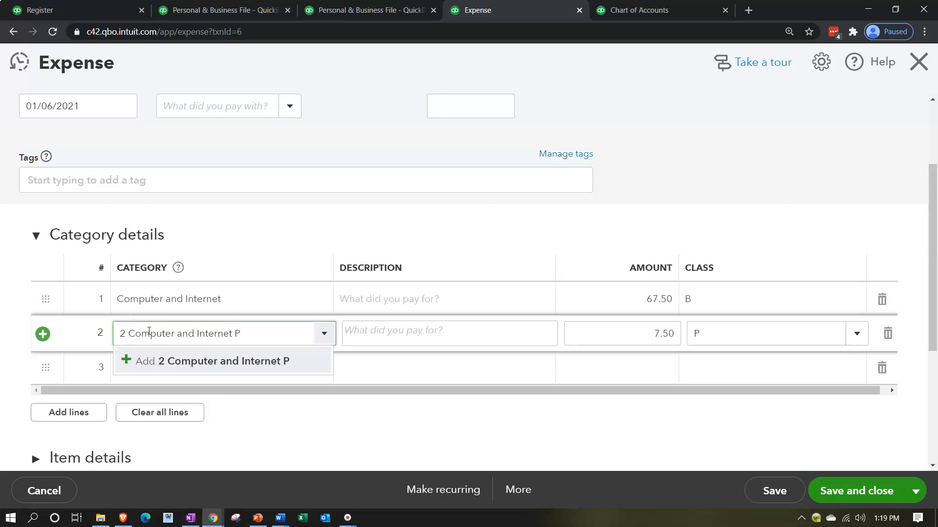
{"action": "type", "text": "`"}
{"action": "key", "text": "BackSpace"}
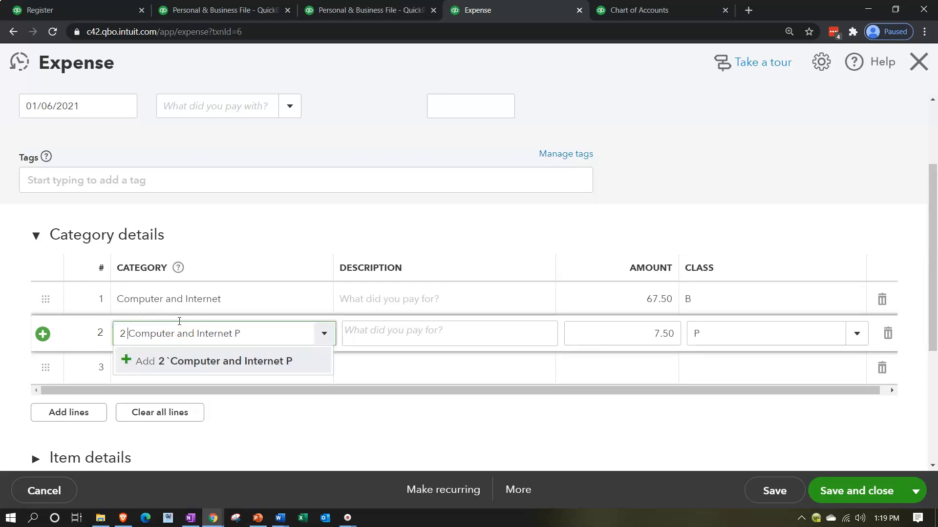
{"action": "key", "text": "Return"}
{"action": "left_click", "coordinate": [666, 444]}
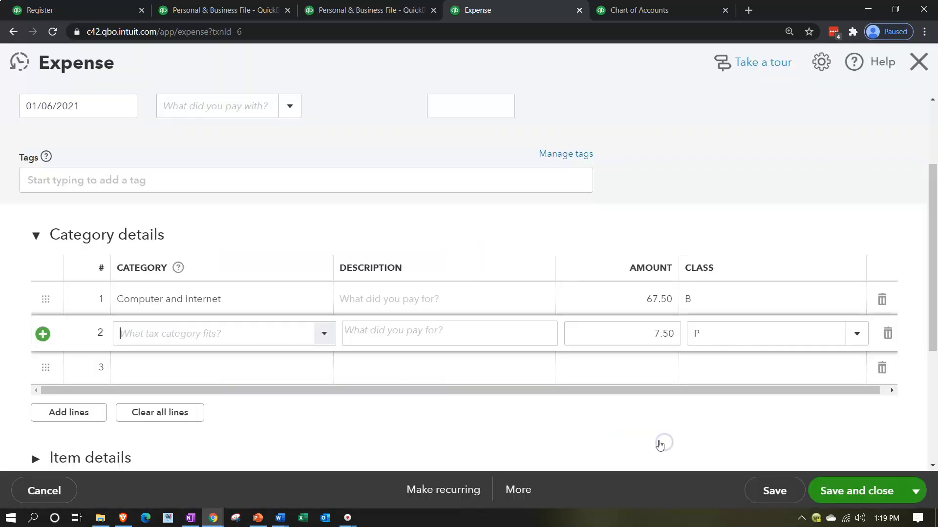
{"action": "left_click", "coordinate": [831, 487]}
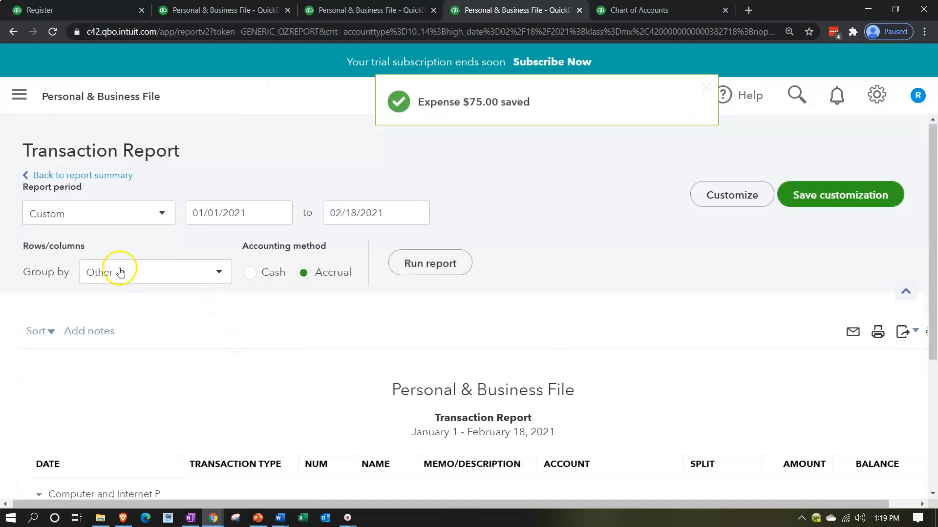
Step: Return to the Profit and Loss by Class report, drill into Groceries under class P, and open its 01/06/2021 expense
{"action": "left_click", "coordinate": [106, 176]}
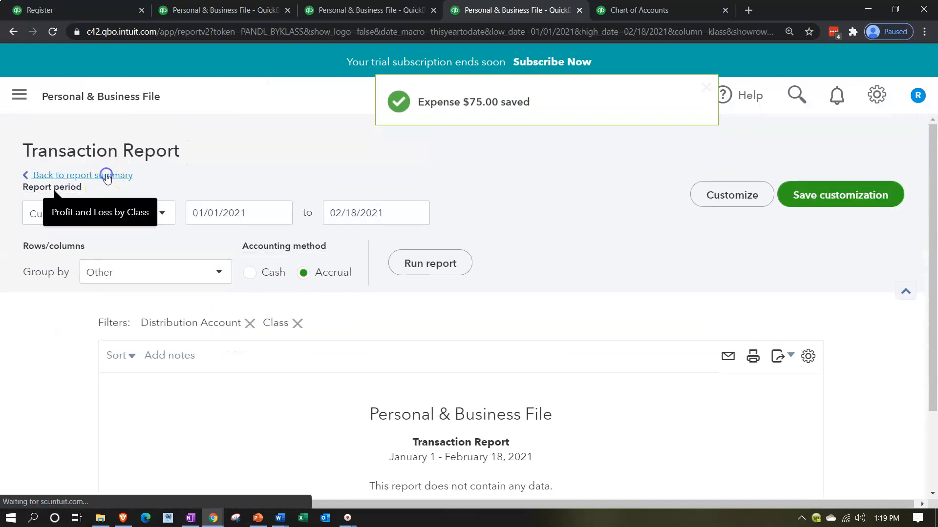
{"action": "scroll", "coordinate": [293, 371], "scroll_direction": "down", "scroll_amount": 10}
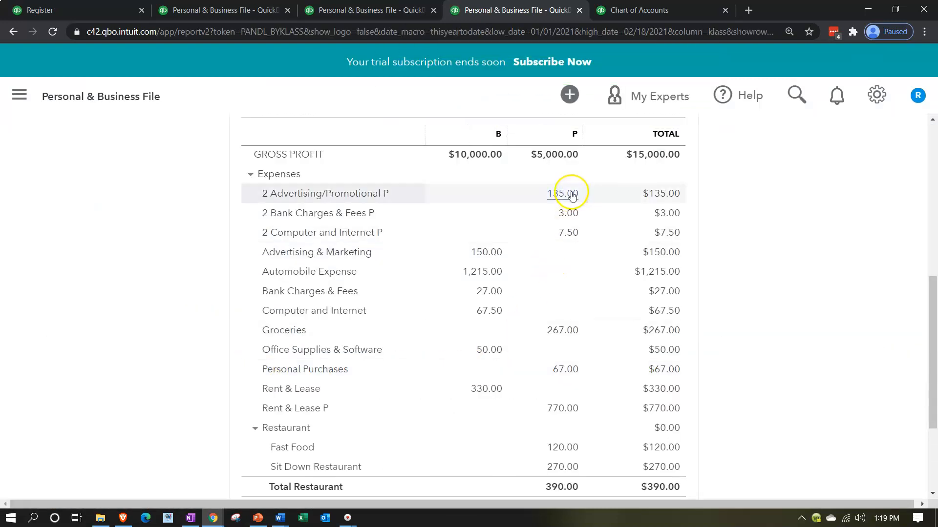
{"action": "left_click", "coordinate": [553, 332]}
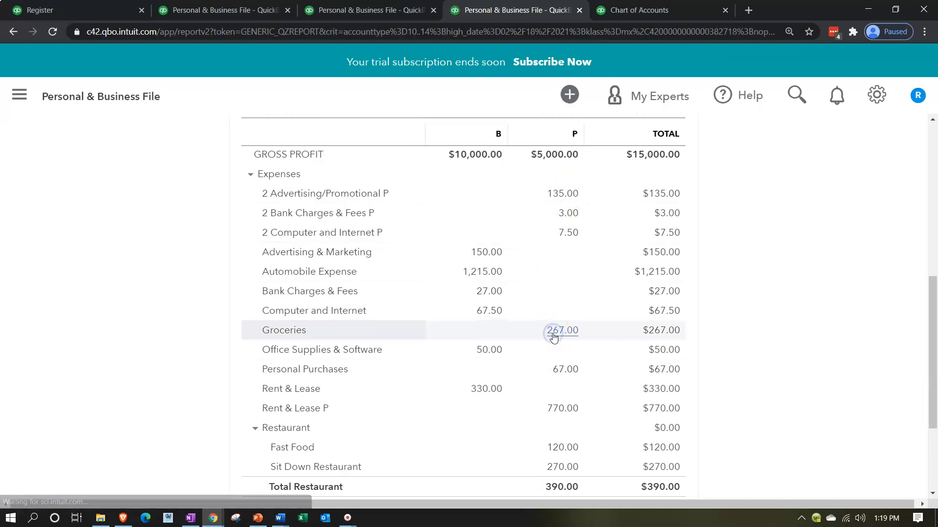
{"action": "left_click", "coordinate": [762, 369]}
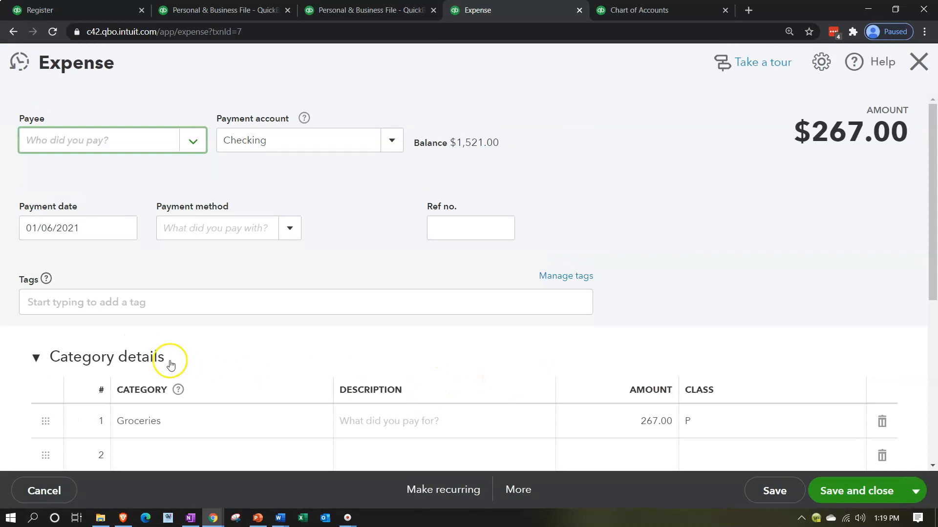
Step: Create the expense account 2 Groceries as the first line's category, and save and close the expense
{"action": "left_click", "coordinate": [134, 420]}
{"action": "double_click", "coordinate": [124, 421]}
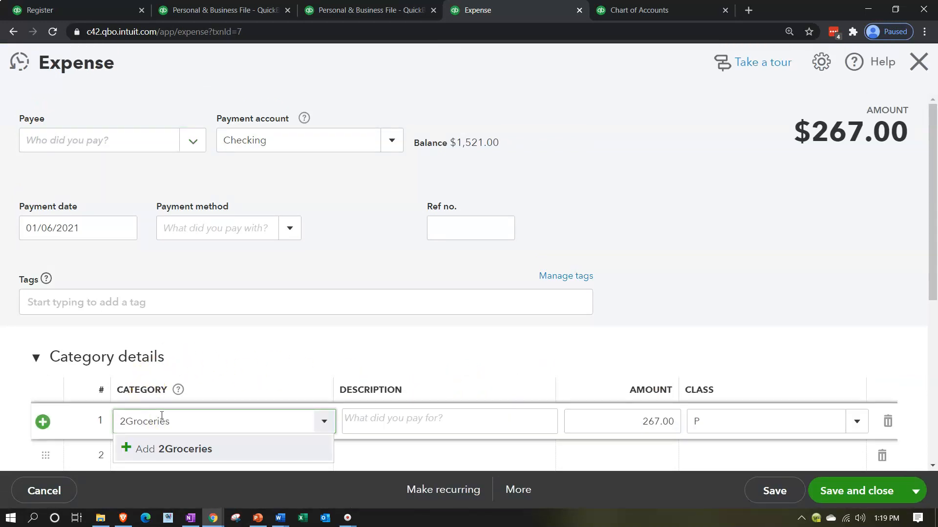
{"action": "left_click", "coordinate": [292, 448]}
{"action": "left_click", "coordinate": [669, 445]}
{"action": "scroll", "coordinate": [842, 439], "scroll_direction": "down", "scroll_amount": 1}
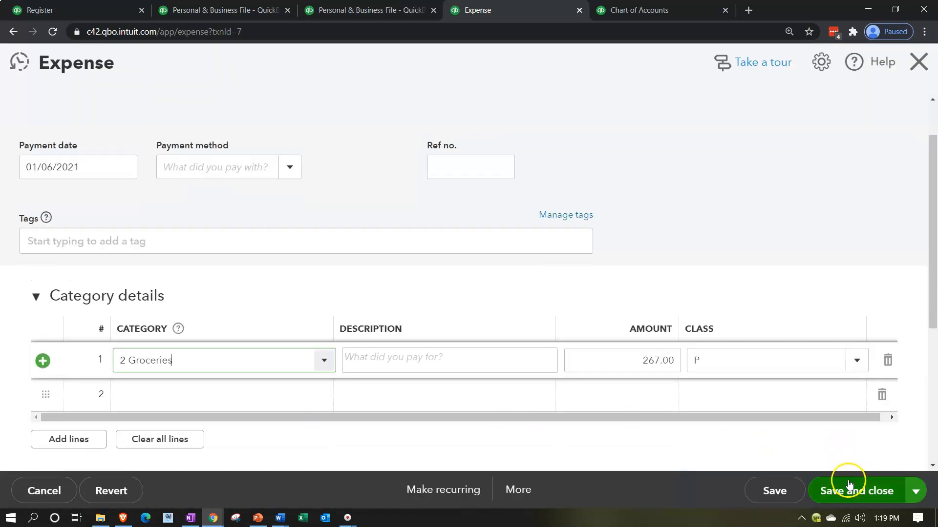
{"action": "left_click", "coordinate": [850, 486]}
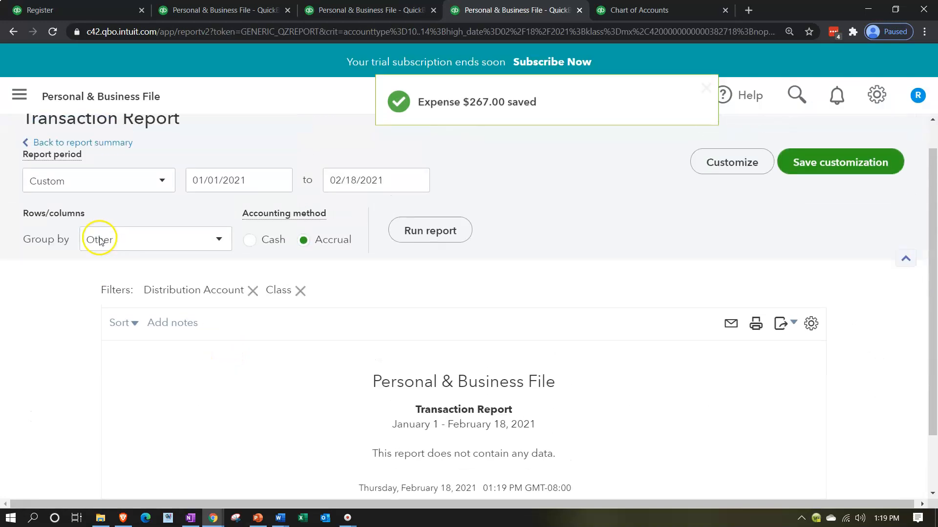
Step: Return to the Profit and Loss by Class report, drill into Personal Purchases under class P, and open its 01/07/2021 expense
{"action": "left_click", "coordinate": [119, 176]}
{"action": "scroll", "coordinate": [182, 282], "scroll_direction": "down", "scroll_amount": 10}
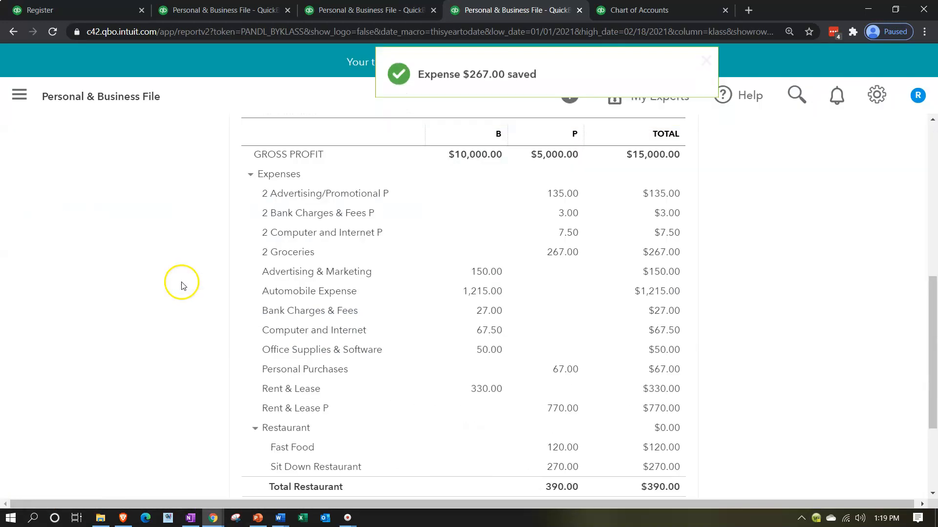
{"action": "left_click", "coordinate": [565, 370]}
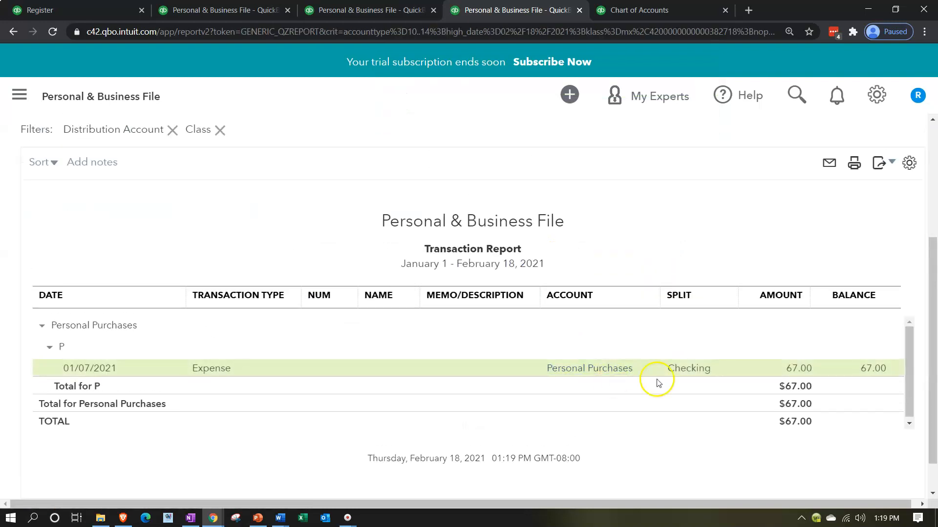
{"action": "left_click", "coordinate": [796, 366]}
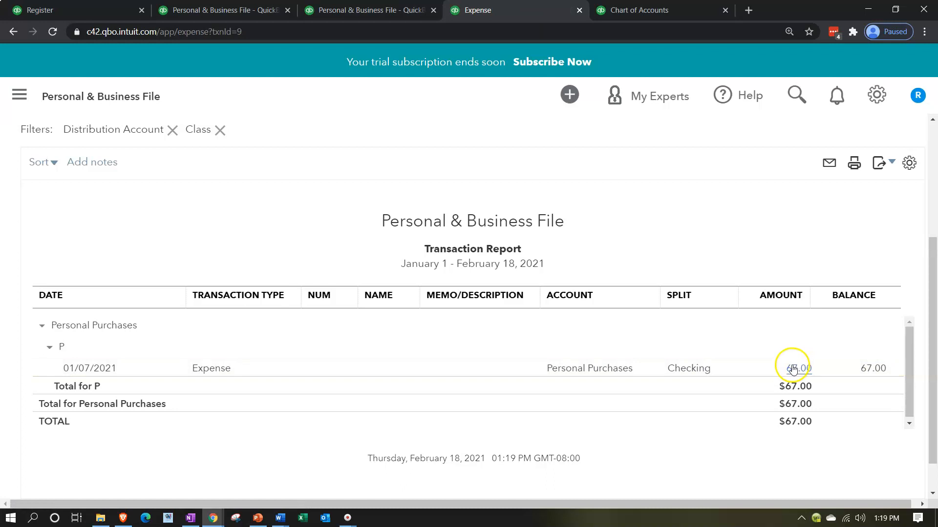
Step: Create the expense account 2 Personal Purchases as the first line's category, and save and close the expense
{"action": "scroll", "coordinate": [189, 397], "scroll_direction": "down", "scroll_amount": 1}
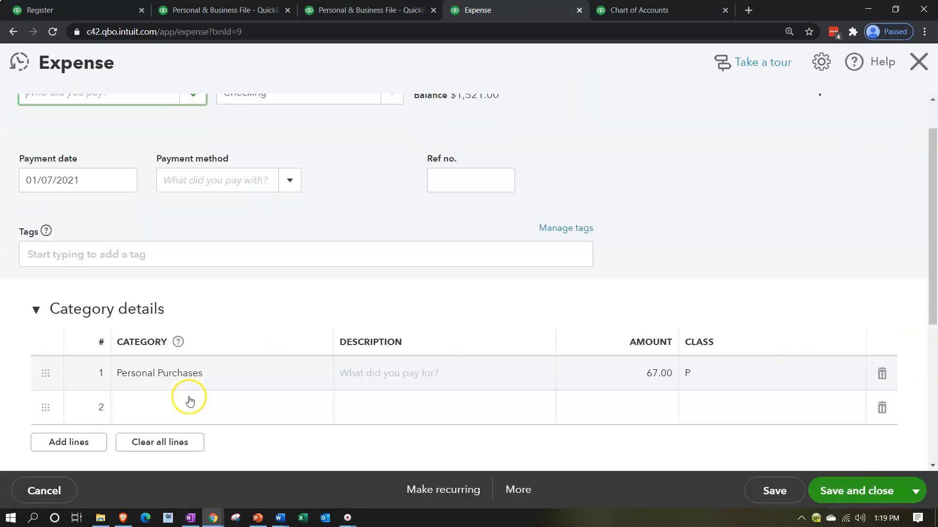
{"action": "left_click", "coordinate": [128, 361]}
{"action": "left_click", "coordinate": [121, 360]}
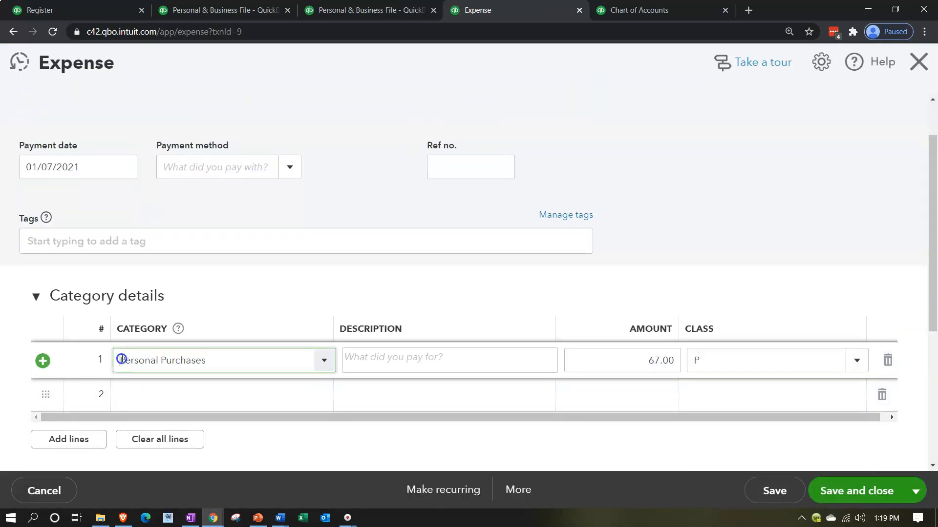
{"action": "type", "text": "2"}
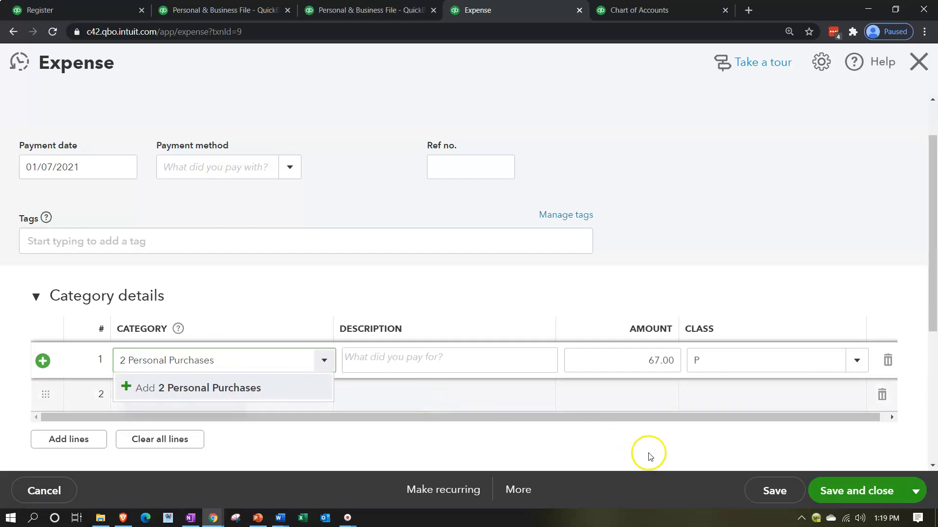
{"action": "left_click", "coordinate": [797, 490]}
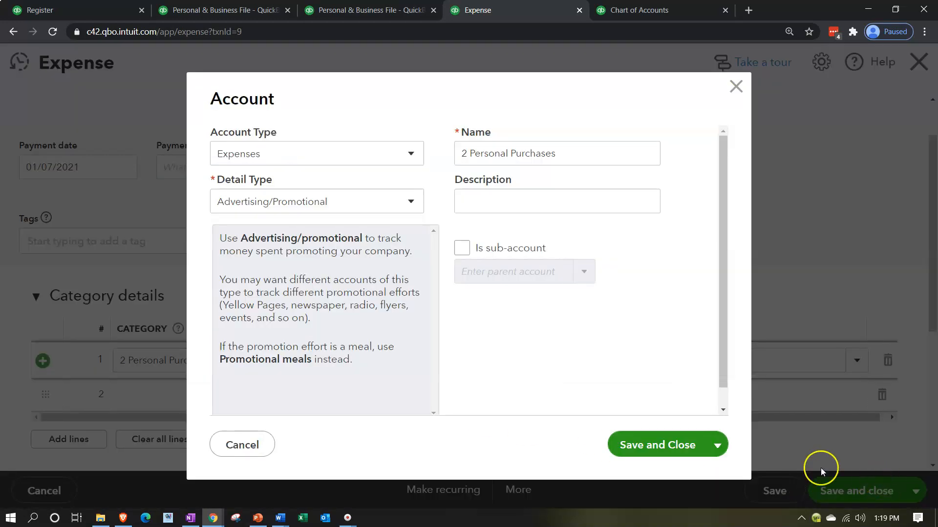
{"action": "left_click", "coordinate": [653, 443]}
{"action": "left_click", "coordinate": [879, 493]}
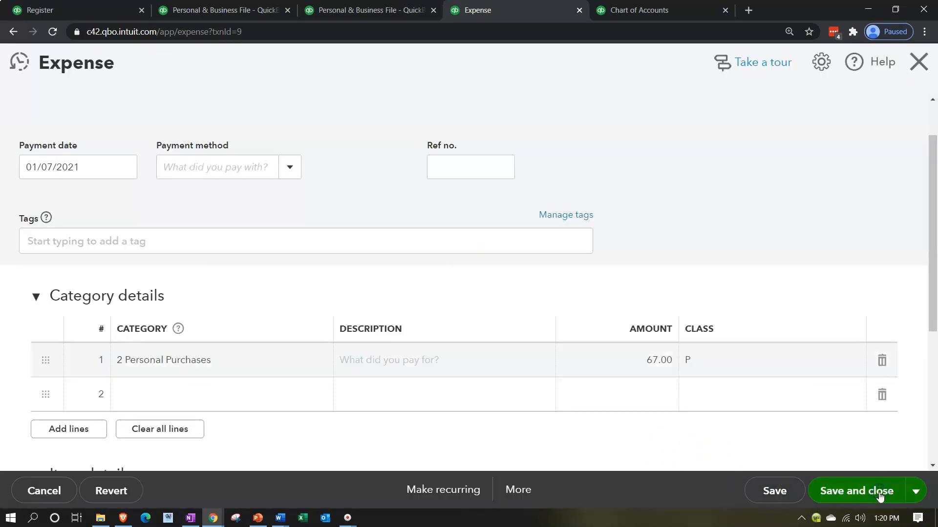
Step: Return to the Profit and Loss by Class report and review how the accounts prefixed with 2 are grouped under Expenses
{"action": "scroll", "coordinate": [186, 268], "scroll_direction": "up", "scroll_amount": 4}
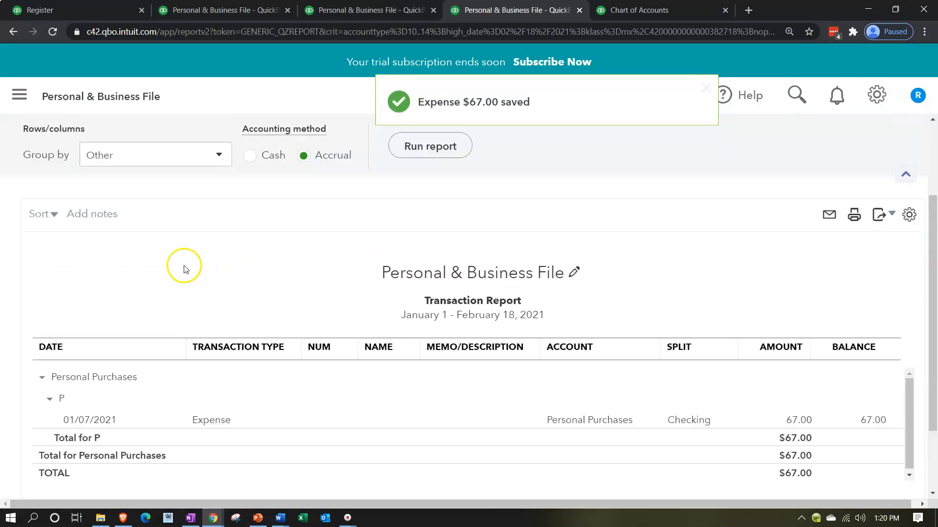
{"action": "scroll", "coordinate": [83, 272], "scroll_direction": "down", "scroll_amount": 1}
{"action": "scroll", "coordinate": [83, 272], "scroll_direction": "up", "scroll_amount": 2}
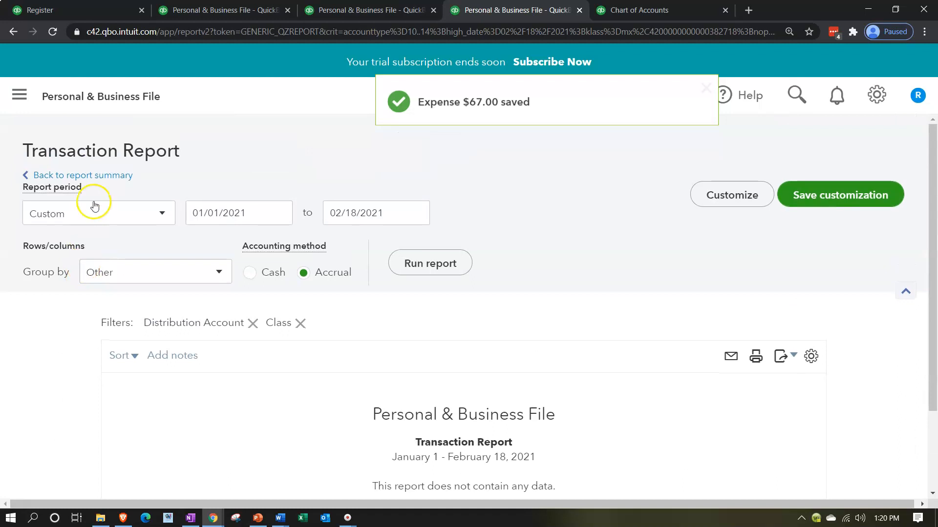
{"action": "left_click", "coordinate": [100, 176]}
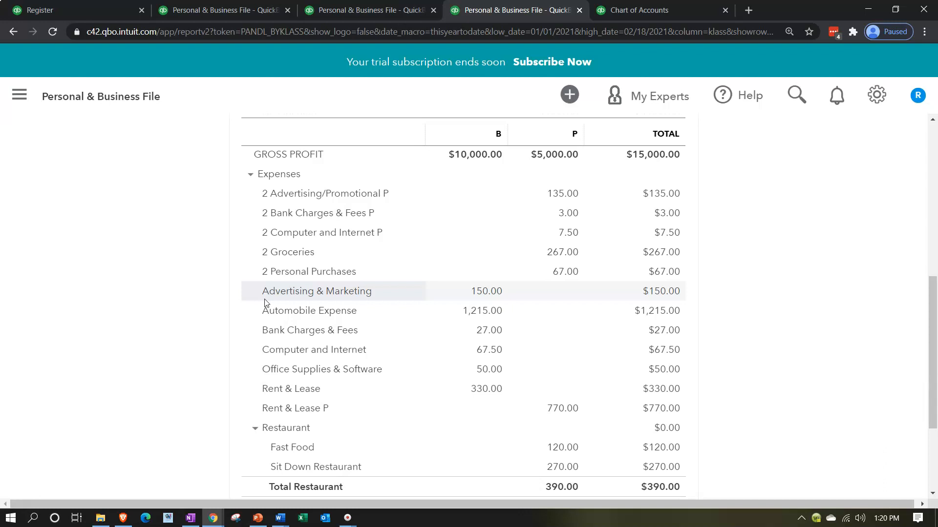
{"action": "left_click", "coordinate": [713, 327]}
Step: Customize the Profit and Loss by Class report with a Class filter limited to B, and run it
{"action": "scroll", "coordinate": [713, 327], "scroll_direction": "up", "scroll_amount": 7}
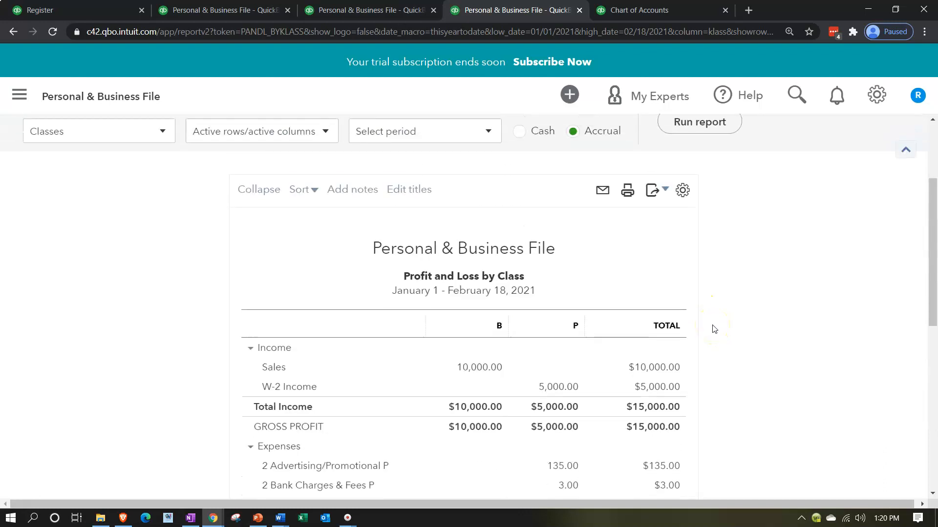
{"action": "left_click", "coordinate": [720, 196]}
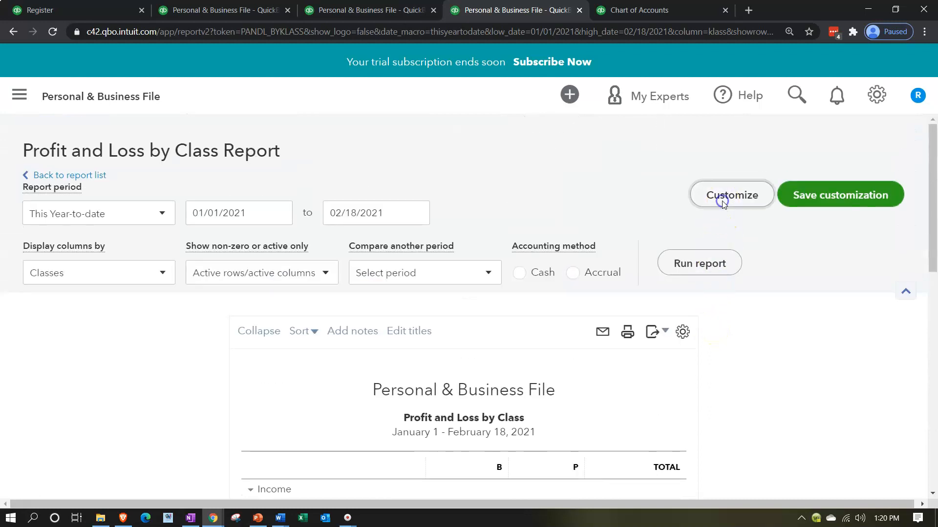
{"action": "scroll", "coordinate": [722, 217], "scroll_direction": "down", "scroll_amount": 1}
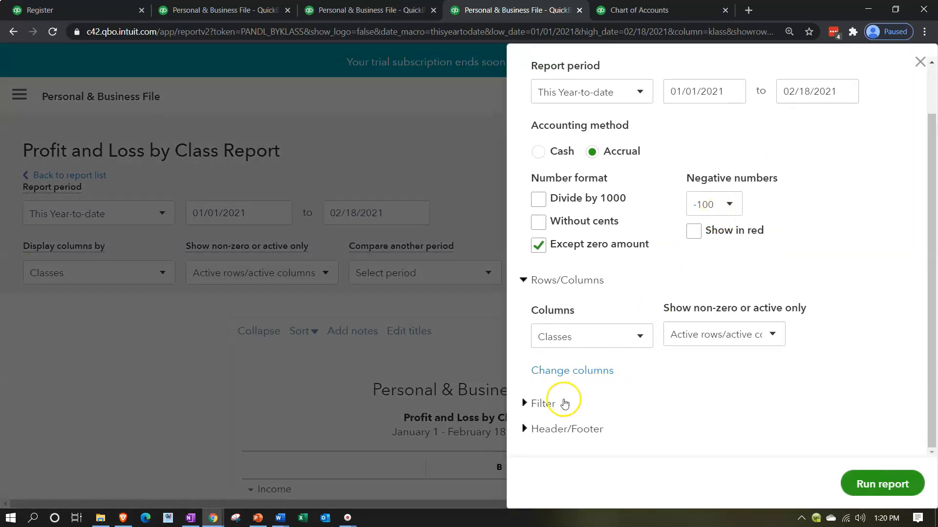
{"action": "left_click", "coordinate": [541, 402]}
{"action": "scroll", "coordinate": [616, 306], "scroll_direction": "down", "scroll_amount": 3}
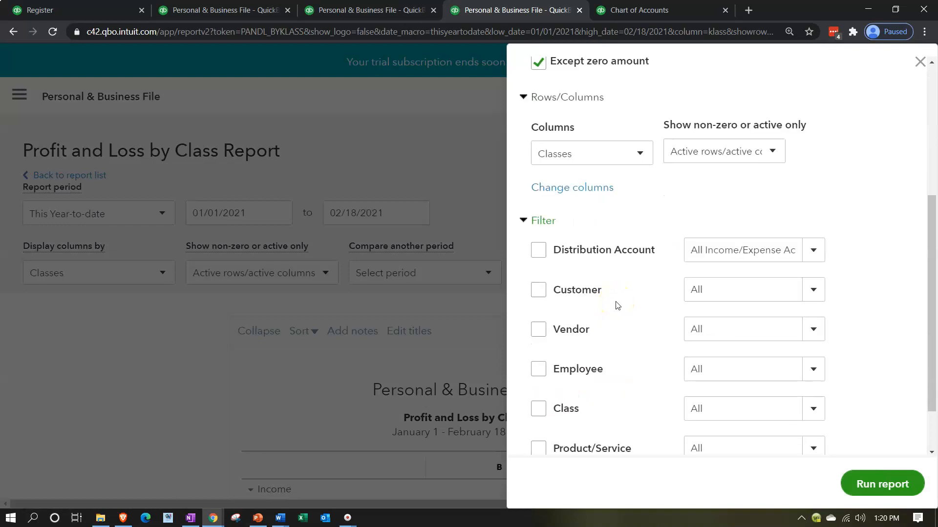
{"action": "scroll", "coordinate": [617, 305], "scroll_direction": "down", "scroll_amount": 1}
{"action": "left_click", "coordinate": [546, 351]}
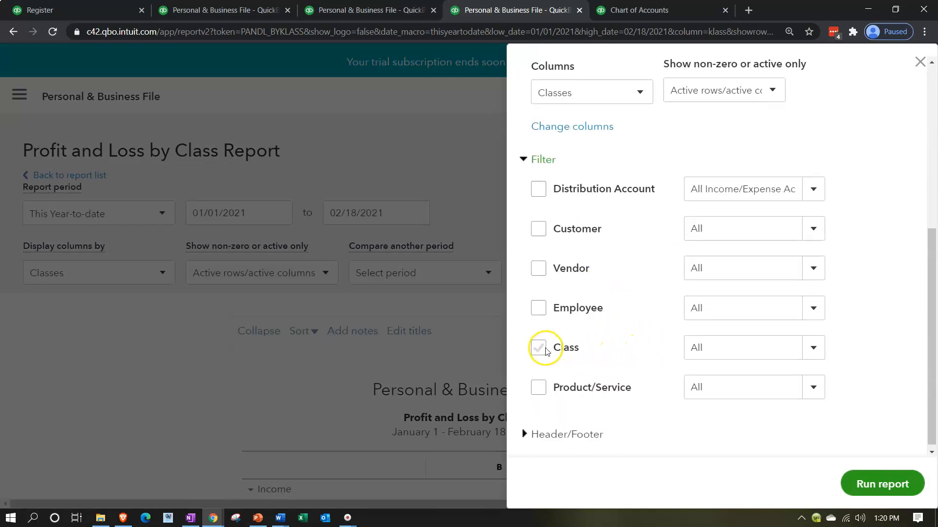
{"action": "left_click", "coordinate": [819, 189]}
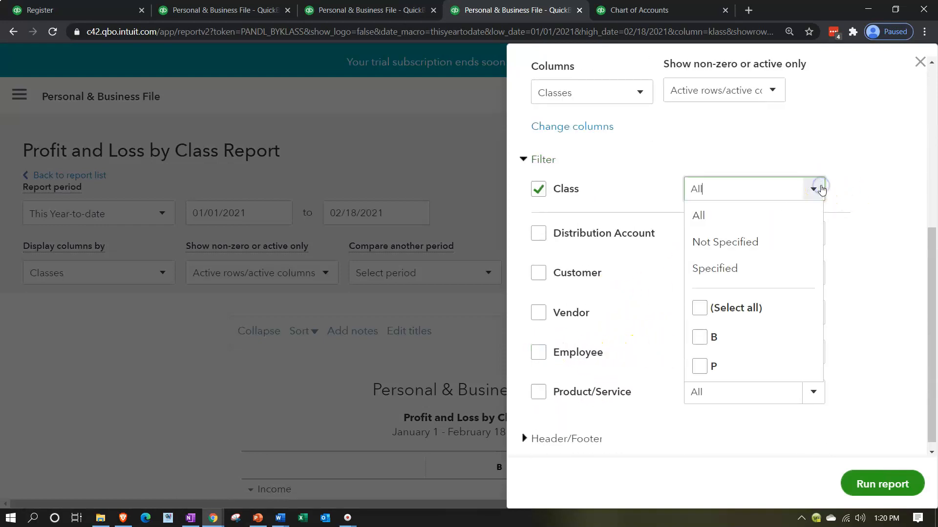
{"action": "left_click", "coordinate": [708, 337]}
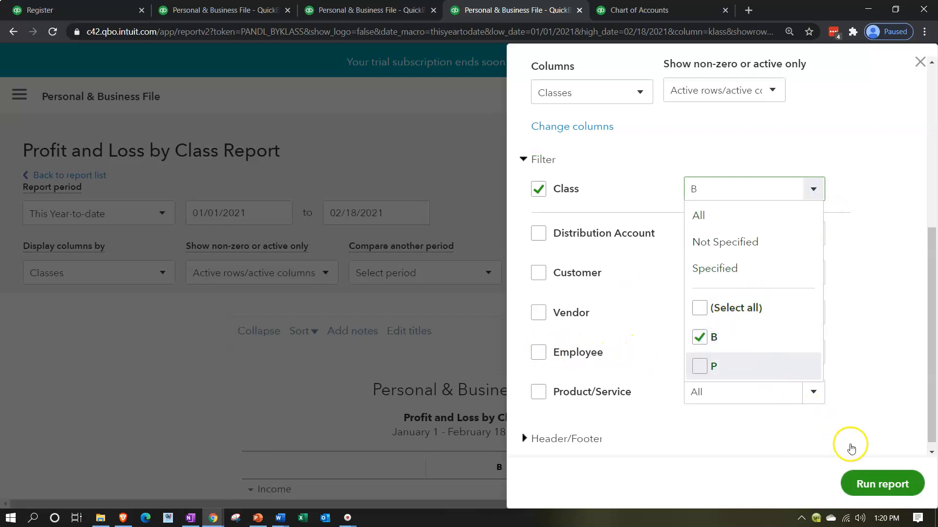
{"action": "left_click", "coordinate": [867, 483]}
{"action": "scroll", "coordinate": [705, 388], "scroll_direction": "down", "scroll_amount": 6}
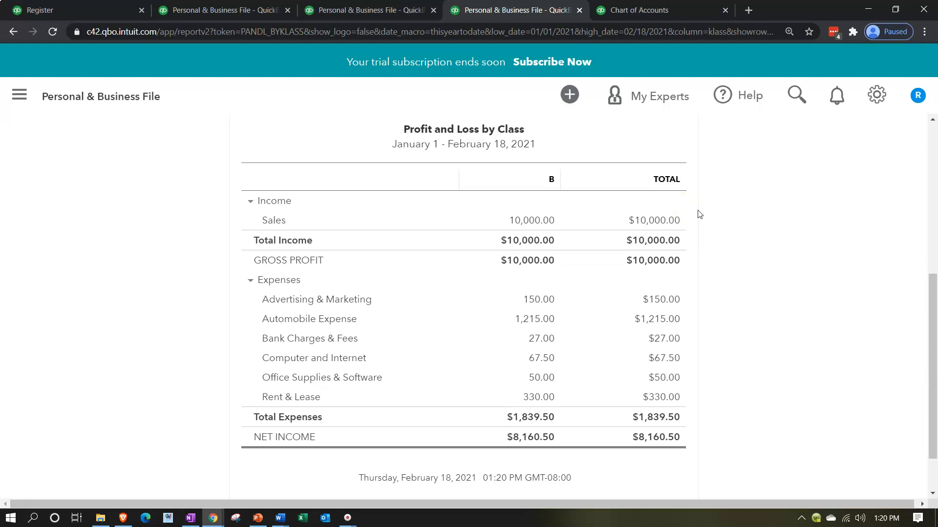
Step: Change the report's Class filter to P only, rerun the report, and review the personal income and expenses
{"action": "scroll", "coordinate": [699, 210], "scroll_direction": "up", "scroll_amount": 6}
{"action": "left_click", "coordinate": [715, 187]}
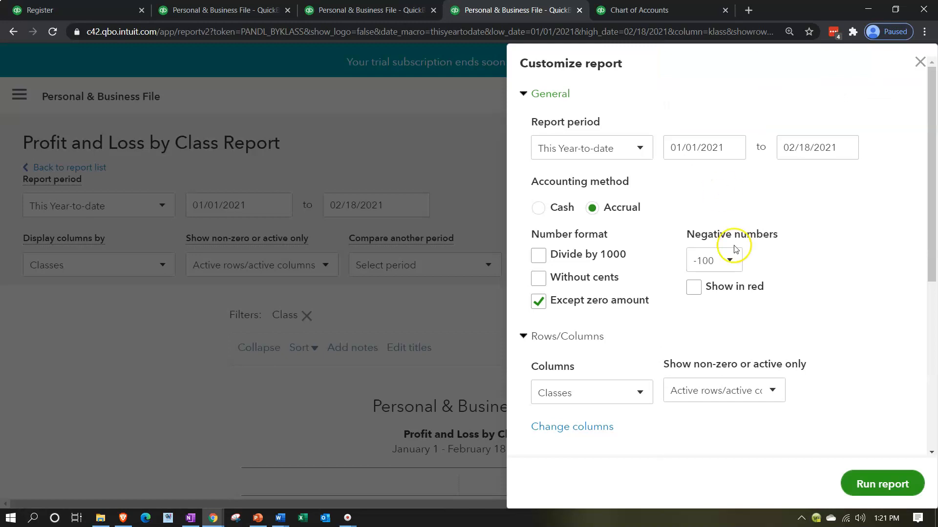
{"action": "scroll", "coordinate": [735, 250], "scroll_direction": "down", "scroll_amount": 3}
{"action": "left_click", "coordinate": [812, 305]}
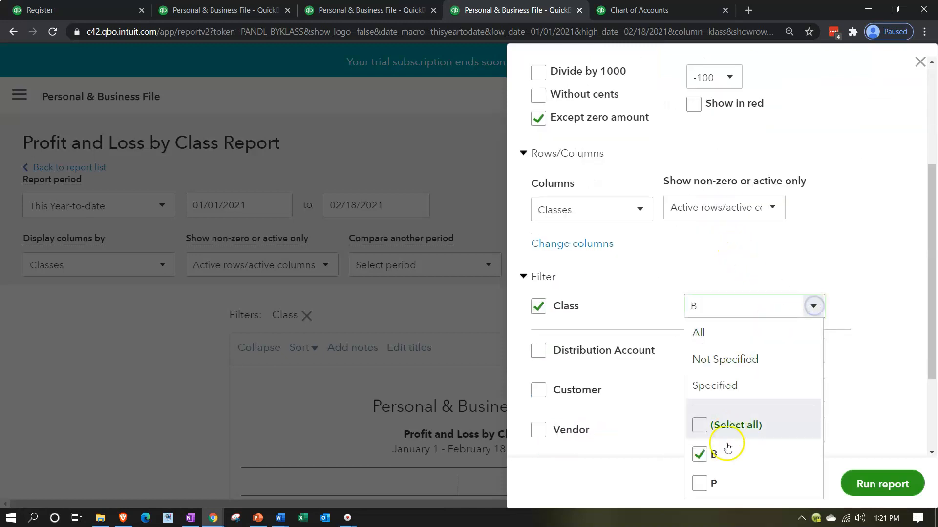
{"action": "left_click", "coordinate": [701, 481]}
{"action": "left_click", "coordinate": [700, 455]}
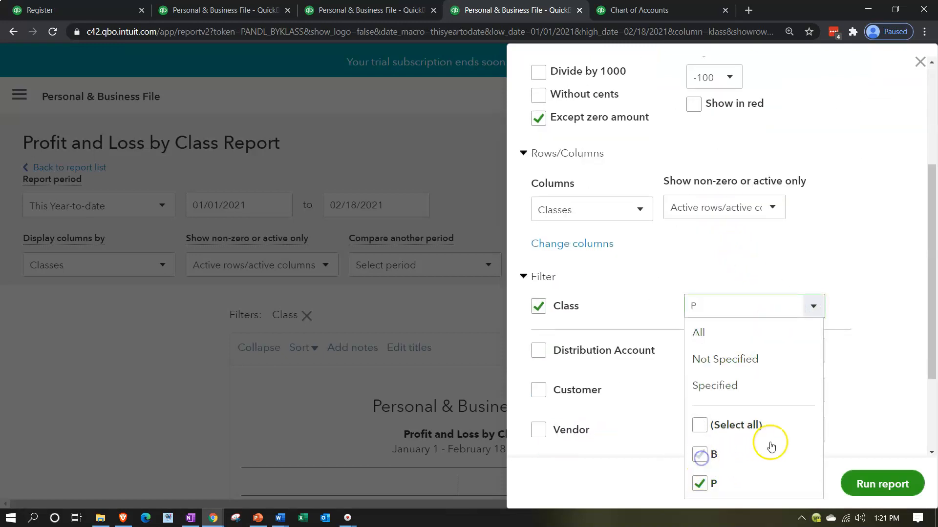
{"action": "left_click", "coordinate": [839, 353]}
{"action": "scroll", "coordinate": [868, 352], "scroll_direction": "down", "scroll_amount": 2}
{"action": "left_click", "coordinate": [865, 484]}
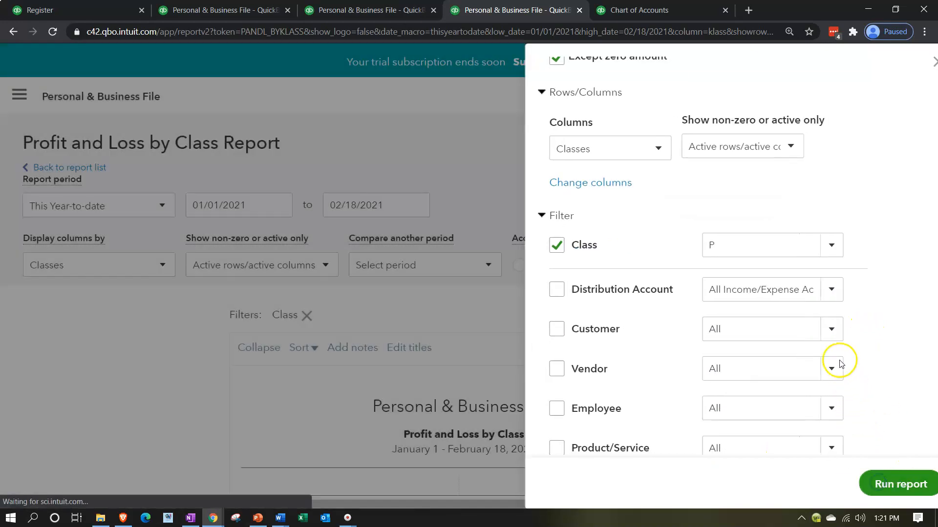
{"action": "scroll", "coordinate": [776, 391], "scroll_direction": "down", "scroll_amount": 4}
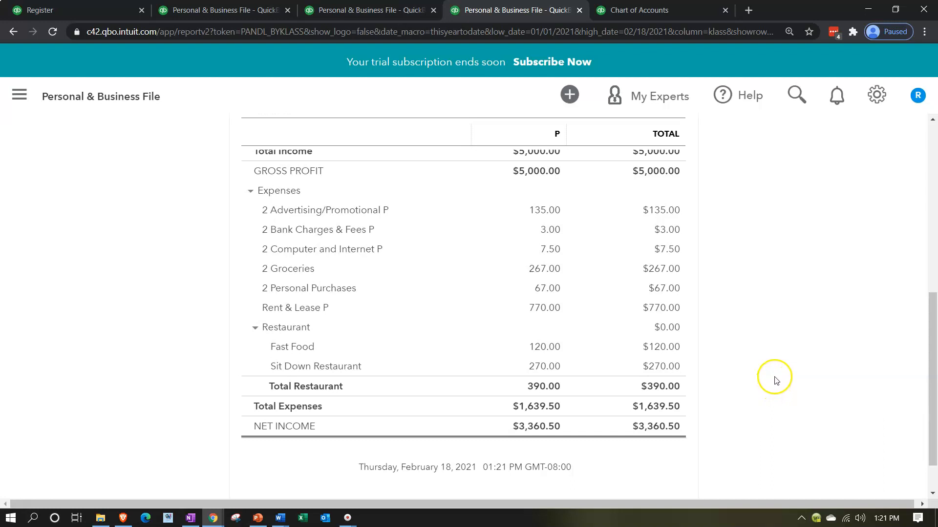
Step: Add class B back to the Class filter alongside P, rerun the report, and review both columns down to net income
{"action": "scroll", "coordinate": [774, 380], "scroll_direction": "up", "scroll_amount": 7}
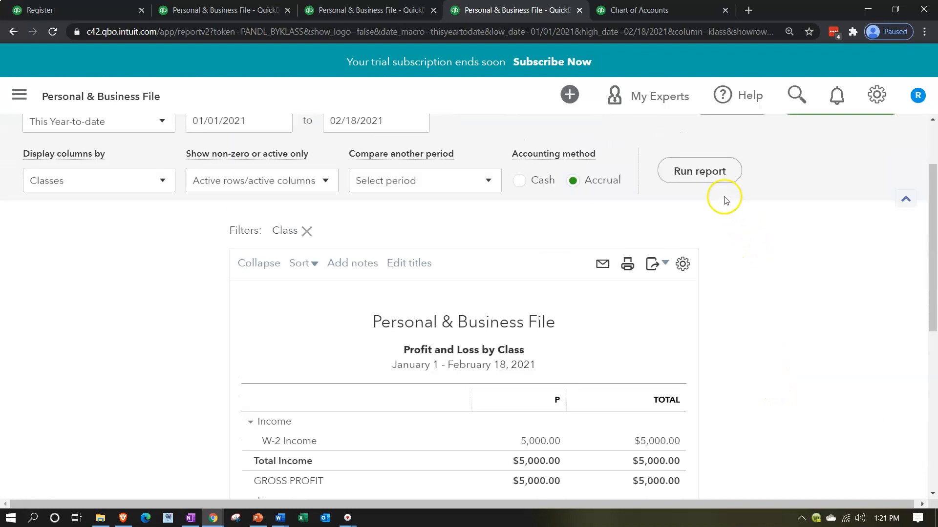
{"action": "left_click", "coordinate": [736, 196]}
{"action": "scroll", "coordinate": [709, 304], "scroll_direction": "down", "scroll_amount": 1}
{"action": "scroll", "coordinate": [709, 304], "scroll_direction": "down", "scroll_amount": 3}
{"action": "left_click", "coordinate": [819, 308]}
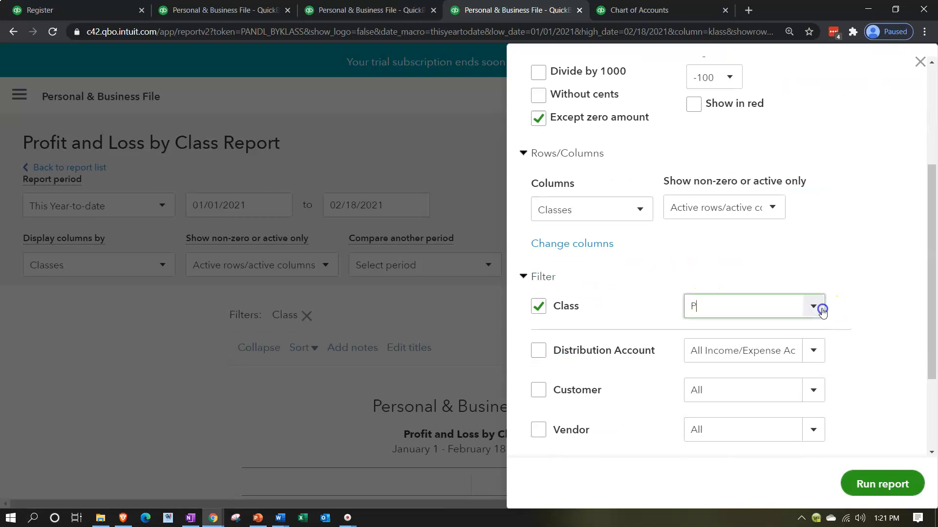
{"action": "left_click", "coordinate": [699, 455]}
{"action": "left_click", "coordinate": [863, 288]}
{"action": "left_click", "coordinate": [886, 485]}
{"action": "scroll", "coordinate": [579, 360], "scroll_direction": "down", "scroll_amount": 3}
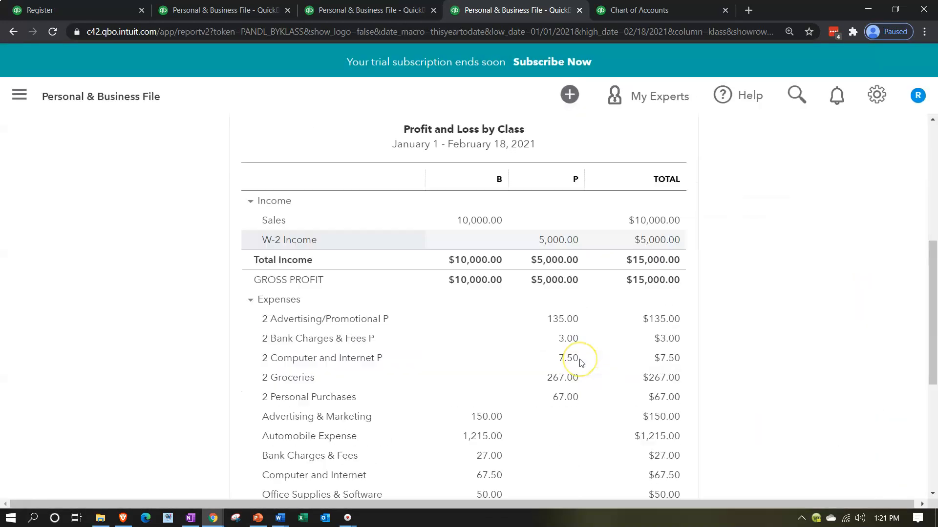
{"action": "scroll", "coordinate": [576, 364], "scroll_direction": "down", "scroll_amount": 2}
{"action": "left_click", "coordinate": [426, 409]}
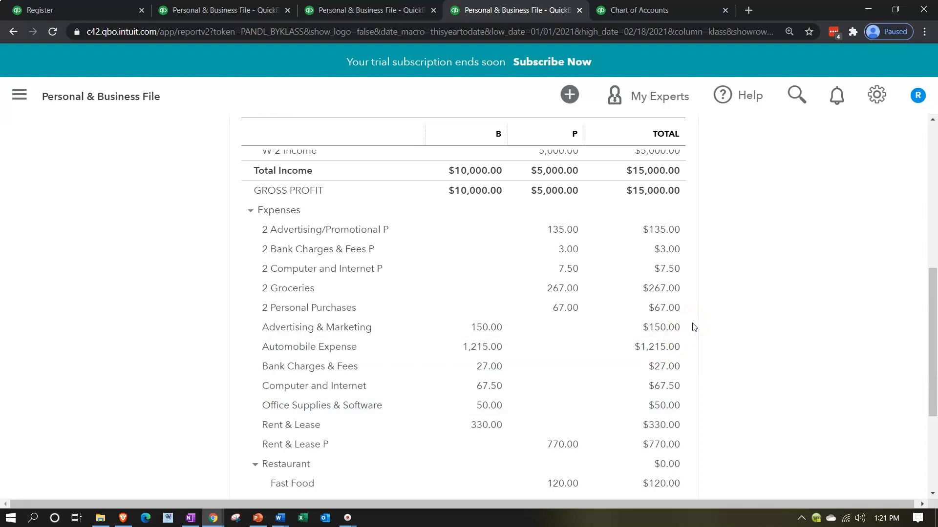
{"action": "scroll", "coordinate": [695, 327], "scroll_direction": "down", "scroll_amount": 3}
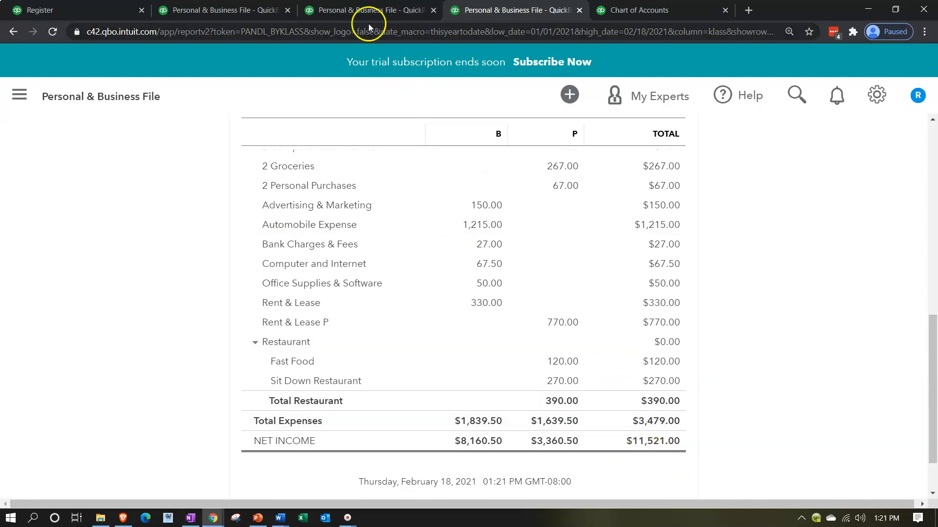
Step: Switch to the balance sheet report, refresh it, and review its assets, liabilities and equity
{"action": "left_click", "coordinate": [239, 8]}
{"action": "scroll", "coordinate": [335, 251], "scroll_direction": "up", "scroll_amount": 6}
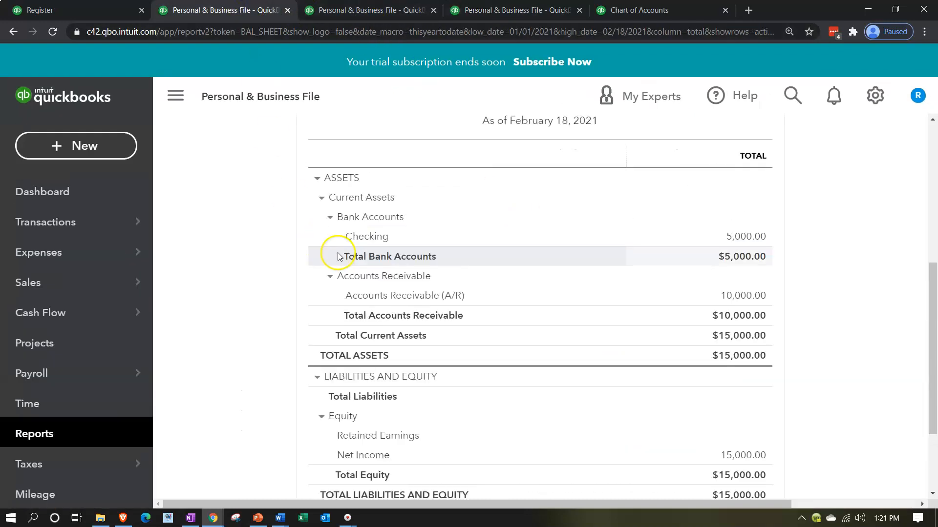
{"action": "scroll", "coordinate": [755, 266], "scroll_direction": "down", "scroll_amount": 8}
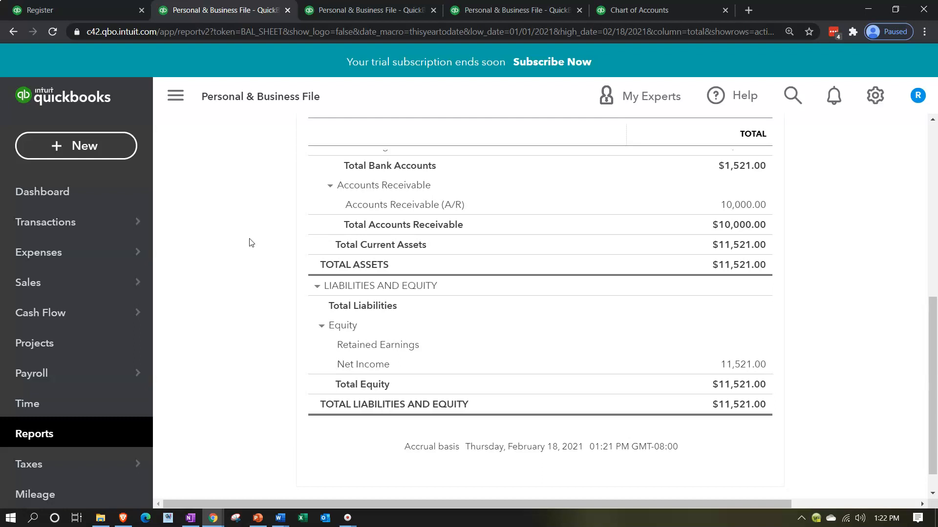
Step: Glance at the Chart of Accounts and return to the Profit and Loss by Class report
{"action": "left_click", "coordinate": [630, 10]}
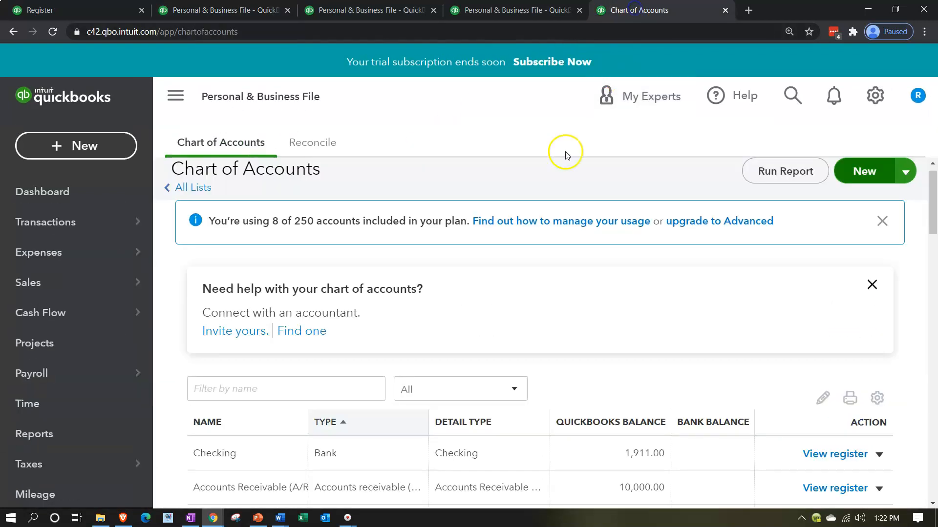
{"action": "left_click", "coordinate": [534, 12]}
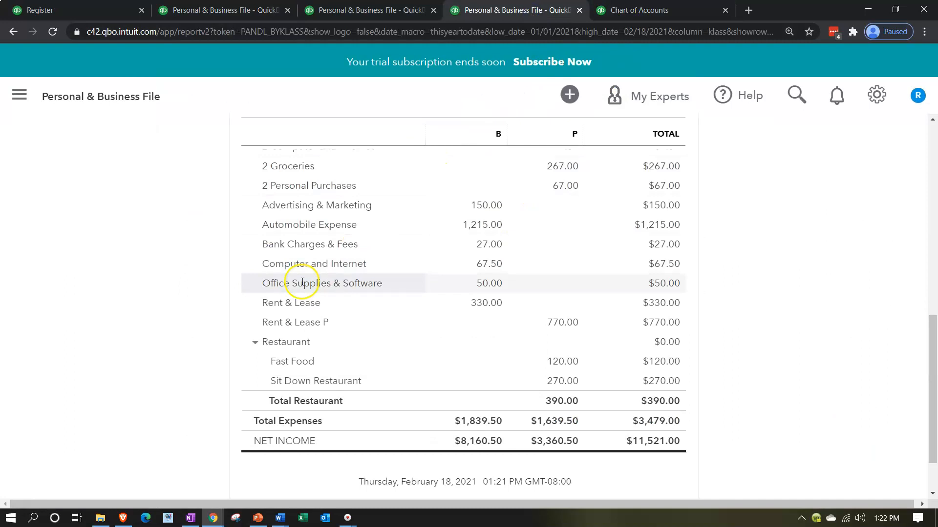